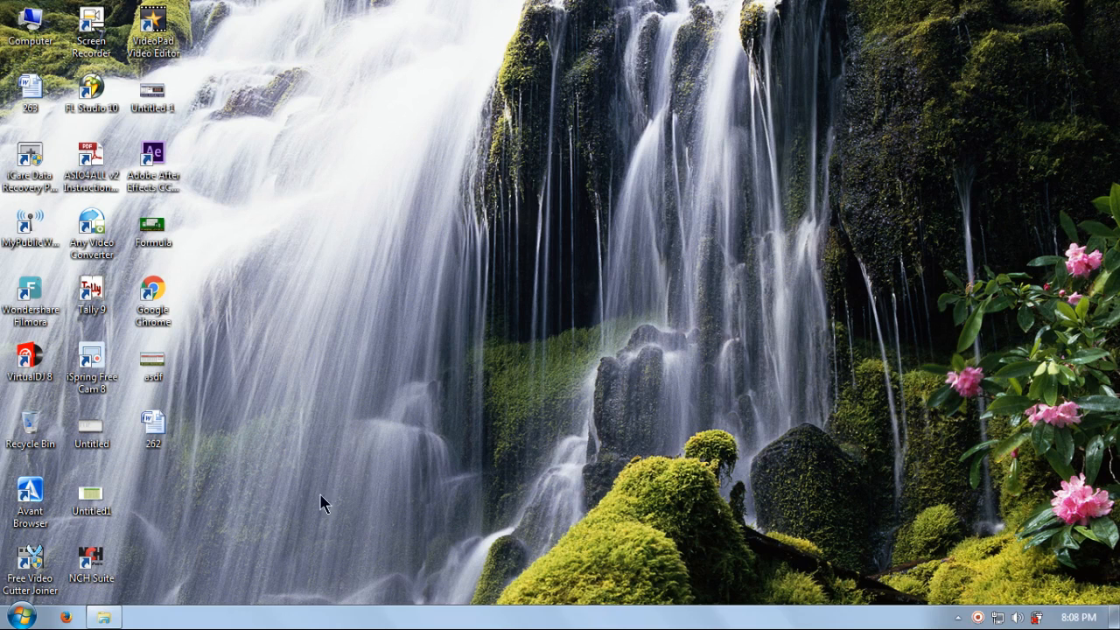
Open Microsoft Office Excel 2007 with a blank workbook and maximize its window
{"action": "left_click", "coordinate": [21, 618]}
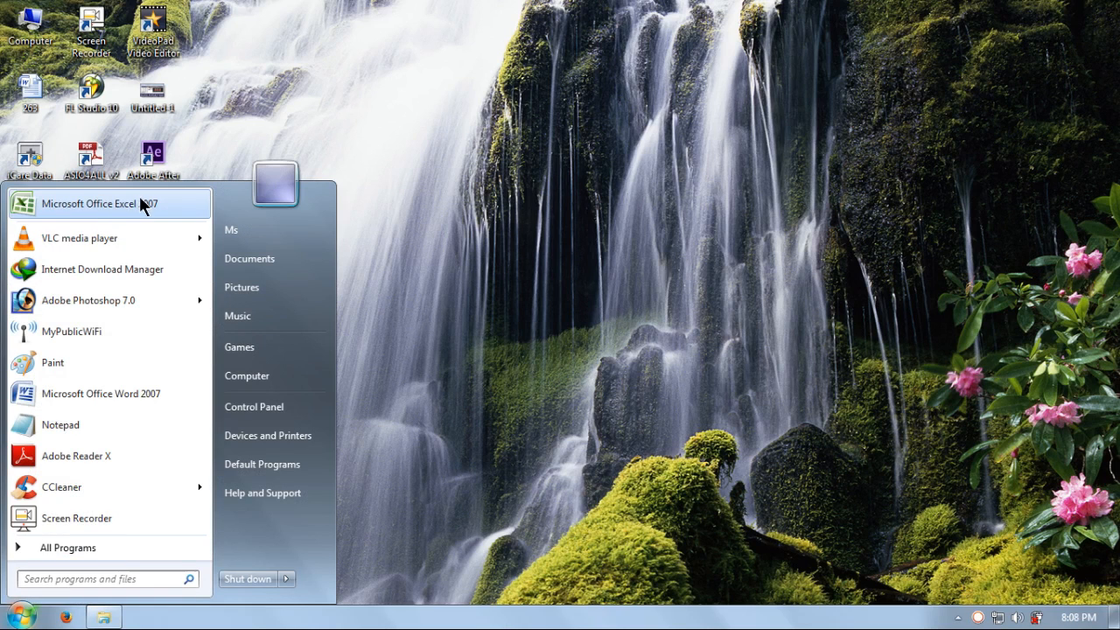
{"action": "left_click", "coordinate": [107, 205]}
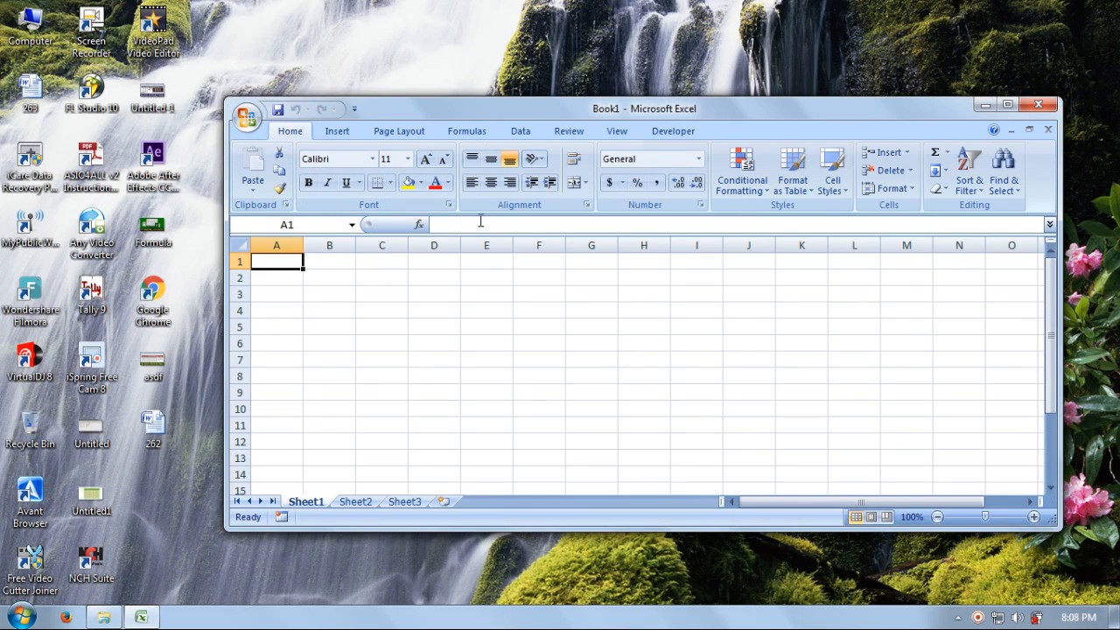
{"action": "left_click", "coordinate": [1007, 104]}
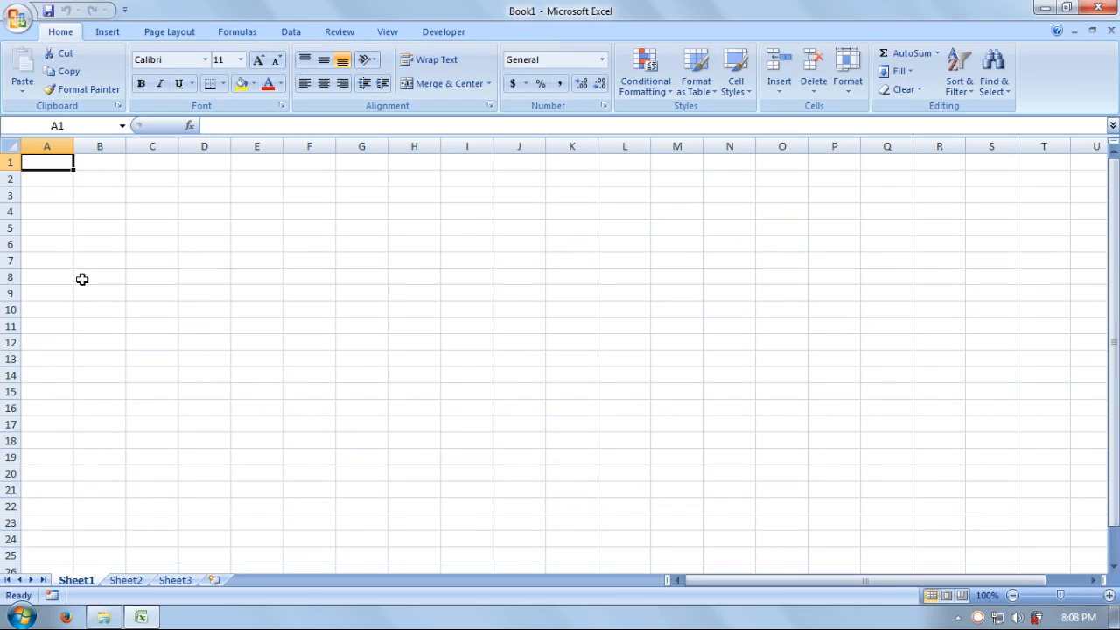
Enter the column headings "S.No." in cell B5 and "Raw Data" in cell C5
{"action": "left_click", "coordinate": [88, 228]}
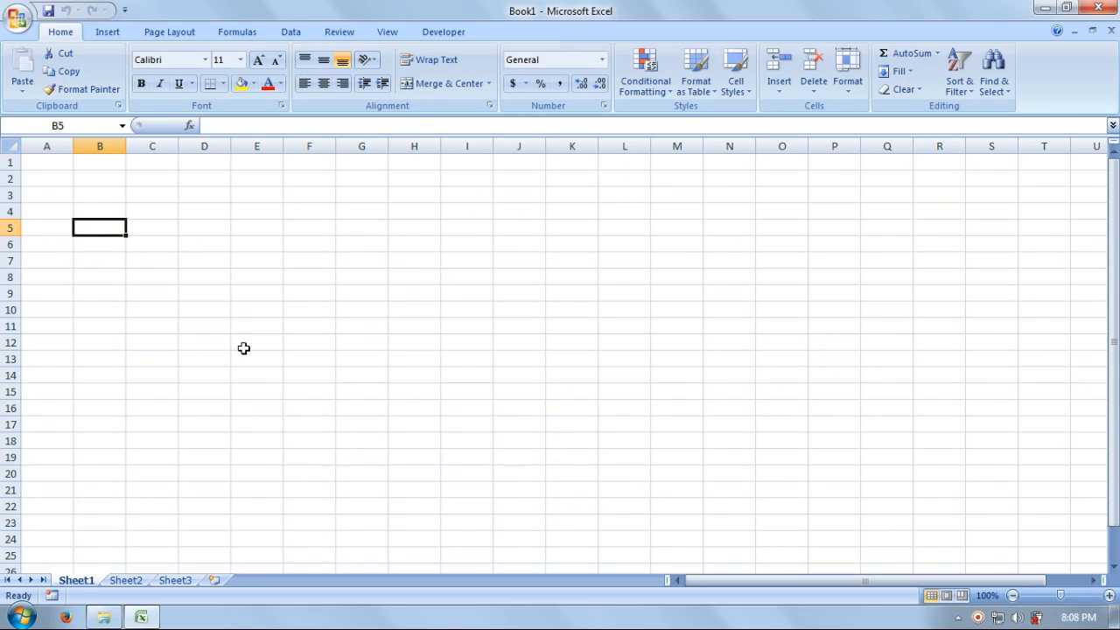
{"action": "type", "text": "S"}
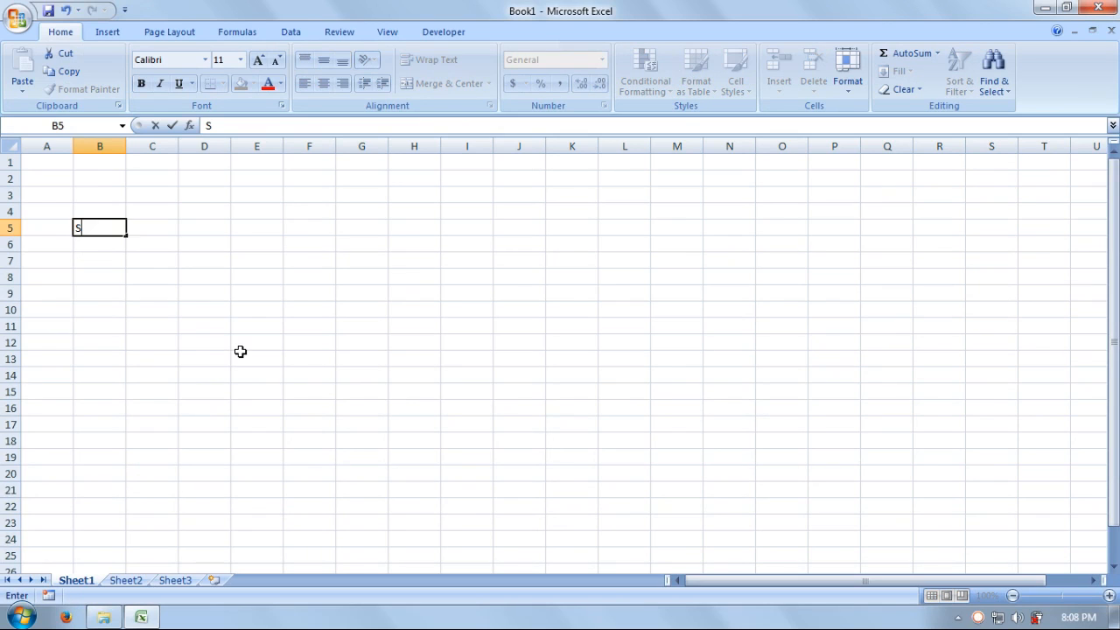
{"action": "type", "text": ".no."}
{"action": "key", "text": "BackSpace"}
{"action": "key", "text": "BackSpace"}
{"action": "key", "text": "BackSpace"}
{"action": "type", "text": "No."}
{"action": "key", "text": "Tab"}
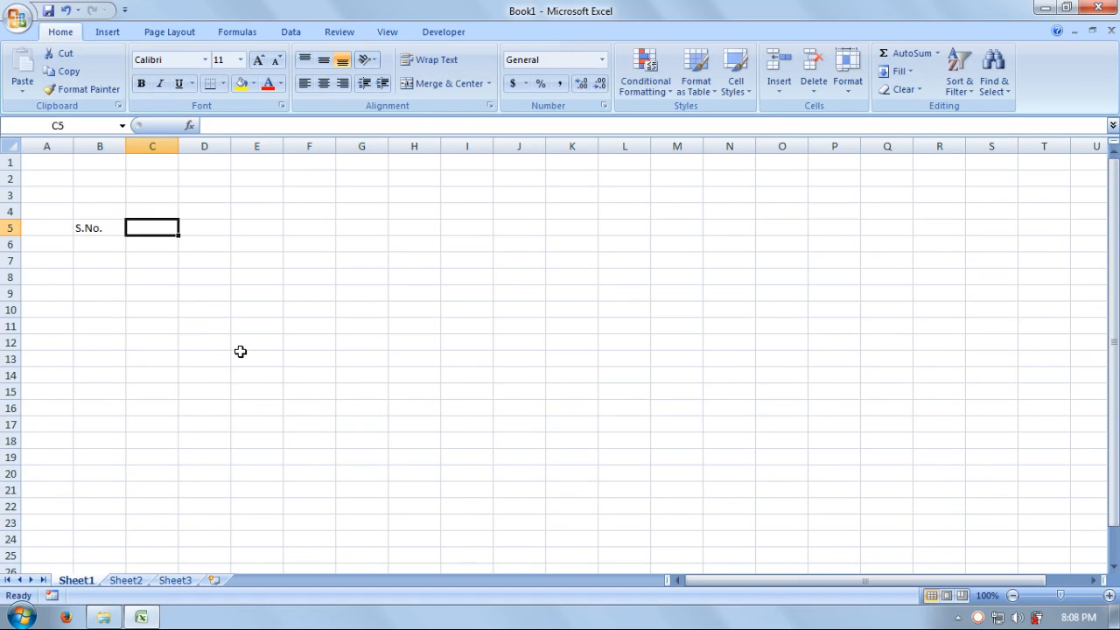
{"action": "type", "text": "Raw"}
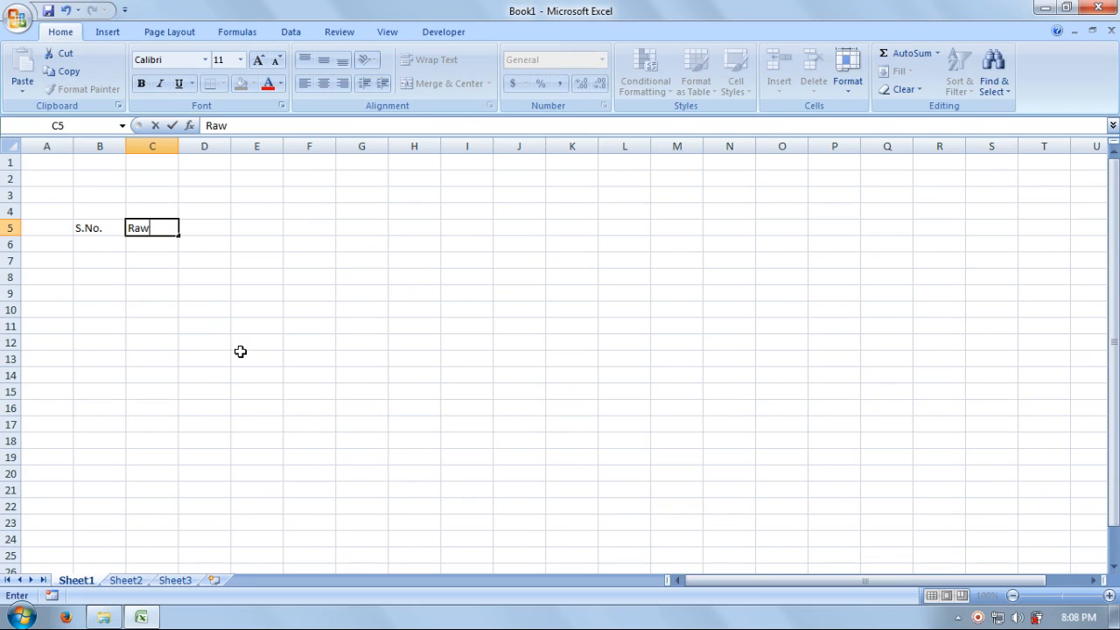
{"action": "type", "text": " Data"}
{"action": "key", "text": "Return"}
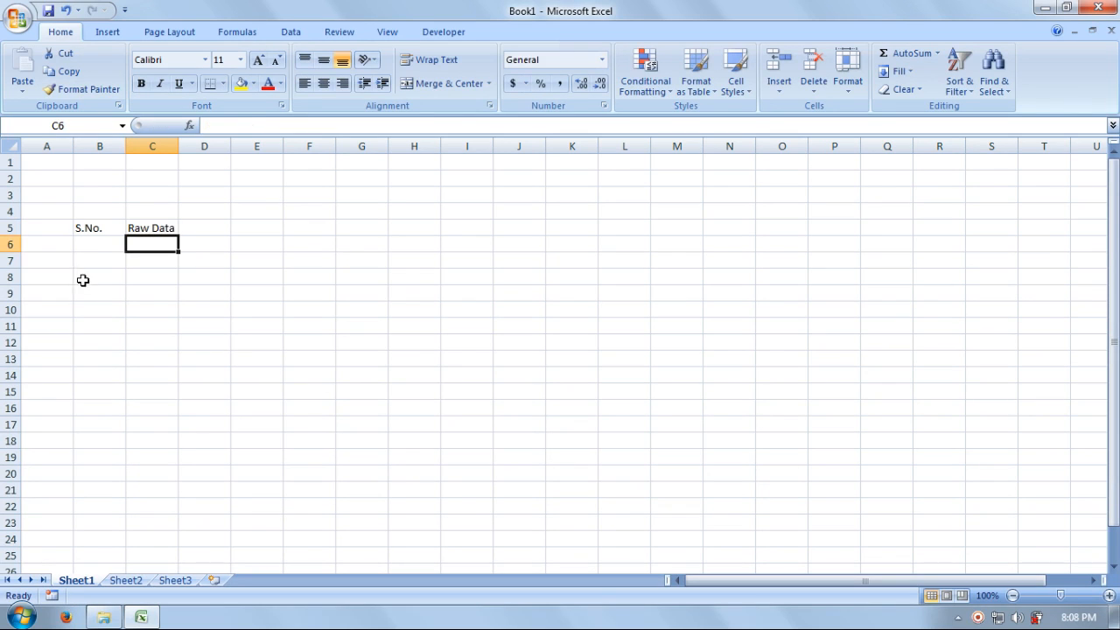
Enter 1 and 2 under the S.No. heading and extend the series down to 33 in cell B38
{"action": "left_click", "coordinate": [94, 243]}
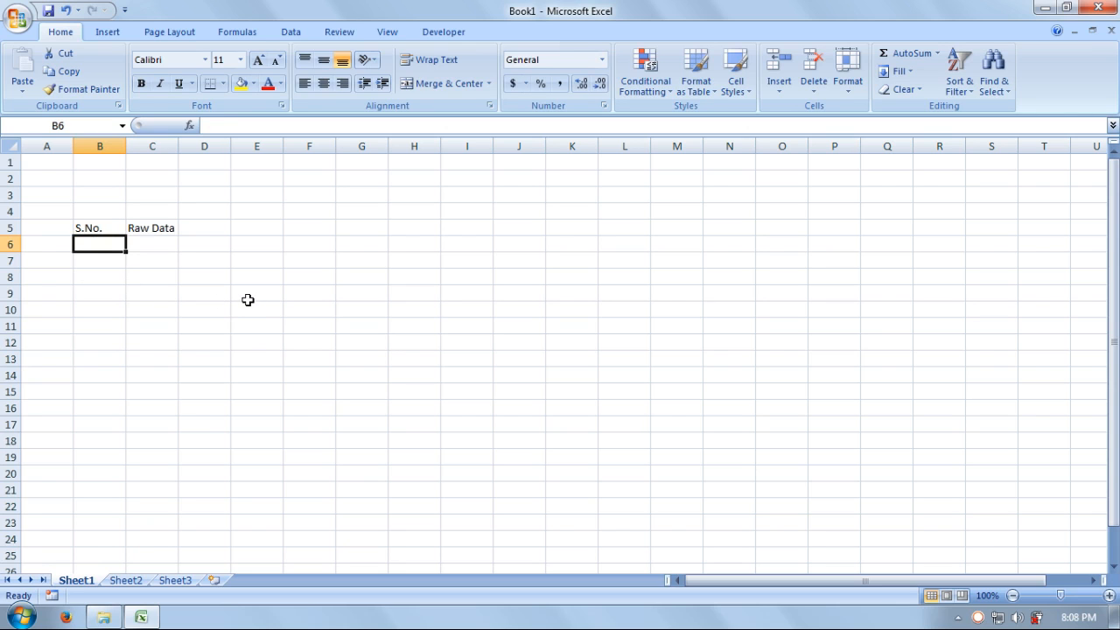
{"action": "type", "text": "1"}
{"action": "key", "text": "Return"}
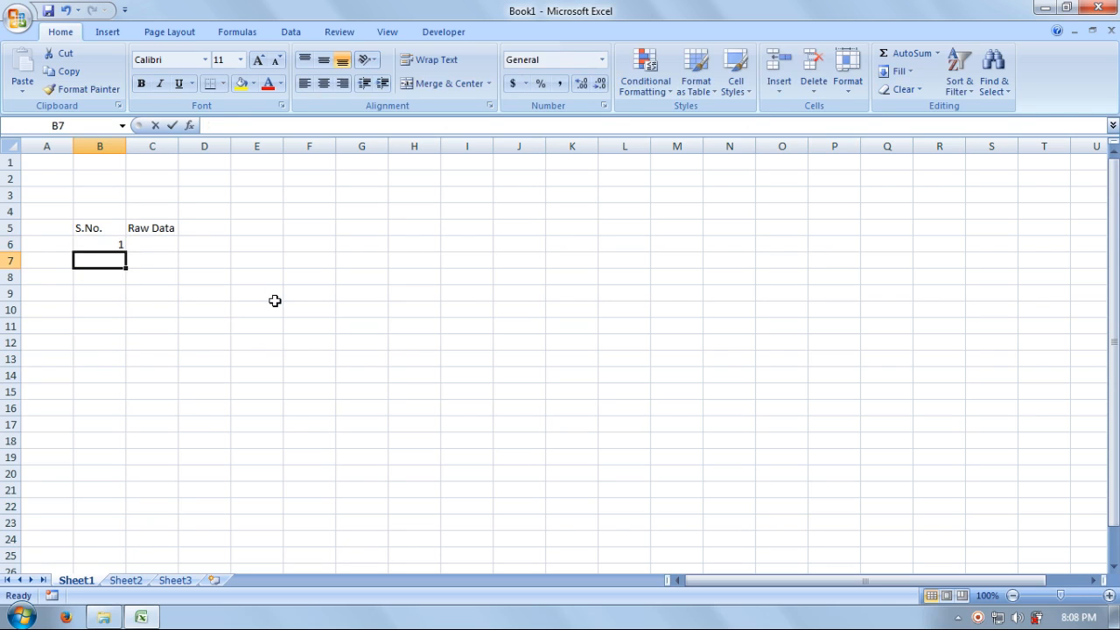
{"action": "type", "text": "2"}
{"action": "key", "text": "Return"}
{"action": "left_click_drag", "start_coordinate": [101, 244], "coordinate": [131, 546]}
{"action": "left_click", "coordinate": [166, 537]}
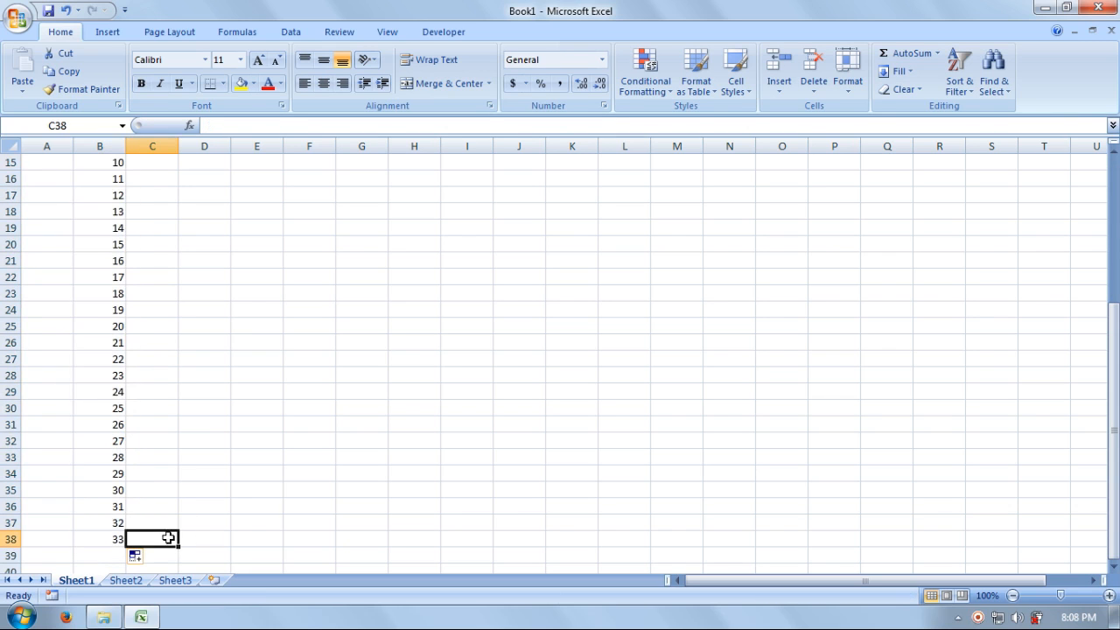
Enter the raw data values 93, 84, 84, 64, 82 and 64 in cells C6 to C11
{"action": "key", "text": "Up"}
{"action": "key", "text": "Up"}
{"action": "key", "text": "Up"}
{"action": "key", "text": "Up"}
{"action": "key", "text": "Up"}
{"action": "key", "text": "Up"}
{"action": "key", "text": "Up"}
{"action": "key", "text": "Up"}
{"action": "key", "text": "Up"}
{"action": "key", "text": "Up"}
{"action": "key", "text": "Up"}
{"action": "key", "text": "Up"}
{"action": "key", "text": "Up"}
{"action": "key", "text": "Up"}
{"action": "key", "text": "Up"}
{"action": "key", "text": "Up"}
{"action": "key", "text": "Up"}
{"action": "key", "text": "Up"}
{"action": "key", "text": "Up"}
{"action": "key", "text": "Up"}
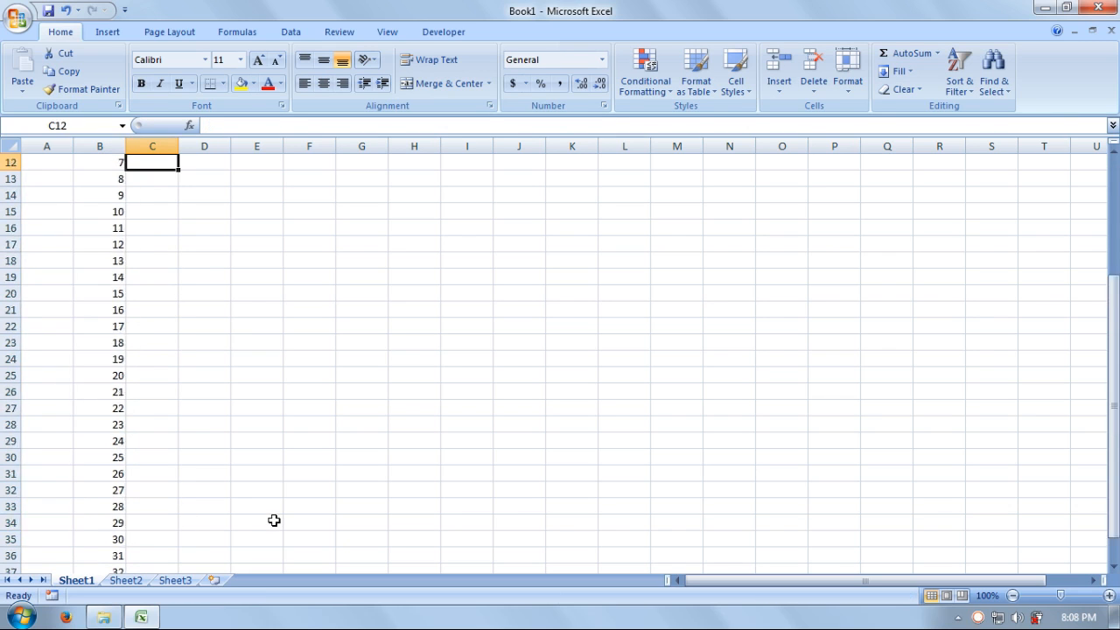
{"action": "key", "text": "Down"}
{"action": "key", "text": "Down"}
{"action": "key", "text": "Down"}
{"action": "key", "text": "Down"}
{"action": "key", "text": "Down"}
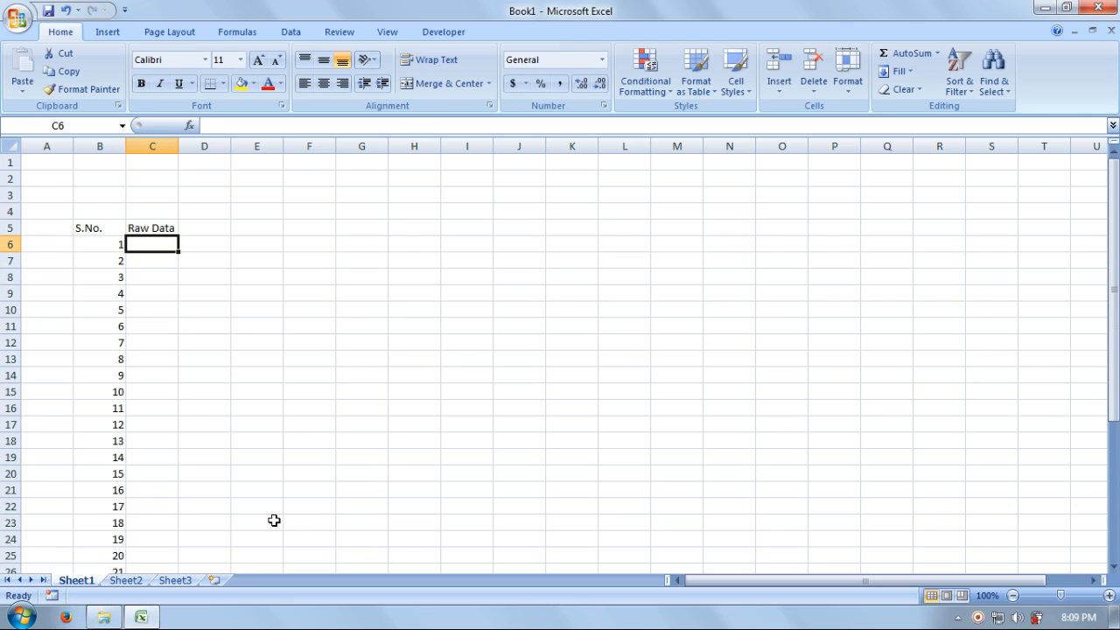
{"action": "type", "text": "93"}
{"action": "key", "text": "Return"}
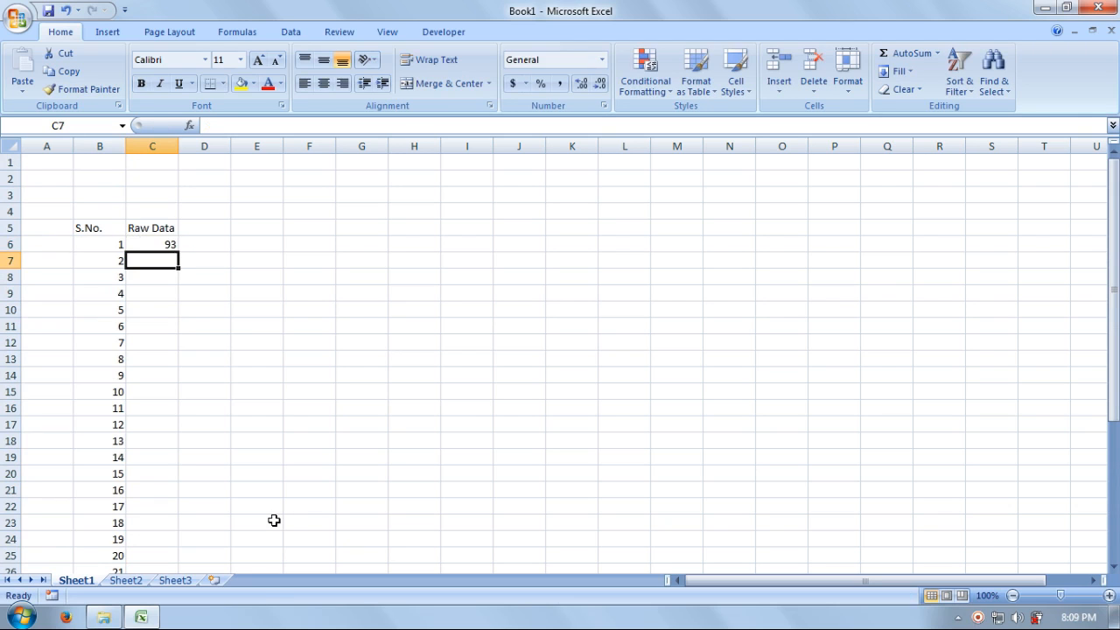
{"action": "type", "text": "84"}
{"action": "key", "text": "Return"}
{"action": "type", "text": "84"}
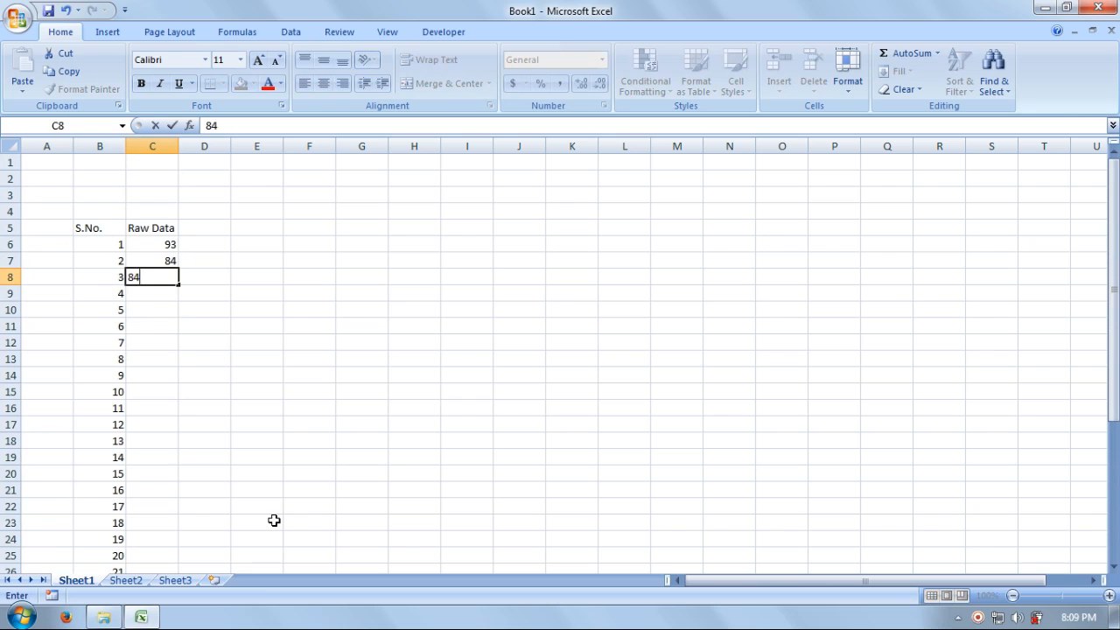
{"action": "key", "text": "Return"}
{"action": "type", "text": "64"}
{"action": "key", "text": "Return"}
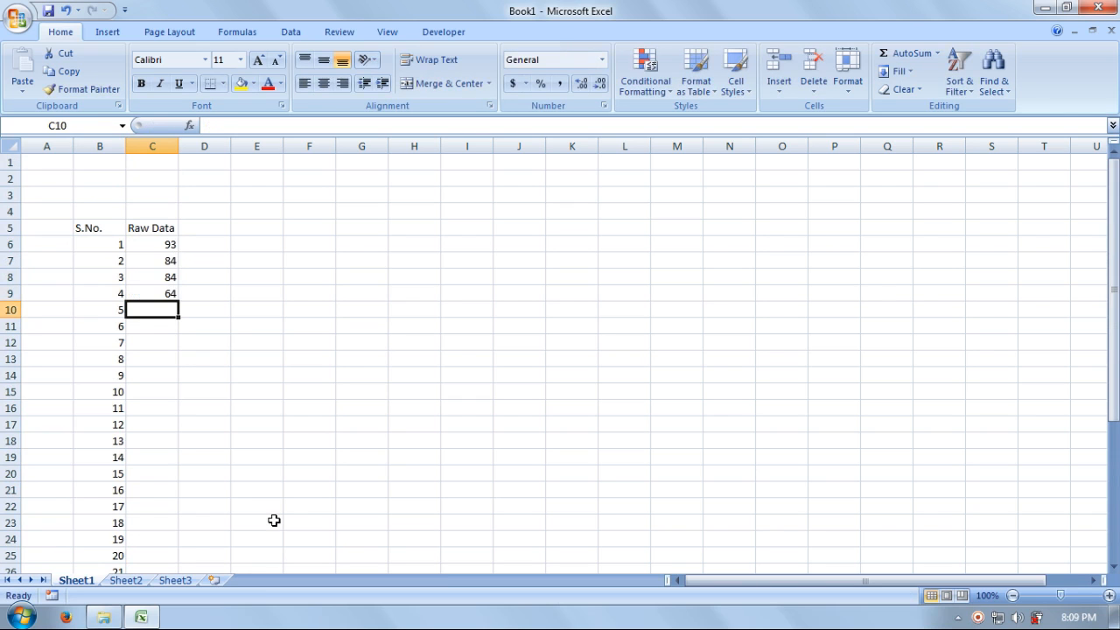
{"action": "type", "text": "82"}
{"action": "key", "text": "Return"}
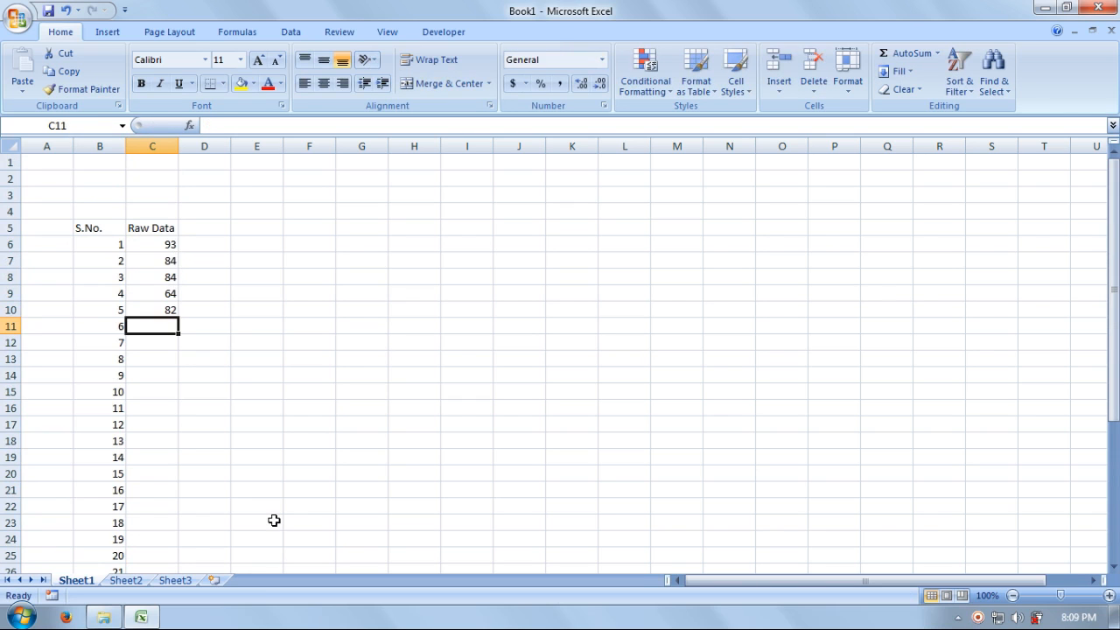
{"action": "type", "text": "64"}
{"action": "key", "text": "Return"}
Enter the raw data values 75, 21, 54, 14, 19, 65 and 45 in cells C12 to C18
{"action": "type", "text": "75"}
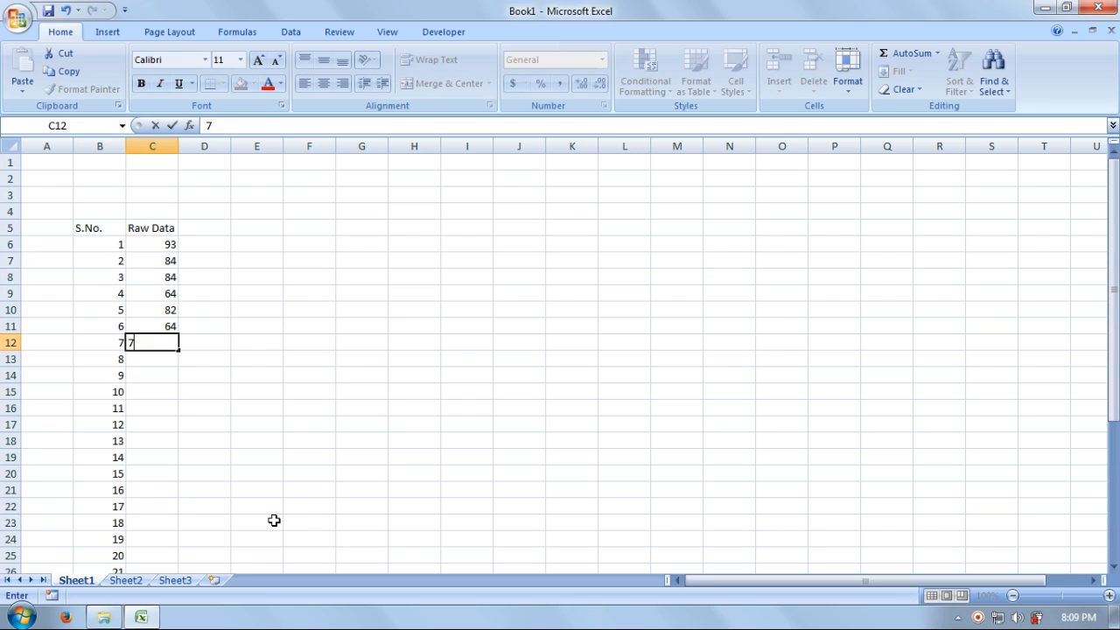
{"action": "key", "text": "Return"}
{"action": "type", "text": "21"}
{"action": "key", "text": "Return"}
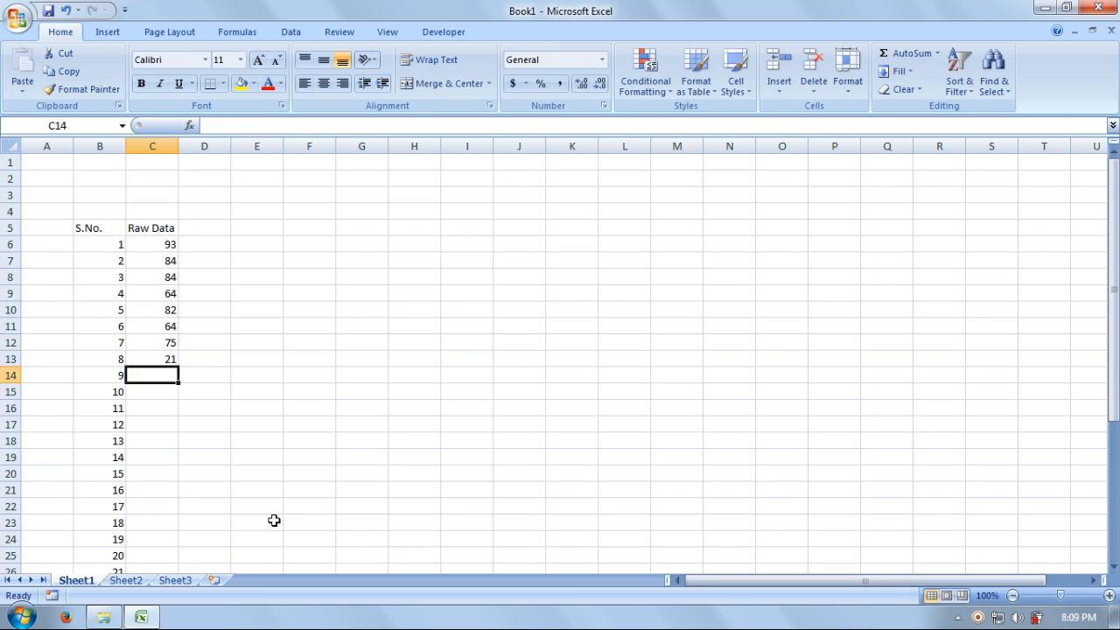
{"action": "type", "text": "54"}
{"action": "key", "text": "Return"}
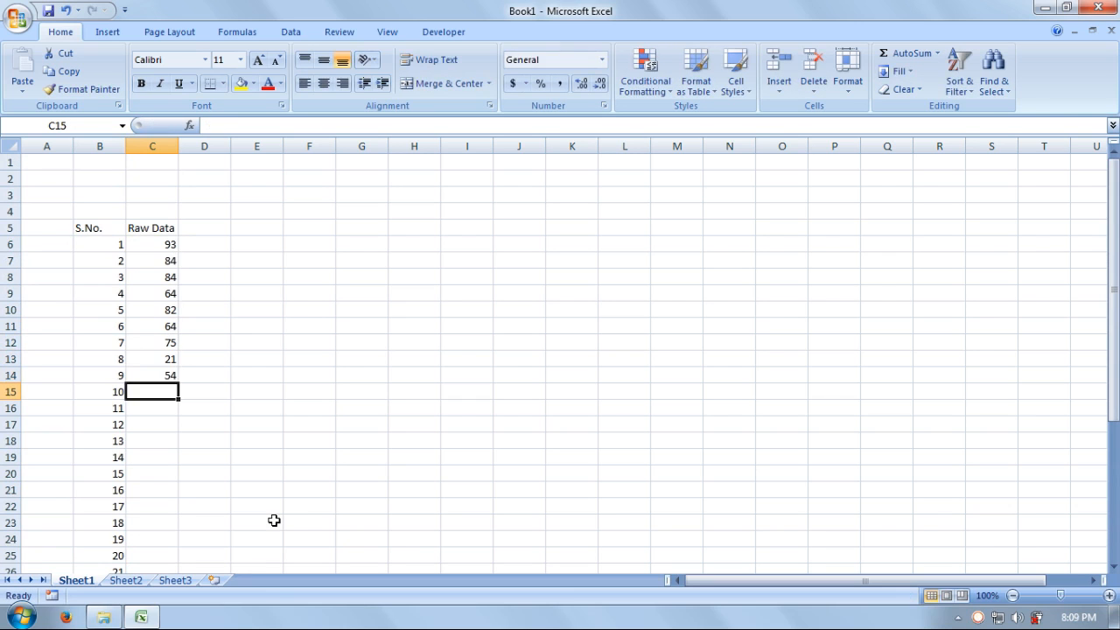
{"action": "type", "text": "14"}
{"action": "key", "text": "Return"}
{"action": "type", "text": "19"}
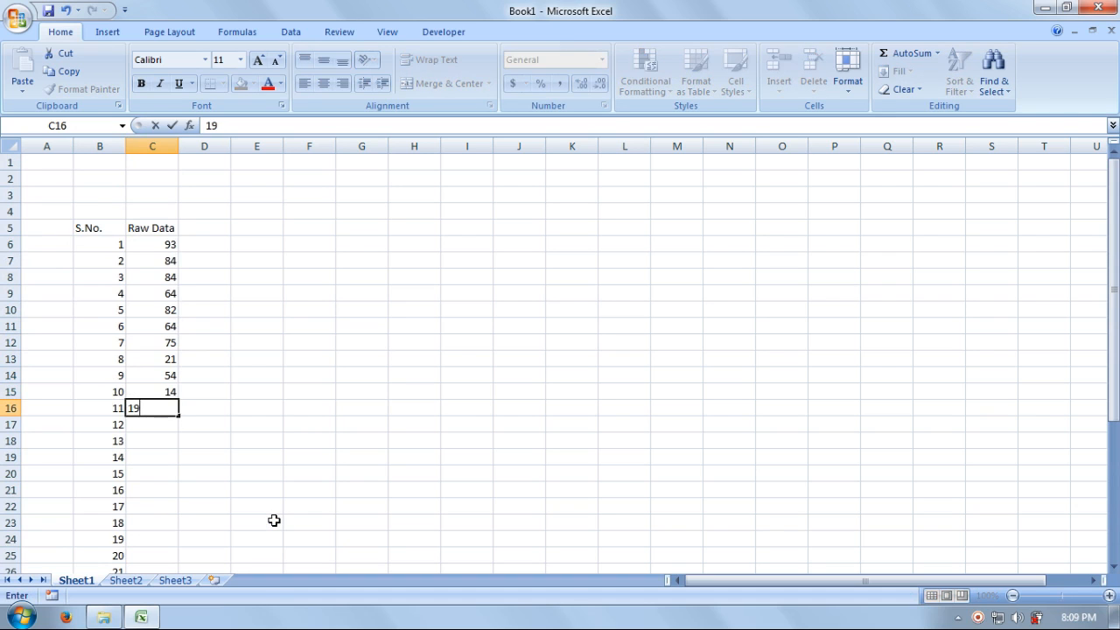
{"action": "key", "text": "Return"}
{"action": "type", "text": "65"}
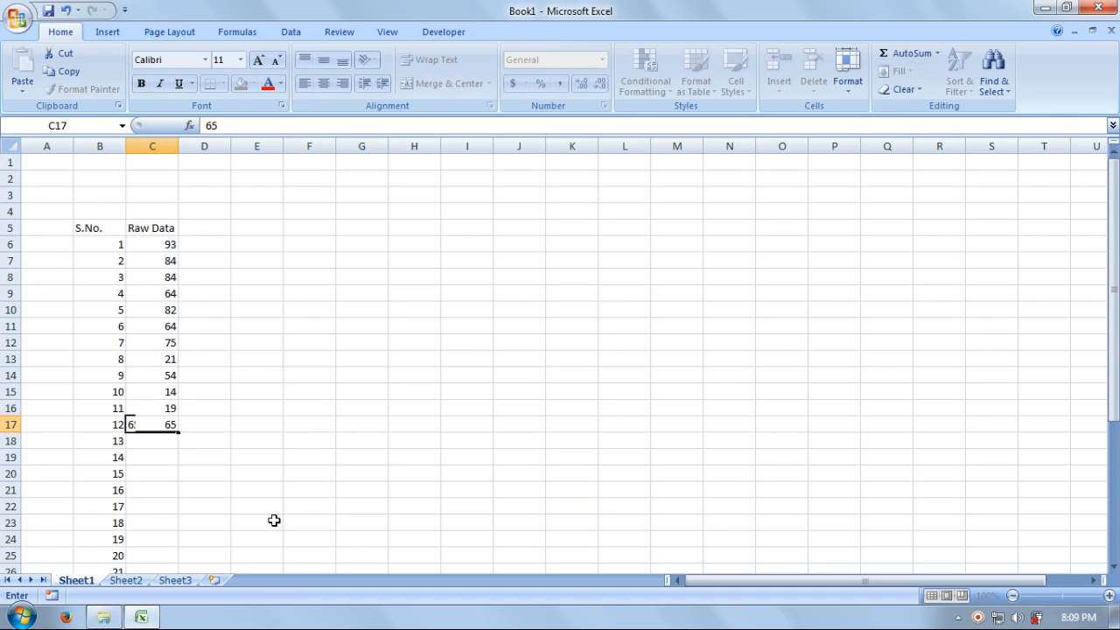
{"action": "key", "text": "Return"}
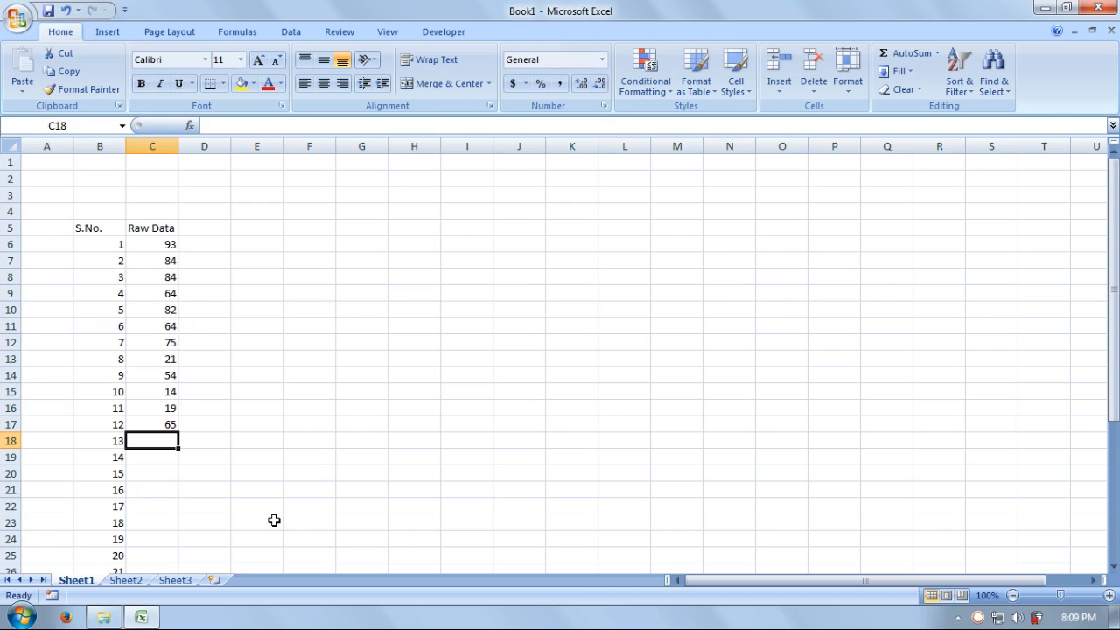
{"action": "type", "text": "45"}
{"action": "key", "text": "Return"}
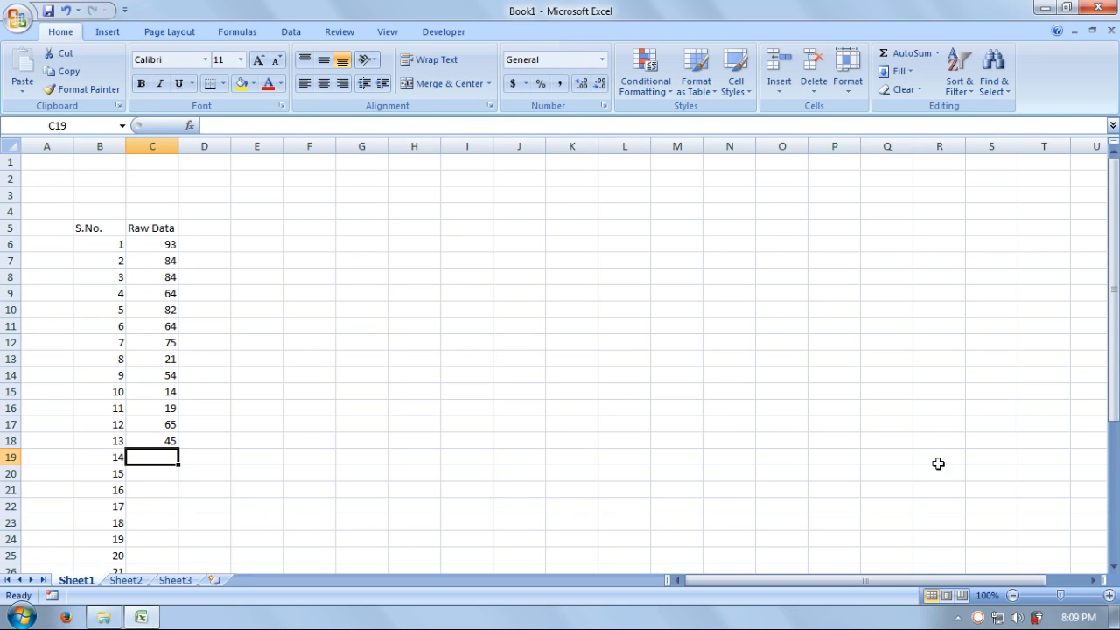
{"action": "right_click", "coordinate": [978, 617]}
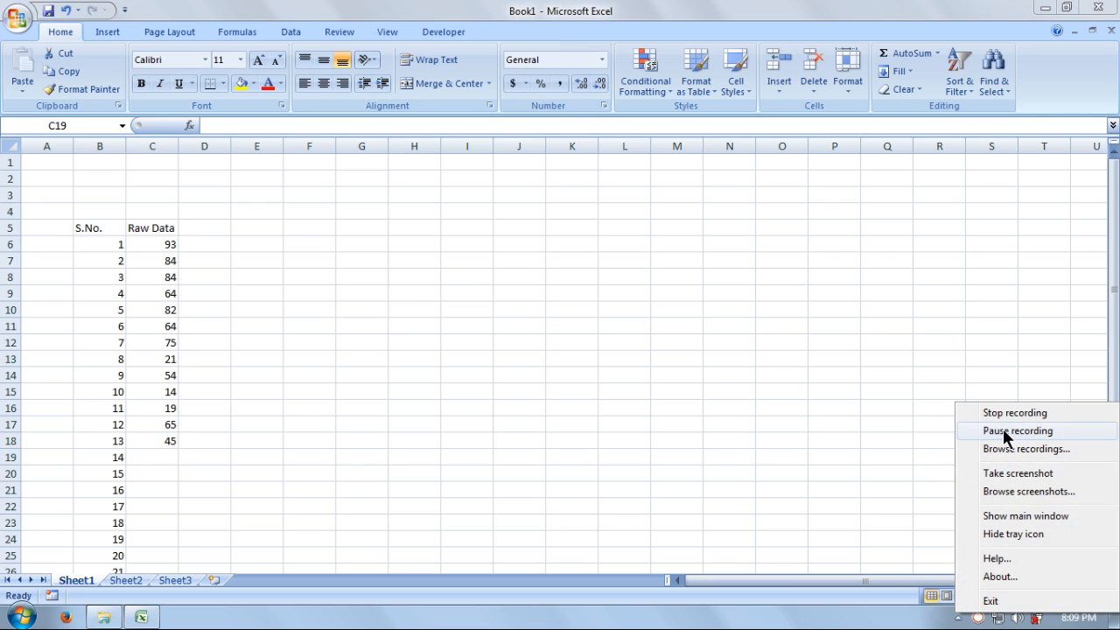
{"action": "left_click", "coordinate": [1005, 430]}
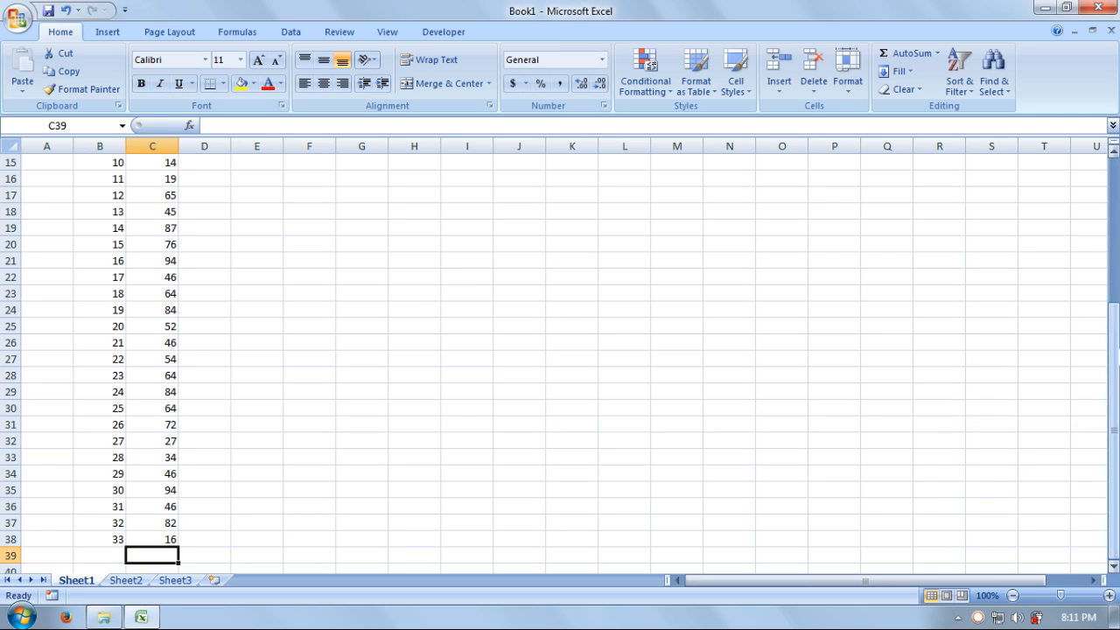
Review the Raw Data column from its first value in C6 down to the end of the list and back to the heading
{"action": "left_click", "coordinate": [448, 292]}
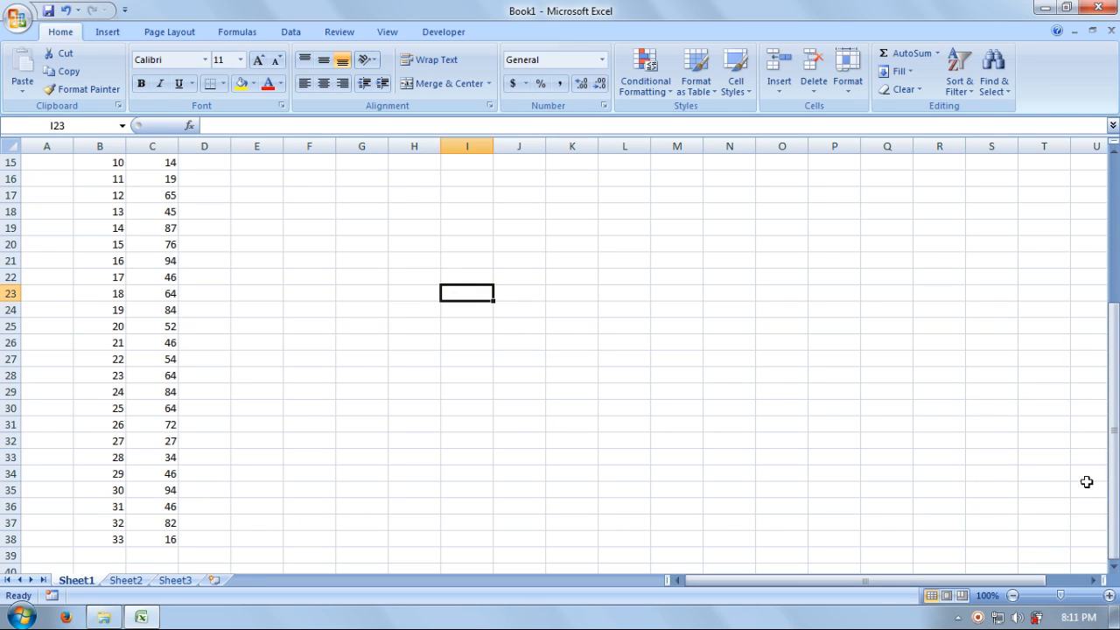
{"action": "left_click_drag", "start_coordinate": [1117, 435], "coordinate": [1115, 295]}
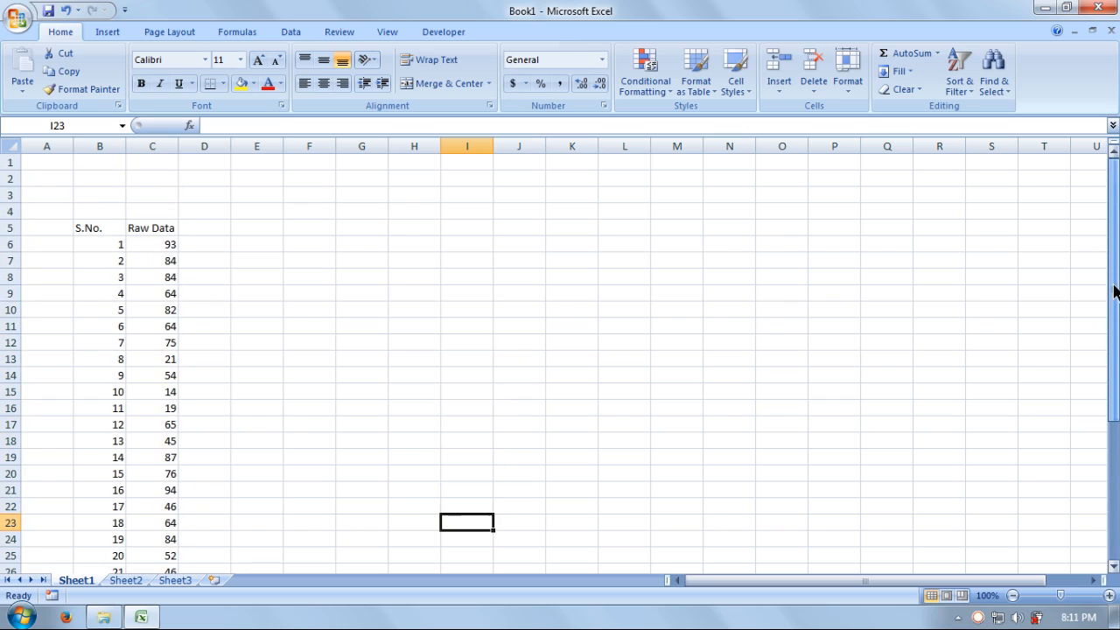
{"action": "left_click", "coordinate": [161, 244]}
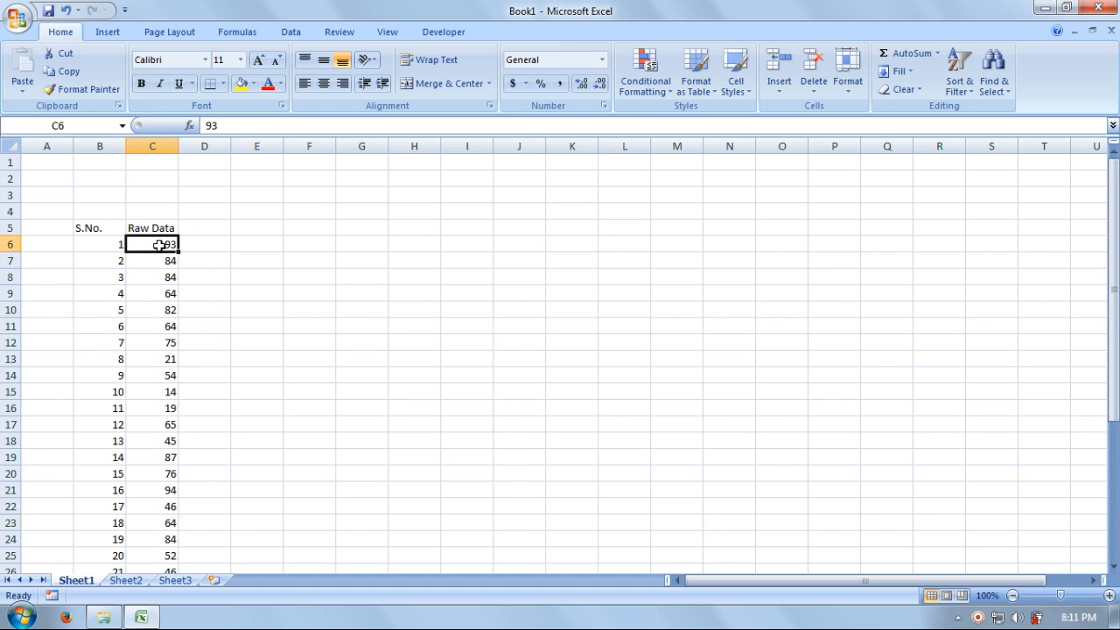
{"action": "key", "text": "Down"}
{"action": "key", "text": "Down"}
{"action": "key", "text": "Down"}
{"action": "key", "text": "Down"}
{"action": "key", "text": "Down"}
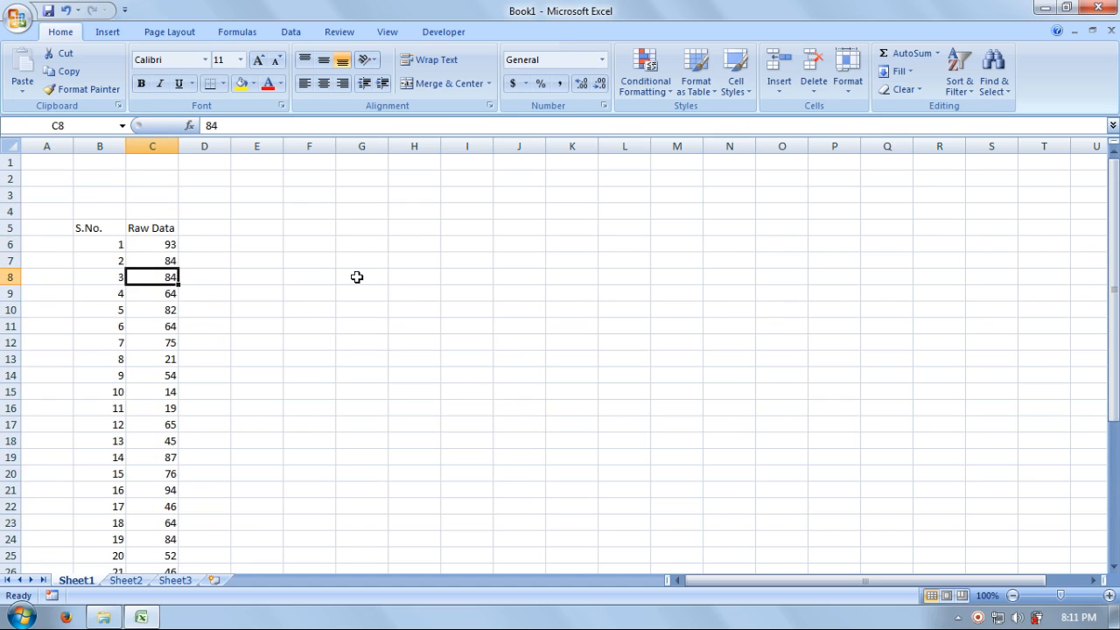
{"action": "key", "text": "Down"}
{"action": "key", "text": "Down"}
{"action": "key", "text": "Down"}
{"action": "key", "text": "Down"}
{"action": "key", "text": "Down"}
{"action": "key", "text": "Down"}
{"action": "key", "text": "Down"}
{"action": "key", "text": "Down"}
{"action": "key", "text": "Down"}
{"action": "key", "text": "Down"}
{"action": "key", "text": "Down"}
{"action": "key", "text": "Down"}
{"action": "key", "text": "Down"}
{"action": "key", "text": "Down"}
{"action": "key", "text": "Down"}
{"action": "key", "text": "Down"}
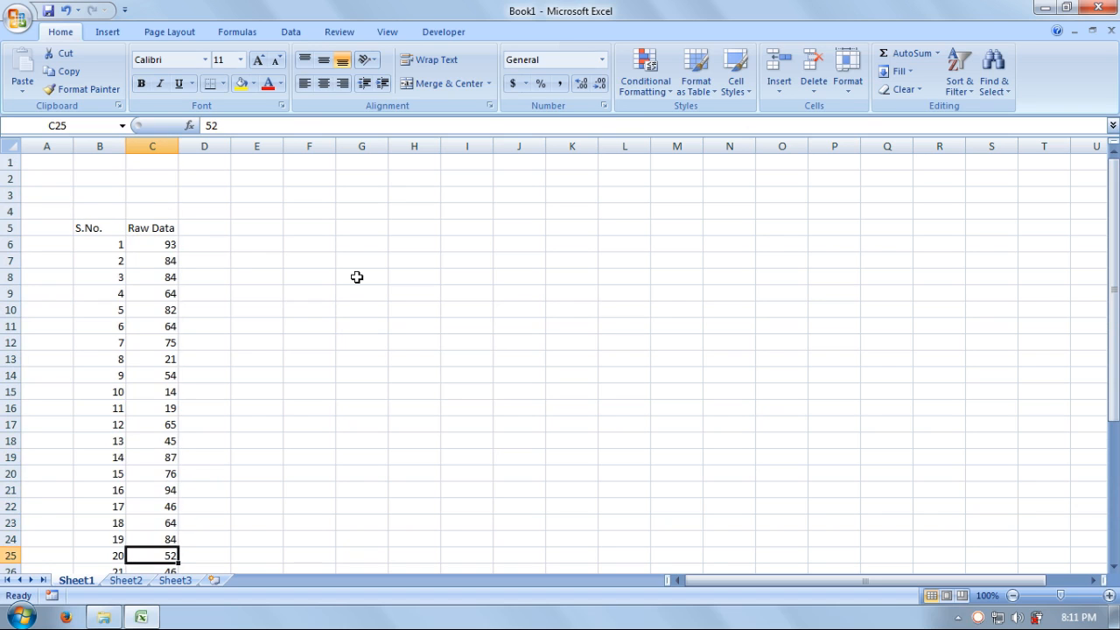
{"action": "key", "text": "Down"}
{"action": "key", "text": "Down"}
{"action": "key", "text": "Down"}
{"action": "key", "text": "Down"}
{"action": "key", "text": "Down"}
{"action": "key", "text": "Down"}
{"action": "key", "text": "Down"}
{"action": "key", "text": "Down"}
{"action": "key", "text": "Down"}
{"action": "key", "text": "Down"}
{"action": "key", "text": "Down"}
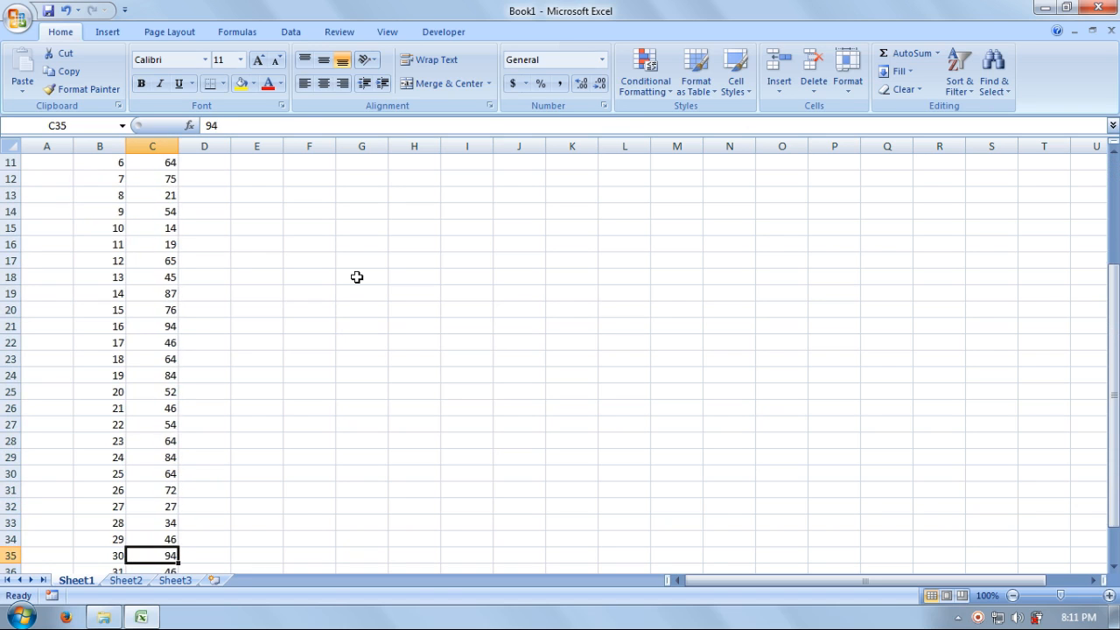
{"action": "key", "text": "Down"}
{"action": "key", "text": "Up"}
{"action": "key", "text": "Up"}
{"action": "key", "text": "Up"}
{"action": "key", "text": "Up"}
{"action": "key", "text": "Up"}
{"action": "key", "text": "Up"}
{"action": "key", "text": "Up"}
{"action": "key", "text": "Up"}
{"action": "key", "text": "Up"}
{"action": "key", "text": "Up"}
{"action": "key", "text": "Up"}
{"action": "key", "text": "Up"}
{"action": "key", "text": "Up"}
{"action": "key", "text": "Up"}
{"action": "key", "text": "Up"}
{"action": "key", "text": "Up"}
{"action": "key", "text": "Up"}
{"action": "key", "text": "Up"}
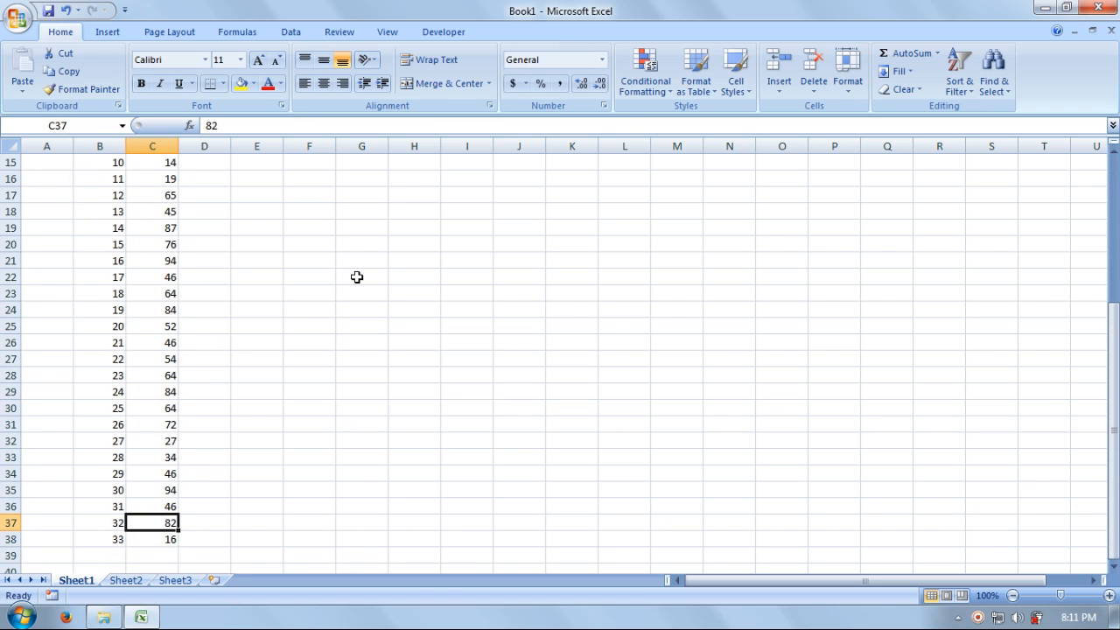
{"action": "key", "text": "Up"}
{"action": "key", "text": "Up"}
{"action": "key", "text": "Up"}
{"action": "key", "text": "Up"}
{"action": "key", "text": "Up"}
{"action": "key", "text": "Up"}
{"action": "key", "text": "Up"}
{"action": "key", "text": "Up"}
{"action": "key", "text": "Up"}
{"action": "key", "text": "Up"}
{"action": "key", "text": "Up"}
{"action": "key", "text": "Up"}
{"action": "key", "text": "Up"}
{"action": "key", "text": "Up"}
{"action": "key", "text": "Up"}
{"action": "key", "text": "Up"}
{"action": "key", "text": "Up"}
{"action": "key", "text": "Up"}
{"action": "key", "text": "Up"}
{"action": "key", "text": "Up"}
{"action": "key", "text": "Down"}
{"action": "key", "text": "Down"}
{"action": "key", "text": "Down"}
{"action": "key", "text": "Down"}
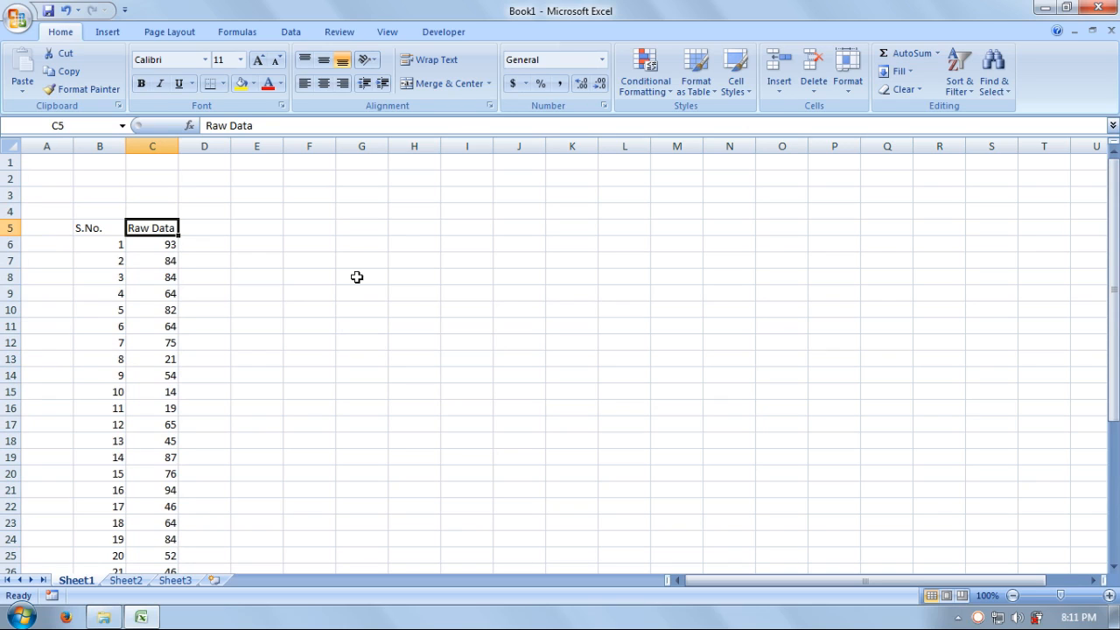
Enter the labels Minimum and Maximum in cells E5 and E6 beside the raw data table
{"action": "left_click", "coordinate": [265, 233]}
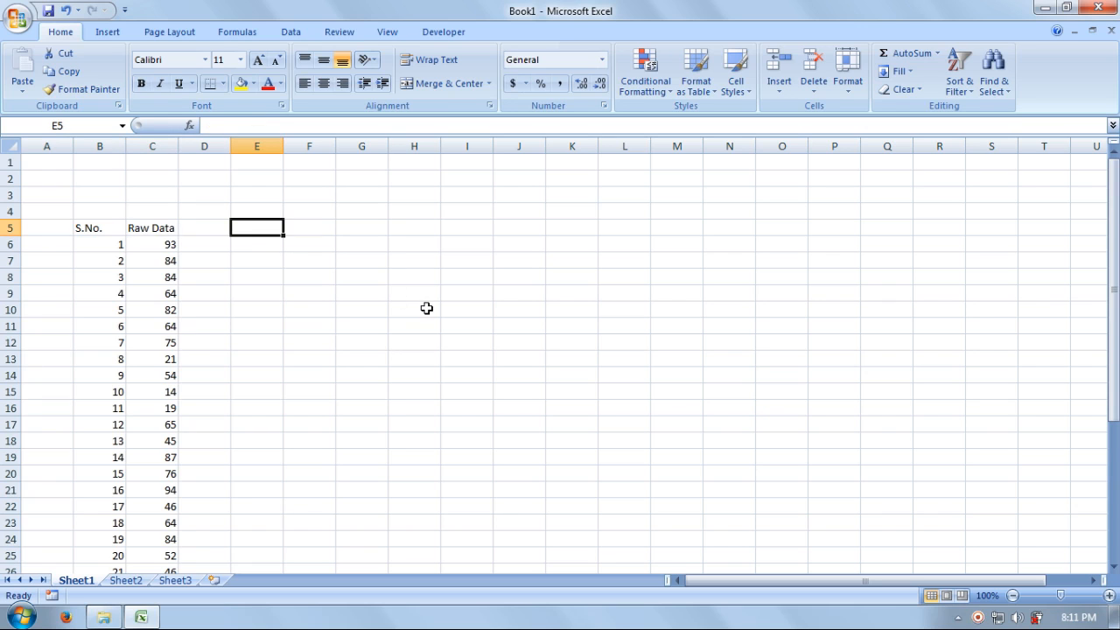
{"action": "type", "text": "Mini"}
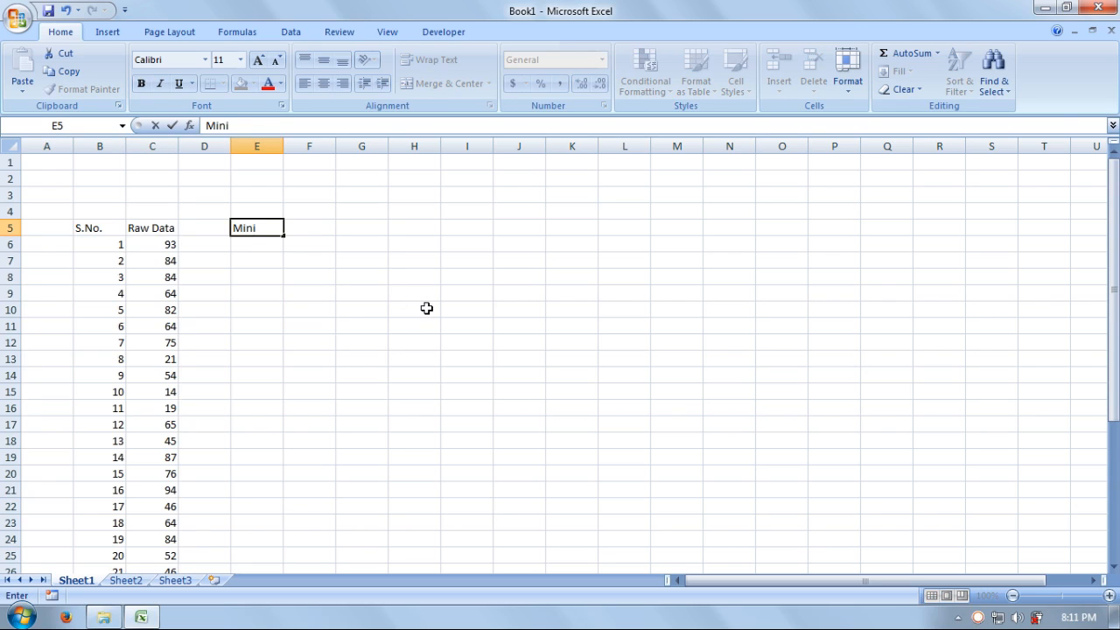
{"action": "type", "text": "mum"}
{"action": "key", "text": "Return"}
{"action": "type", "text": "M"}
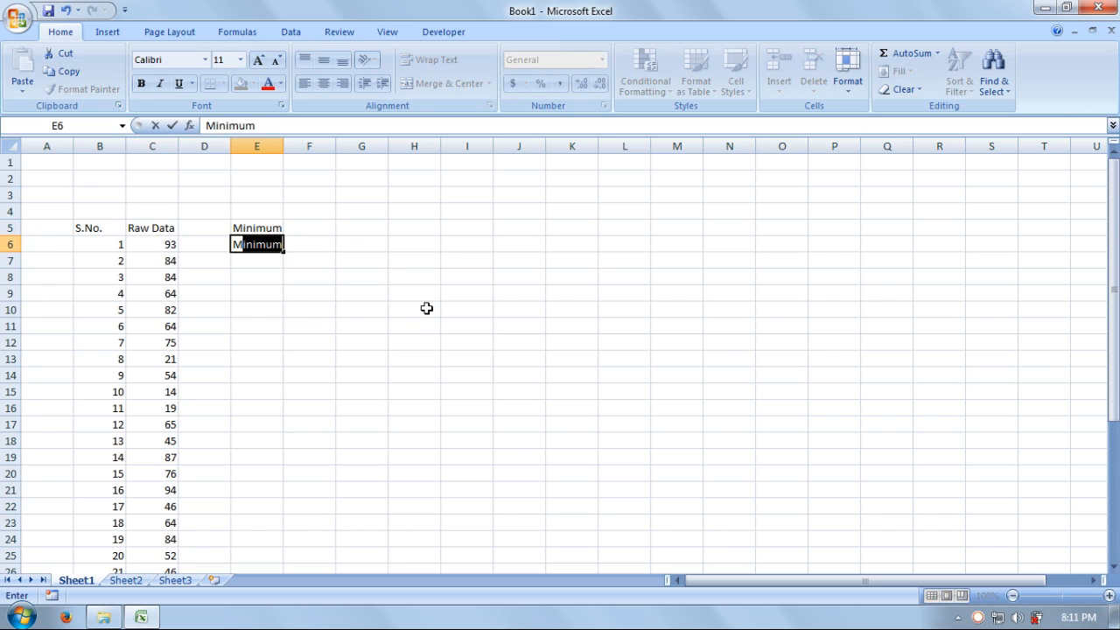
{"action": "type", "text": "axim"}
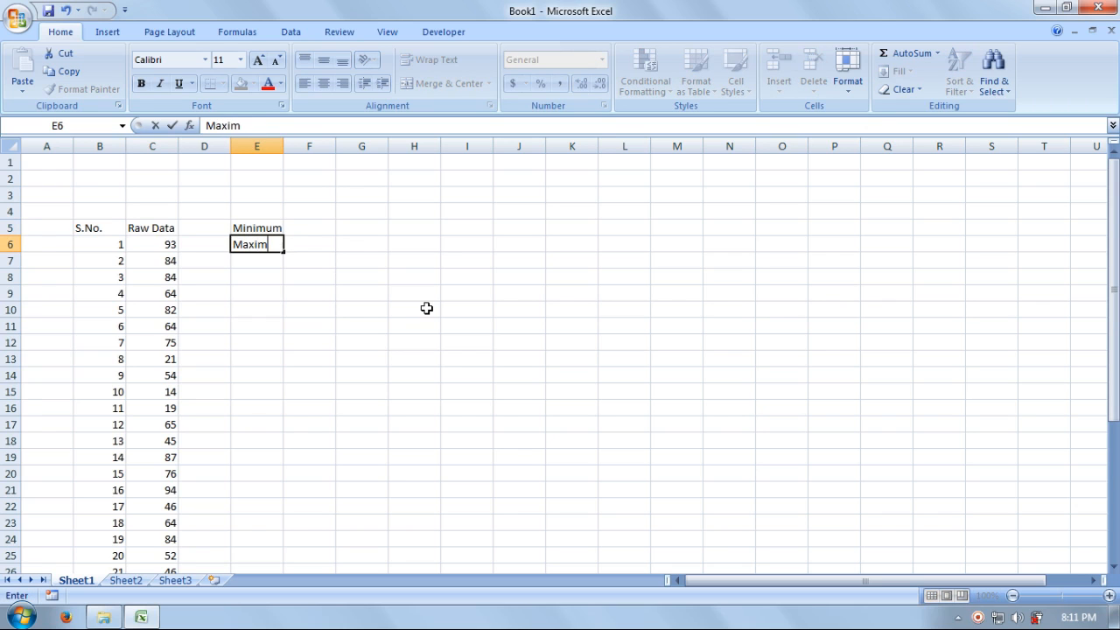
{"action": "type", "text": "um"}
{"action": "key", "text": "Return"}
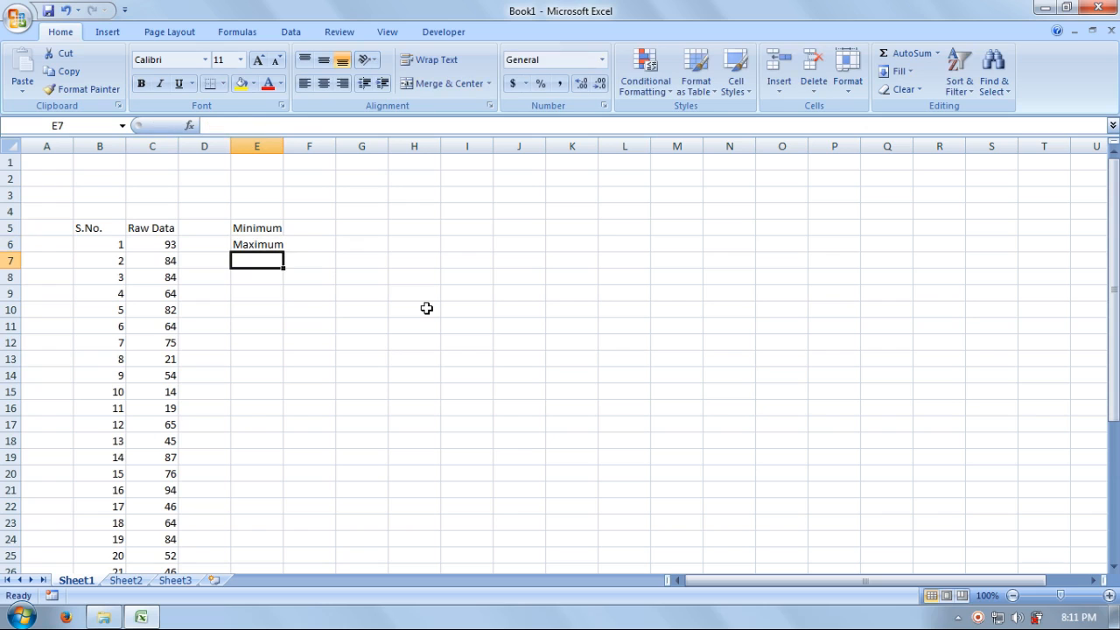
Enter the labels Range, Class and Class Range in cells E7 to E9 and widen column E to fit them
{"action": "type", "text": "Range"}
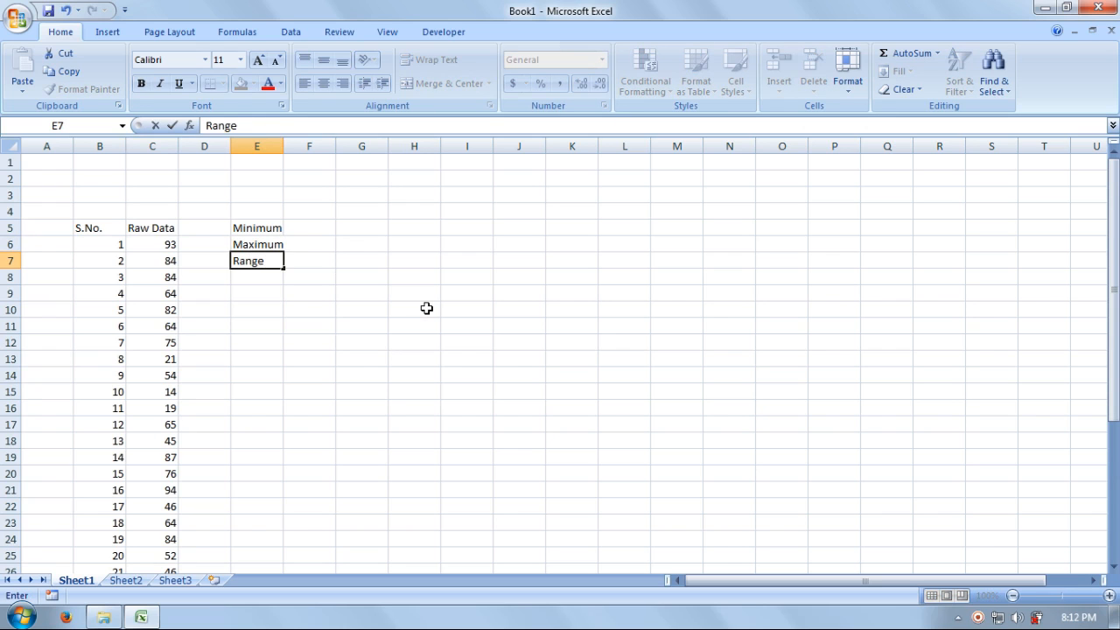
{"action": "key", "text": "Return"}
{"action": "type", "text": "C"}
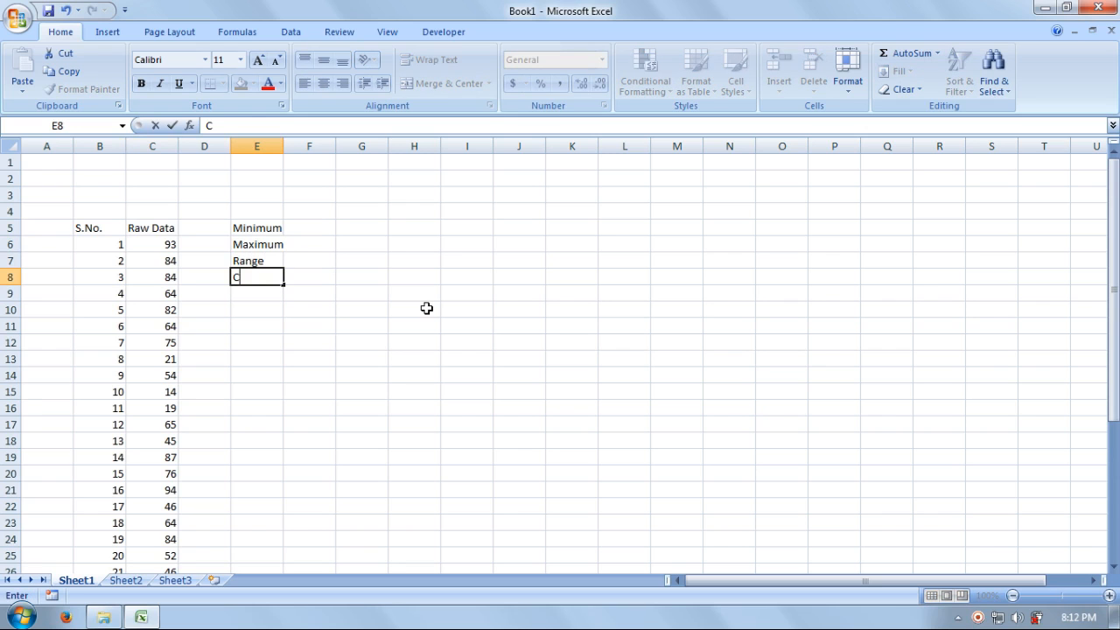
{"action": "type", "text": "lass"}
{"action": "key", "text": "Return"}
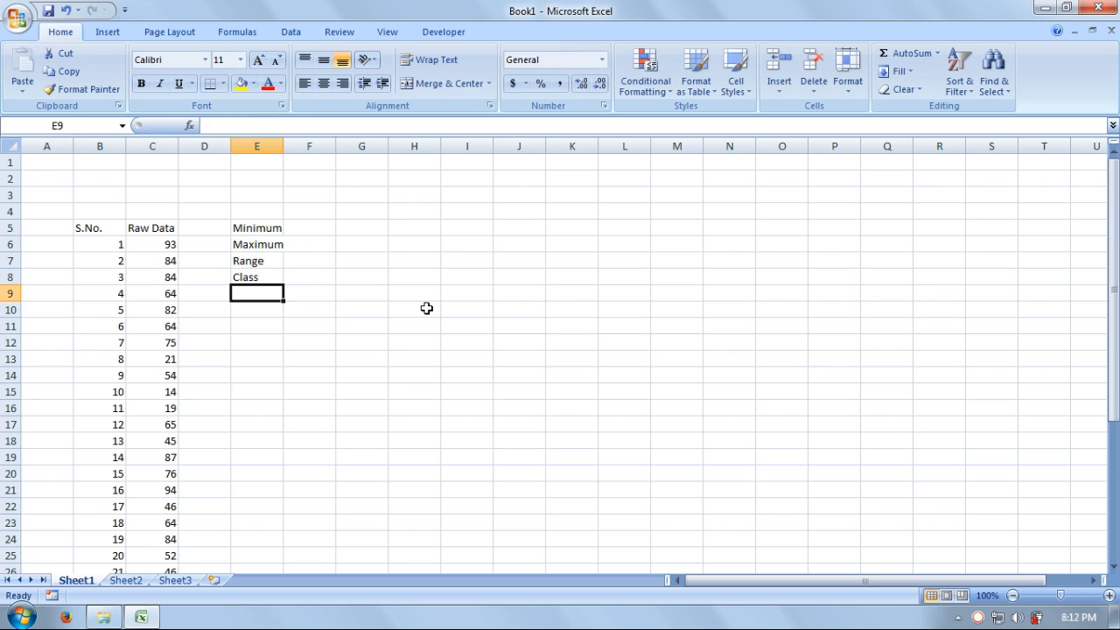
{"action": "type", "text": "C"}
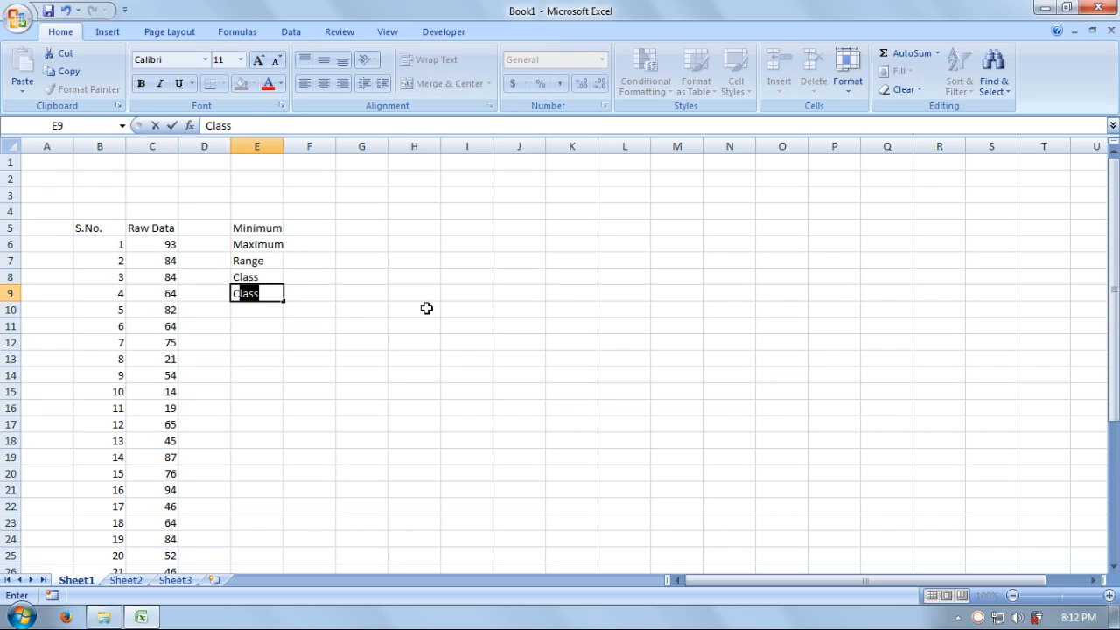
{"action": "type", "text": "lass Range"}
{"action": "key", "text": "Return"}
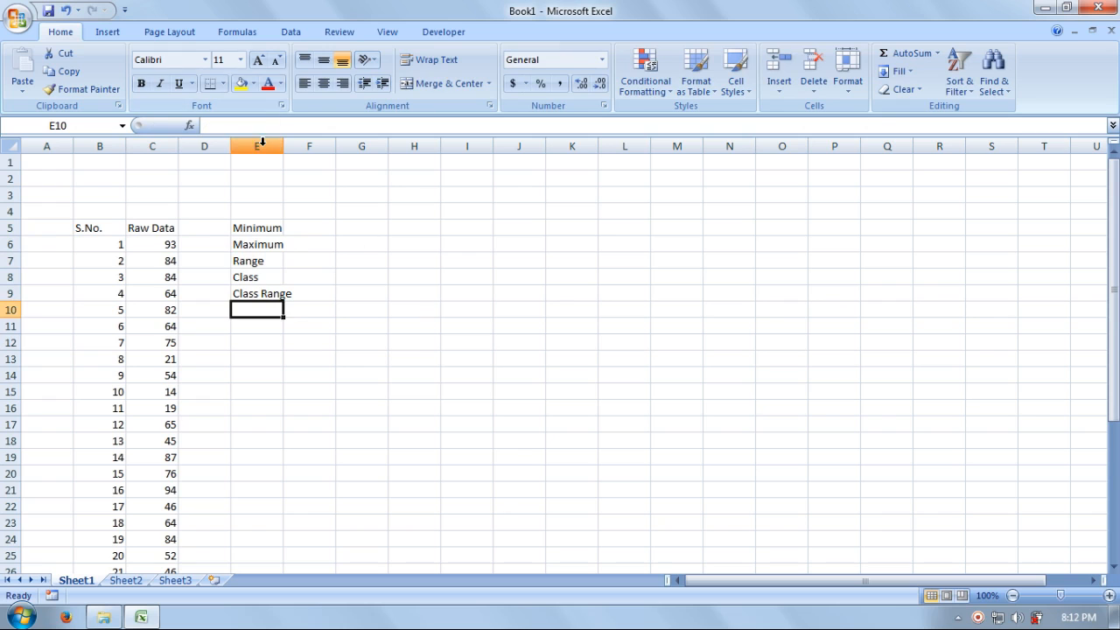
{"action": "left_click_drag", "start_coordinate": [283, 145], "coordinate": [301, 145]}
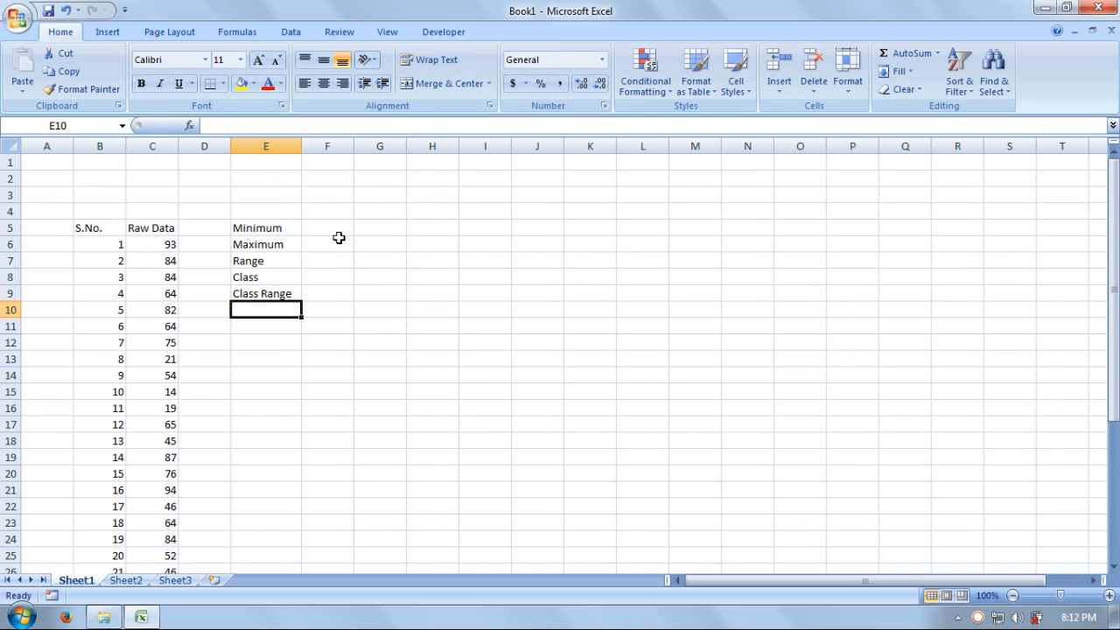
Select cell F5 beside the Minimum label and magnify the worksheet to 140%
{"action": "left_click", "coordinate": [340, 233]}
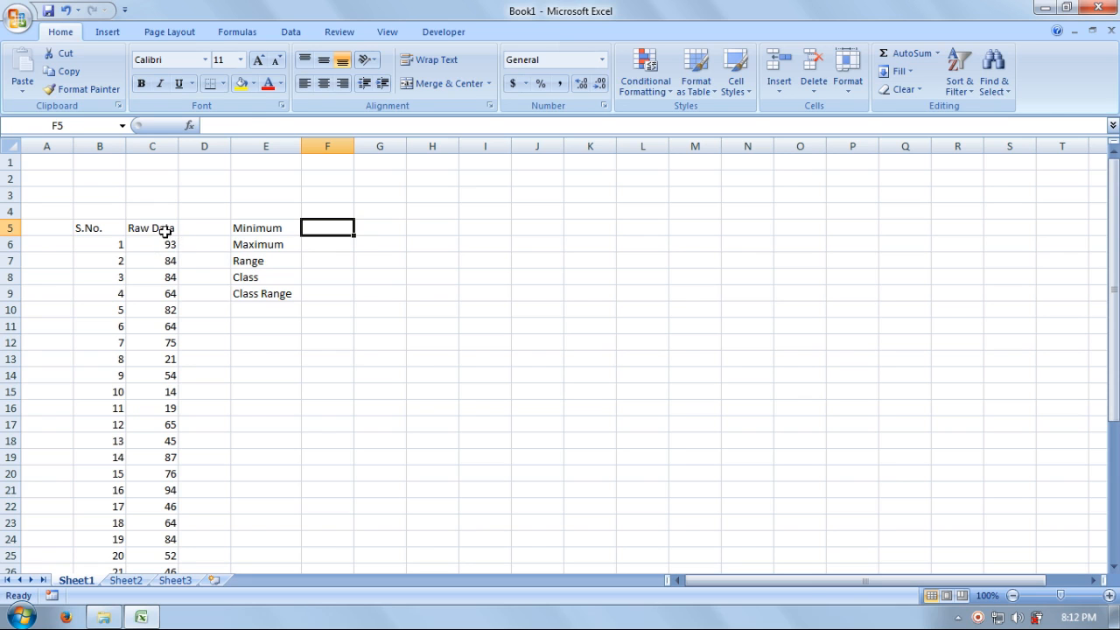
{"action": "left_click_drag", "start_coordinate": [163, 231], "coordinate": [168, 110]}
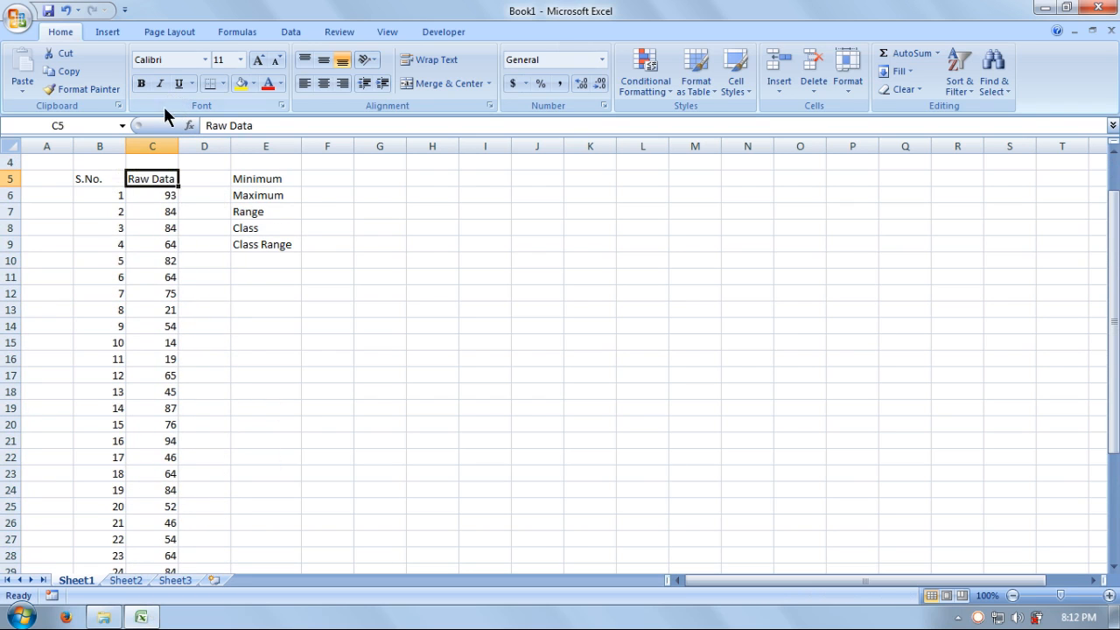
{"action": "left_click", "coordinate": [320, 182]}
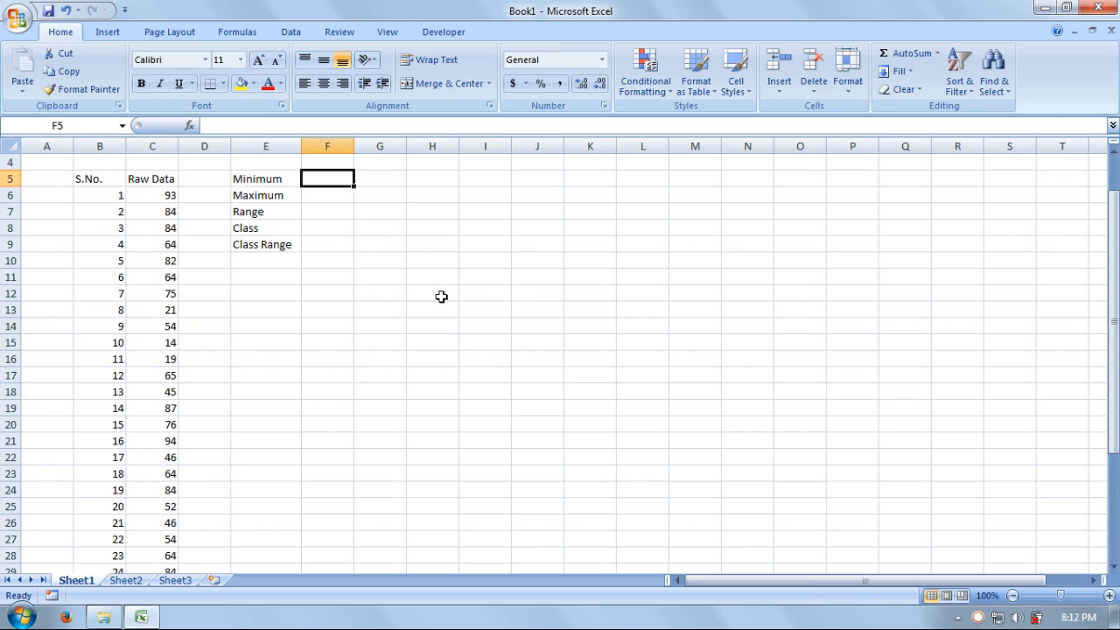
{"action": "left_click", "coordinate": [1110, 596]}
{"action": "left_click", "coordinate": [1110, 596]}
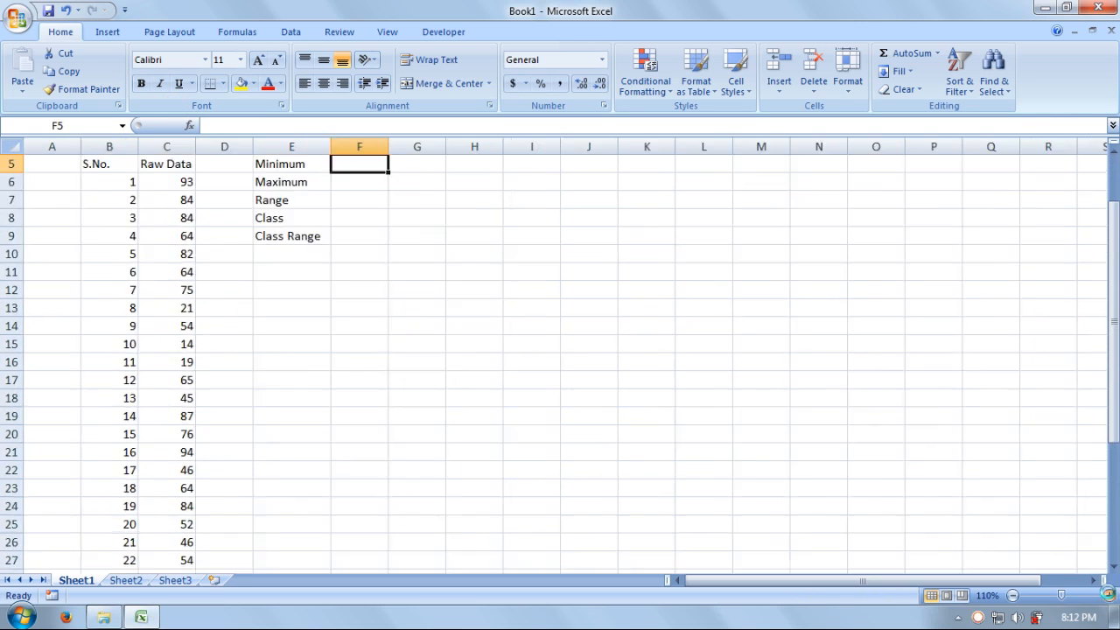
{"action": "left_click", "coordinate": [1110, 596]}
{"action": "left_click", "coordinate": [1109, 596]}
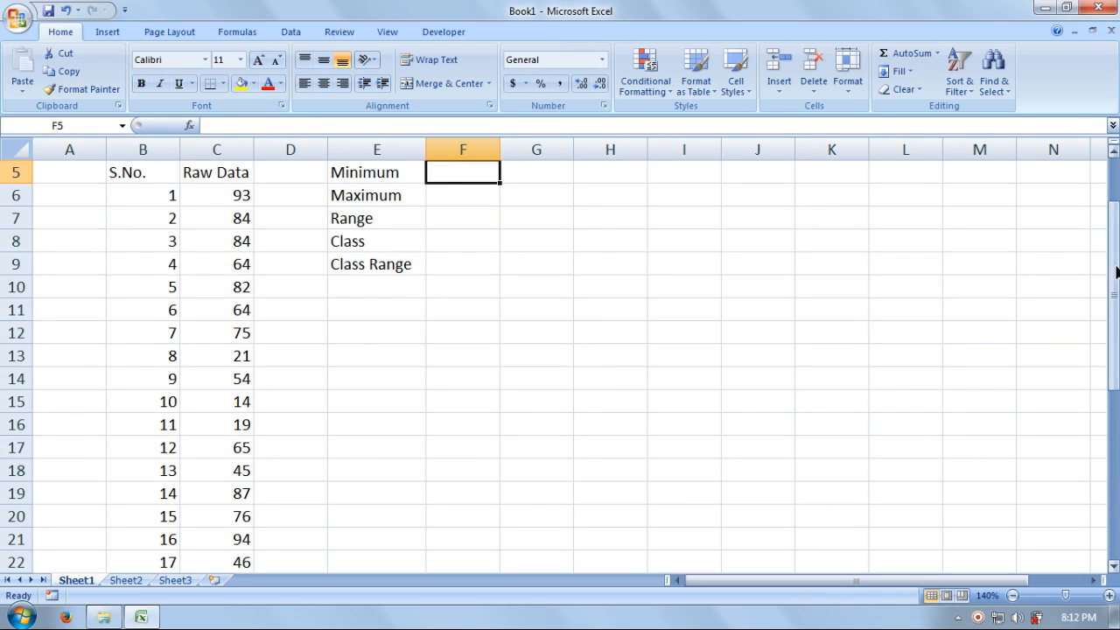
{"action": "left_click_drag", "start_coordinate": [1117, 266], "coordinate": [1119, 207]}
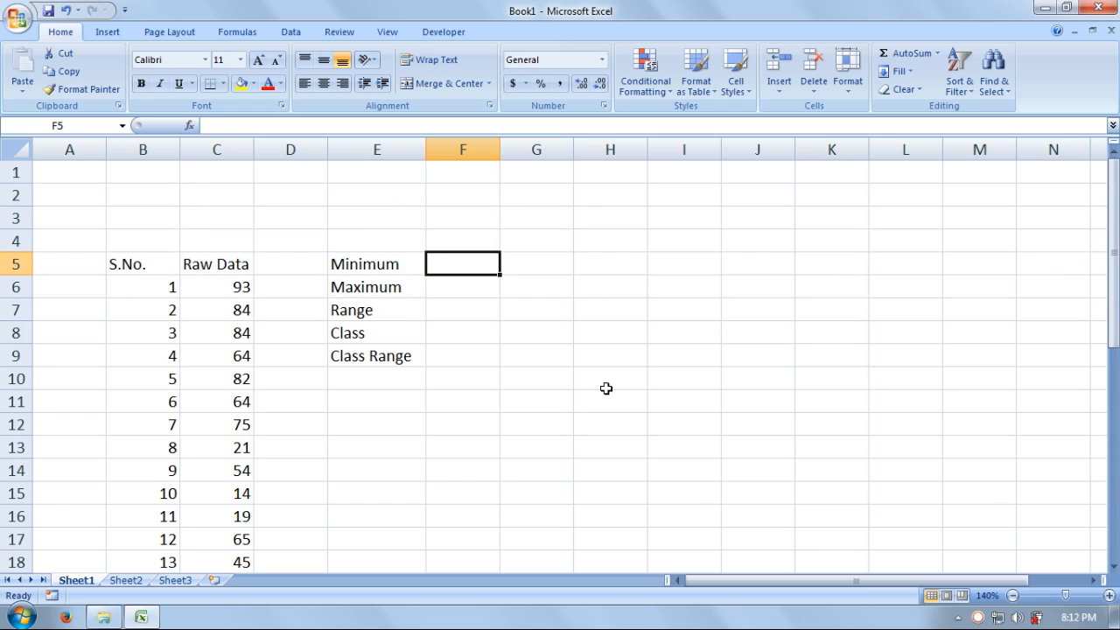
Calculate the minimum of the raw data in cell F5 with the formula =MIN(C6:C38)
{"action": "type", "text": "="}
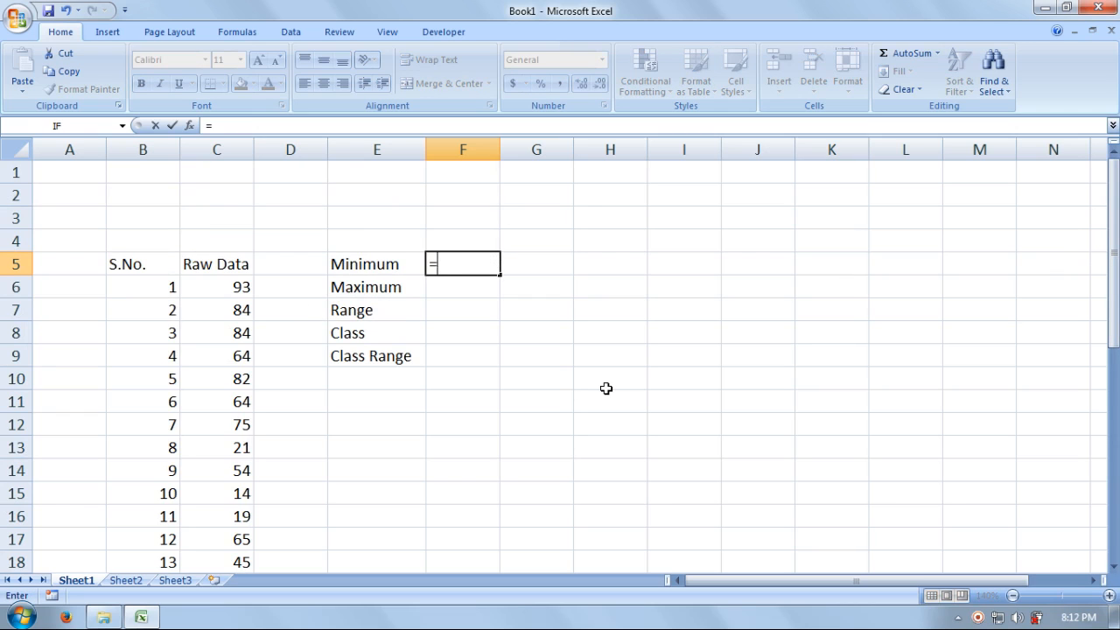
{"action": "type", "text": "min"}
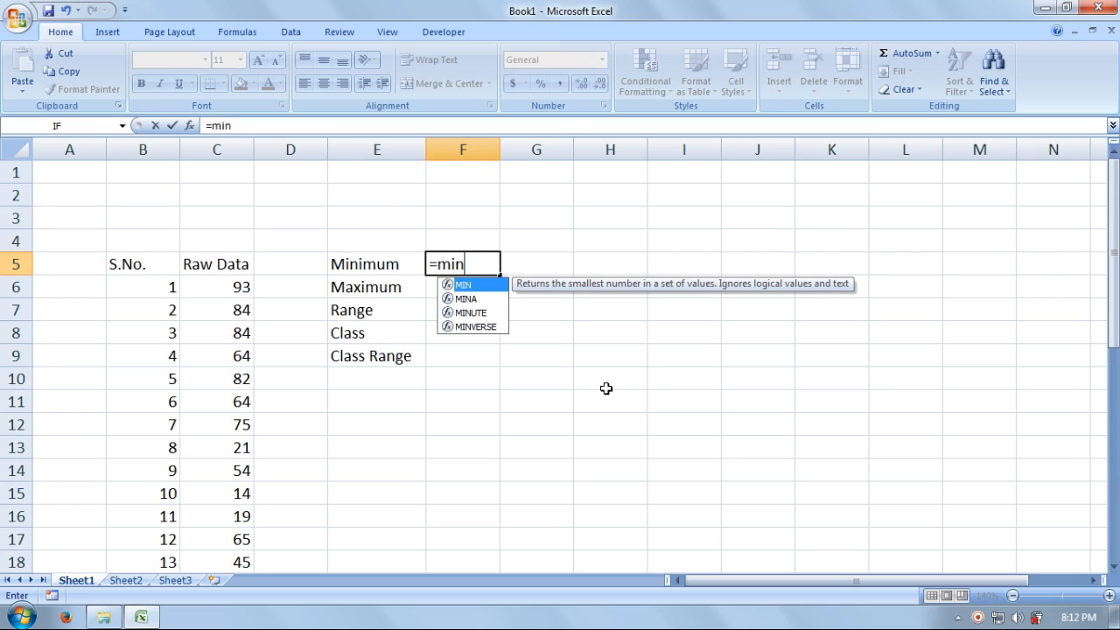
{"action": "type", "text": "("}
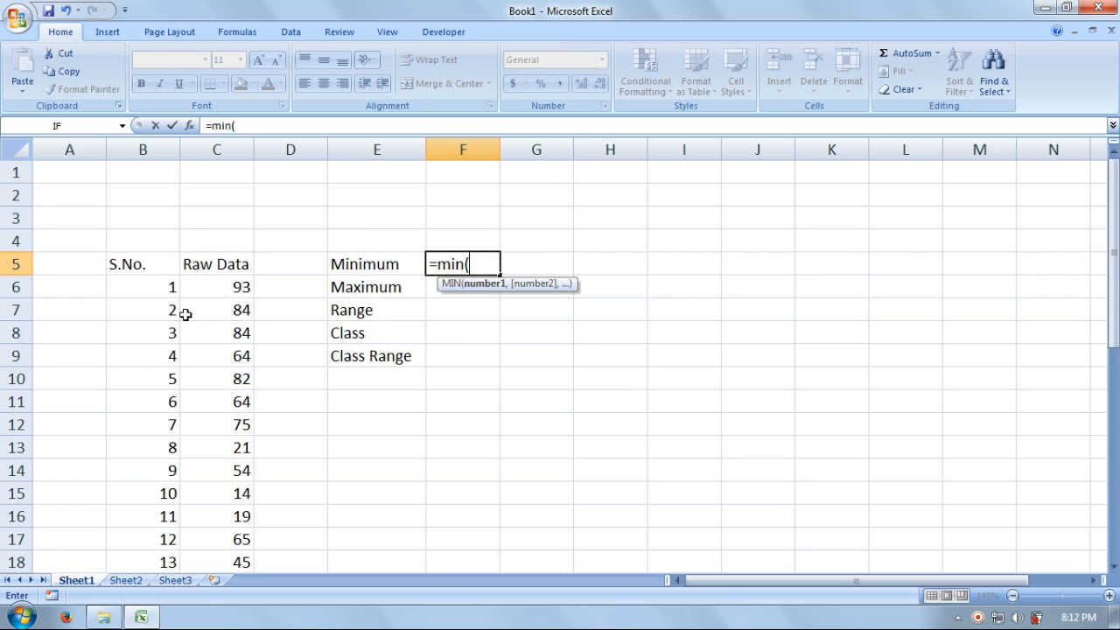
{"action": "left_click_drag", "start_coordinate": [228, 285], "coordinate": [230, 437]}
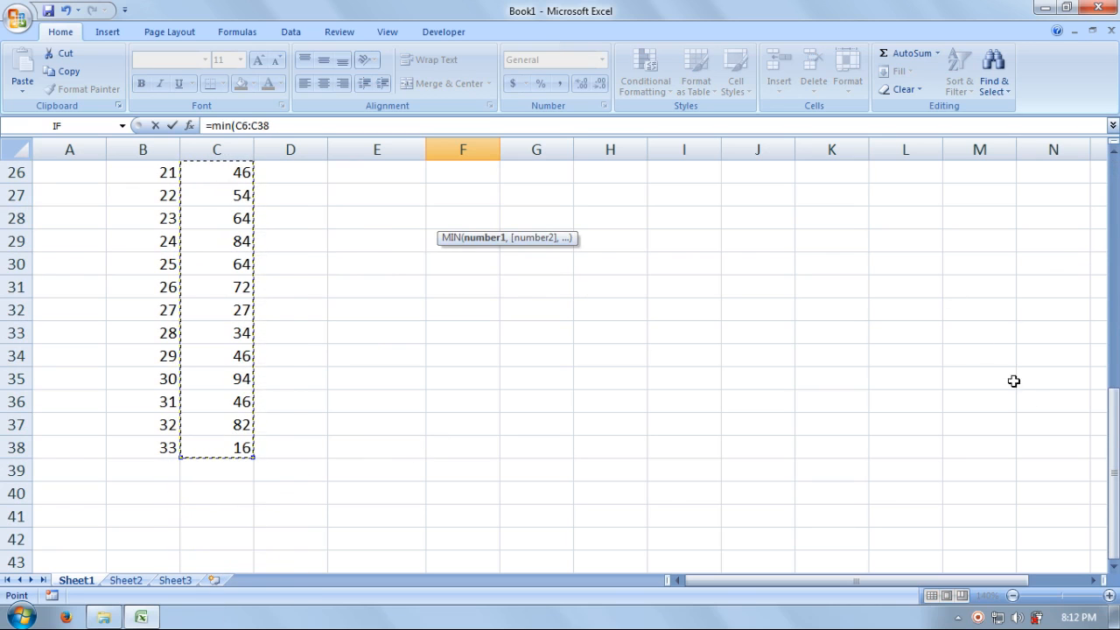
{"action": "left_click_drag", "start_coordinate": [1113, 432], "coordinate": [1113, 246]}
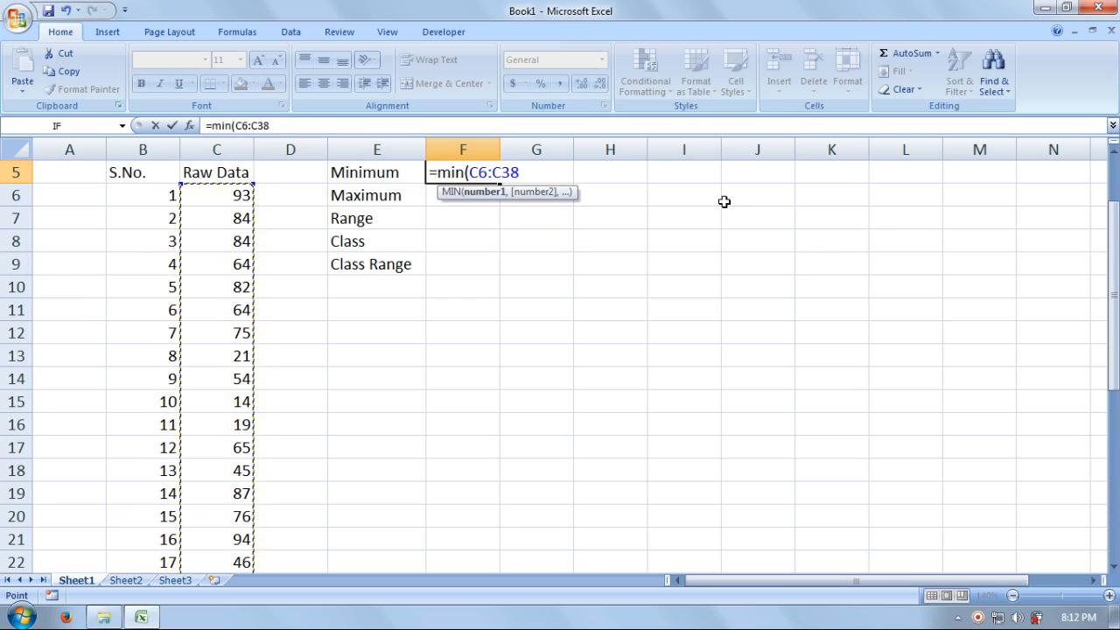
{"action": "type", "text": ")"}
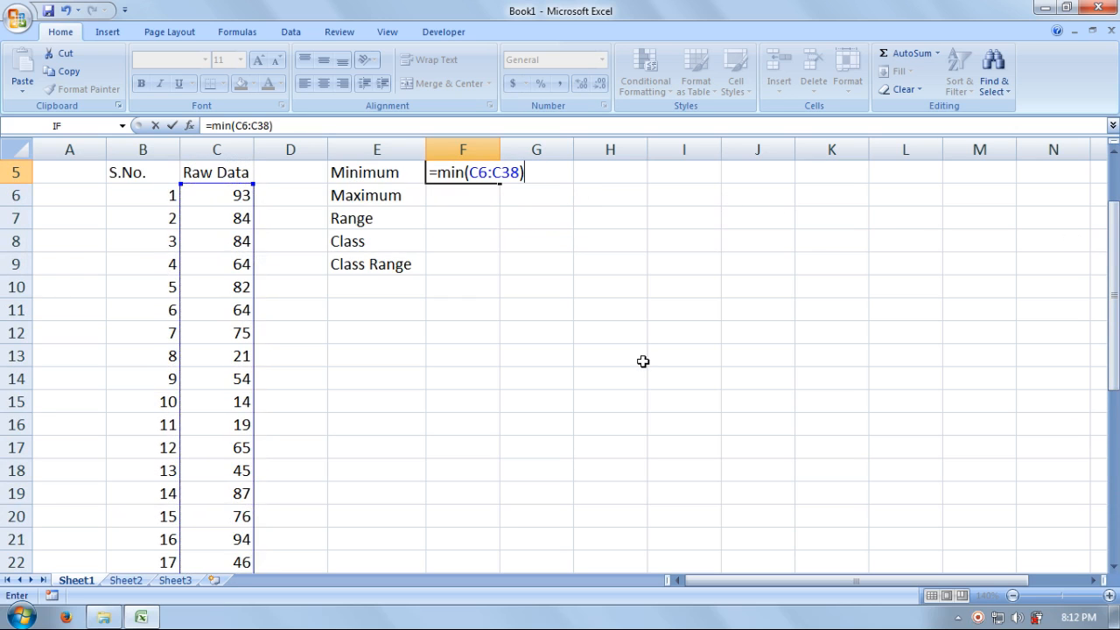
{"action": "key", "text": "Return"}
Re-enter the Minimum formula in cell F5 as =MIN(C6:C38), covering the full Raw Data column
{"action": "scroll", "coordinate": [642, 361], "scroll_direction": "up", "scroll_amount": 2}
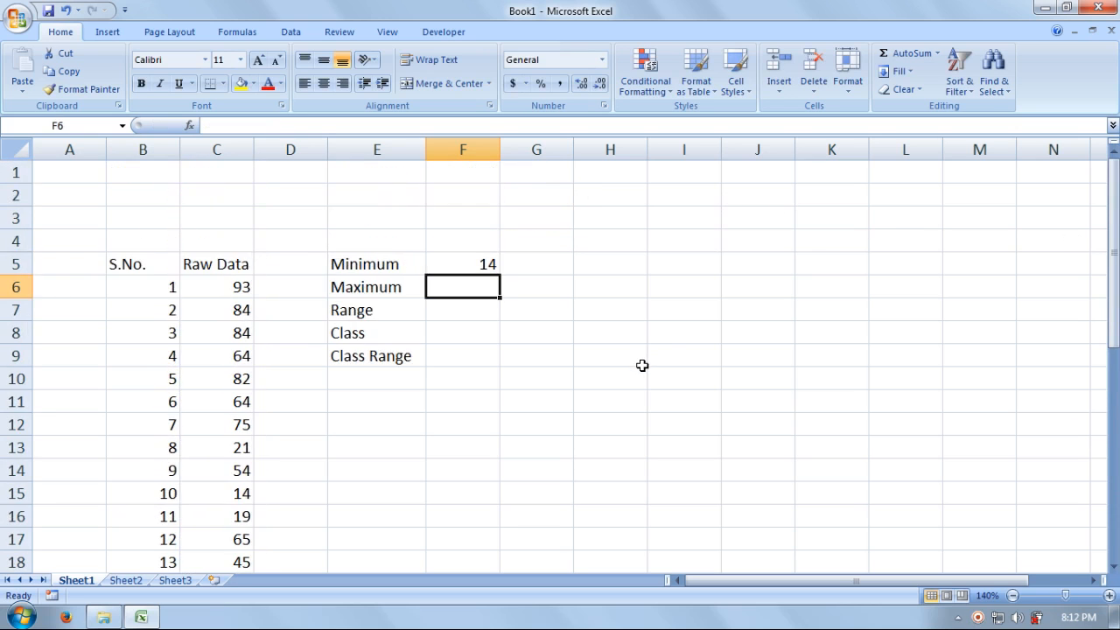
{"action": "left_click", "coordinate": [435, 265]}
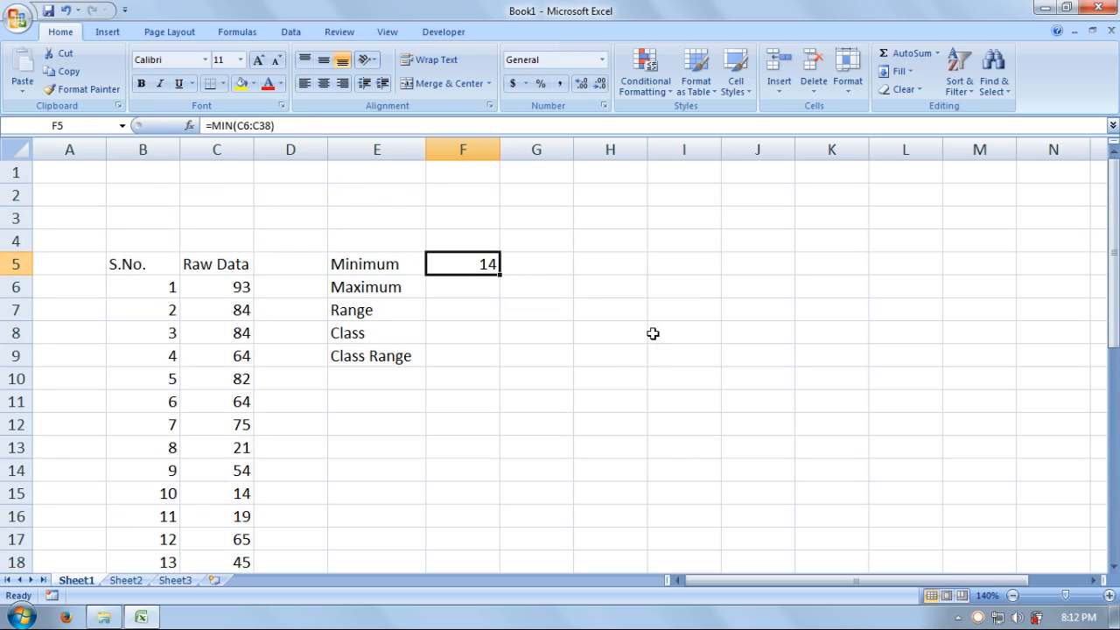
{"action": "type", "text": "=m"}
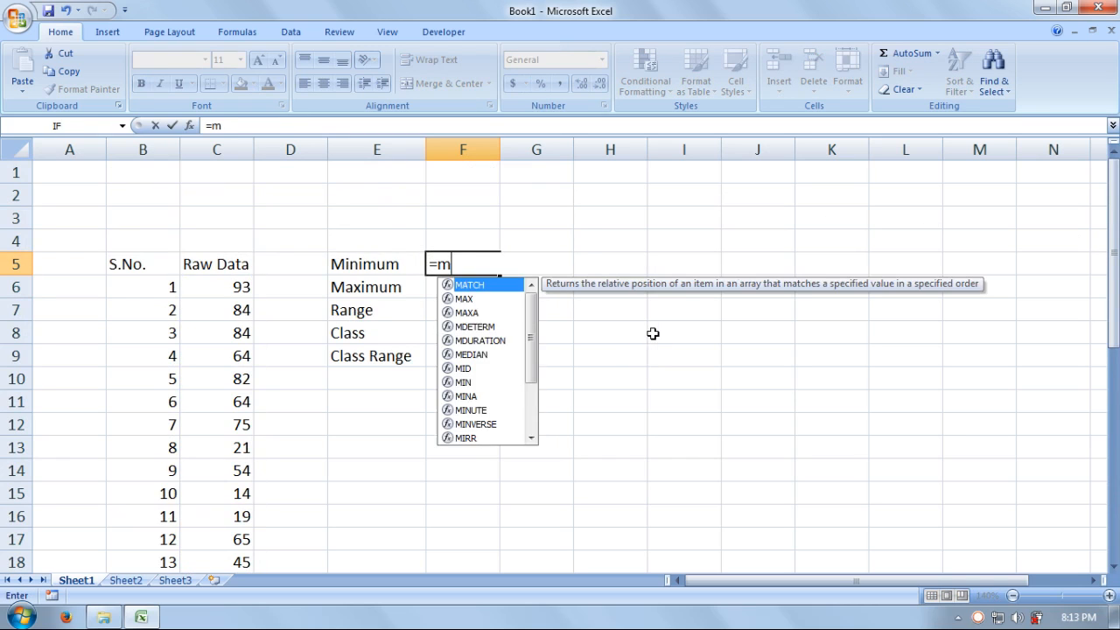
{"action": "type", "text": "in("}
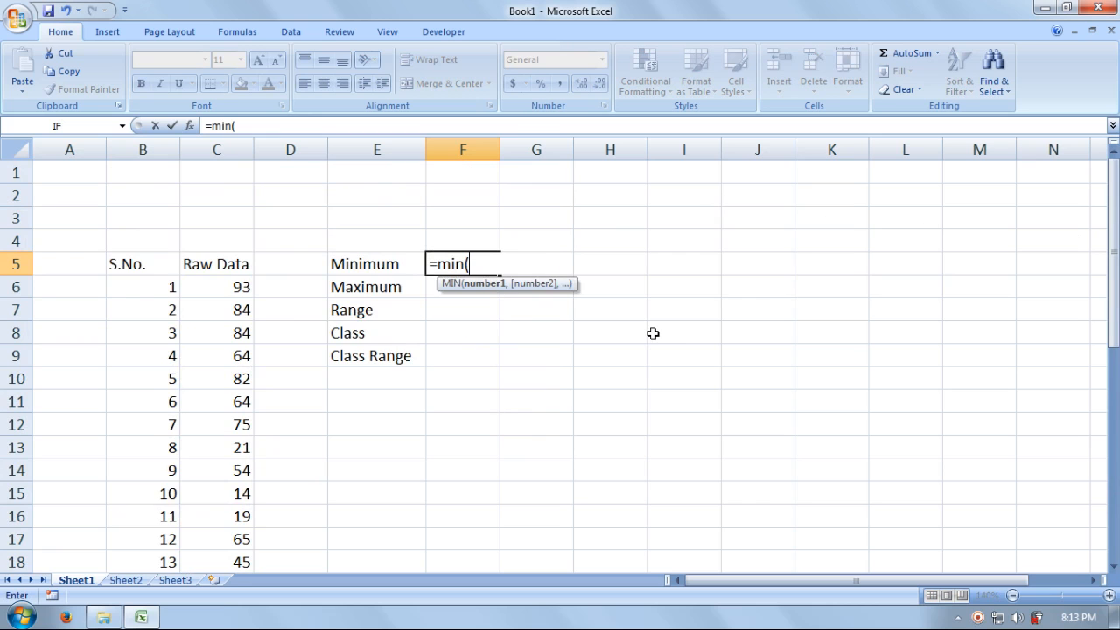
{"action": "left_click_drag", "start_coordinate": [225, 285], "coordinate": [244, 540]}
{"action": "left_click_drag", "start_coordinate": [1116, 429], "coordinate": [1111, 235]}
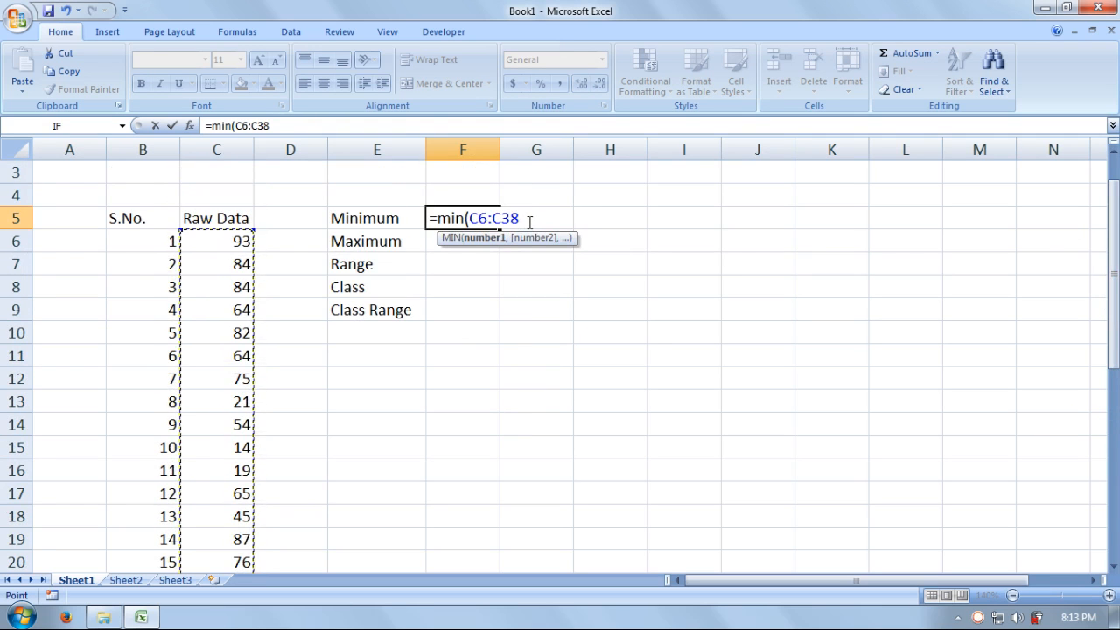
{"action": "type", "text": ")"}
{"action": "key", "text": "Return"}
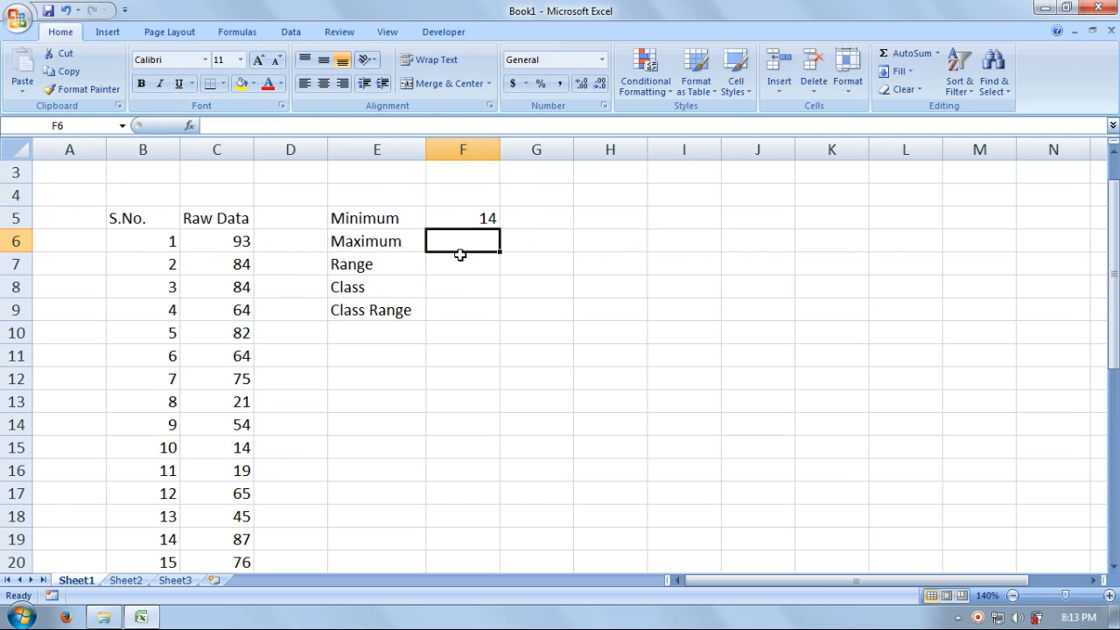
Calculate the maximum of the raw data in cell F6 with the formula =MAX(C6:C38)
{"action": "type", "text": "="}
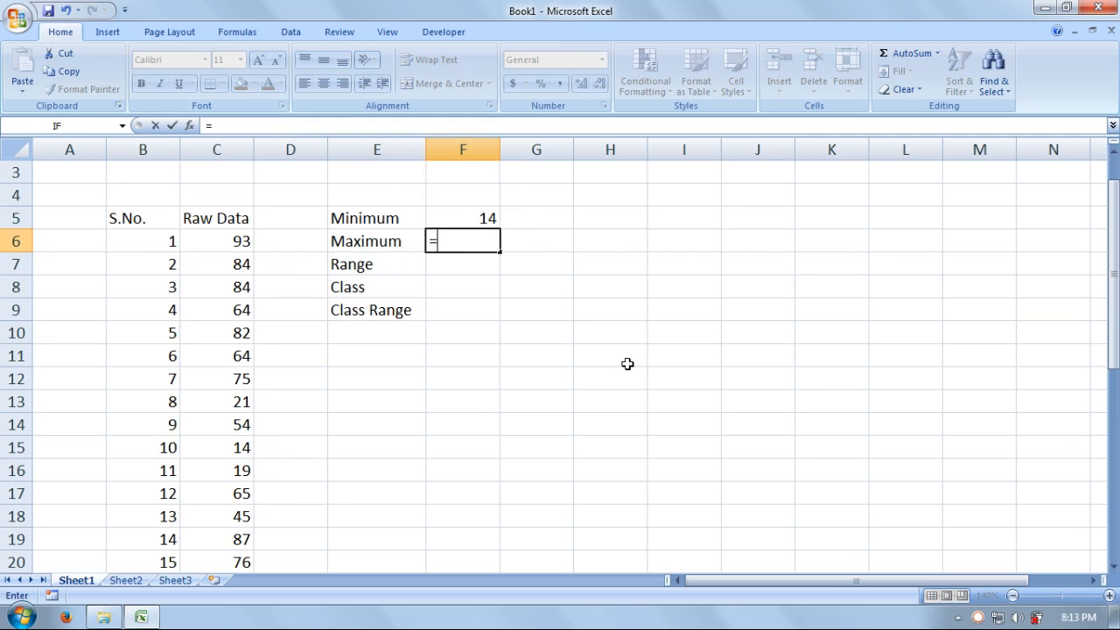
{"action": "type", "text": "max"}
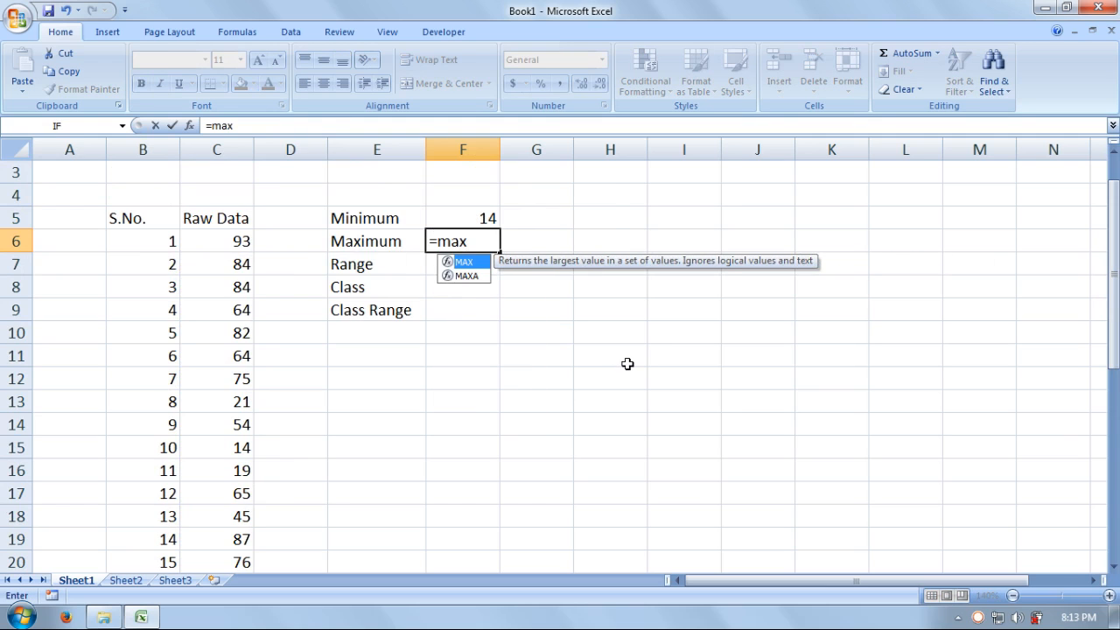
{"action": "type", "text": "("}
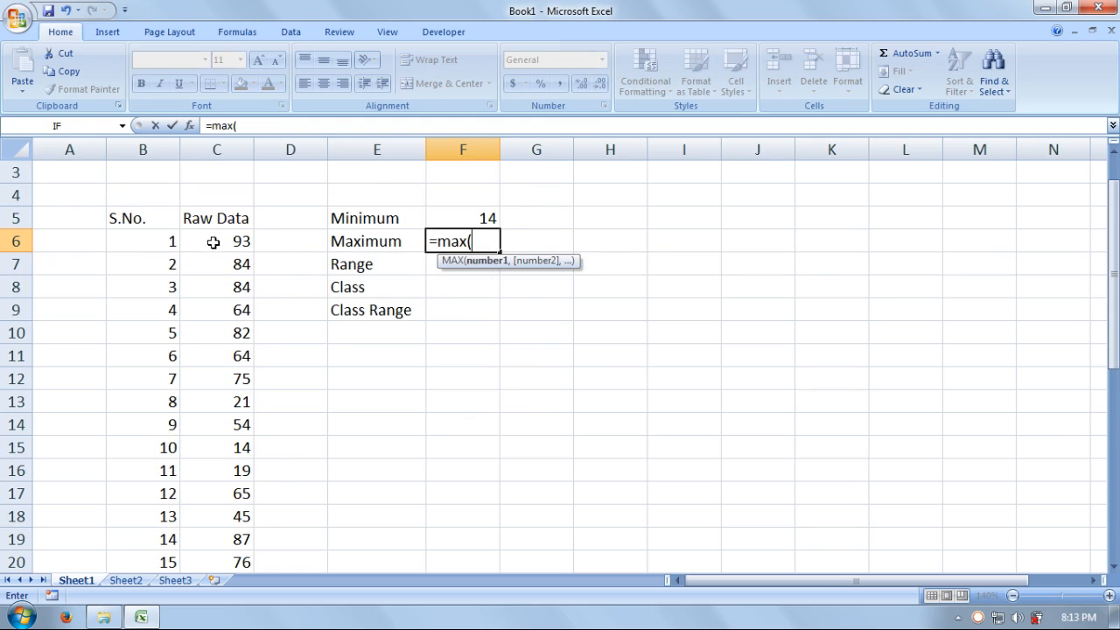
{"action": "left_click_drag", "start_coordinate": [213, 242], "coordinate": [247, 532]}
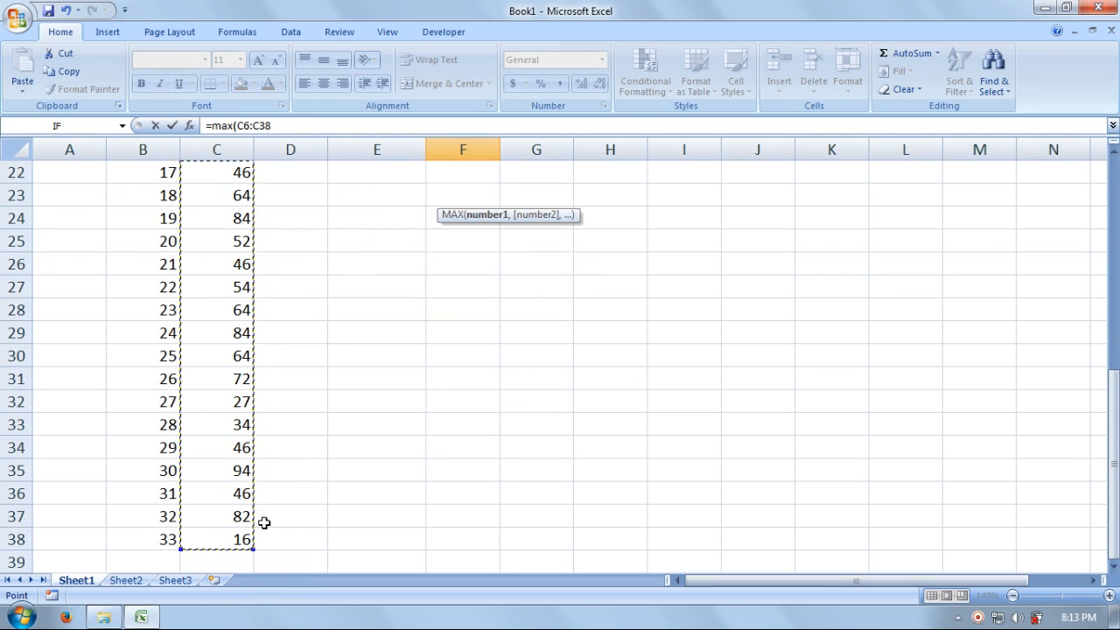
{"action": "left_click_drag", "start_coordinate": [1113, 464], "coordinate": [1106, 235]}
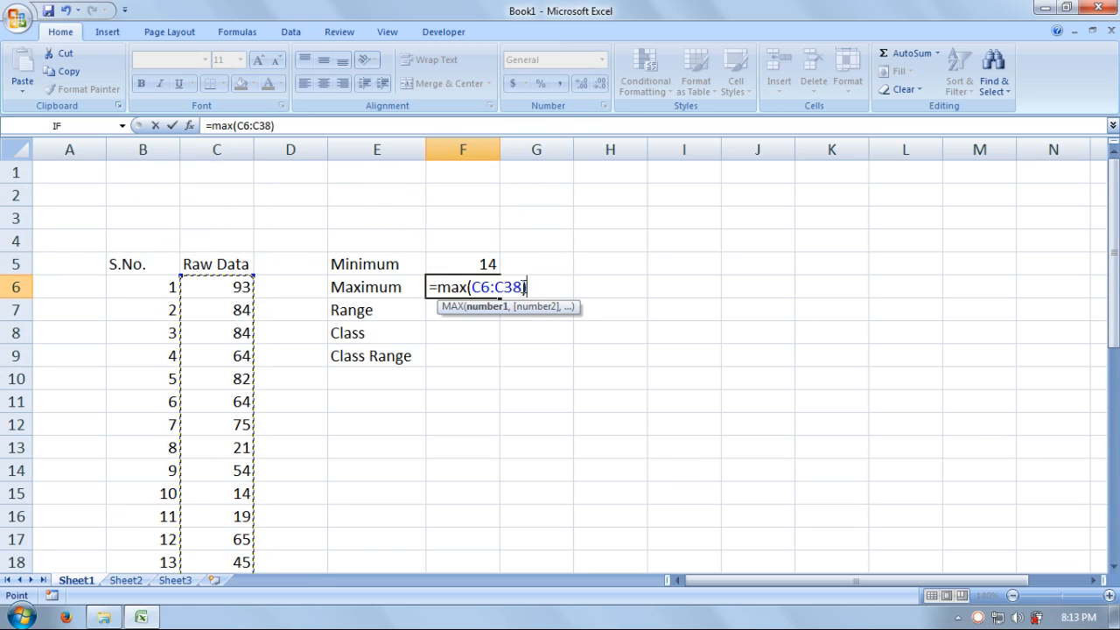
{"action": "type", "text": ")"}
{"action": "key", "text": "Return"}
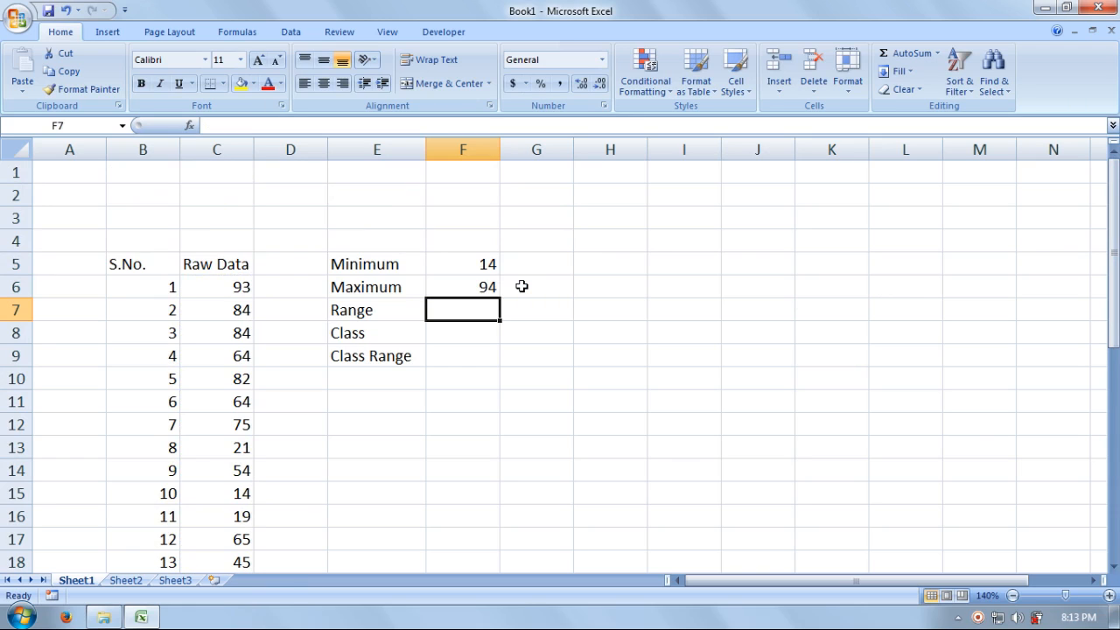
Calculate the range in cell F7 by subtracting the minimum from the maximum with the formula =F6-F5
{"action": "type", "text": "="}
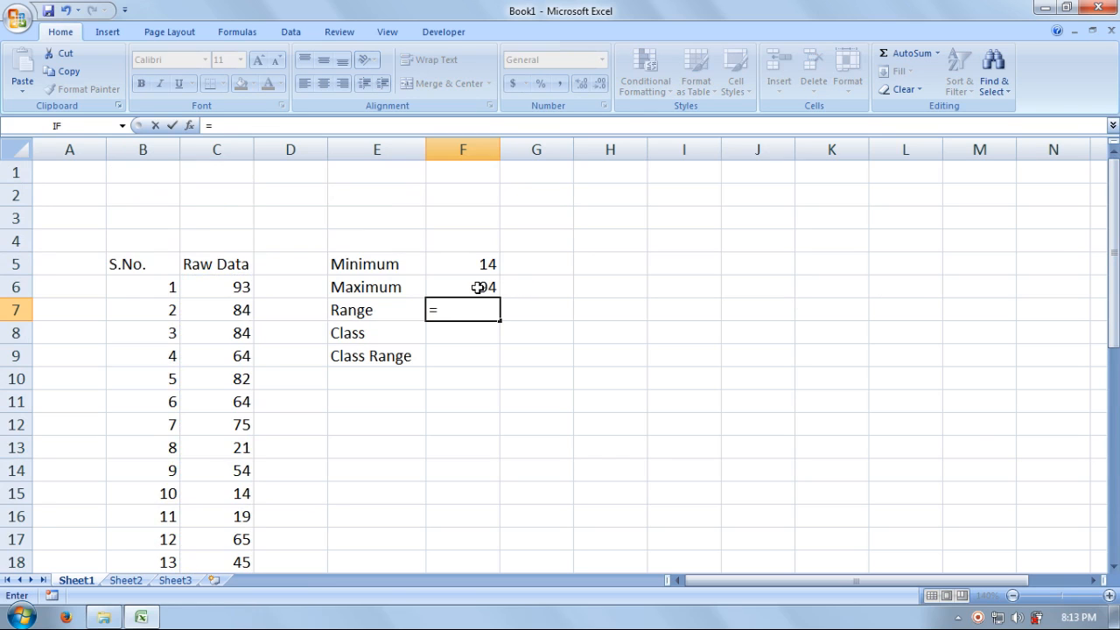
{"action": "left_click", "coordinate": [479, 287]}
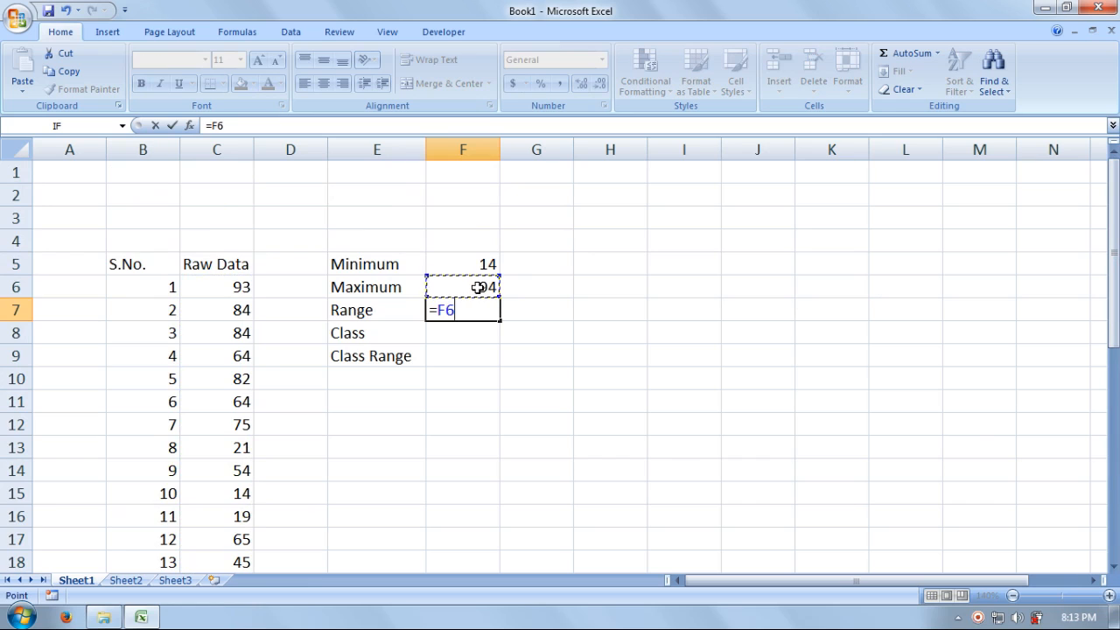
{"action": "type", "text": "-"}
{"action": "left_click", "coordinate": [472, 266]}
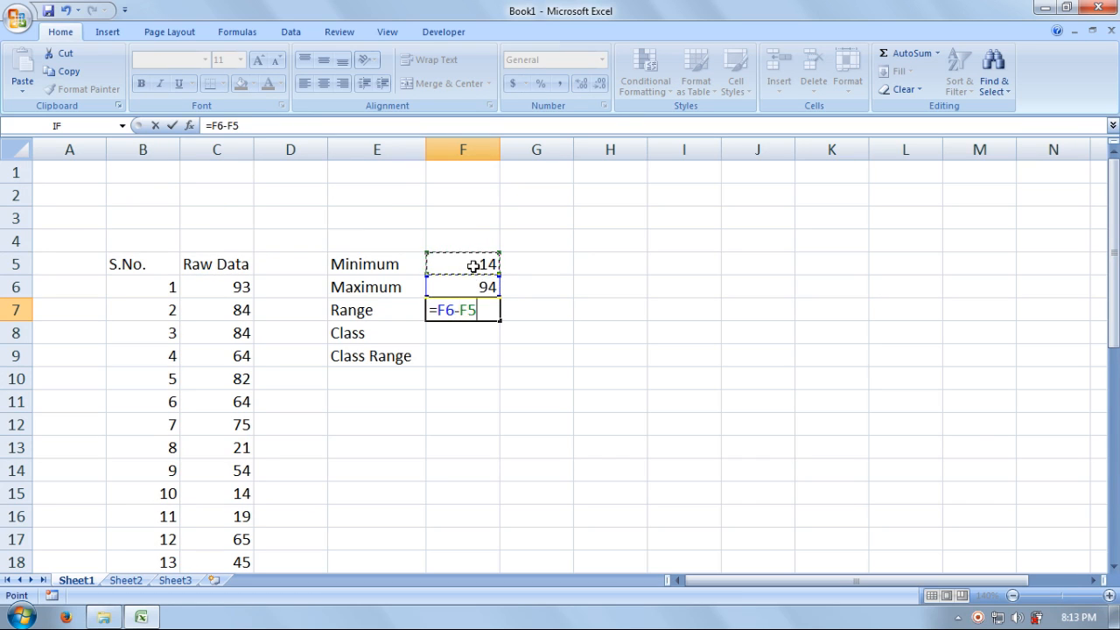
{"action": "key", "text": "Return"}
{"action": "left_click", "coordinate": [482, 309]}
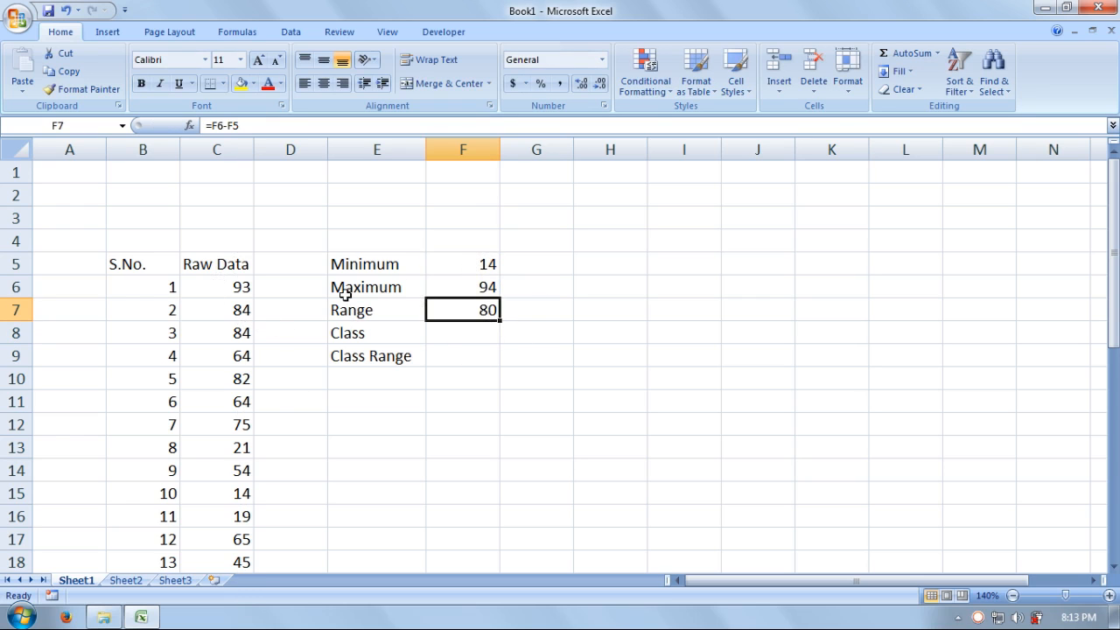
Enter 8 as the Class in cell F8 and calculate the Class Range in F9 with the formula =F7/F8
{"action": "left_click", "coordinate": [460, 337]}
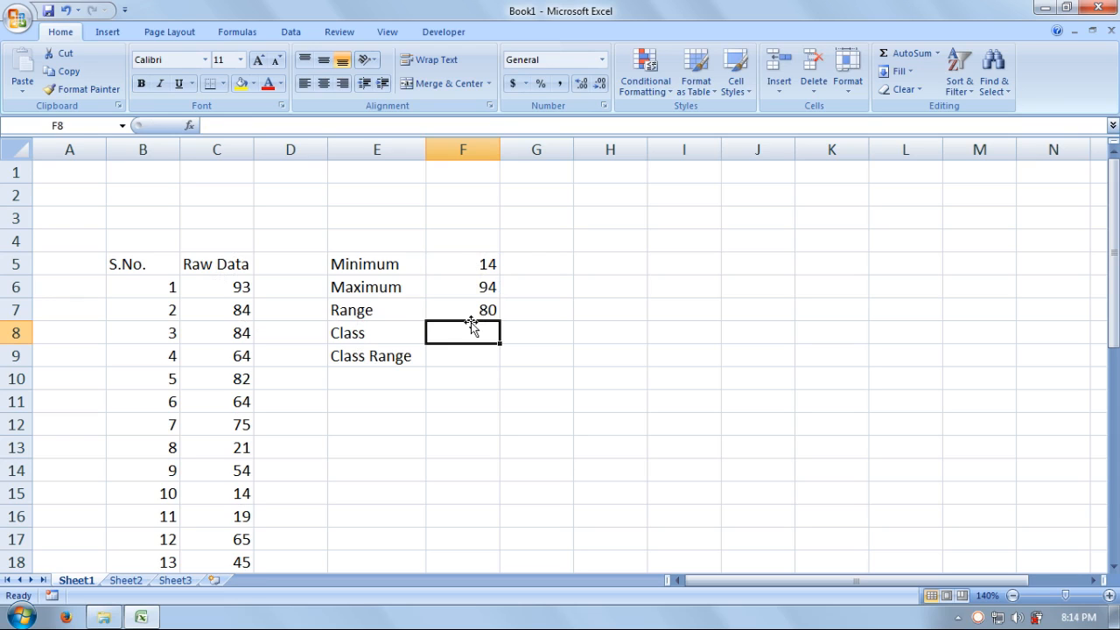
{"action": "type", "text": "8"}
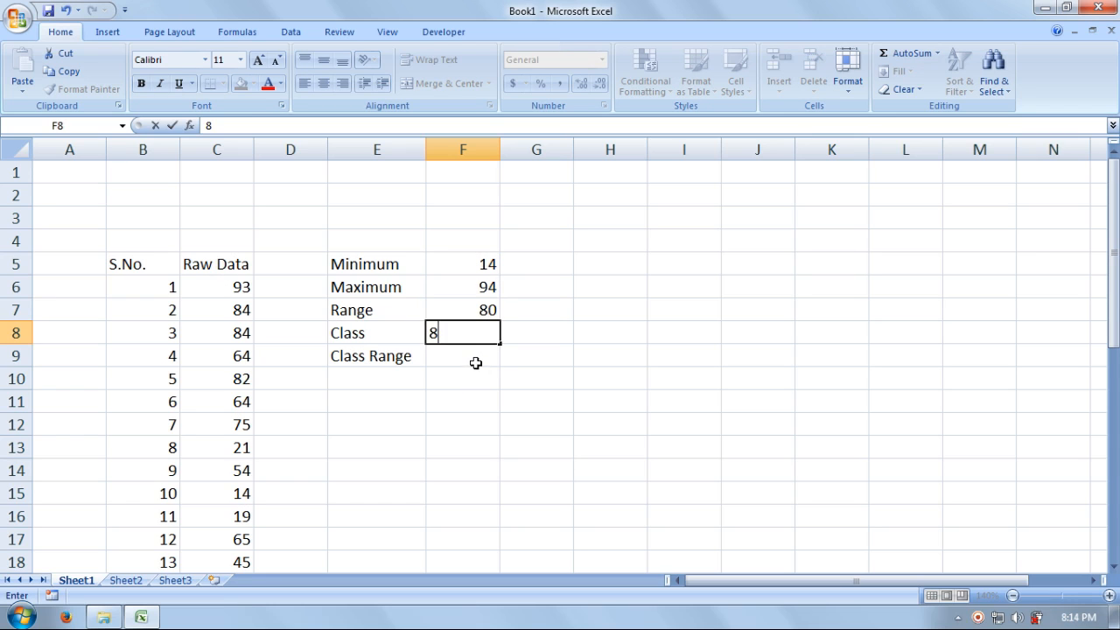
{"action": "left_click", "coordinate": [475, 361]}
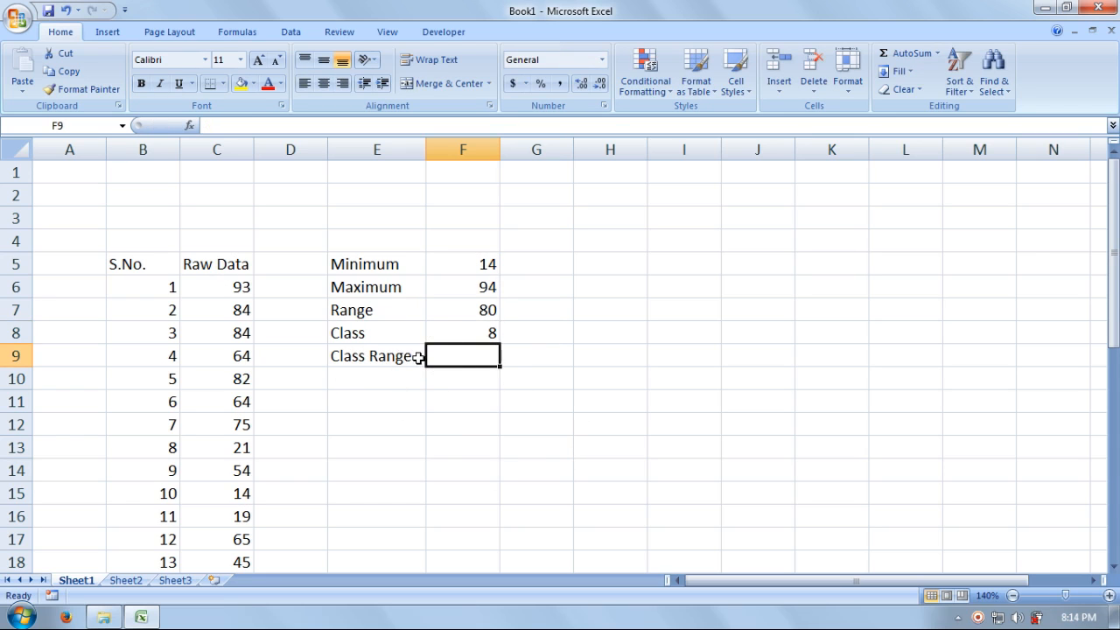
{"action": "type", "text": "="}
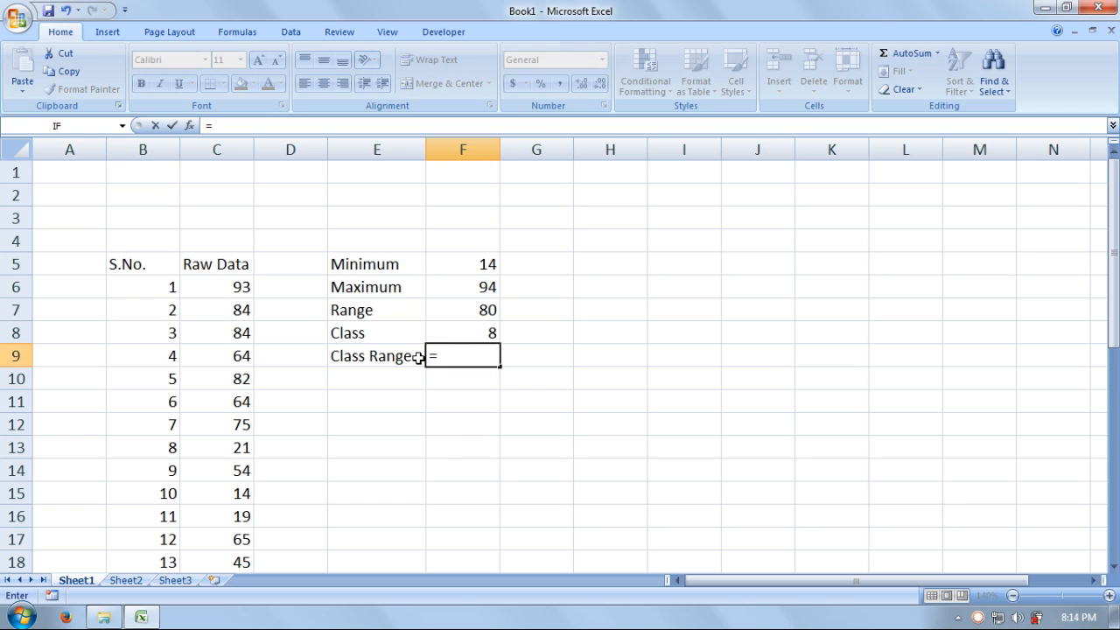
{"action": "left_click", "coordinate": [462, 306]}
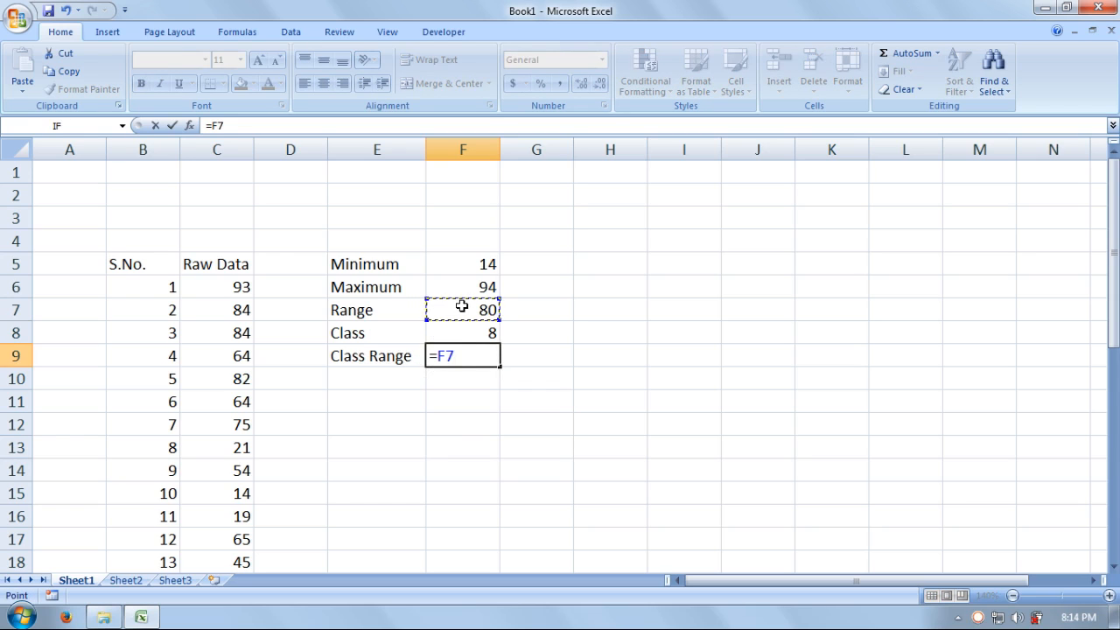
{"action": "type", "text": "/"}
{"action": "left_click", "coordinate": [460, 340]}
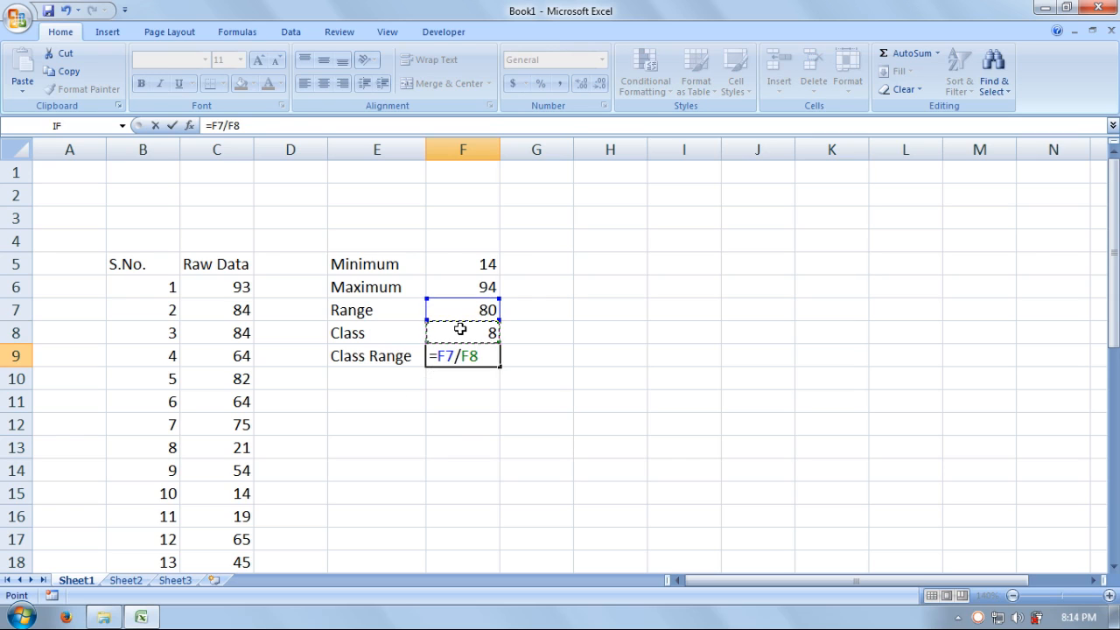
{"action": "key", "text": "Return"}
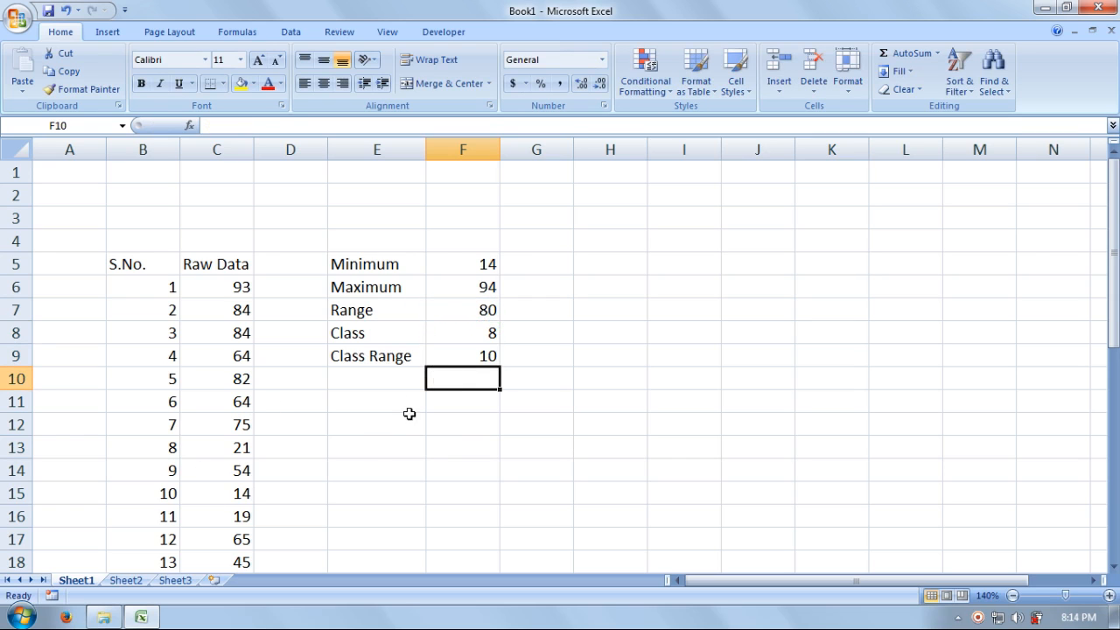
{"action": "left_click", "coordinate": [461, 350]}
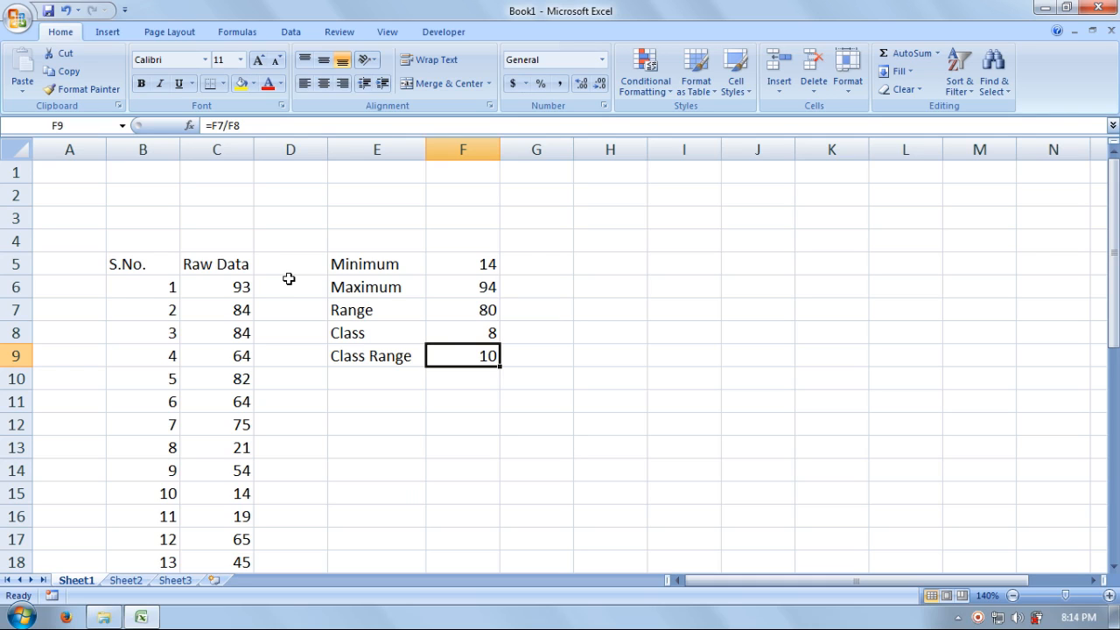
Format the S.No. and Raw Data headers in B5:C5 with a dark orange-brown fill and bold white text
{"action": "left_click_drag", "start_coordinate": [140, 258], "coordinate": [200, 263]}
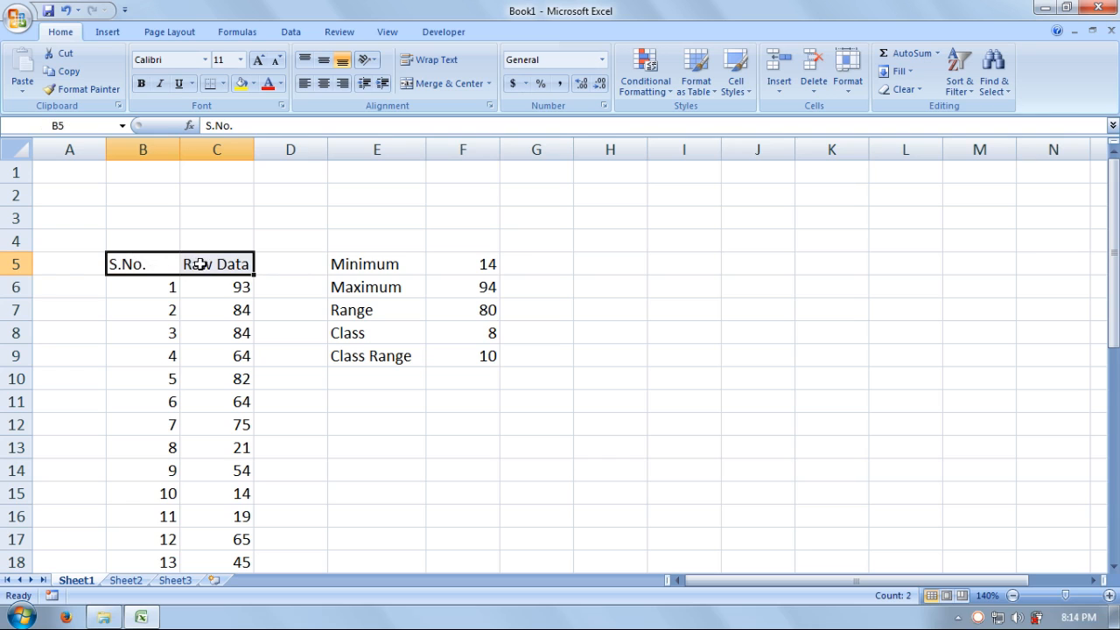
{"action": "left_click", "coordinate": [254, 83]}
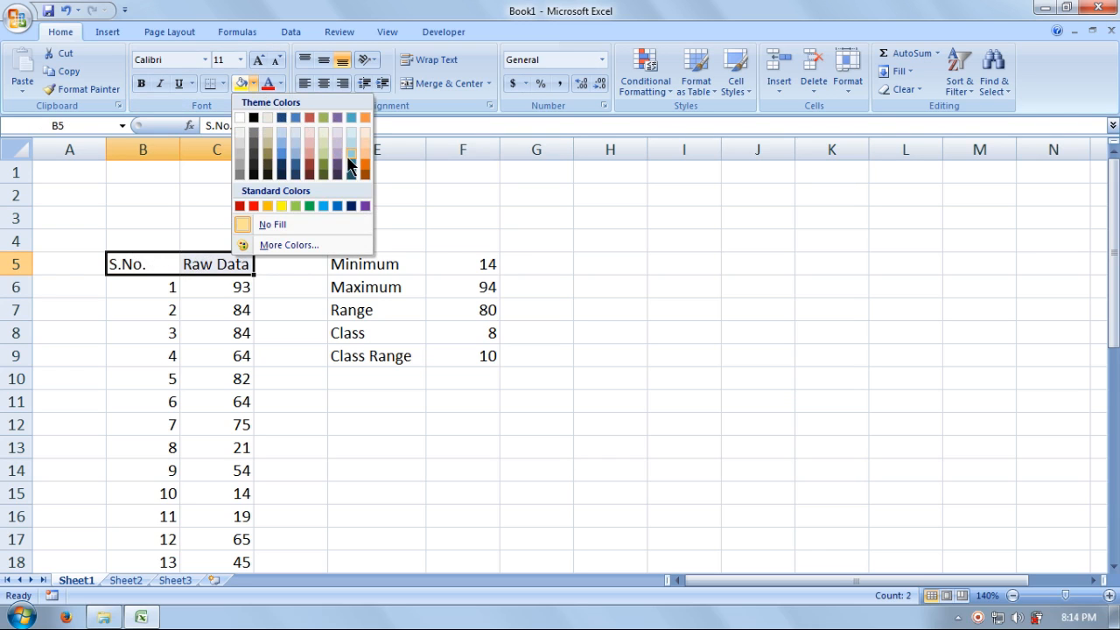
{"action": "left_click", "coordinate": [366, 171]}
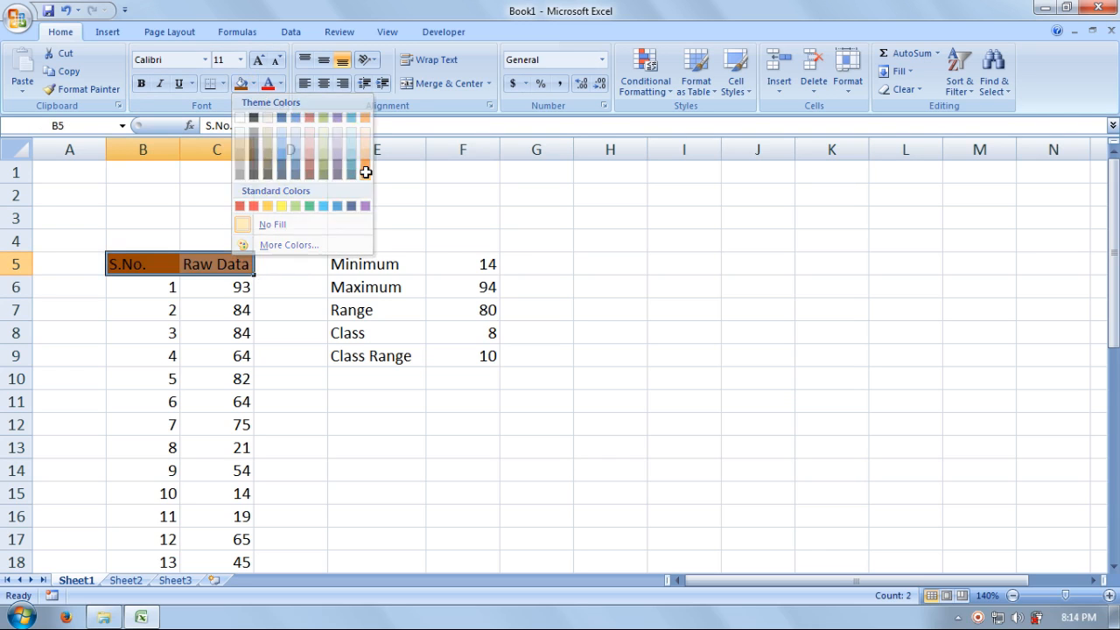
{"action": "left_click", "coordinate": [280, 83]}
{"action": "left_click", "coordinate": [272, 134]}
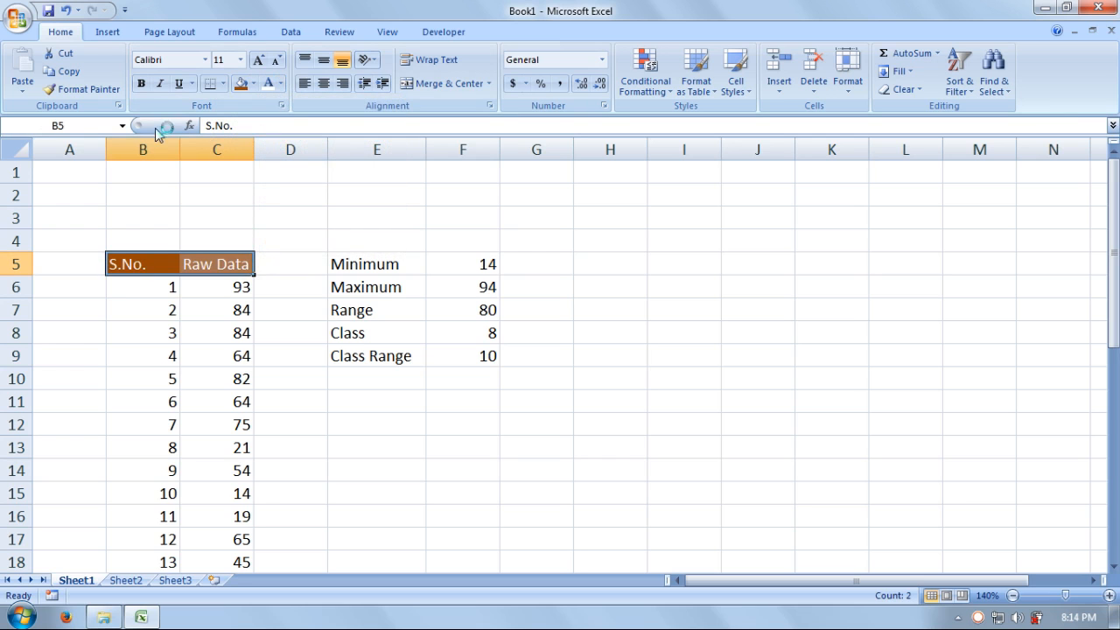
{"action": "left_click", "coordinate": [140, 84]}
{"action": "left_click", "coordinate": [315, 427]}
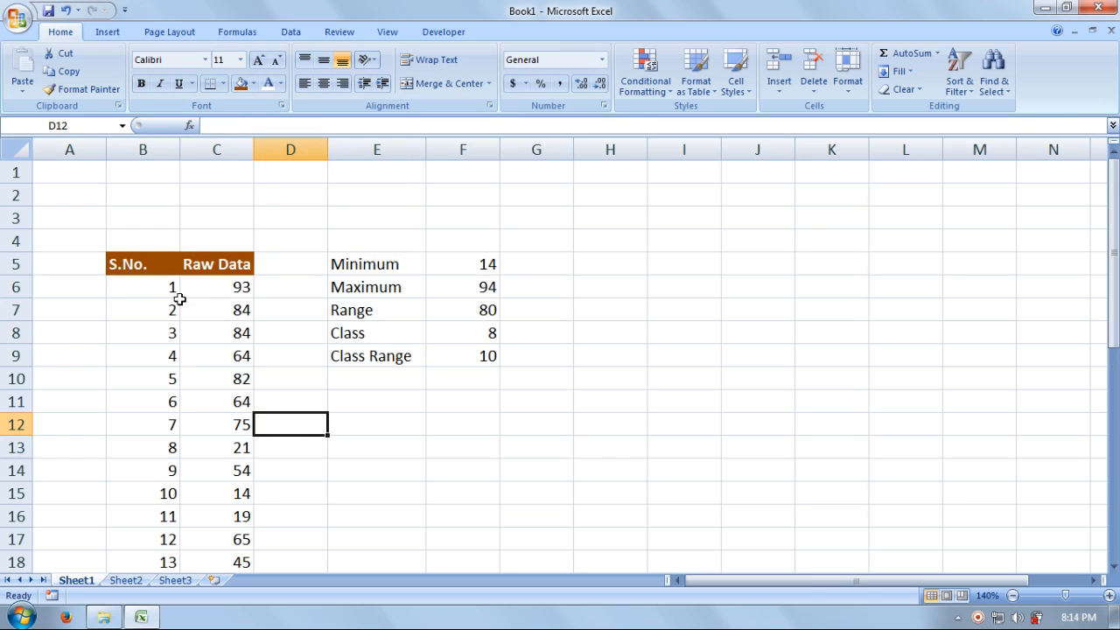
Centre the contents of the whole raw data table B5:C38 and apply All Borders to it
{"action": "left_click_drag", "start_coordinate": [143, 267], "coordinate": [234, 537]}
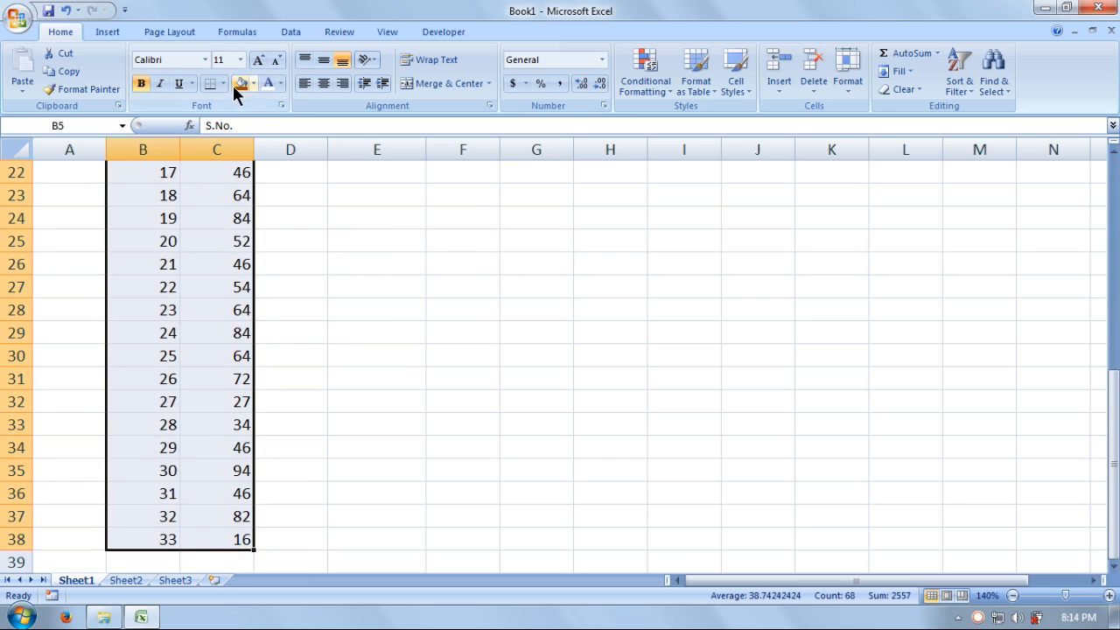
{"action": "left_click", "coordinate": [324, 84]}
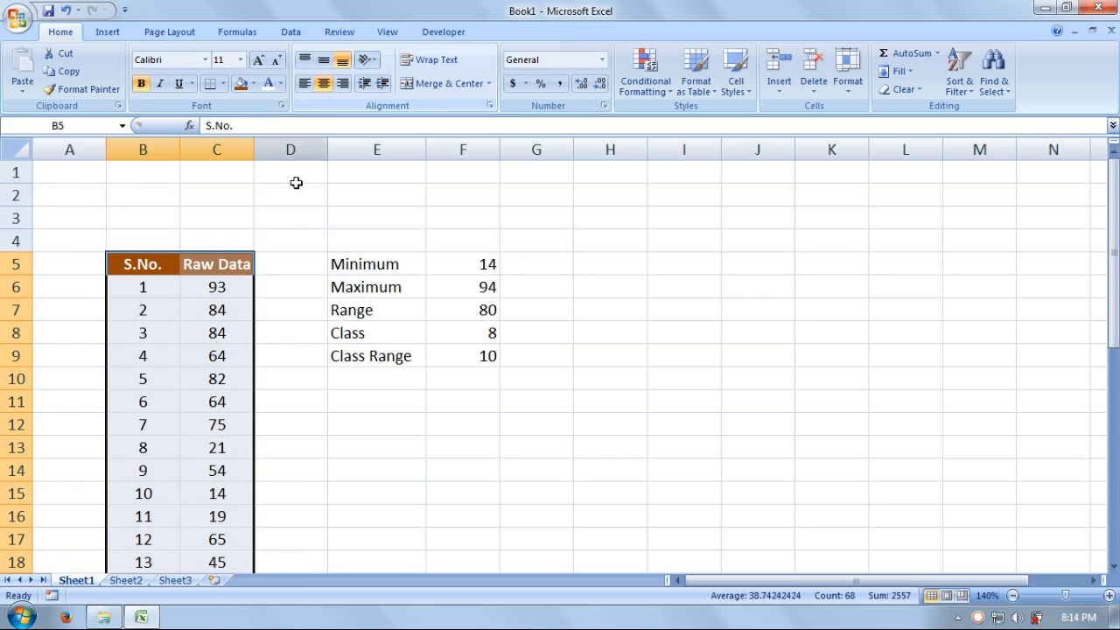
{"action": "left_click", "coordinate": [223, 83]}
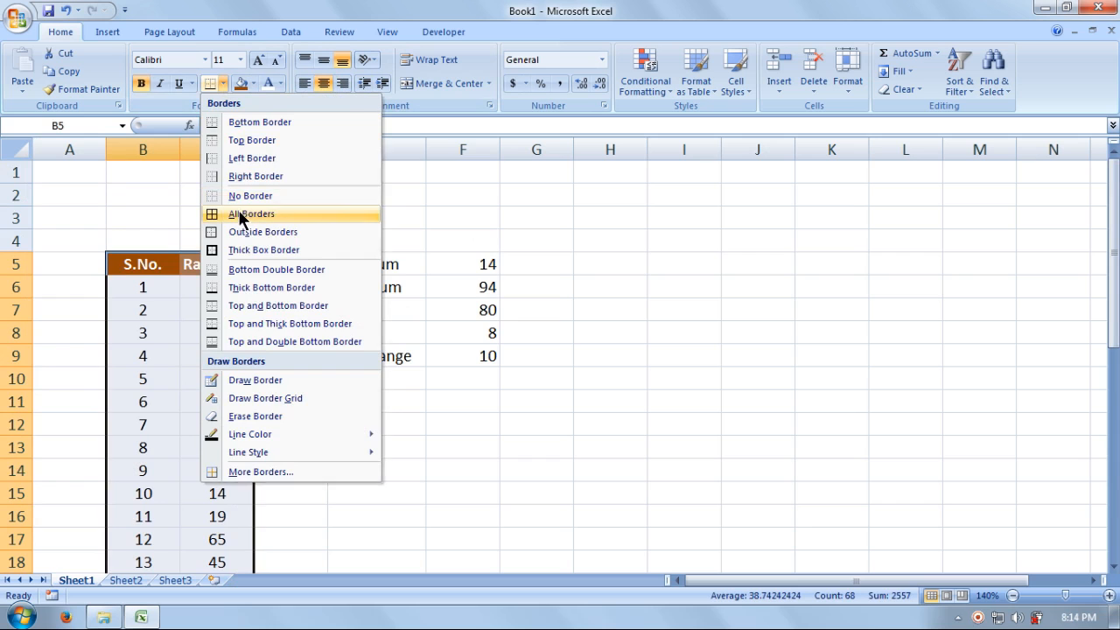
{"action": "left_click", "coordinate": [241, 216]}
{"action": "left_click", "coordinate": [392, 393]}
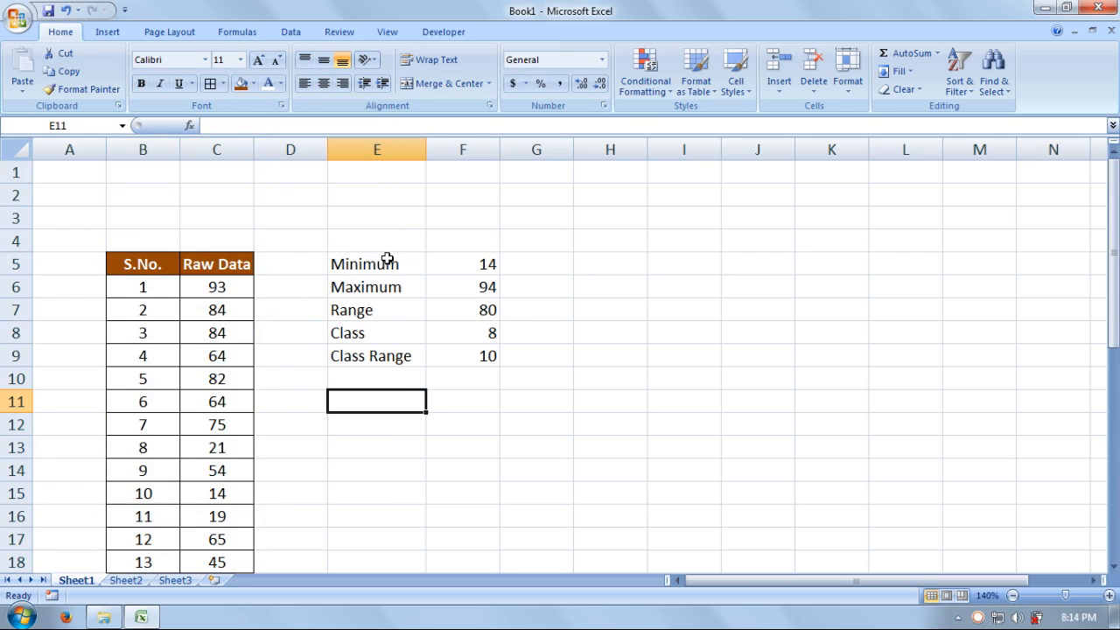
Format the labels from Minimum to Class Range in E5:E9 with a dark red fill and bold white text
{"action": "left_click_drag", "start_coordinate": [387, 259], "coordinate": [388, 355]}
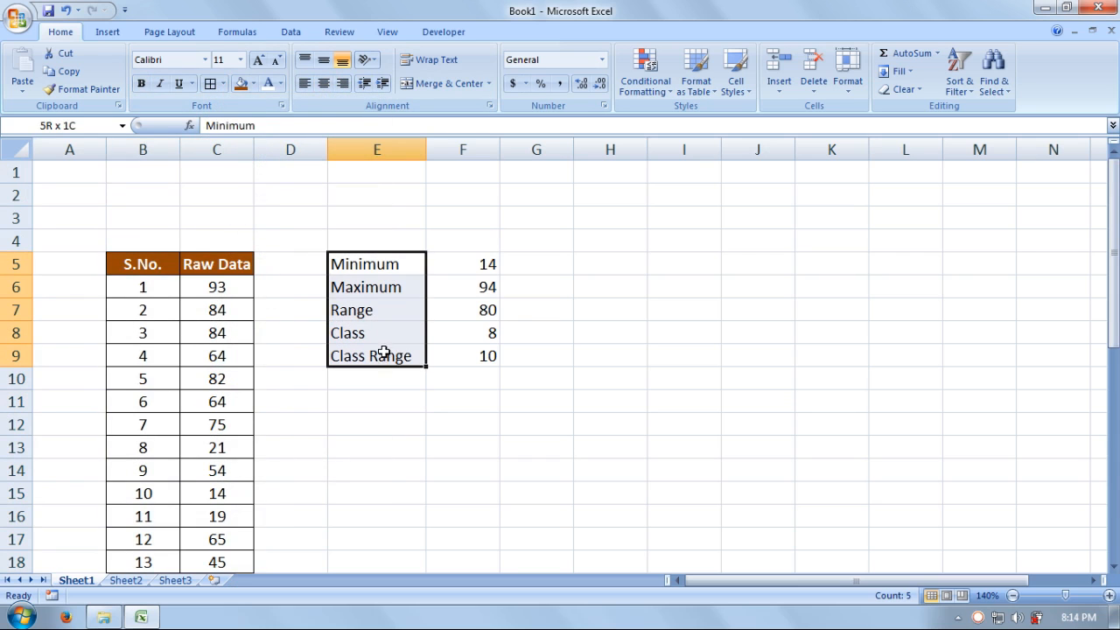
{"action": "left_click", "coordinate": [253, 84]}
{"action": "left_click", "coordinate": [242, 206]}
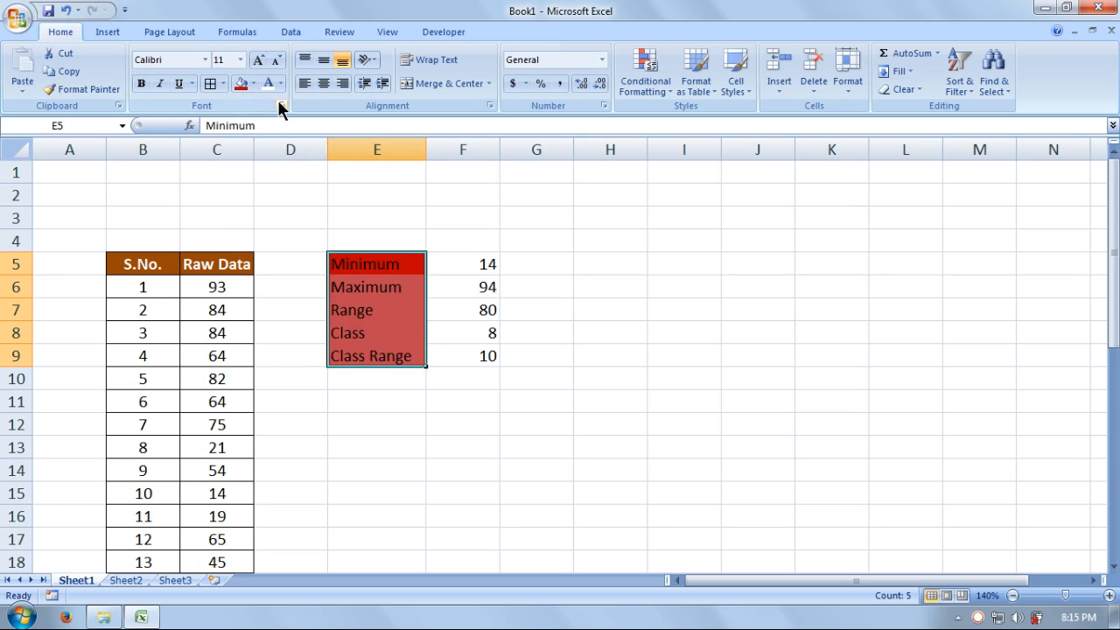
{"action": "left_click", "coordinate": [271, 85]}
{"action": "left_click", "coordinate": [147, 87]}
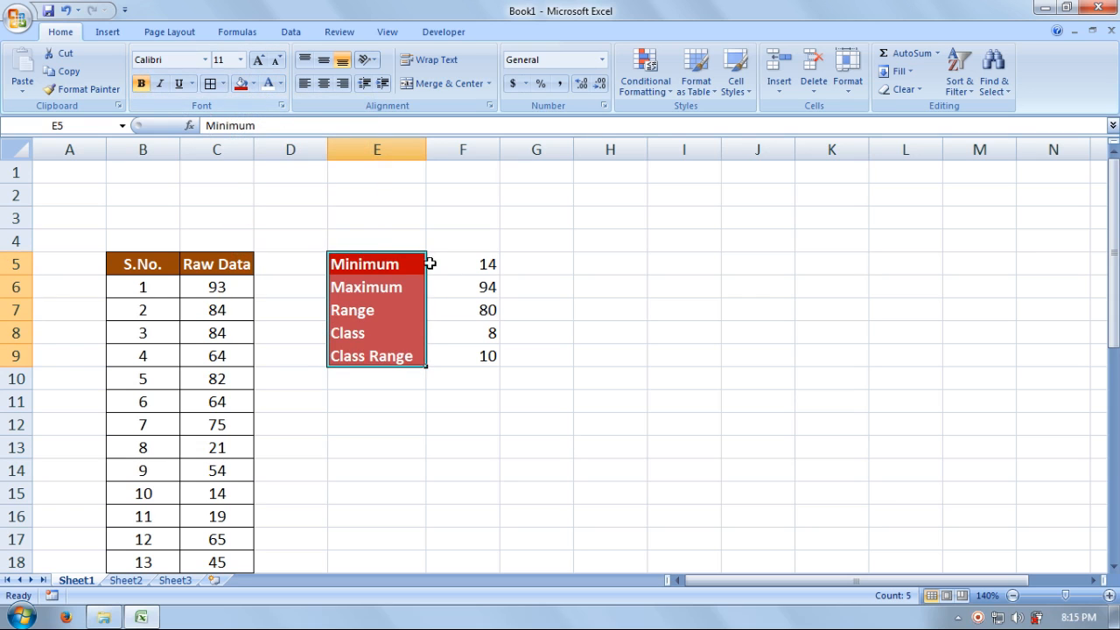
Apply all borders to the summary statistics block E5:F9
{"action": "left_click_drag", "start_coordinate": [401, 262], "coordinate": [457, 352]}
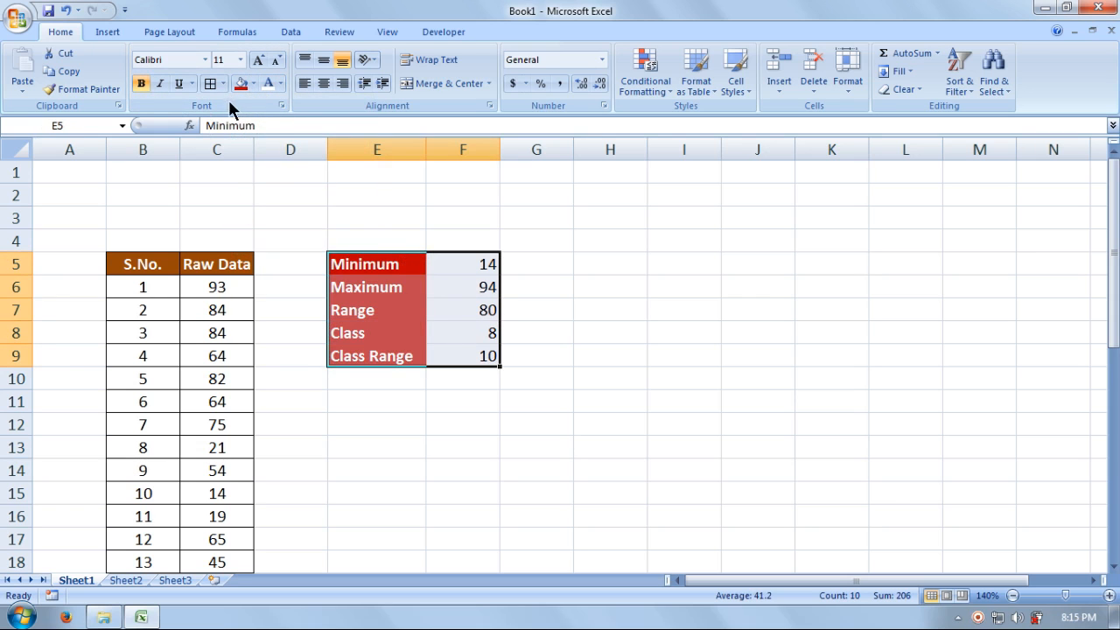
{"action": "left_click", "coordinate": [210, 83]}
{"action": "left_click", "coordinate": [643, 334]}
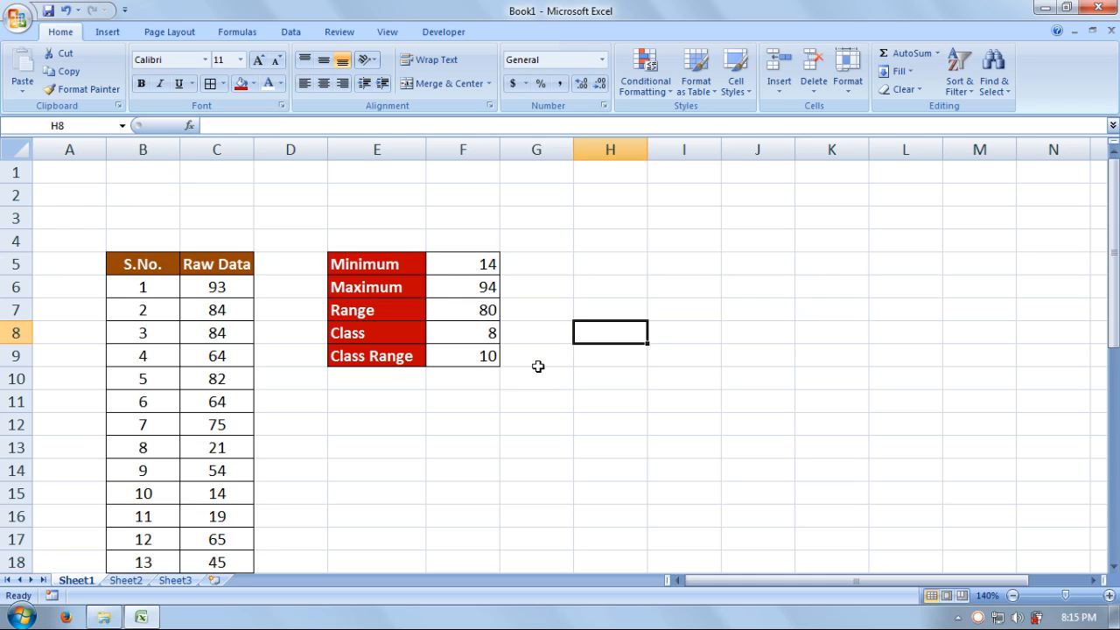
Enter the heading Class Limits in cell H5 and autofit the width of column H to it
{"action": "left_click", "coordinate": [613, 254]}
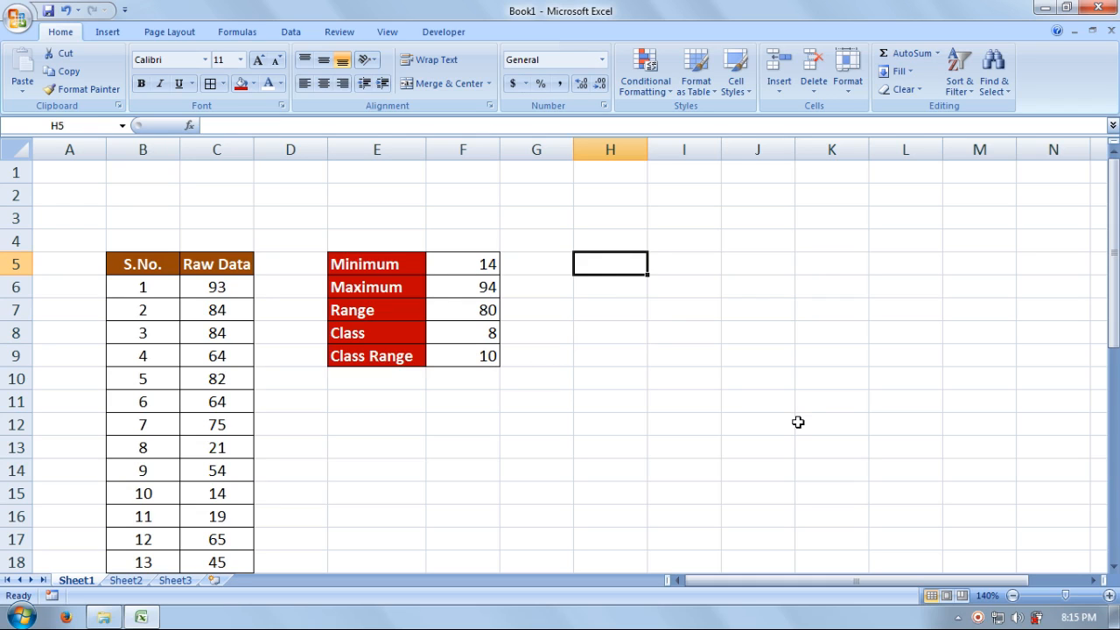
{"action": "type", "text": "V"}
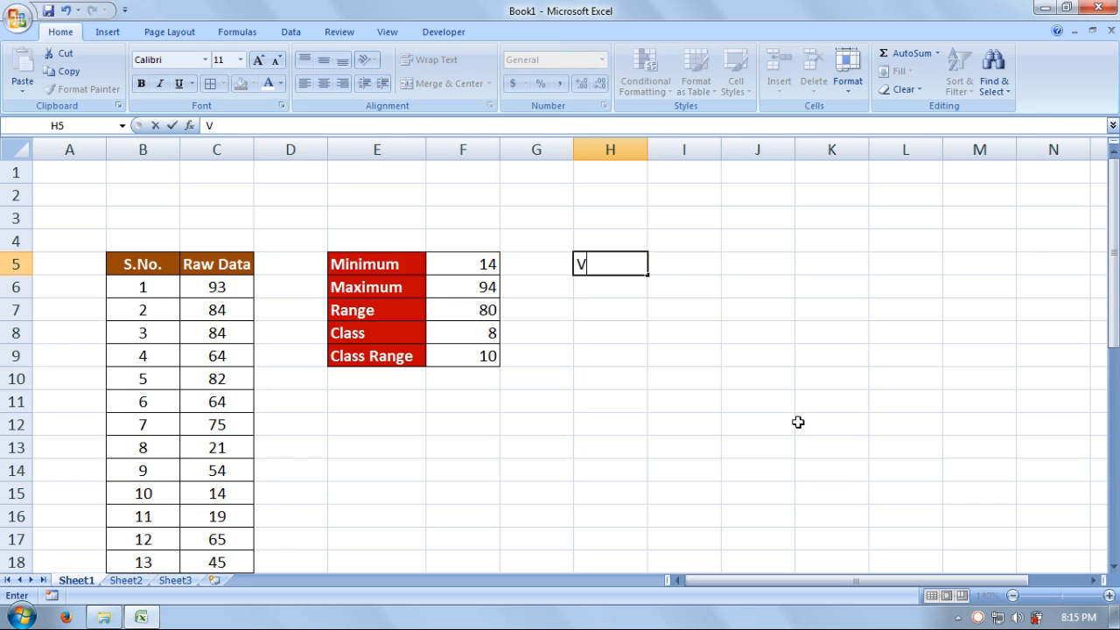
{"action": "type", "text": "lass Limi"}
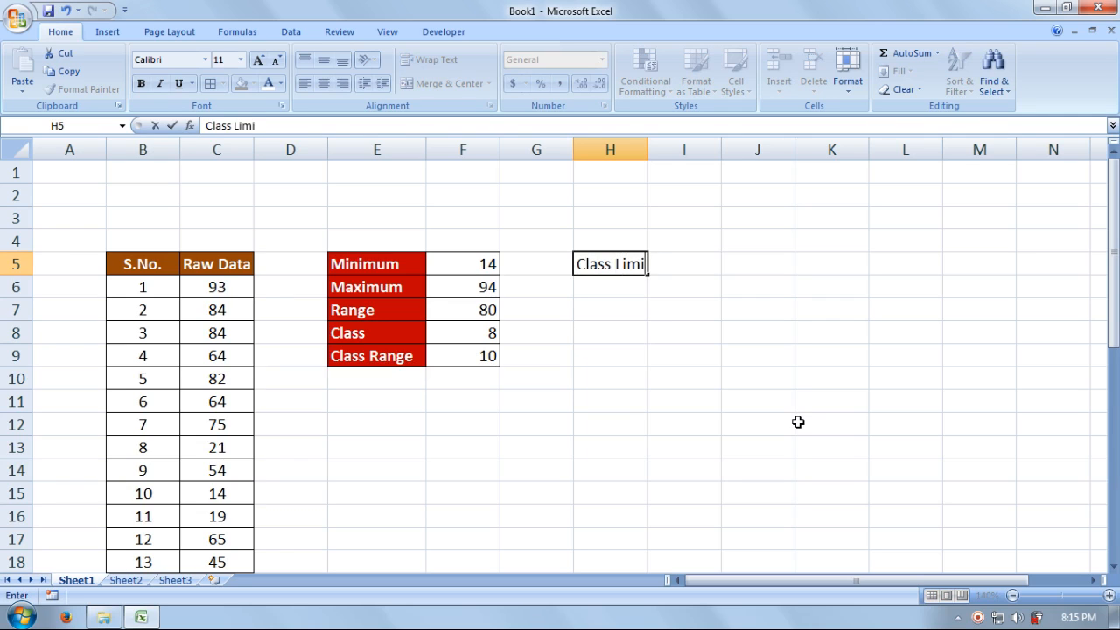
{"action": "type", "text": "ts"}
{"action": "key", "text": "Tab"}
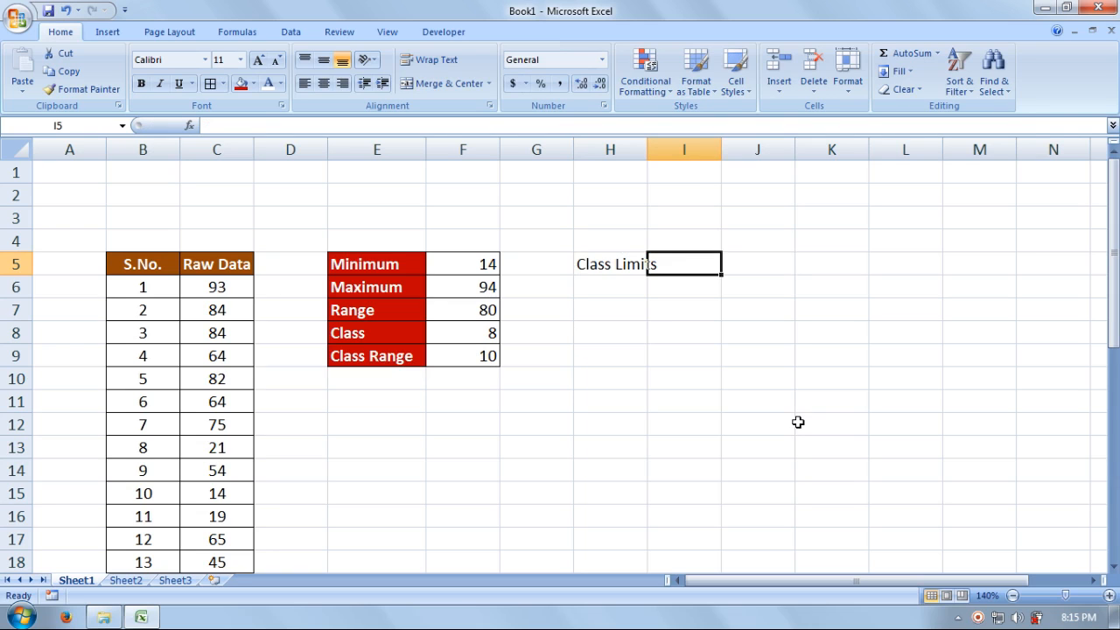
{"action": "double_click", "coordinate": [647, 150]}
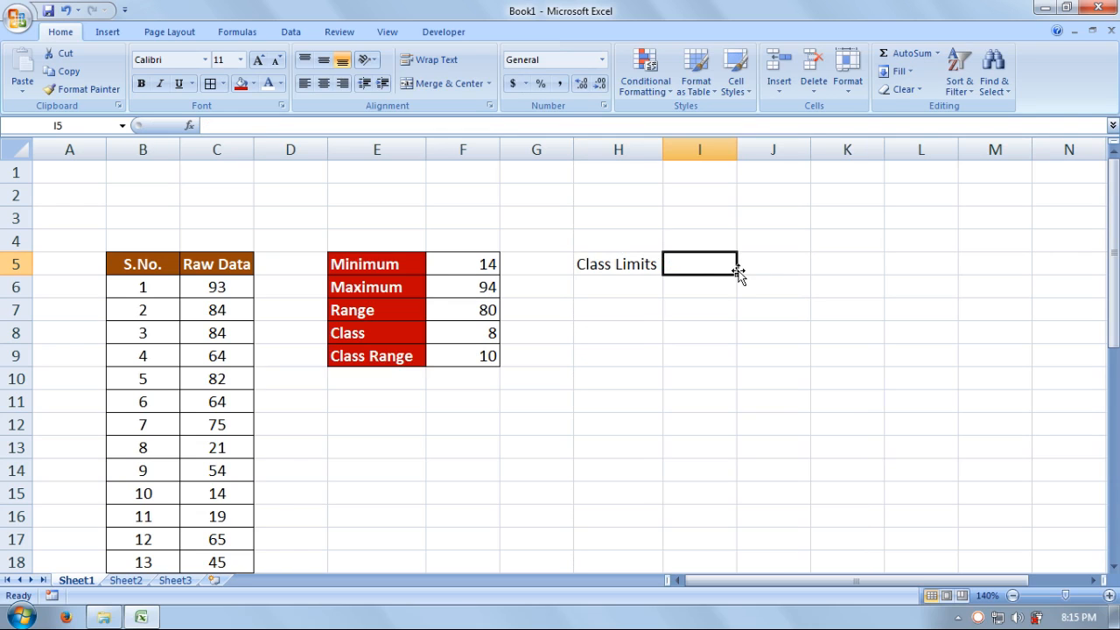
Merge and center cells I5:J5 and enter the heading Class Stage in the merged cell
{"action": "left_click_drag", "start_coordinate": [707, 261], "coordinate": [782, 261]}
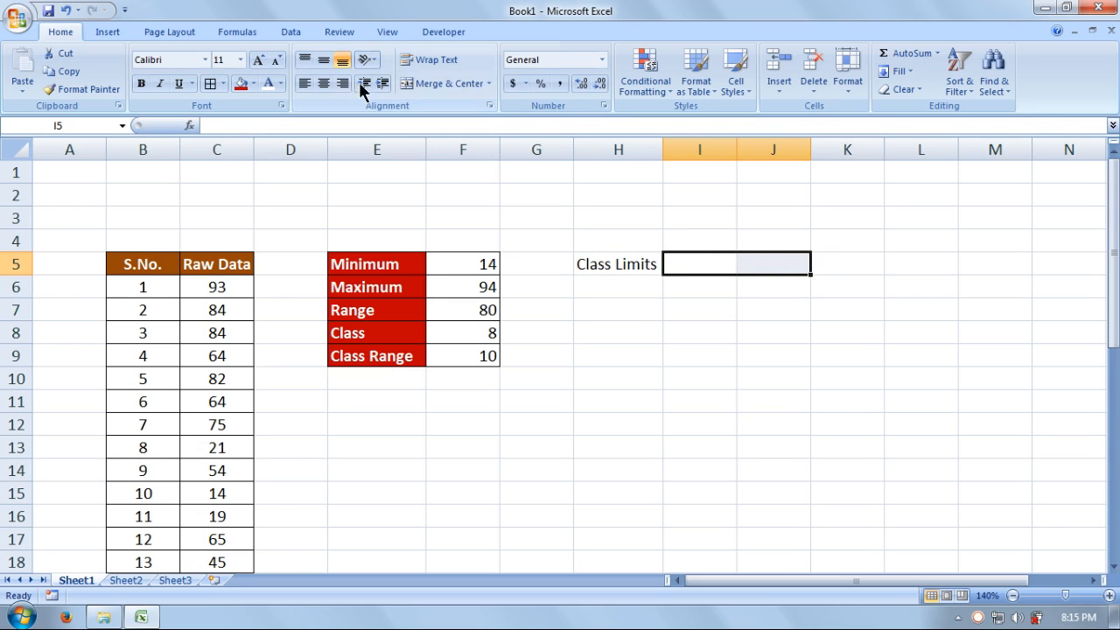
{"action": "left_click", "coordinate": [412, 83]}
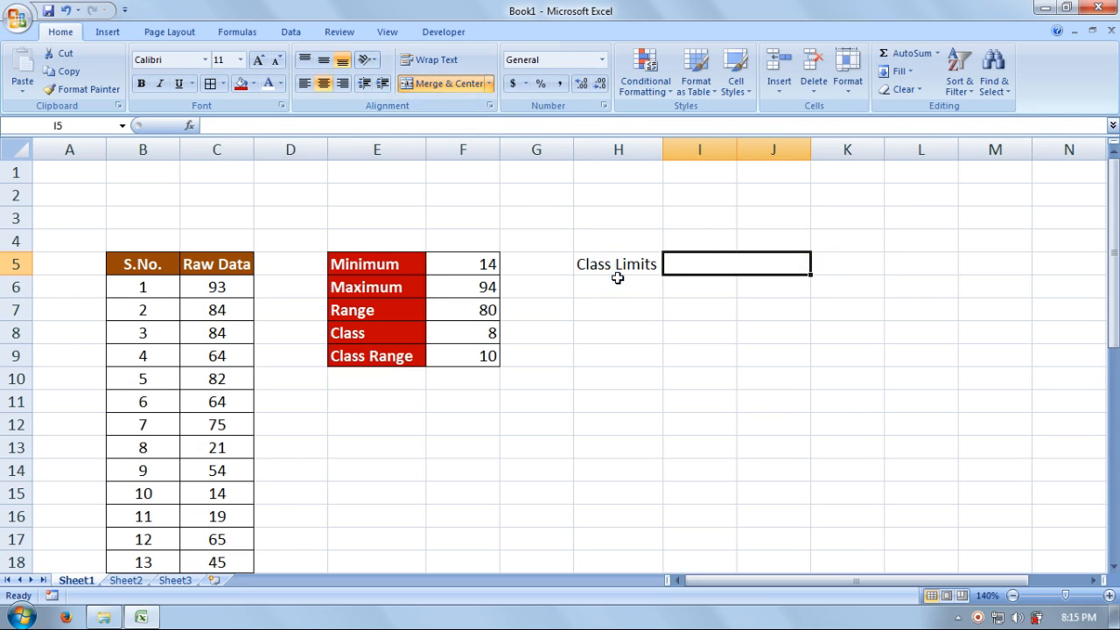
{"action": "type", "text": "Cl"}
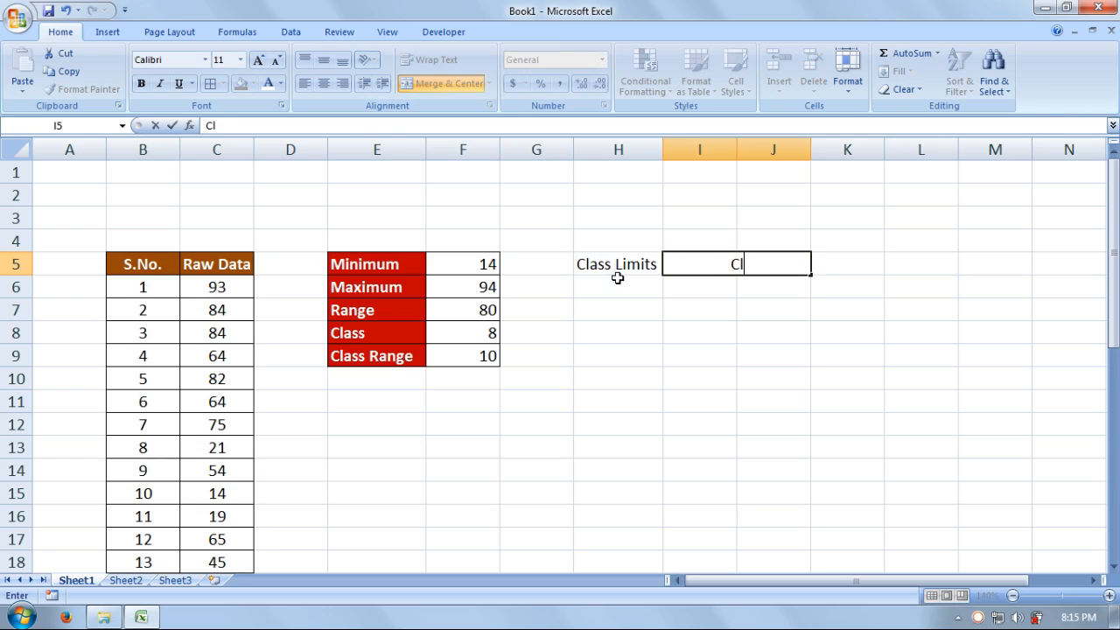
{"action": "type", "text": "ass Stage"}
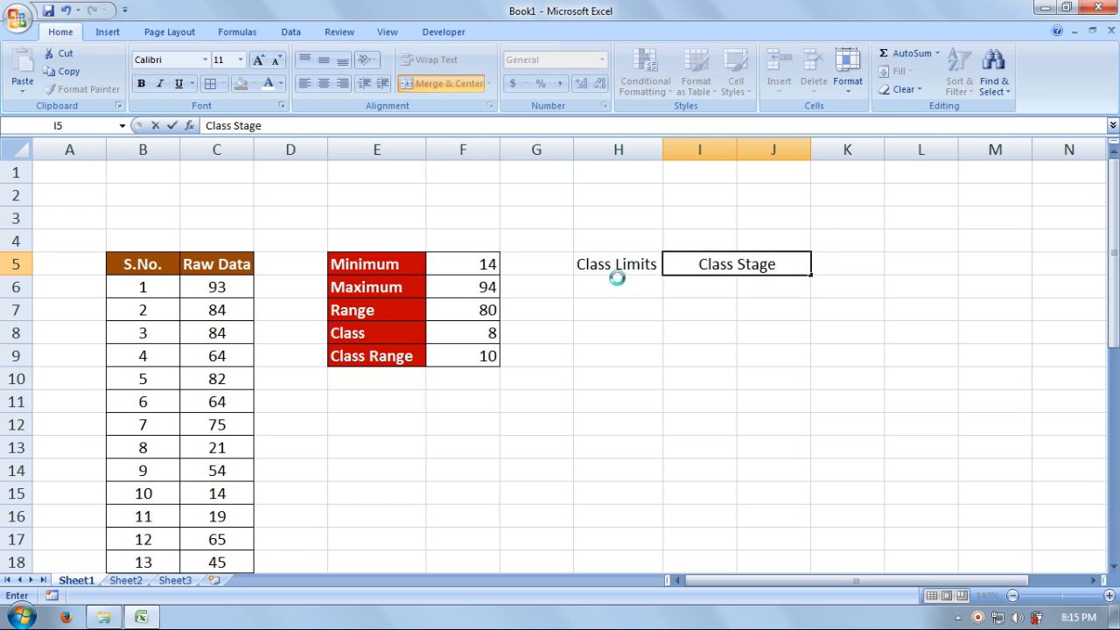
{"action": "key", "text": "Return"}
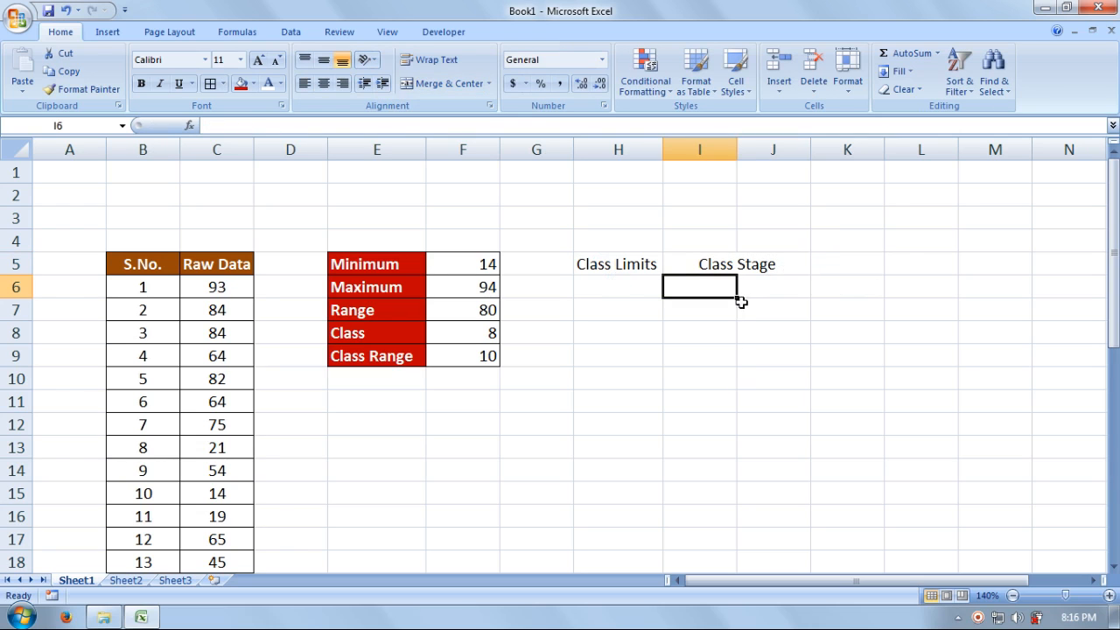
Enter the label Class 1 in cell I6, under the Class Stage heading
{"action": "left_click", "coordinate": [395, 336]}
{"action": "left_click_drag", "start_coordinate": [396, 337], "coordinate": [462, 332]}
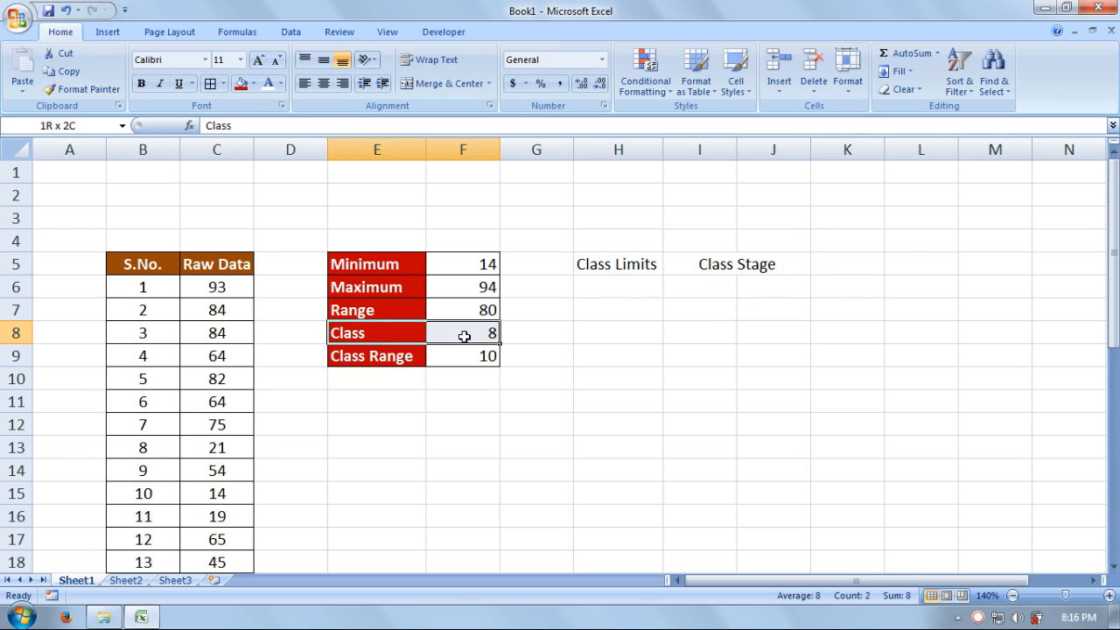
{"action": "left_click", "coordinate": [720, 291]}
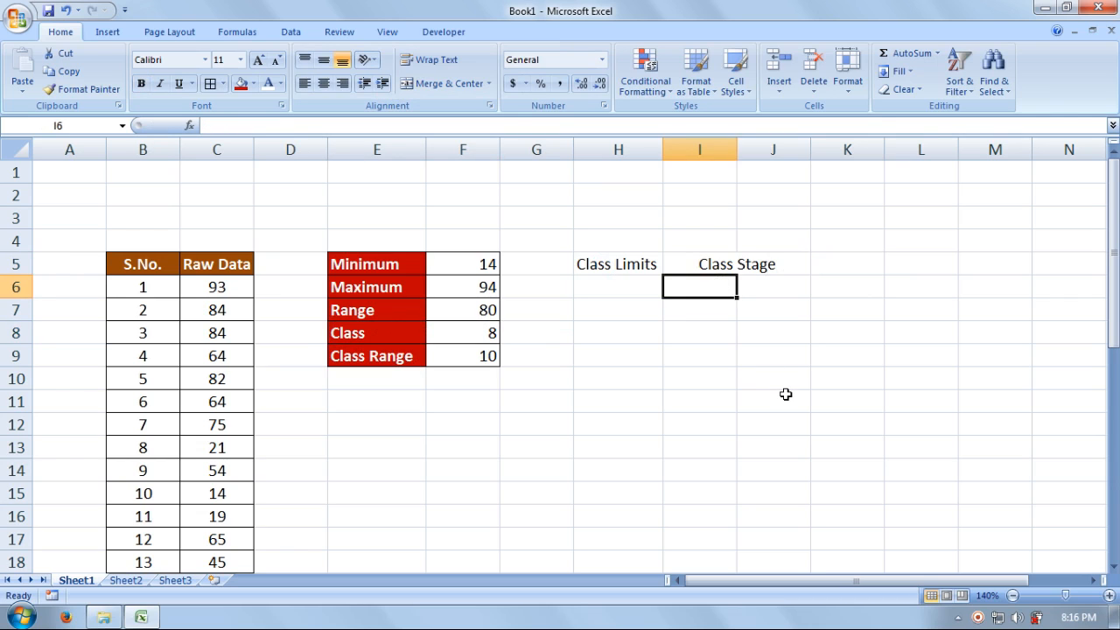
{"action": "type", "text": "C"}
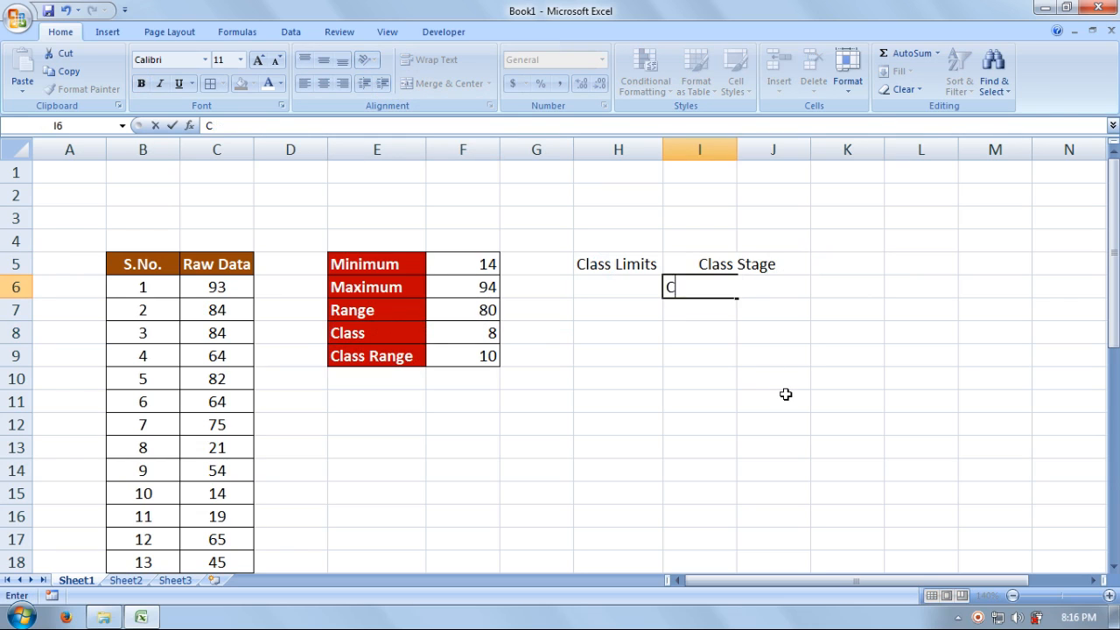
{"action": "type", "text": ";l"}
{"action": "type", "text": "lass "}
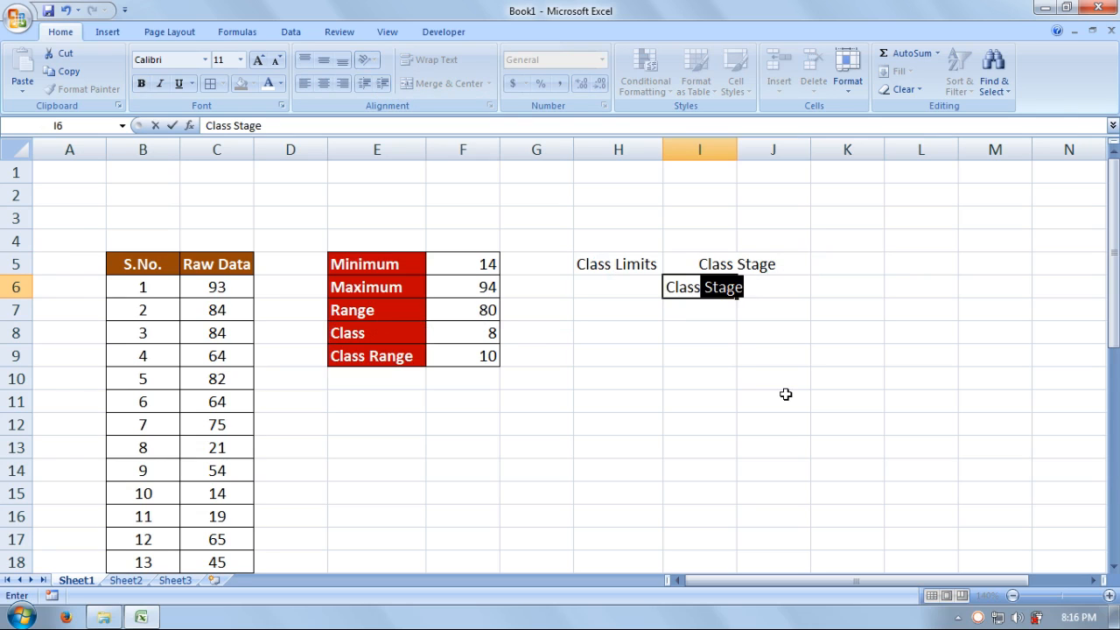
{"action": "type", "text": "1"}
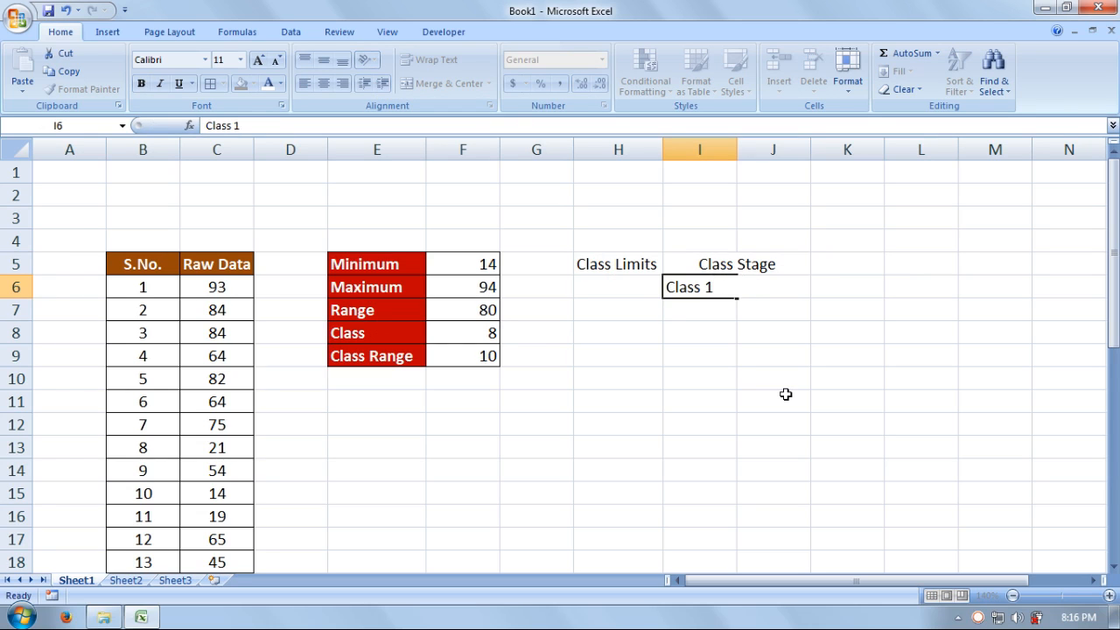
{"action": "key", "text": "Return"}
Enter Class 2 in cell I7 and fill the label series down to Class 8 in I13
{"action": "type", "text": "class 1"}
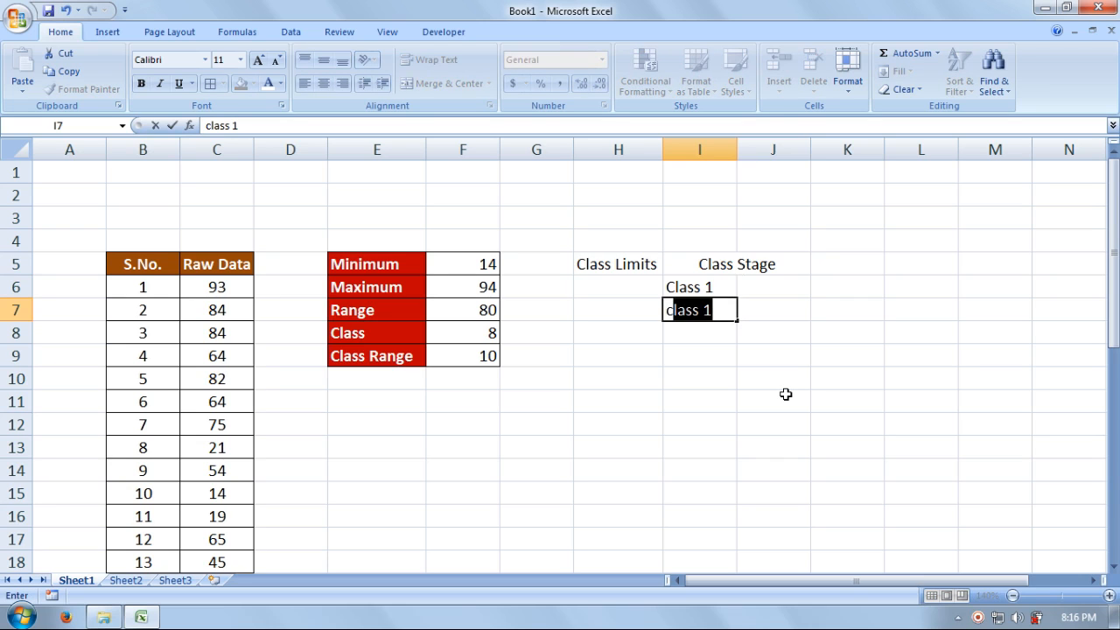
{"action": "key", "text": "Tab"}
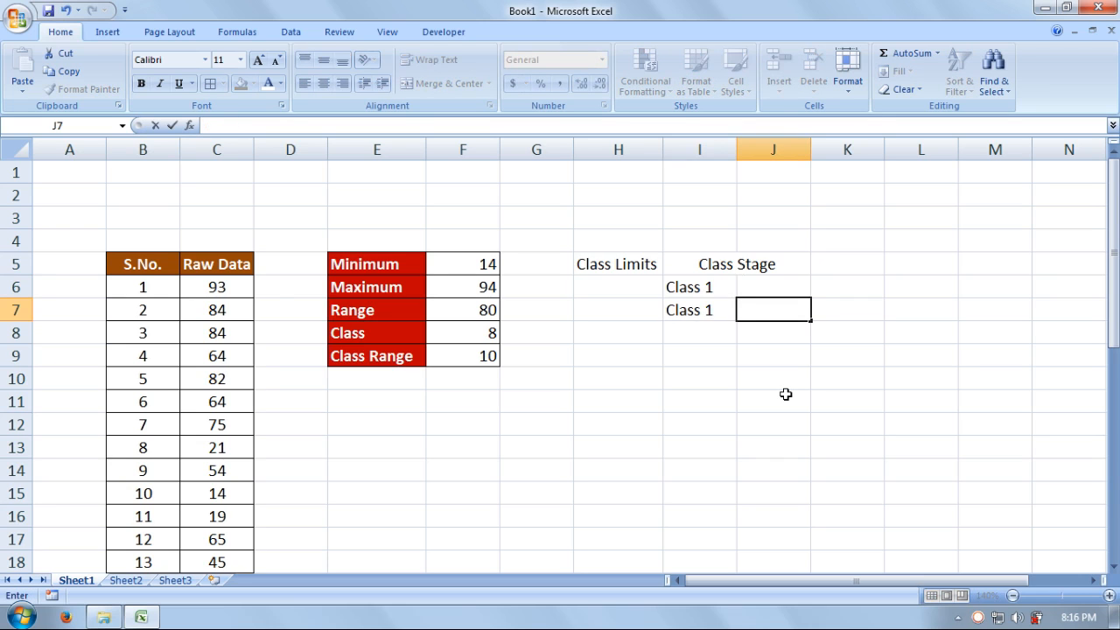
{"action": "key", "text": "Left"}
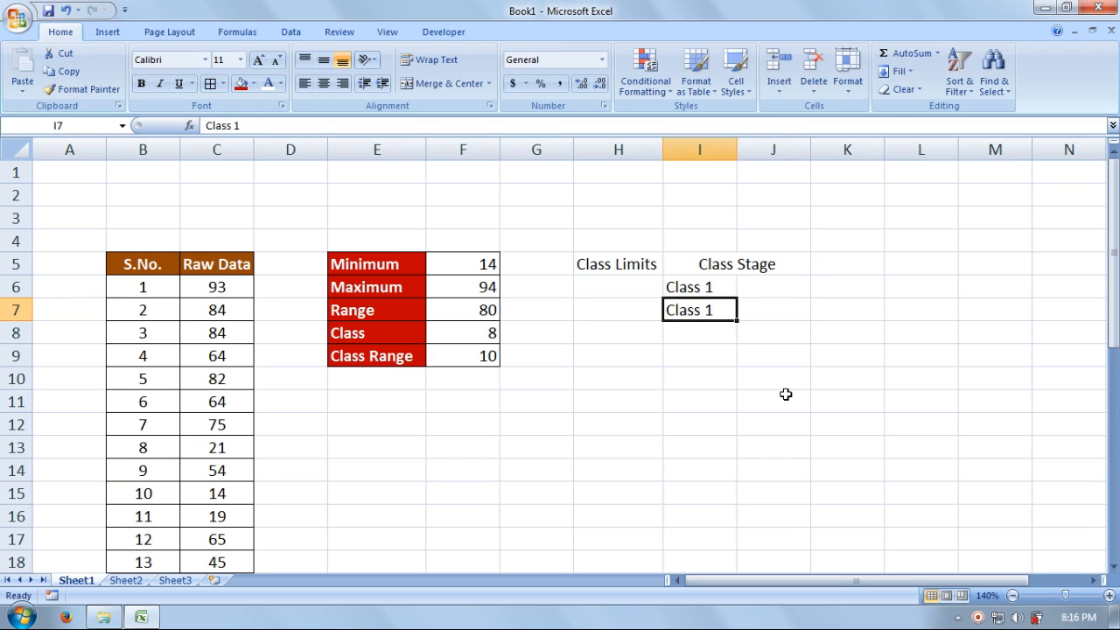
{"action": "key", "text": "F2"}
{"action": "key", "text": "BackSpace"}
{"action": "type", "text": "2"}
{"action": "key", "text": "Return"}
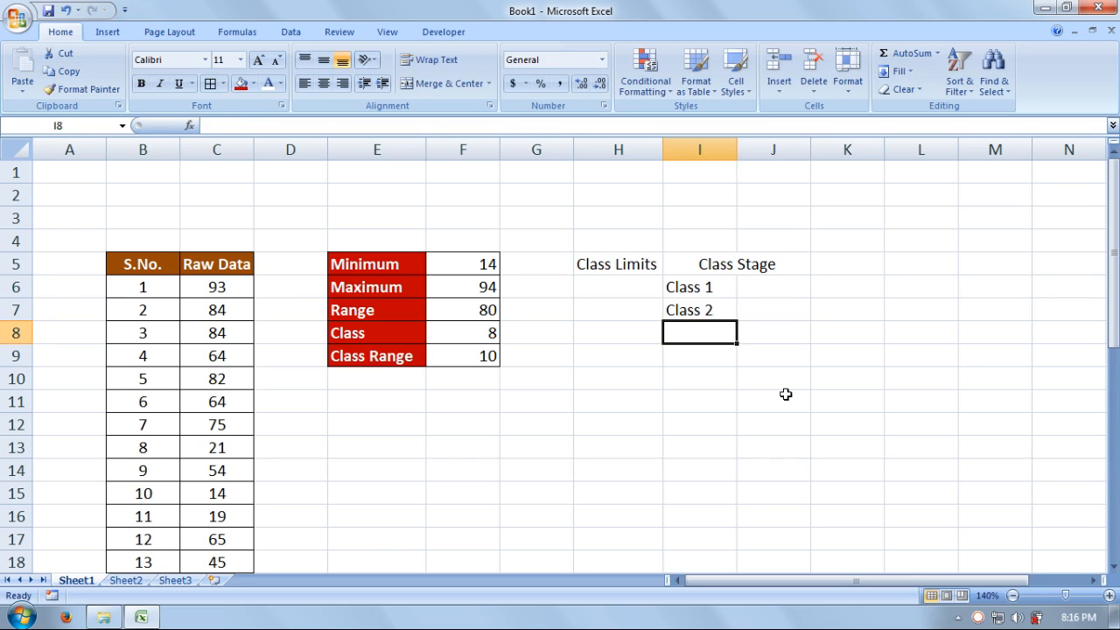
{"action": "left_click_drag", "start_coordinate": [709, 290], "coordinate": [735, 452]}
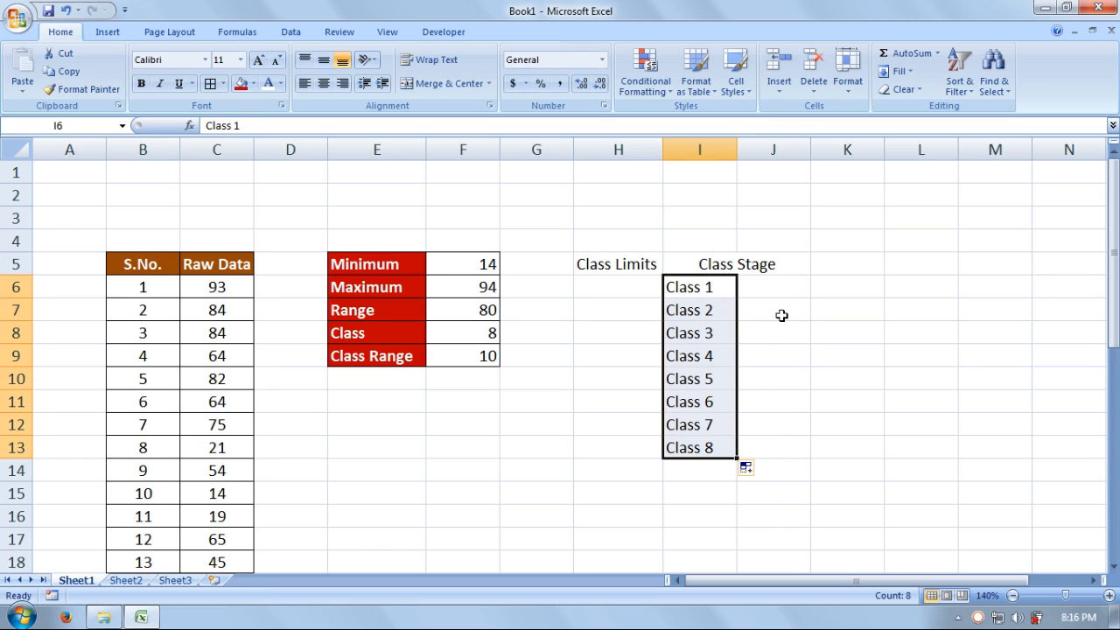
Enter the formula =F5+F9 in cell J6 to add the class range to the minimum for Class 1
{"action": "left_click", "coordinate": [778, 287]}
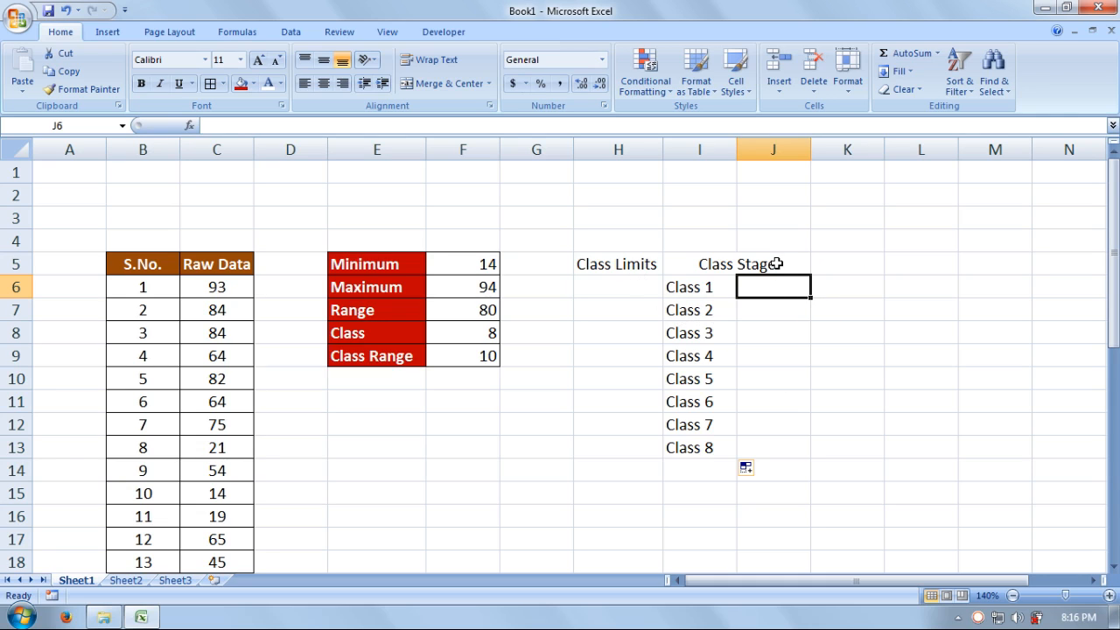
{"action": "type", "text": "="}
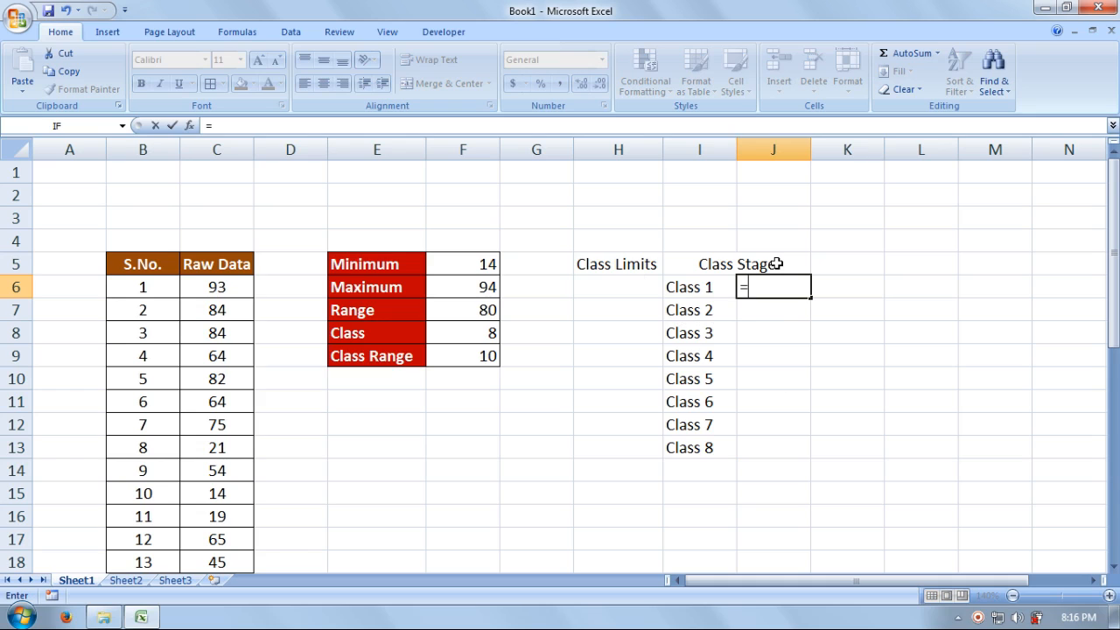
{"action": "left_click", "coordinate": [485, 266]}
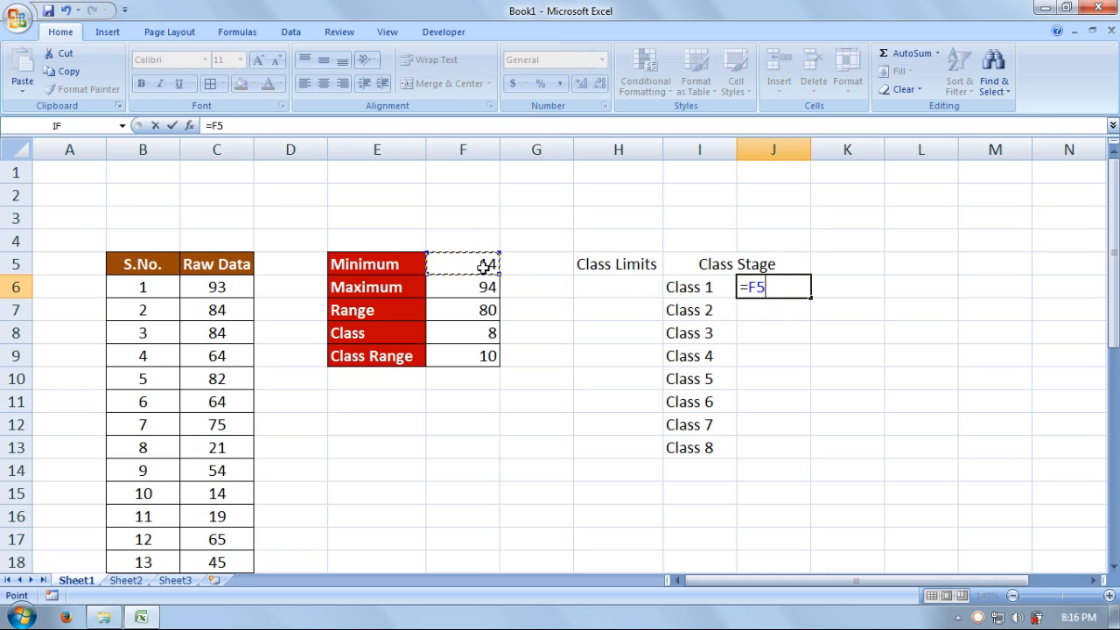
{"action": "type", "text": "+"}
{"action": "left_click", "coordinate": [482, 358]}
{"action": "key", "text": "Return"}
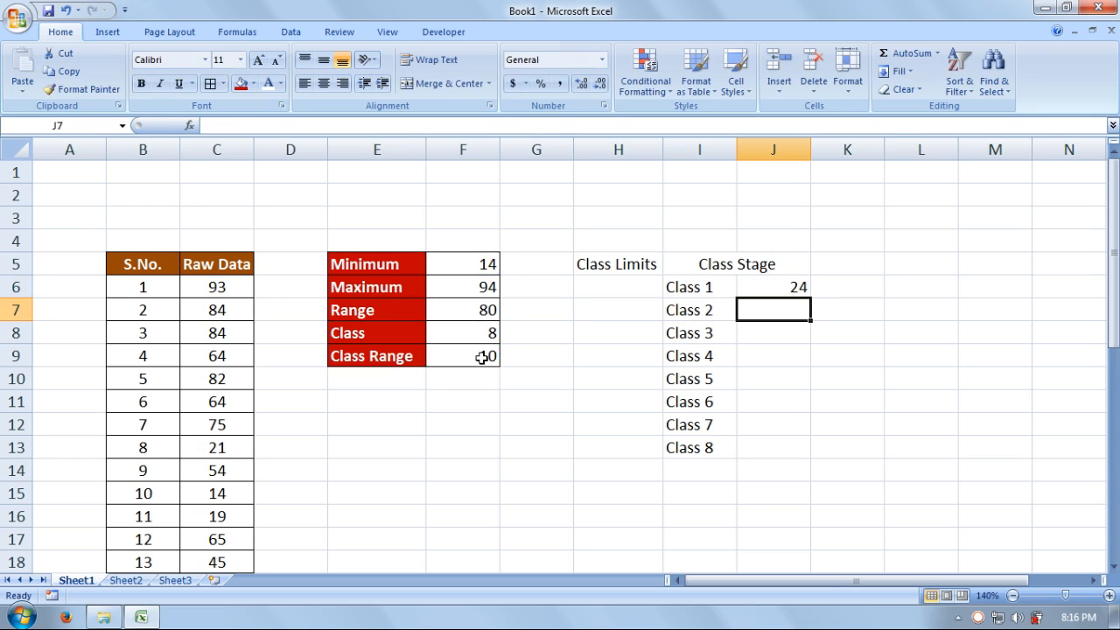
{"action": "left_click", "coordinate": [777, 288]}
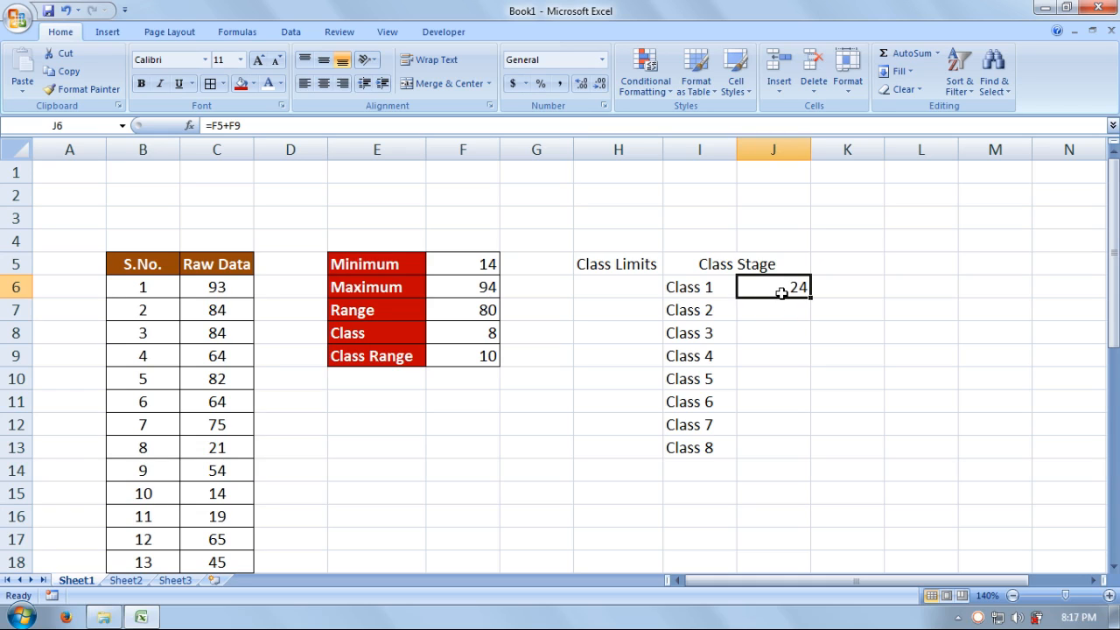
Enter the Class 1 limits as 14 To 24 in cell H6
{"action": "left_click", "coordinate": [590, 285]}
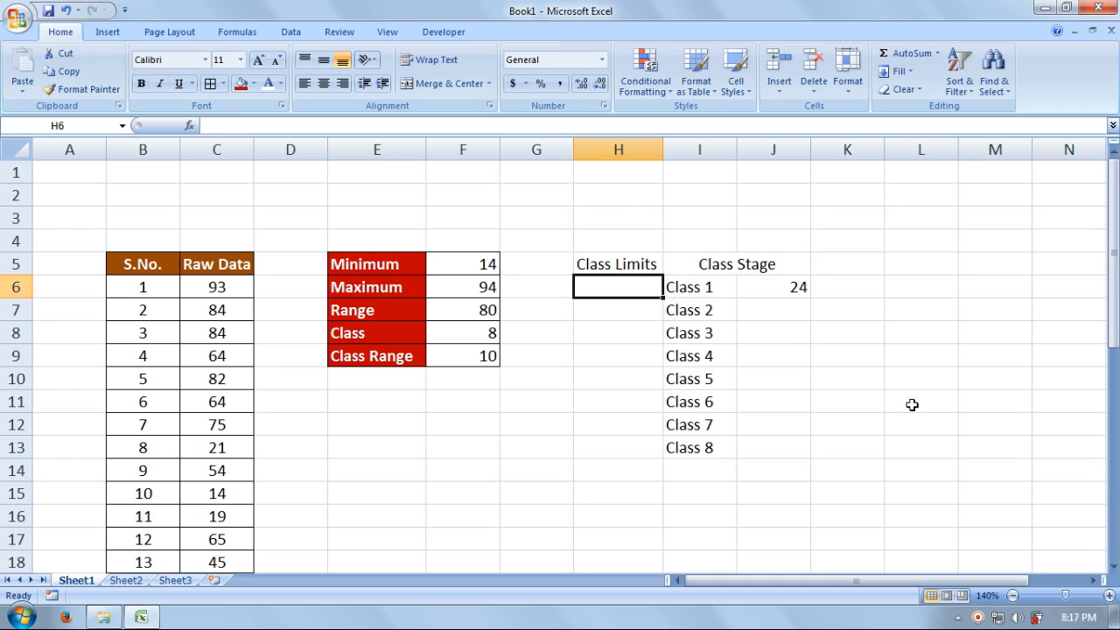
{"action": "type", "text": "14"}
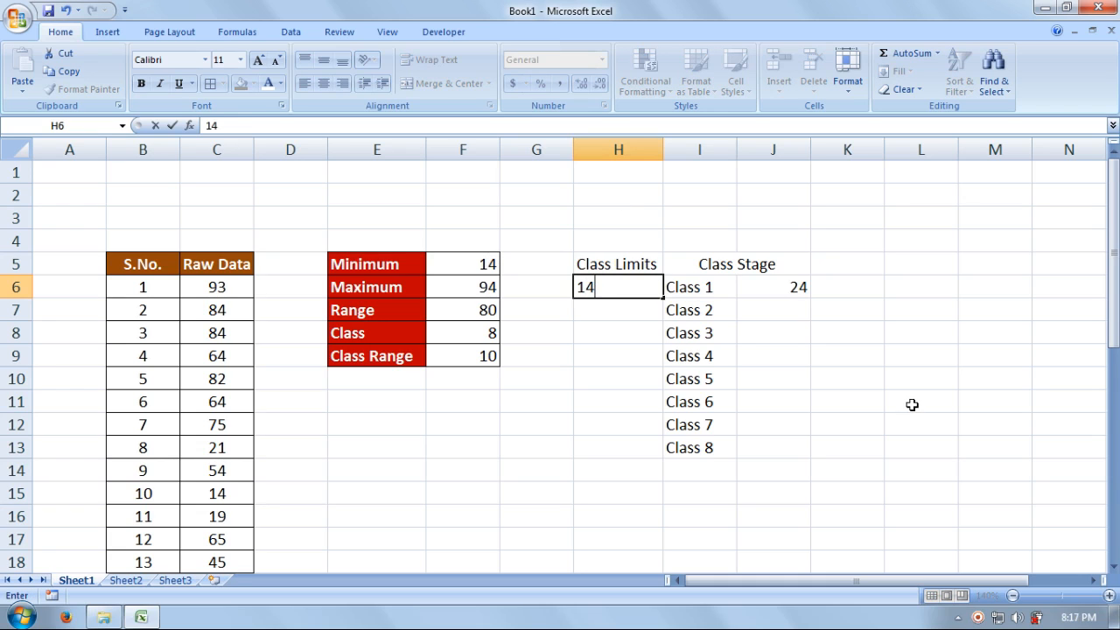
{"action": "type", "text": " To 24"}
{"action": "key", "text": "Return"}
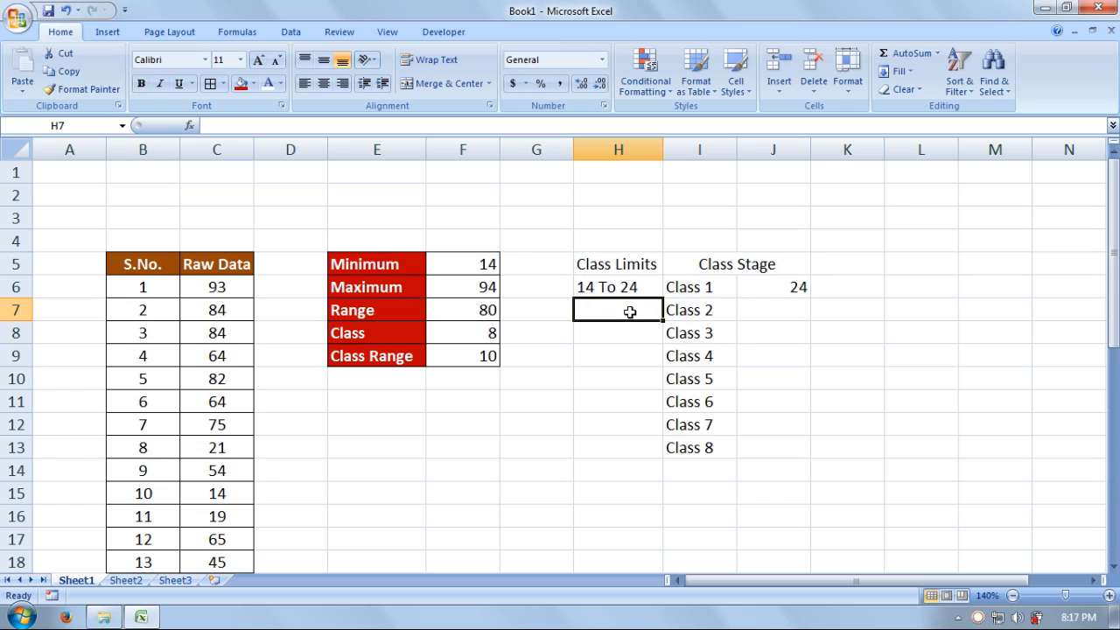
Enter the formula =25+F9 in cell J7 to calculate the upper limit of Class 2
{"action": "left_click", "coordinate": [753, 312]}
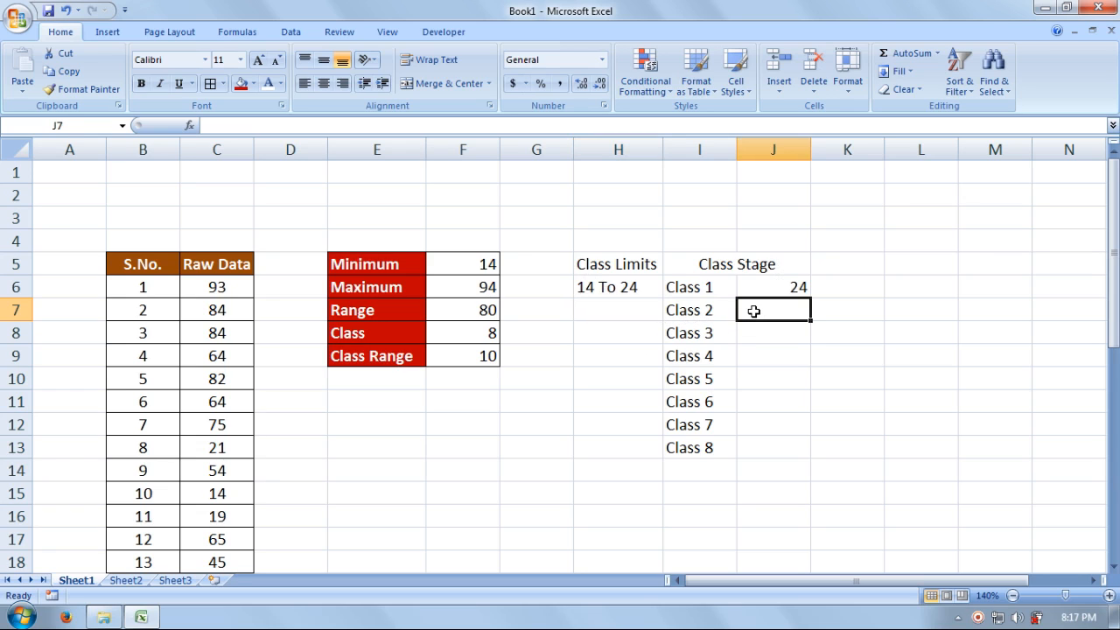
{"action": "type", "text": "="}
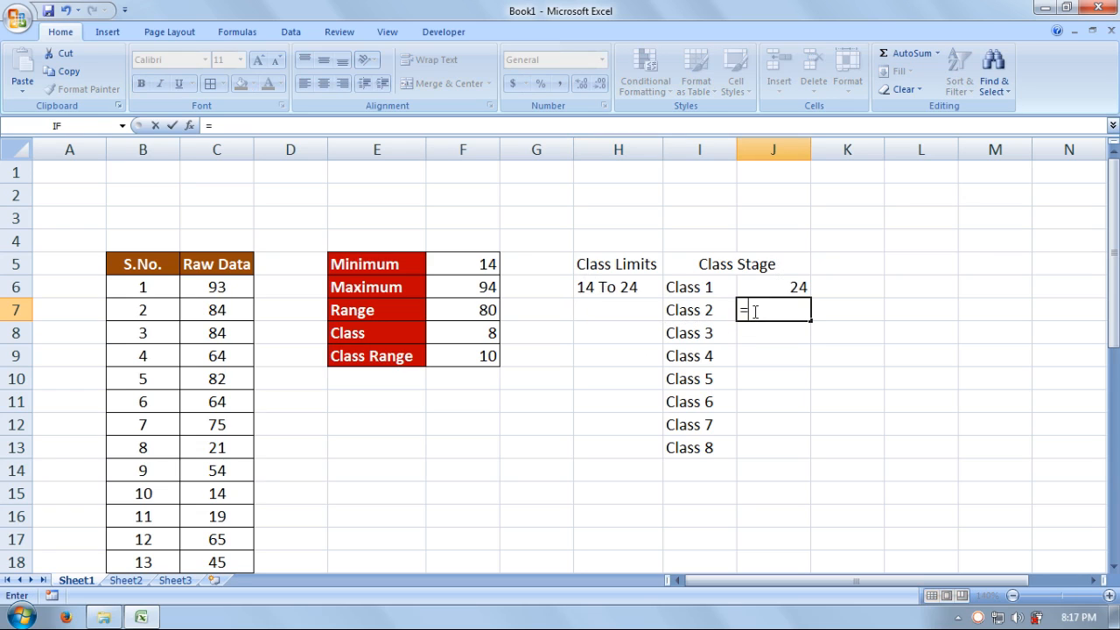
{"action": "type", "text": "25+"}
{"action": "left_click", "coordinate": [470, 356]}
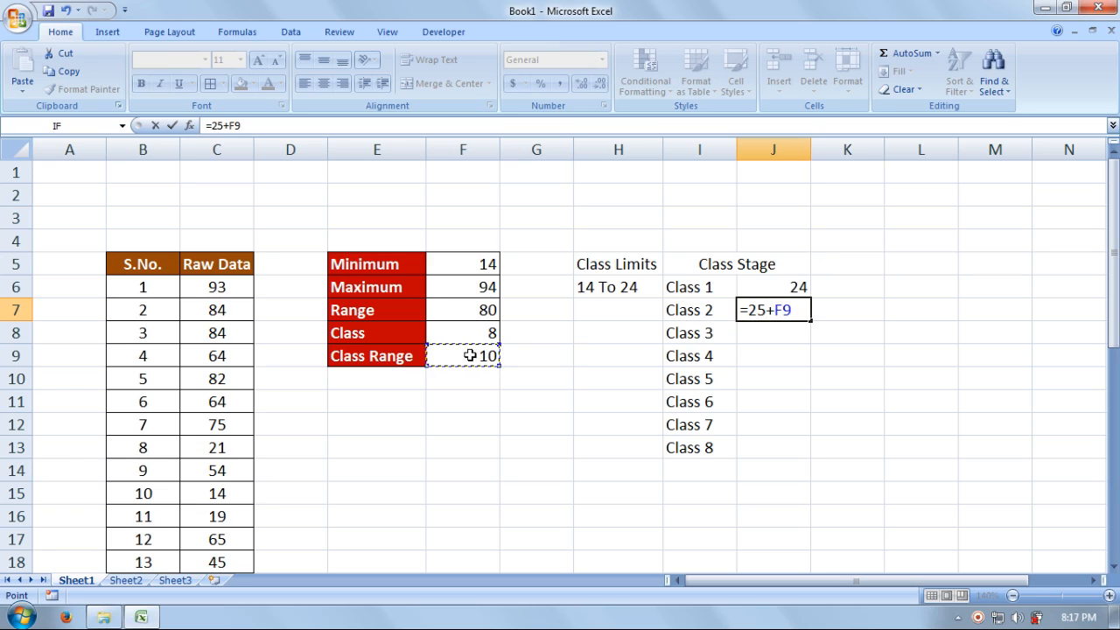
{"action": "key", "text": "Return"}
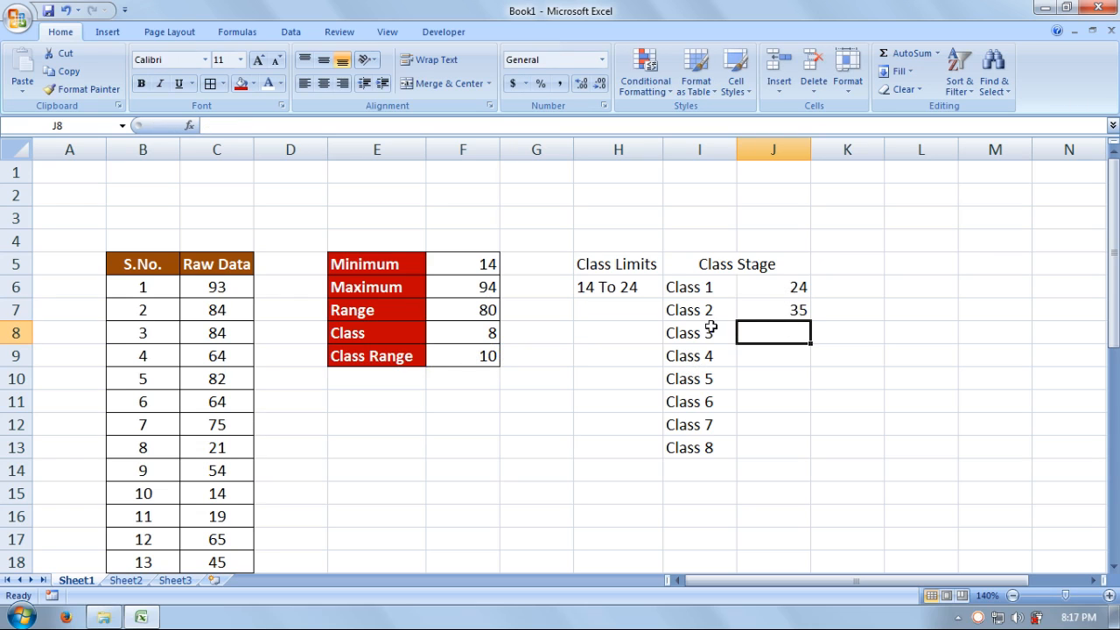
Enter the Class 2 limits as 25 To 35 in cell H7
{"action": "left_click", "coordinate": [590, 315]}
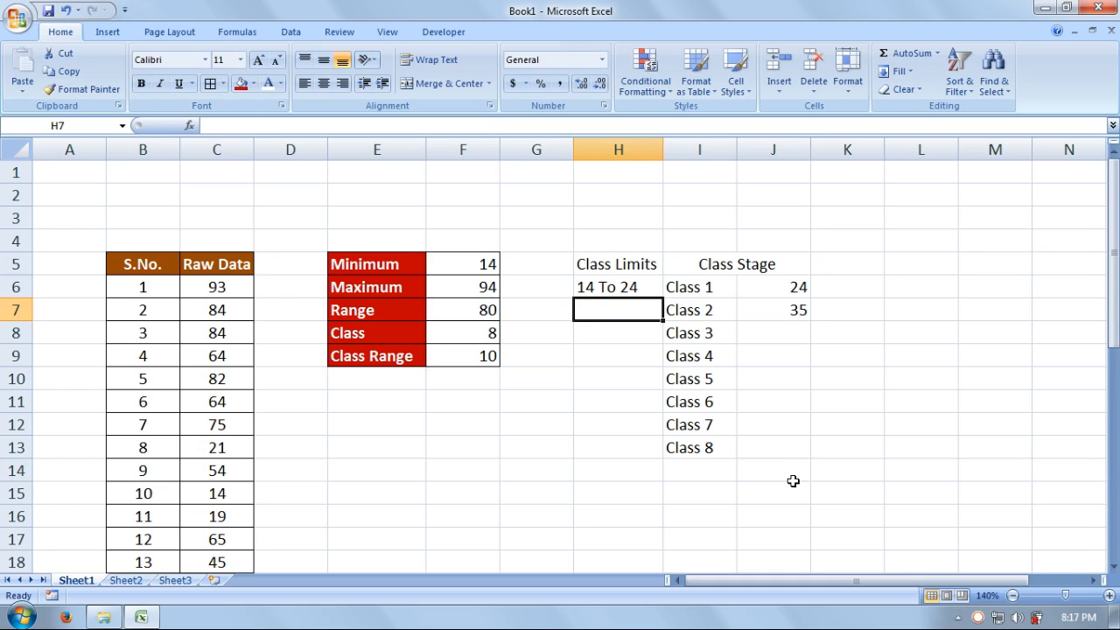
{"action": "type", "text": "25"}
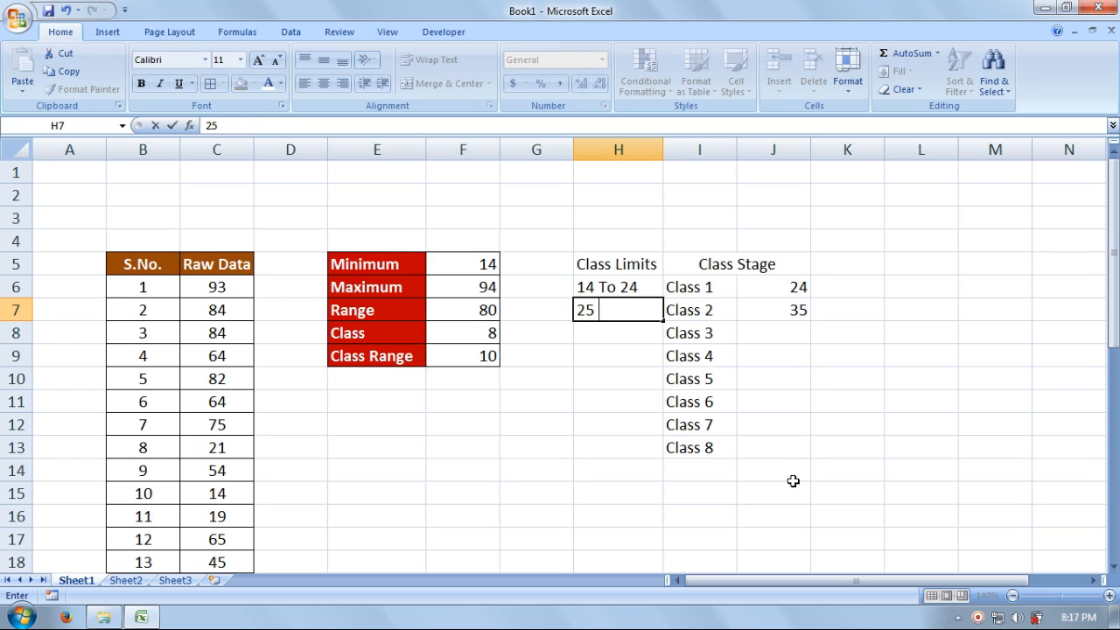
{"action": "type", "text": " To 35"}
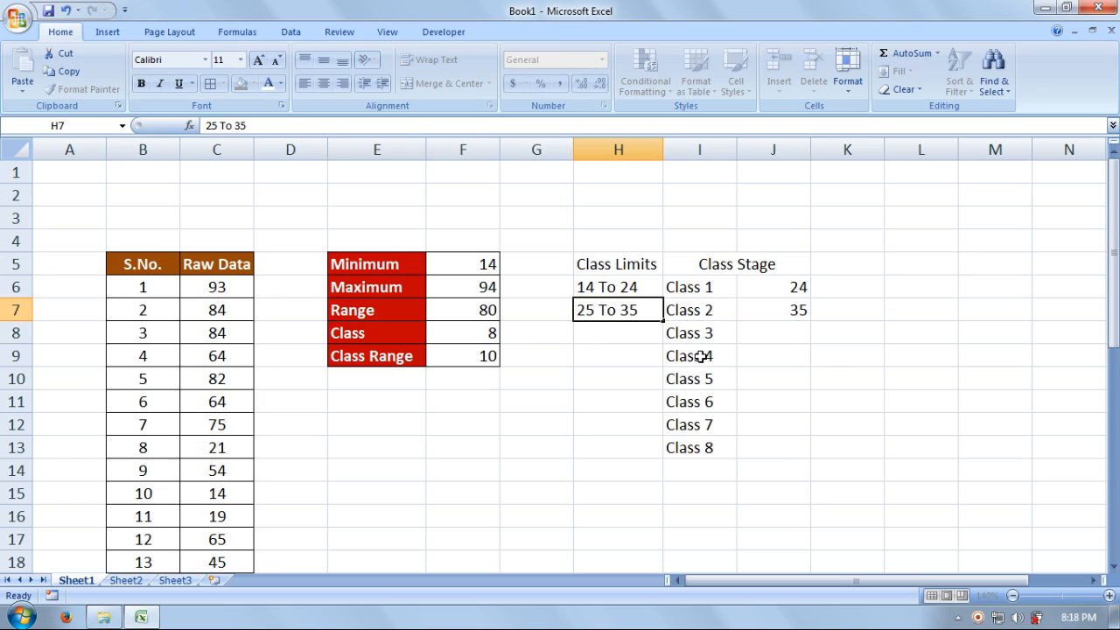
{"action": "key", "text": "Return"}
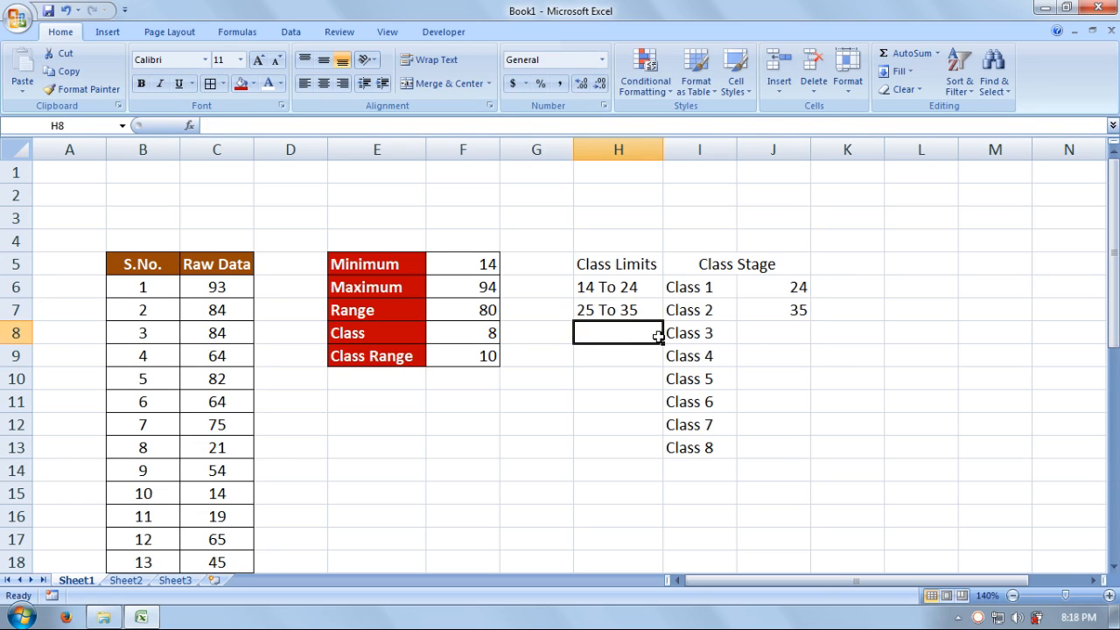
Enter the formula =36+F9 in cell J8 to calculate the upper limit of Class 3
{"action": "left_click", "coordinate": [773, 334]}
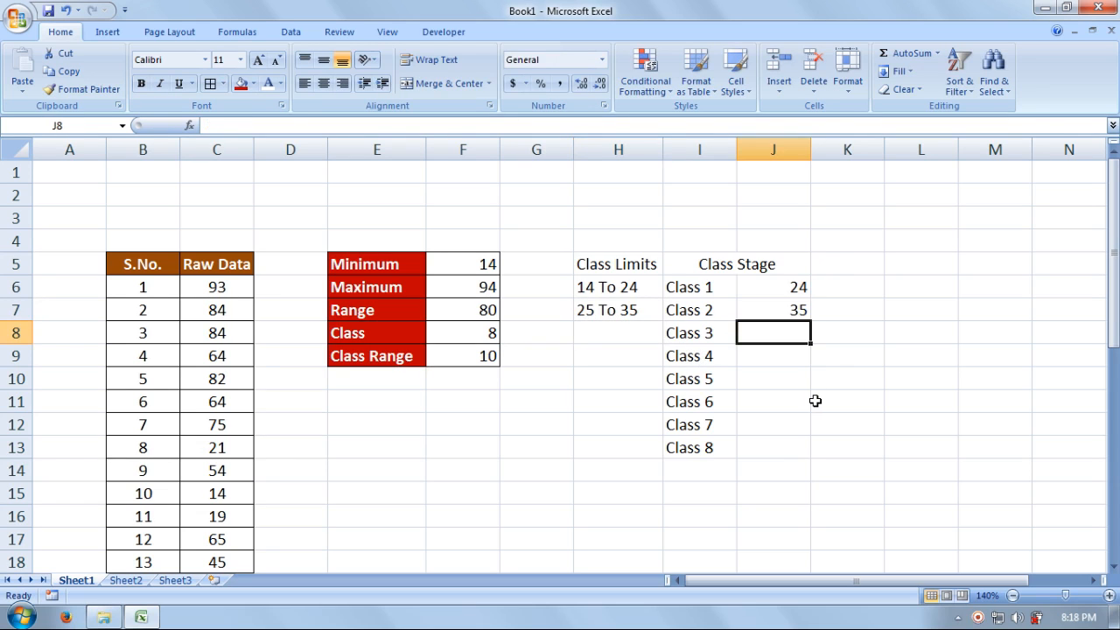
{"action": "type", "text": "=36"}
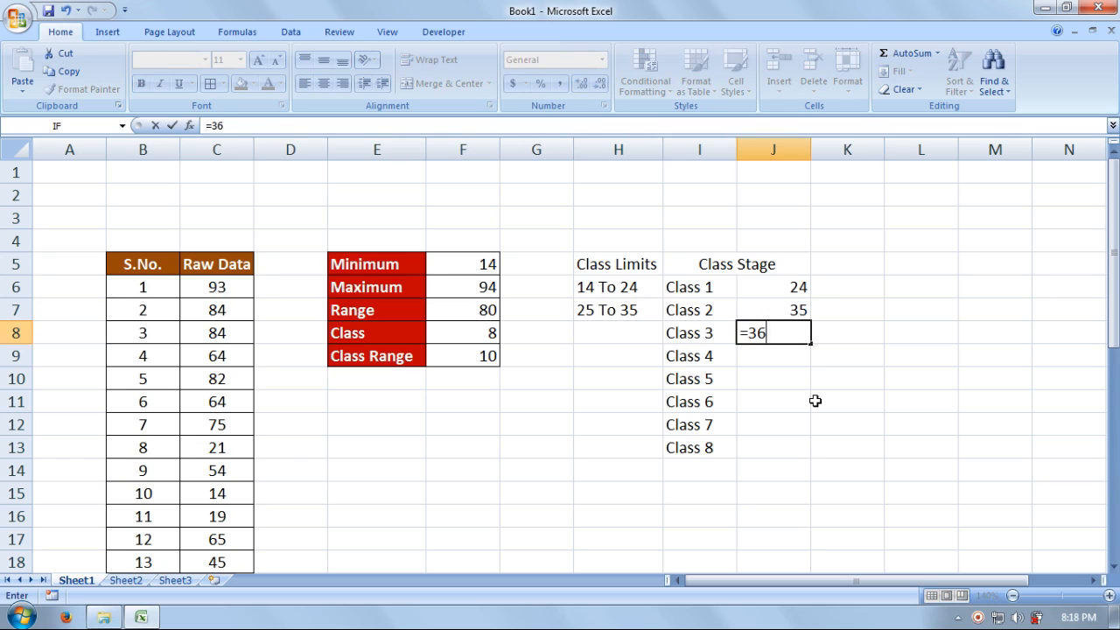
{"action": "type", "text": "+"}
{"action": "left_click", "coordinate": [487, 355]}
{"action": "key", "text": "Return"}
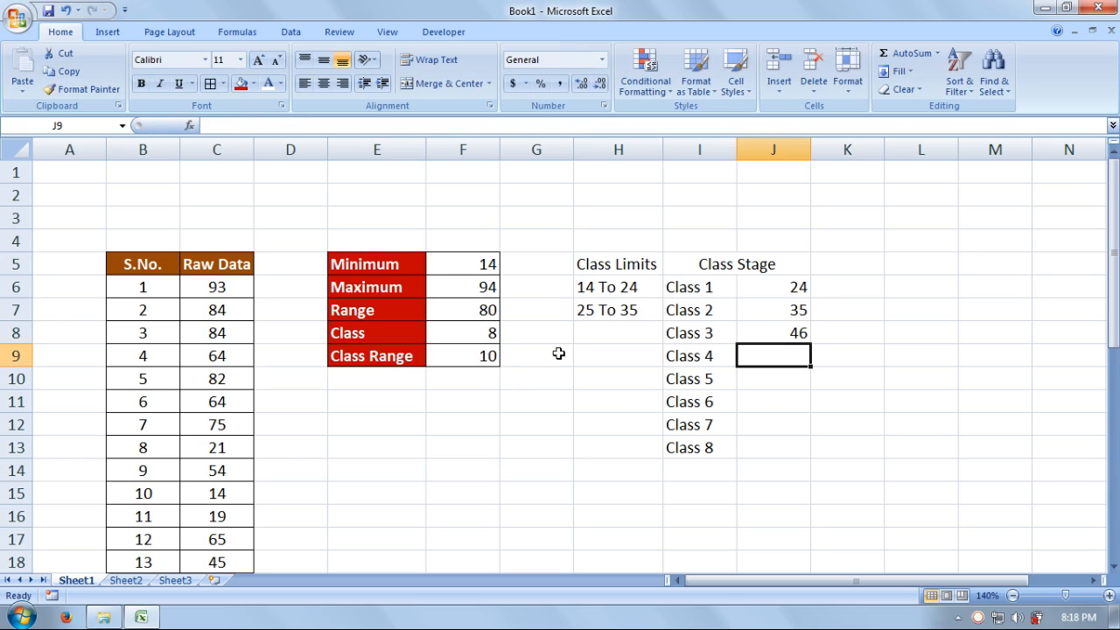
Enter the Class 3 limits as 36 To 46 in cell H8
{"action": "left_click", "coordinate": [637, 337]}
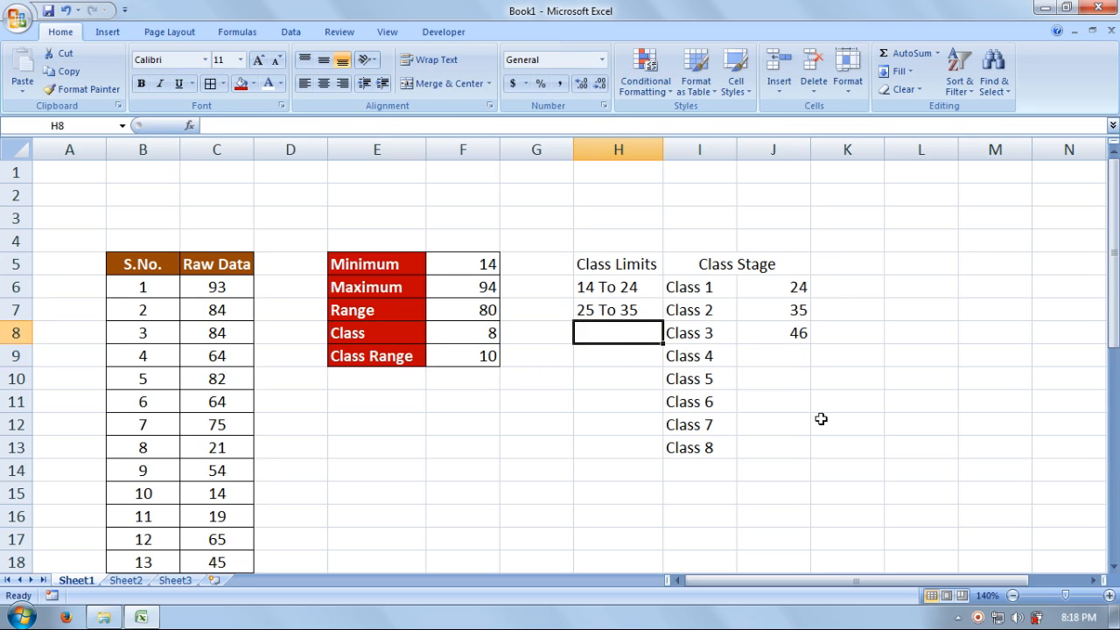
{"action": "type", "text": "36"}
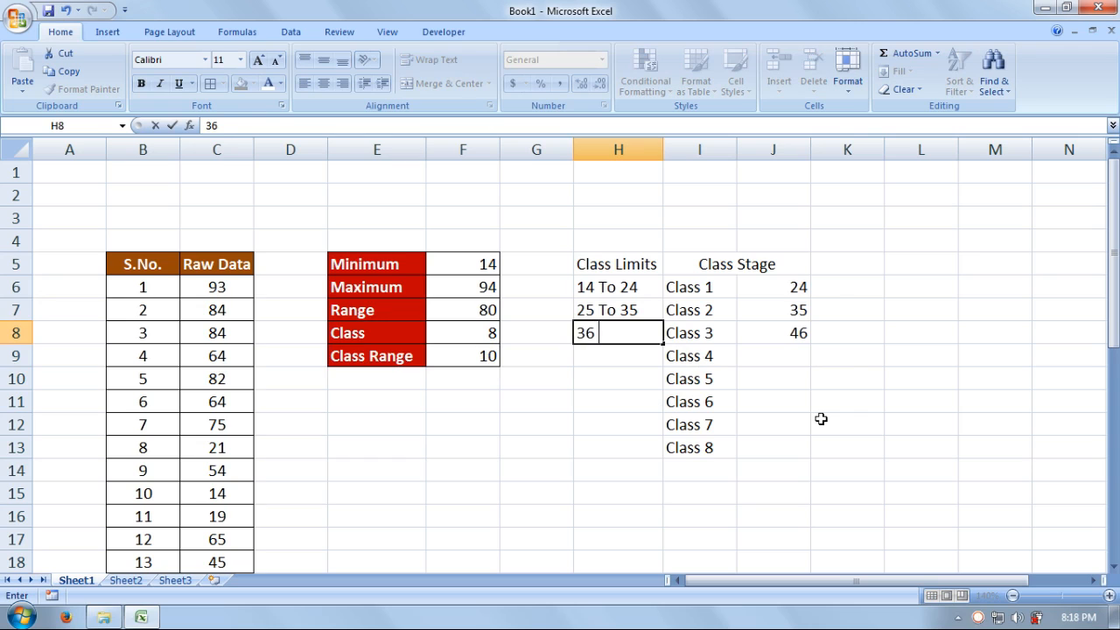
{"action": "type", "text": " To 46"}
{"action": "key", "text": "Return"}
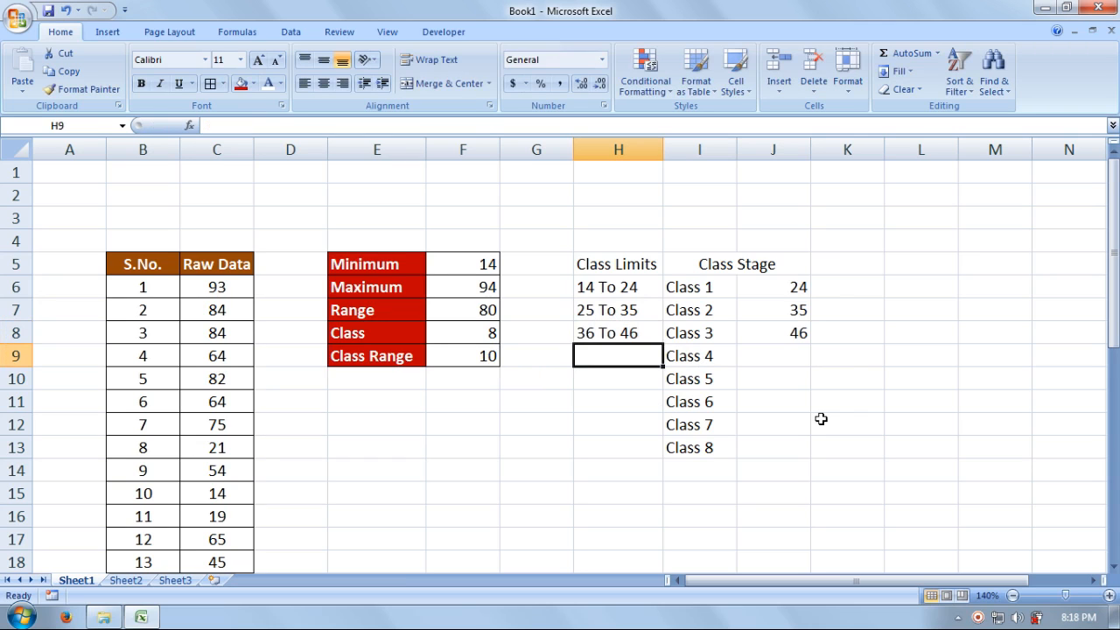
Enter the formula =47+F9 in cell J9 to calculate the upper limit of Class 4
{"action": "left_click", "coordinate": [804, 354]}
{"action": "type", "text": "="}
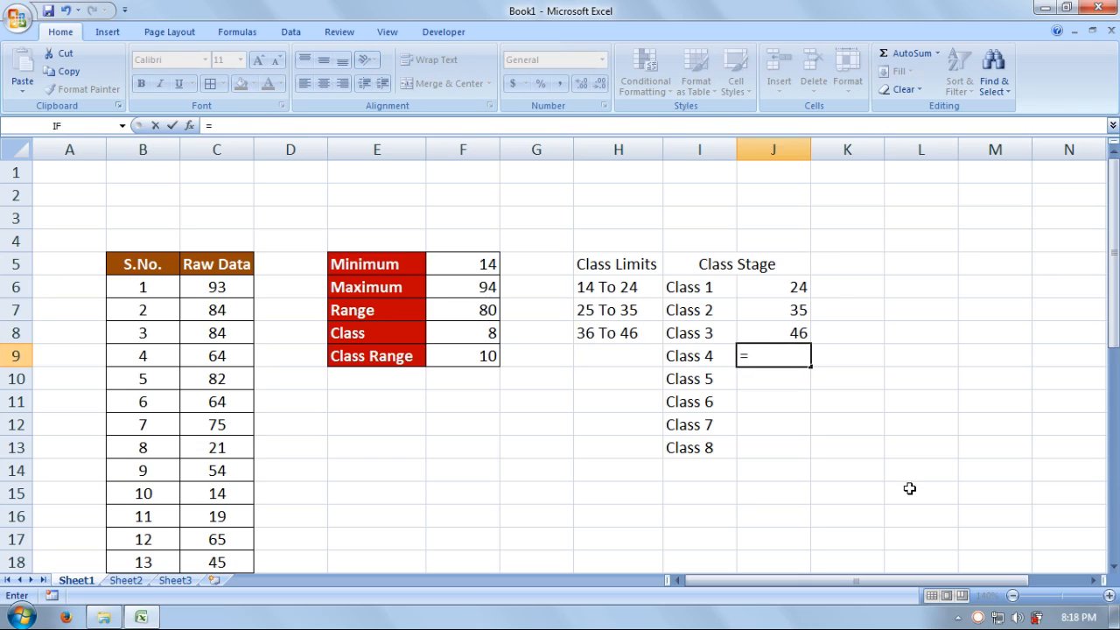
{"action": "type", "text": "47+"}
{"action": "left_click", "coordinate": [486, 357]}
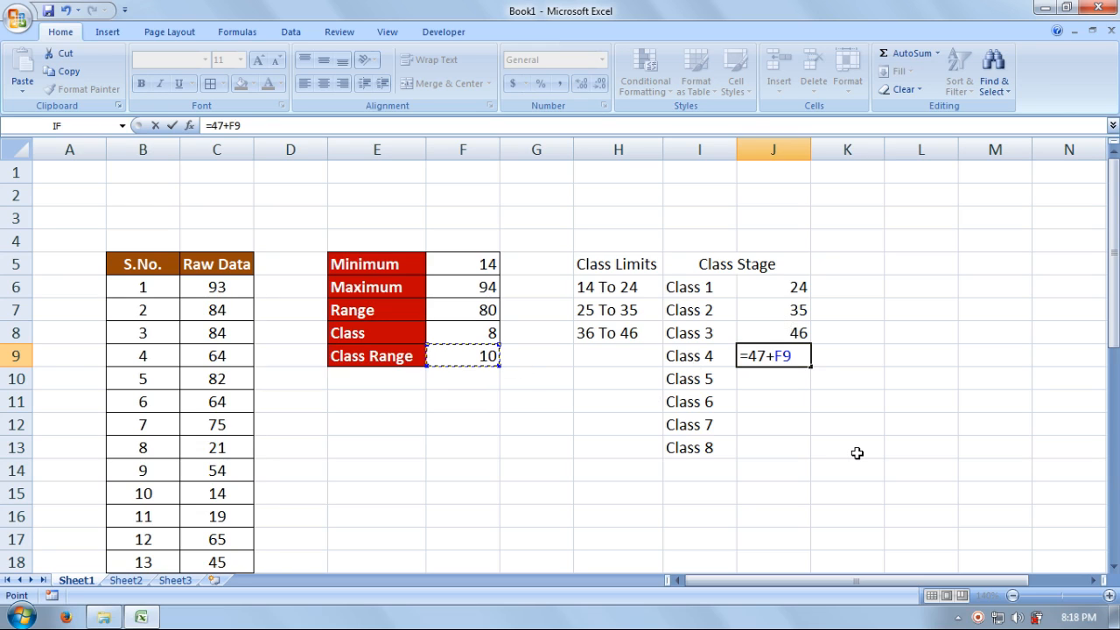
{"action": "key", "text": "Return"}
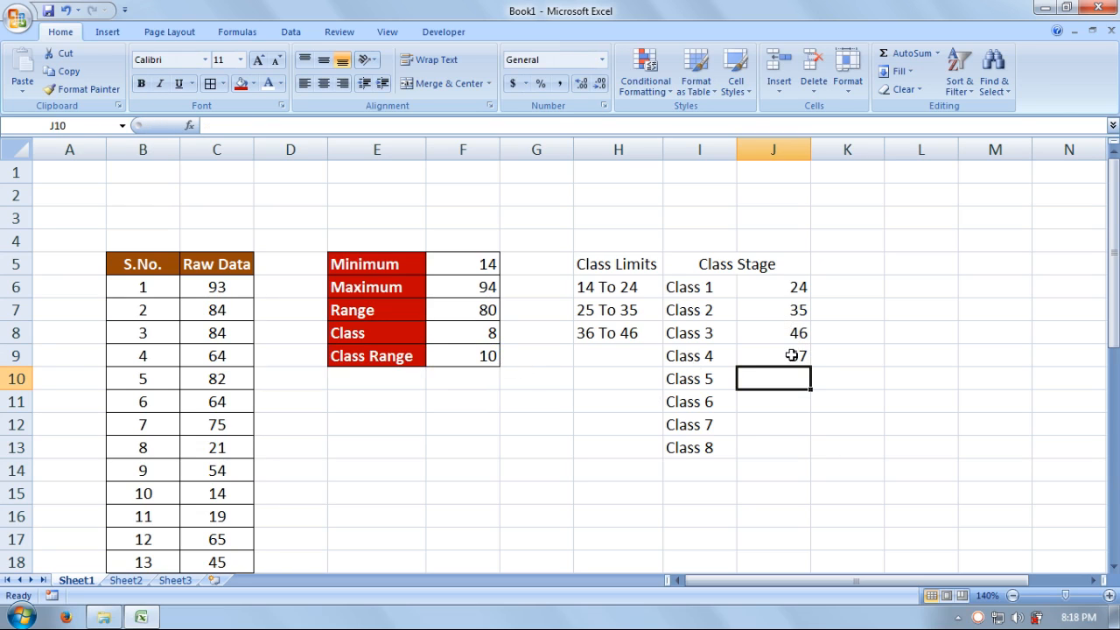
Enter the Class 4 limits as 47 To 57 in cell H9
{"action": "left_click", "coordinate": [622, 362]}
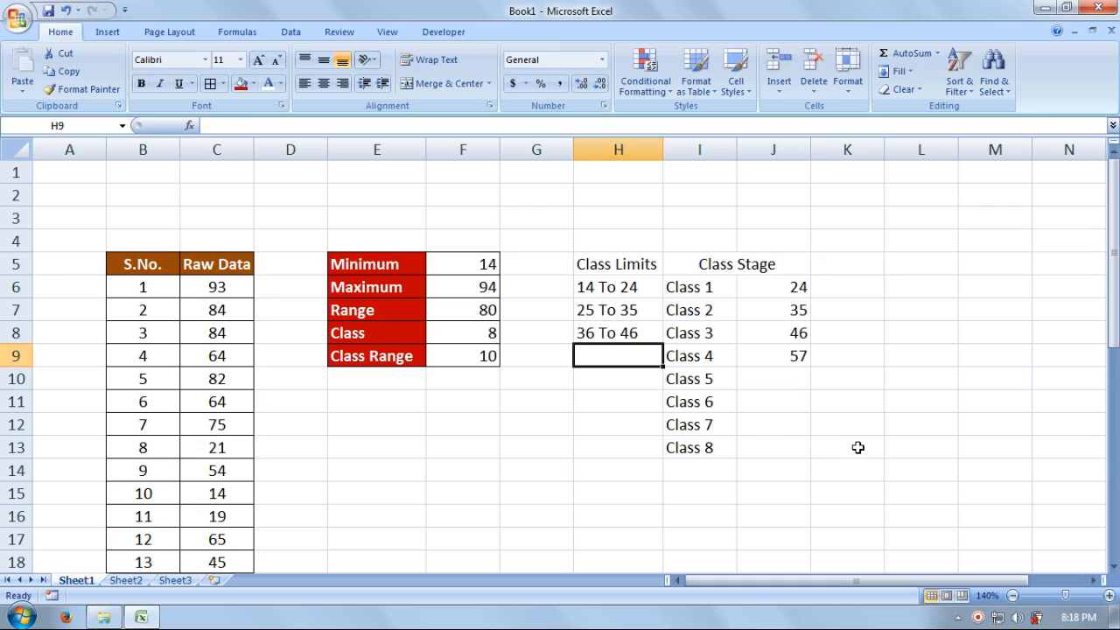
{"action": "type", "text": "47"}
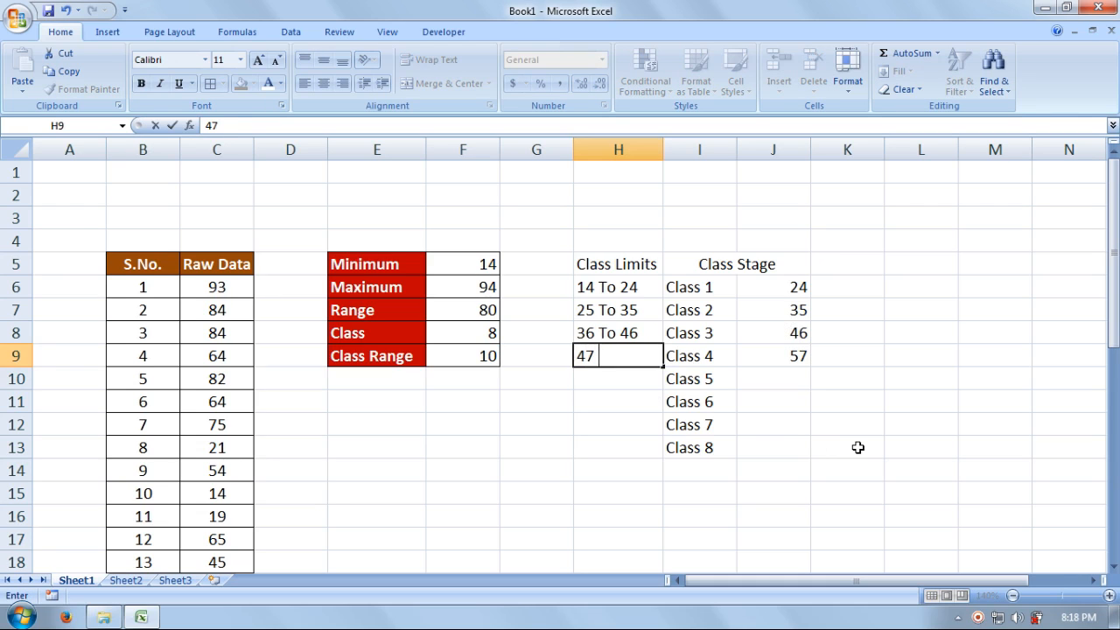
{"action": "type", "text": " To 57"}
{"action": "key", "text": "Return"}
Enter the formula =58+F9 in cell J10 to calculate the upper limit of Class 5
{"action": "left_click", "coordinate": [793, 382]}
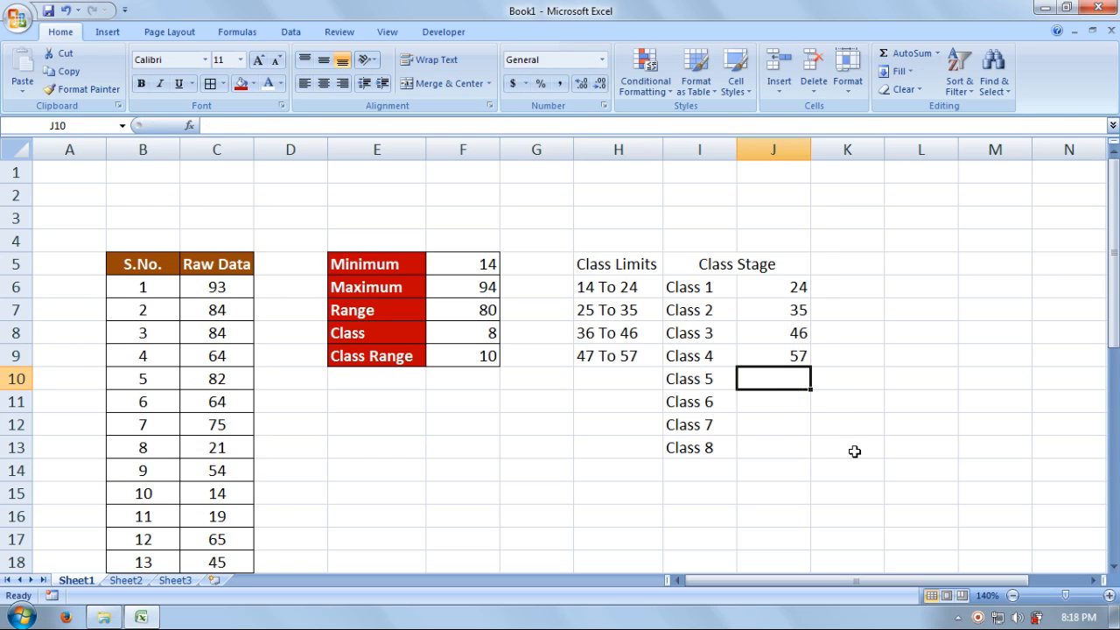
{"action": "type", "text": "=58"}
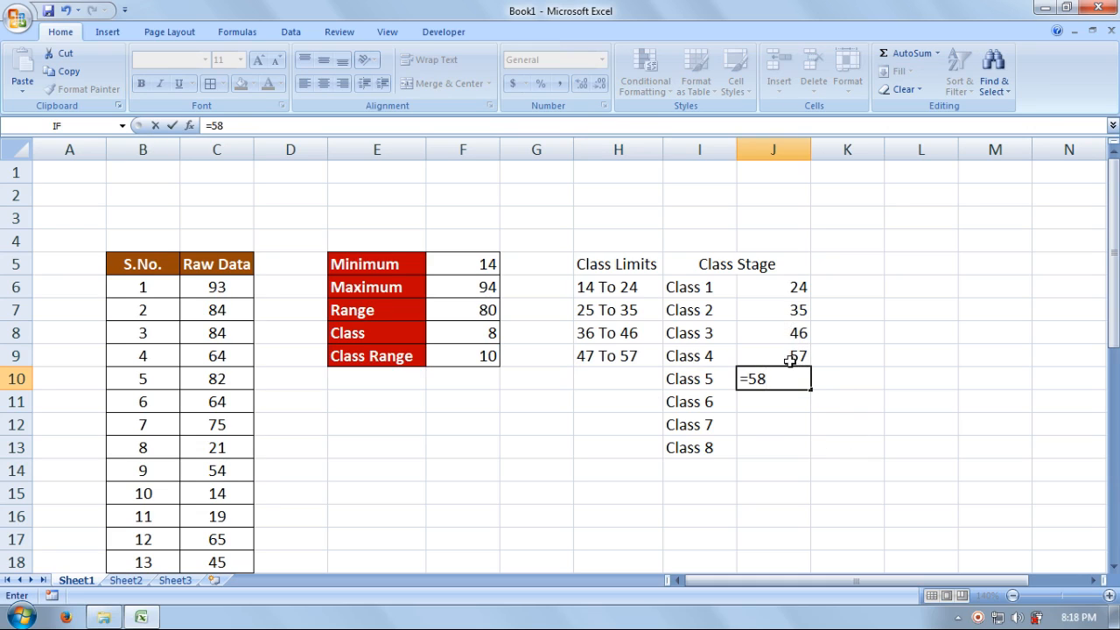
{"action": "type", "text": "+"}
{"action": "left_click", "coordinate": [493, 356]}
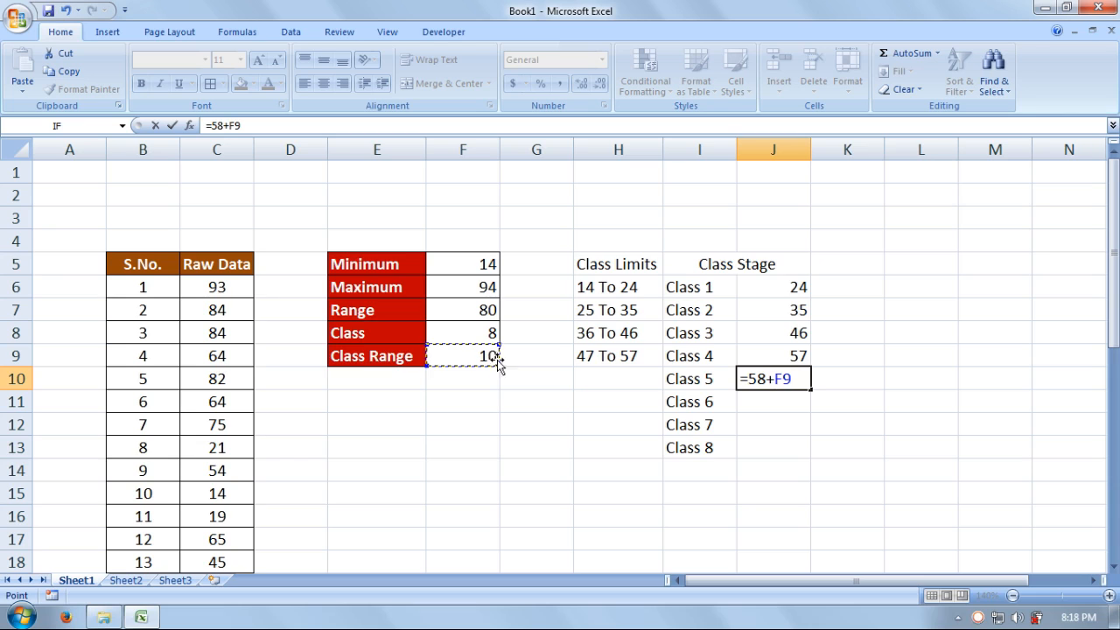
{"action": "key", "text": "Return"}
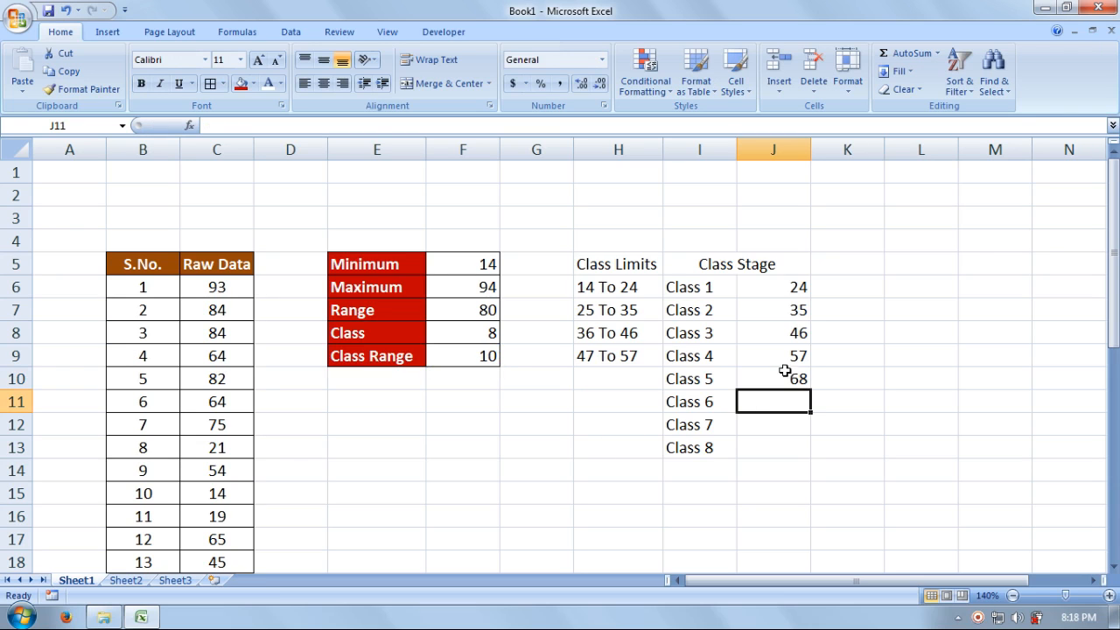
Enter the Class 5 limits as 58 To 68 in cell H10
{"action": "left_click", "coordinate": [620, 385]}
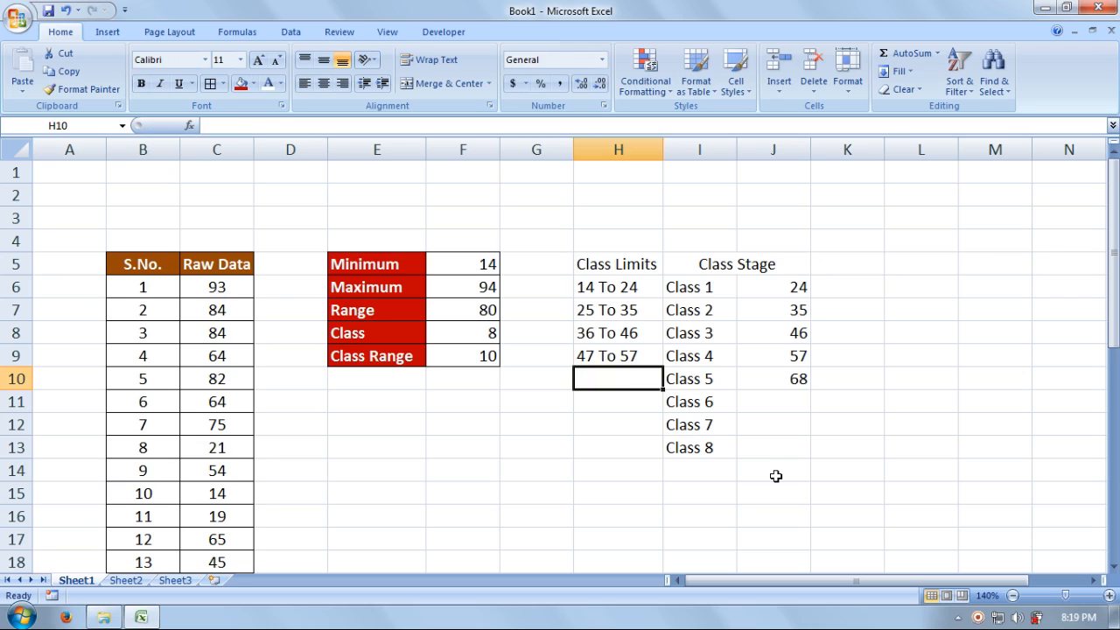
{"action": "type", "text": "58"}
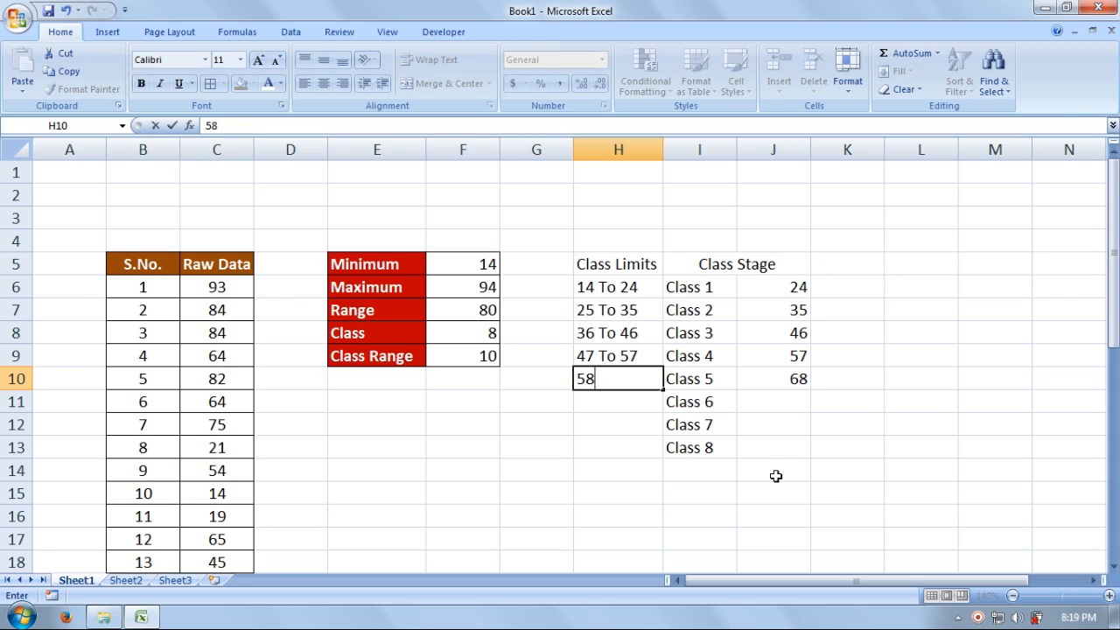
{"action": "type", "text": " To 68"}
{"action": "key", "text": "Return"}
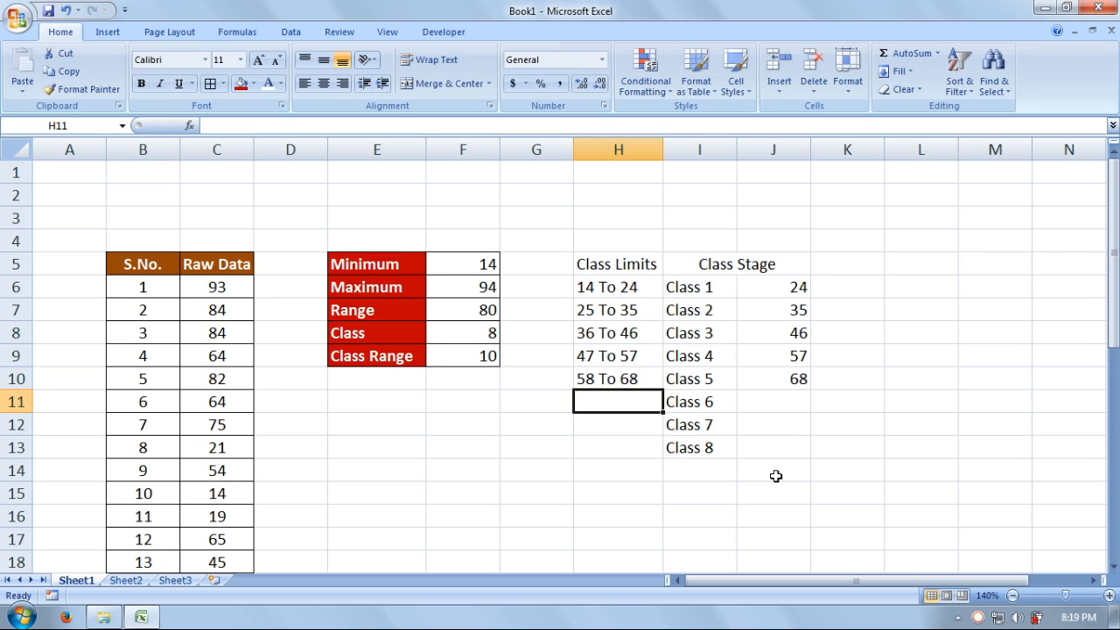
Enter the formula =69+F9 in cell J11 to calculate the upper limit of Class 6
{"action": "left_click", "coordinate": [790, 396]}
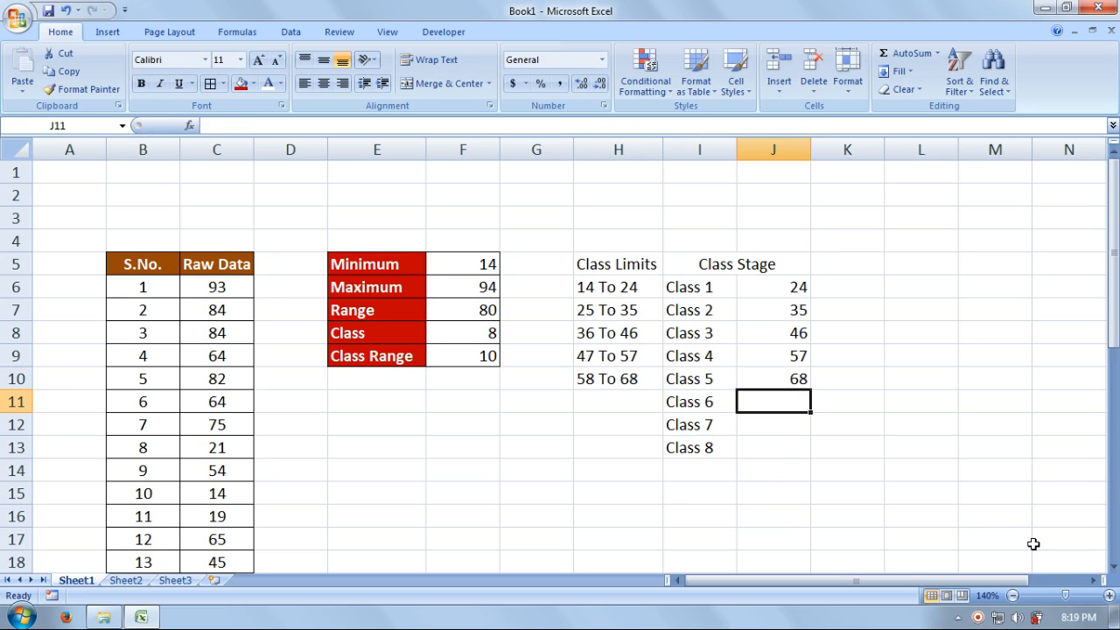
{"action": "type", "text": "=69+"}
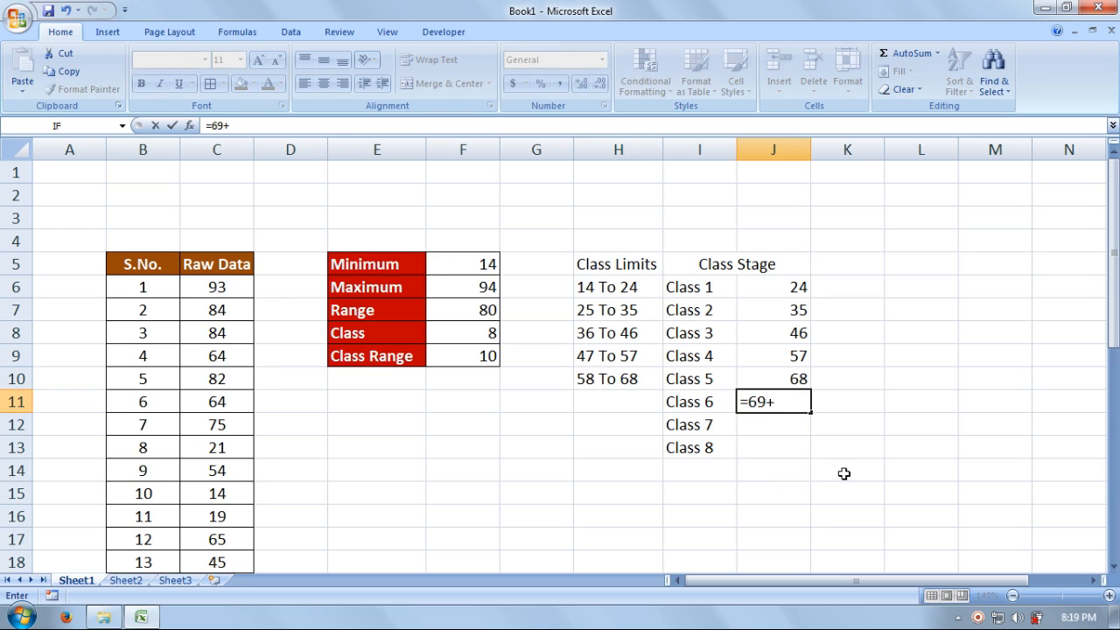
{"action": "left_click", "coordinate": [478, 359]}
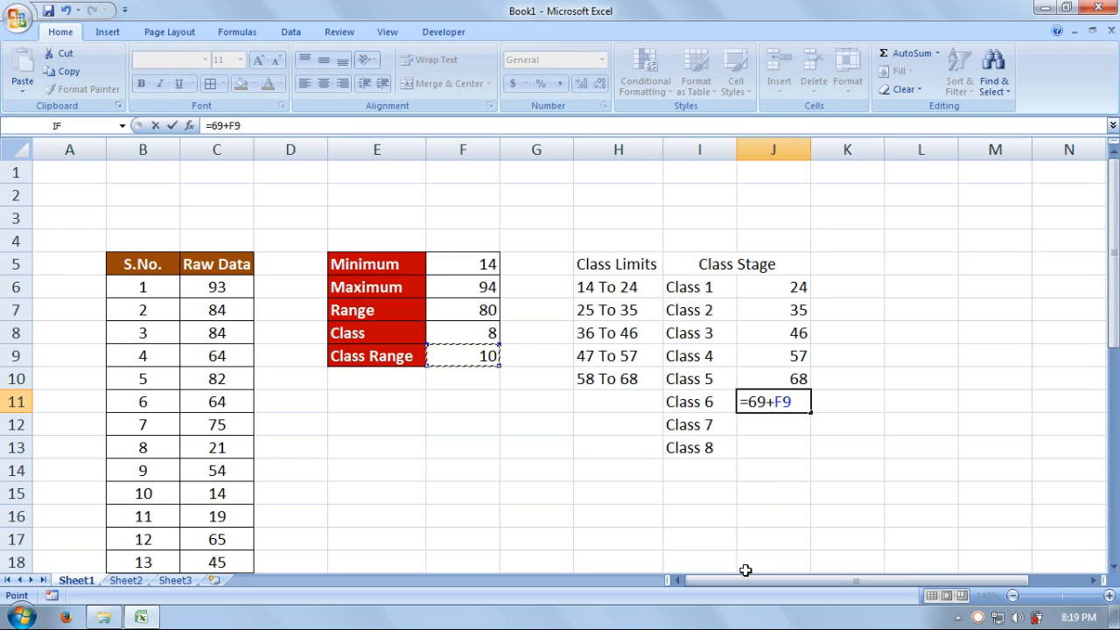
{"action": "key", "text": "Return"}
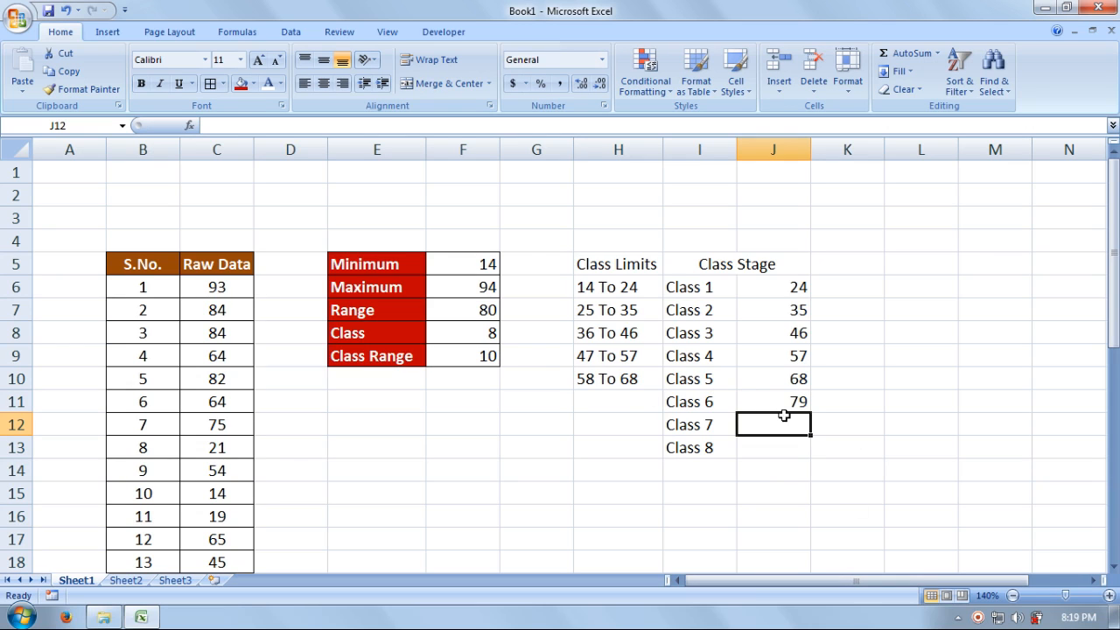
Enter the Class 6 limits as 69 To 79 in cell H11
{"action": "left_click", "coordinate": [636, 408]}
{"action": "type", "text": "69 "}
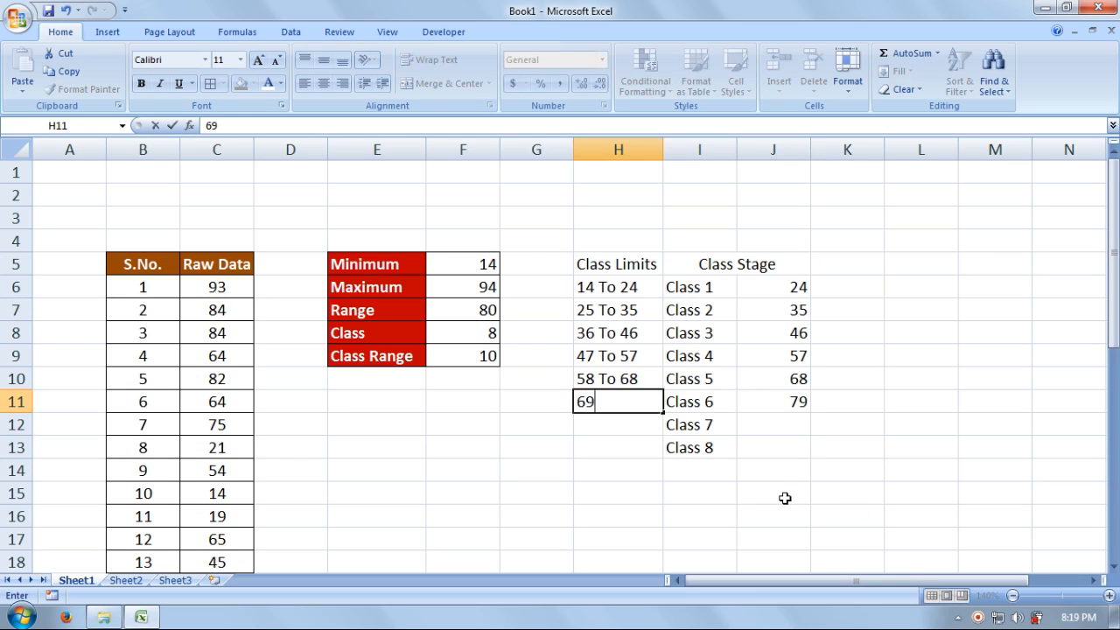
{"action": "type", "text": "To 79"}
{"action": "key", "text": "Return"}
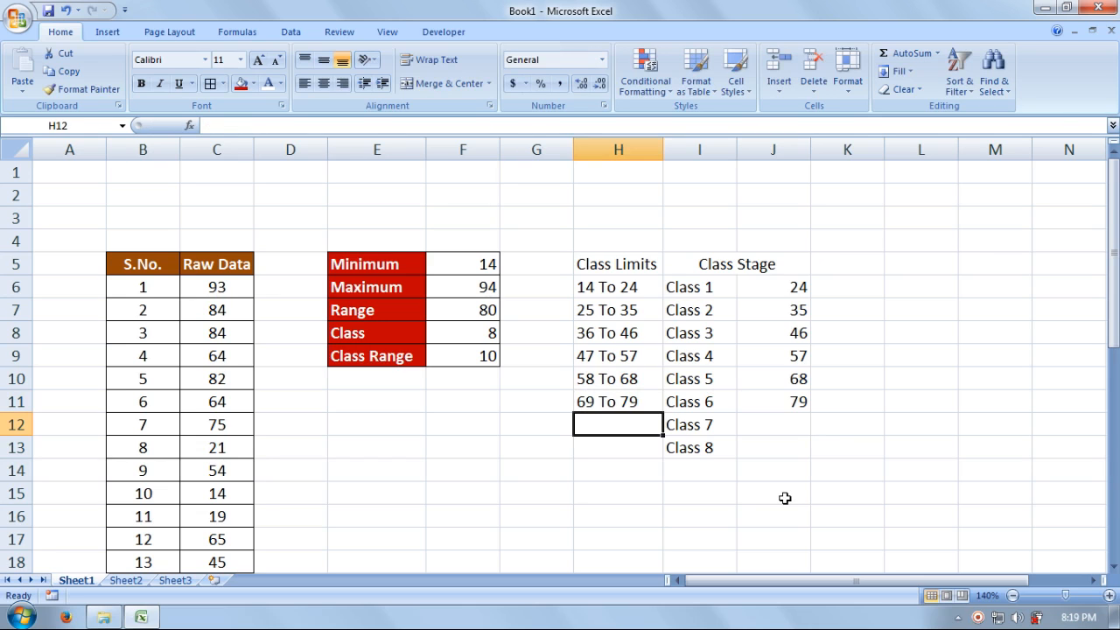
Enter the formula =80+F9 in cell J12 to calculate the upper limit of Class 7
{"action": "left_click", "coordinate": [772, 421]}
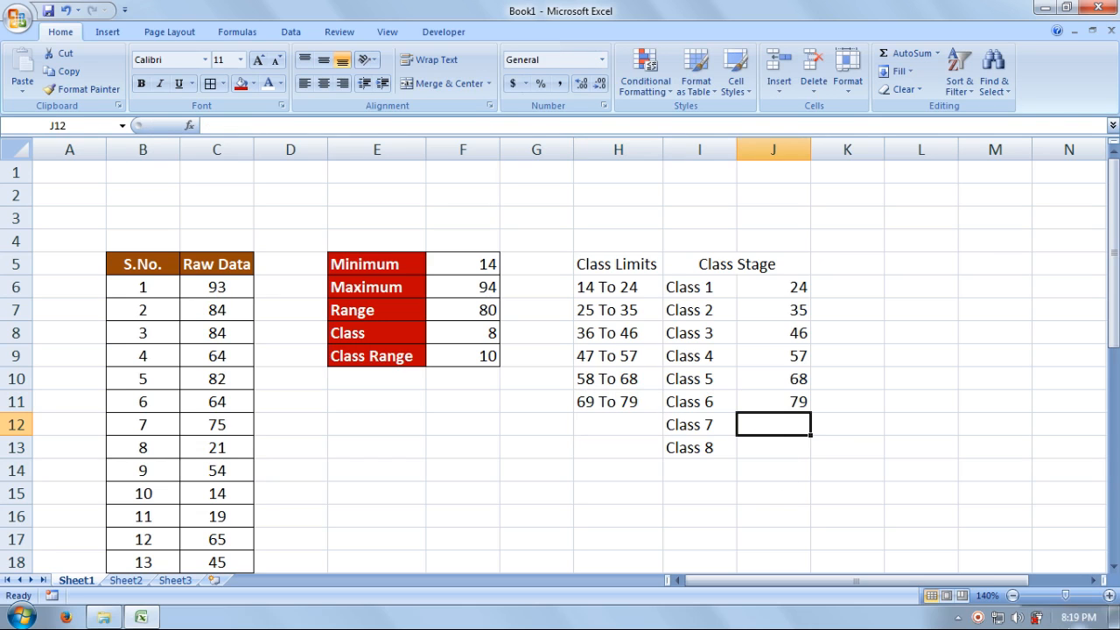
{"action": "type", "text": "="}
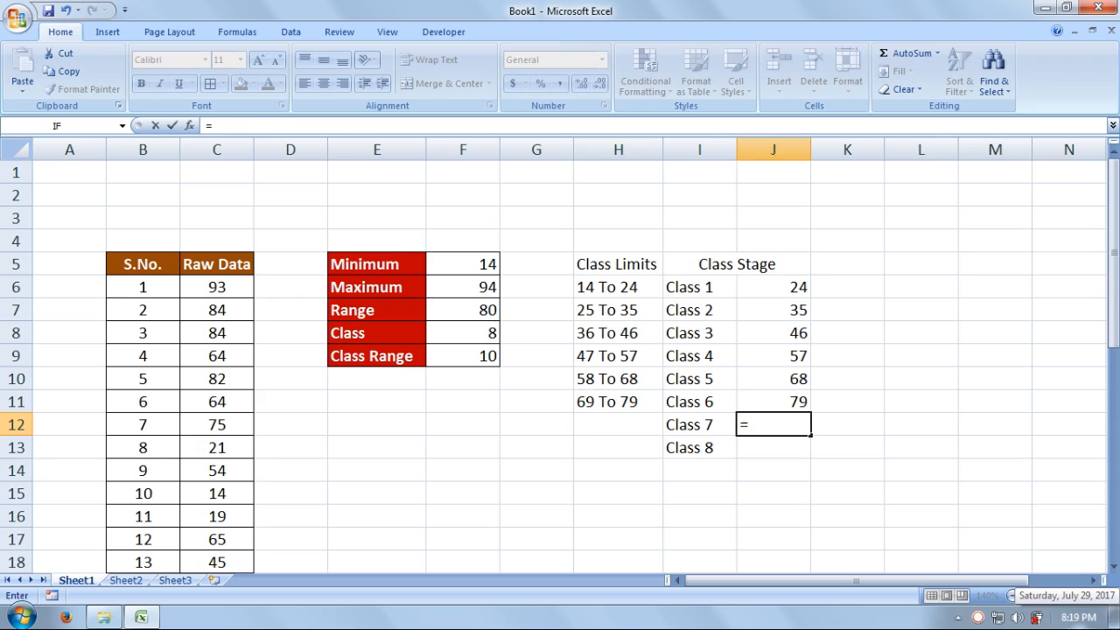
{"action": "type", "text": "80"}
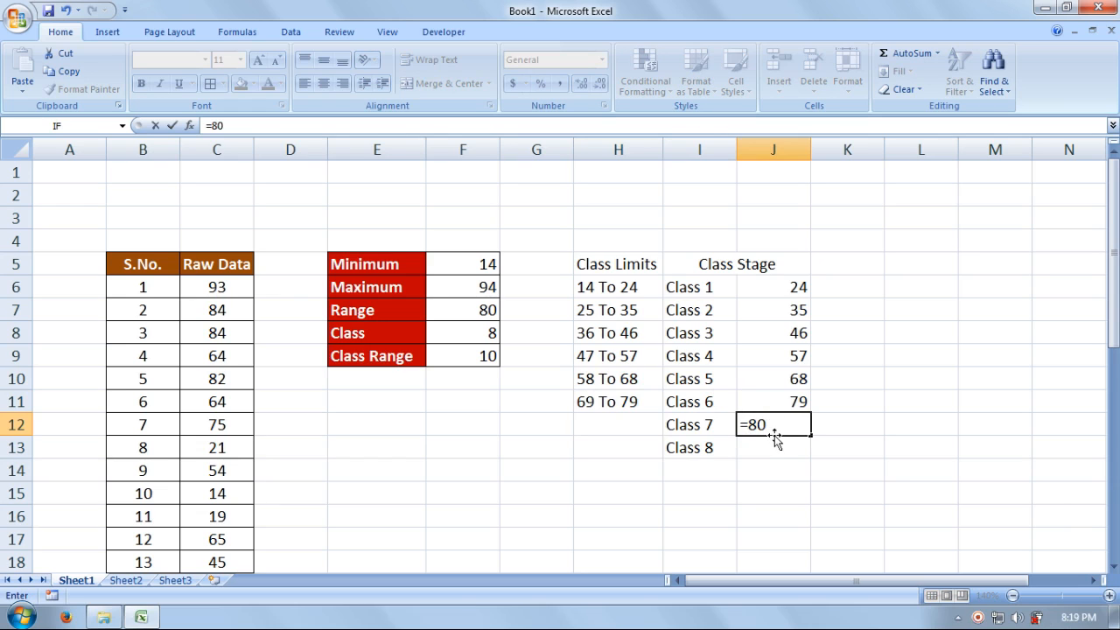
{"action": "type", "text": "+"}
{"action": "left_click", "coordinate": [490, 354]}
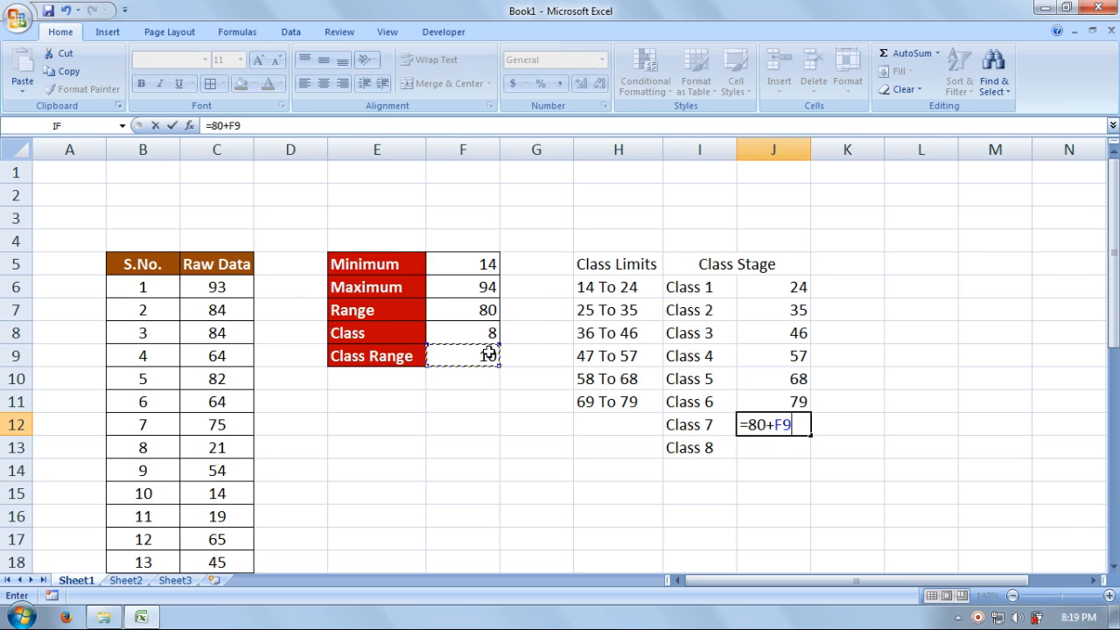
{"action": "key", "text": "Return"}
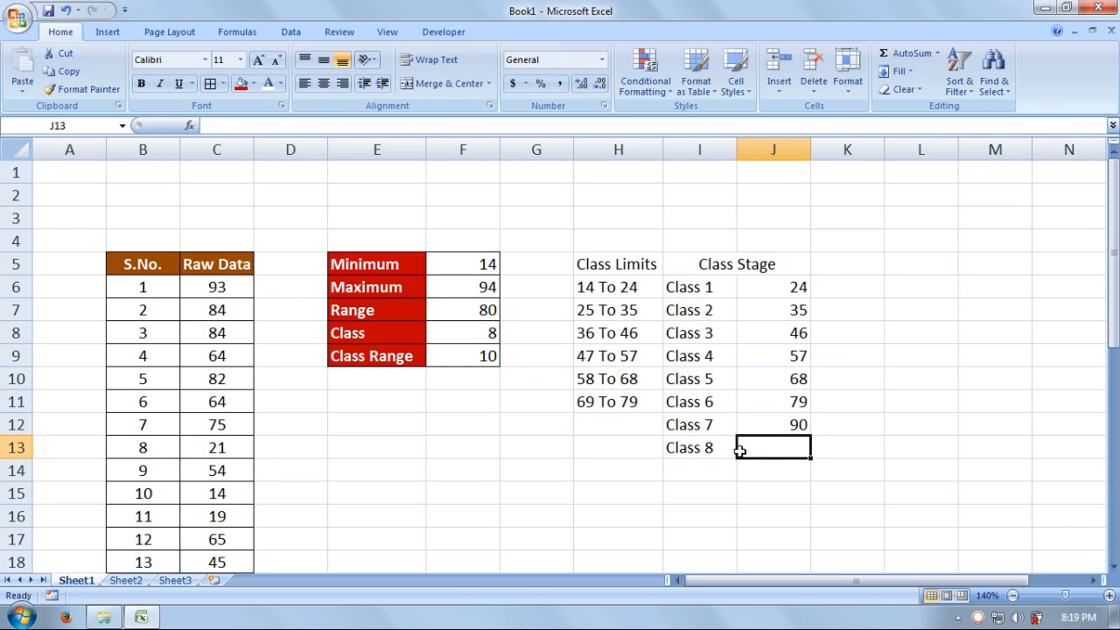
Enter the Class 7 limits as 80 To 90 in cell H12
{"action": "left_click", "coordinate": [630, 428]}
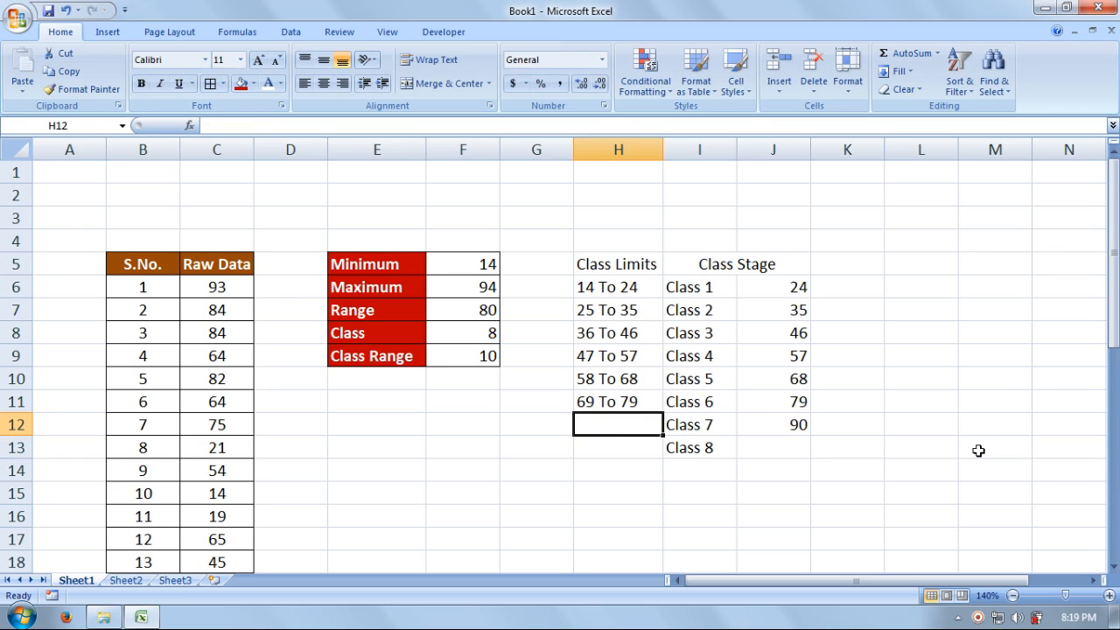
{"action": "type", "text": "80"}
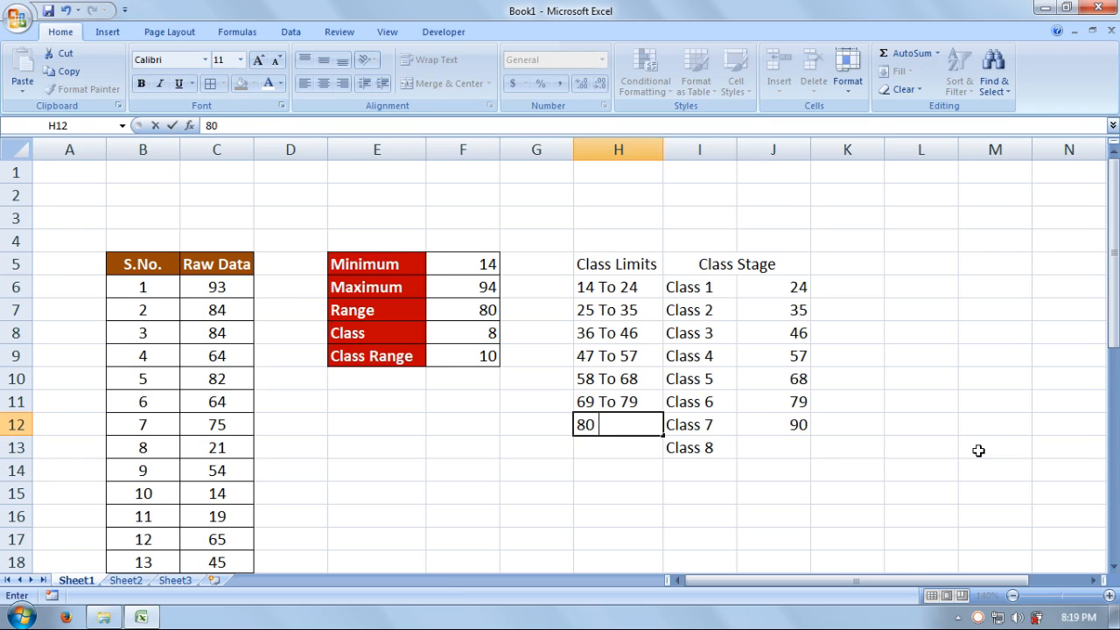
{"action": "type", "text": " To 90"}
{"action": "key", "text": "Return"}
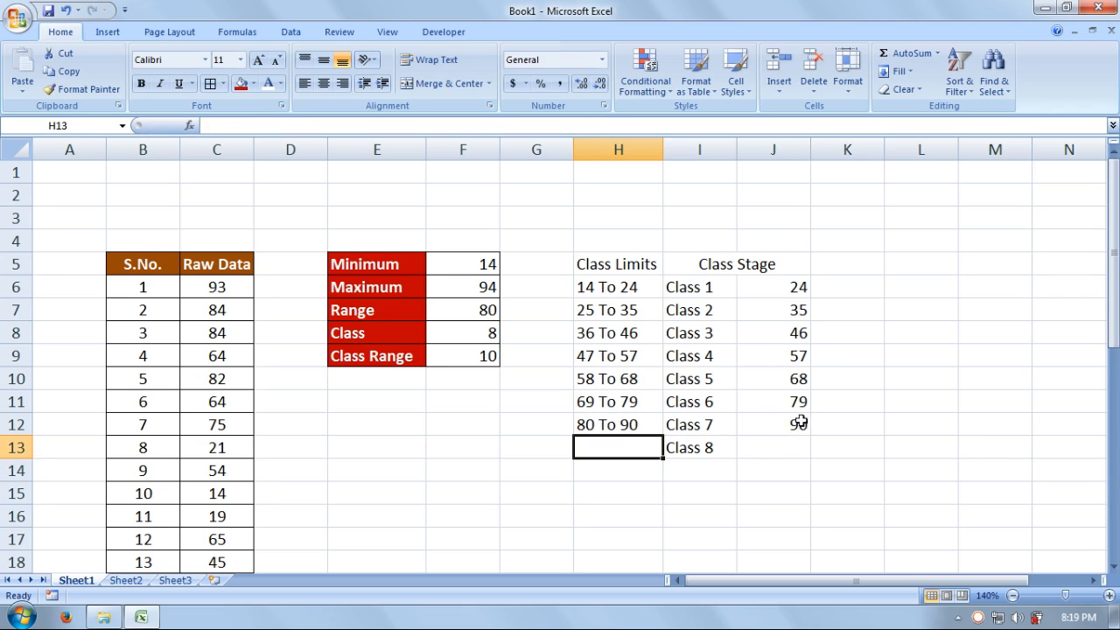
Enter the formula =91+F9 in cell J13 to calculate the upper limit of Class 8
{"action": "left_click", "coordinate": [788, 449]}
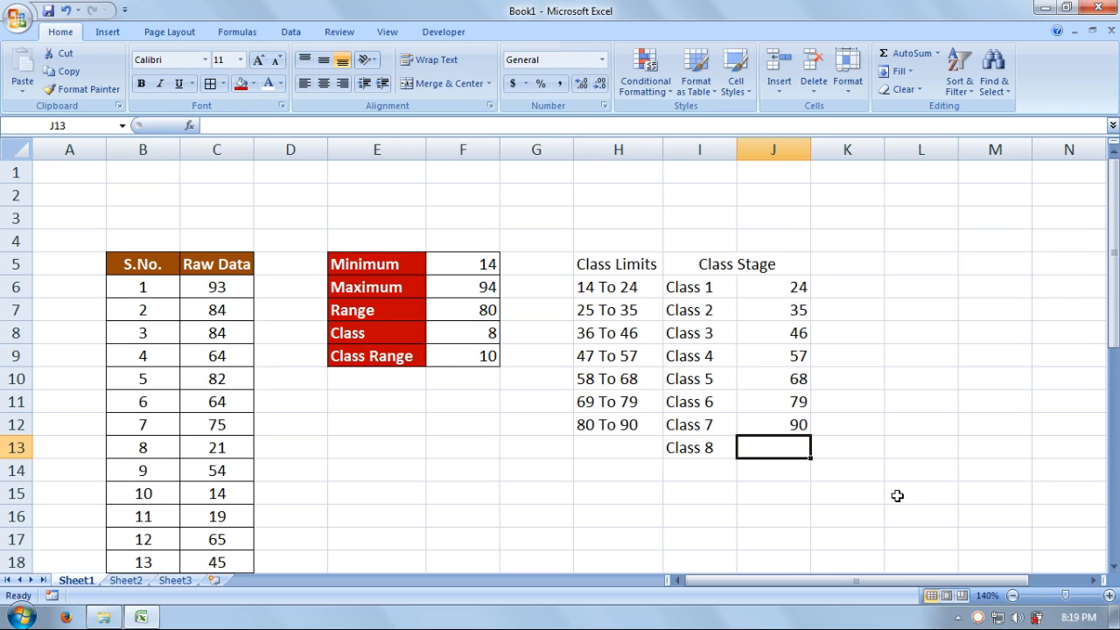
{"action": "type", "text": "=91"}
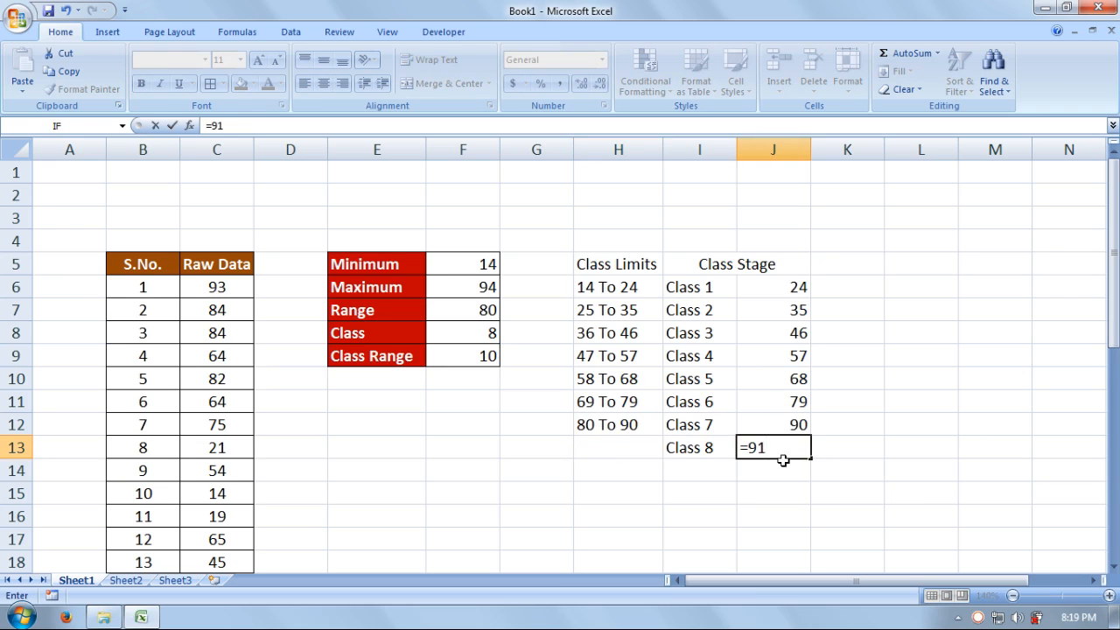
{"action": "type", "text": "+"}
{"action": "left_click", "coordinate": [490, 356]}
{"action": "key", "text": "Return"}
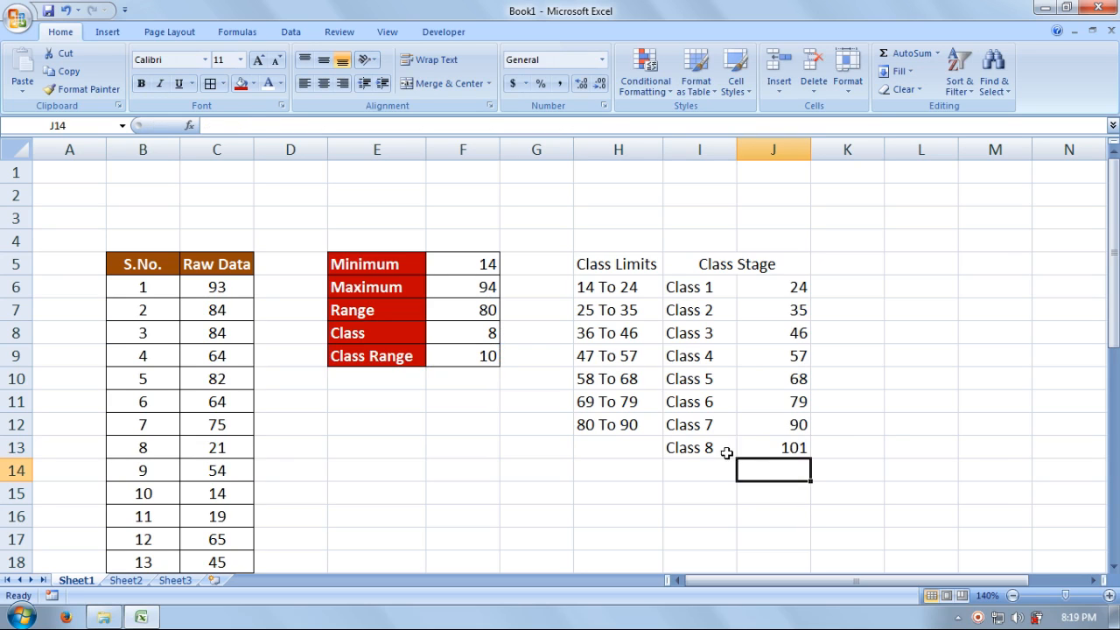
Enter the Class 8 limits as 91 To 101 in cell H13
{"action": "left_click", "coordinate": [613, 457]}
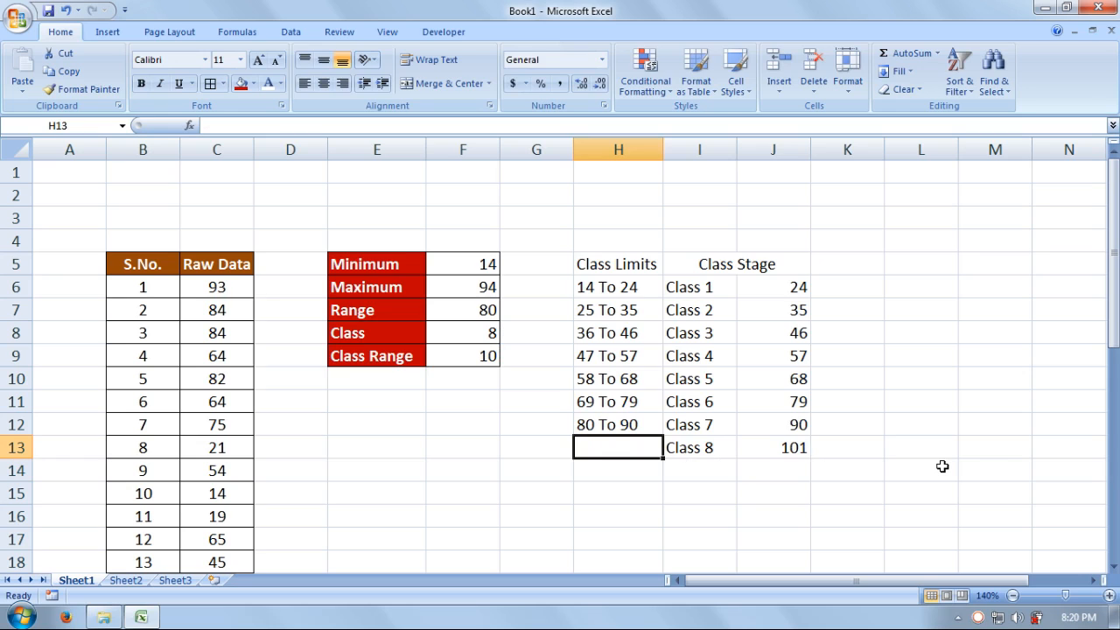
{"action": "type", "text": "91 T"}
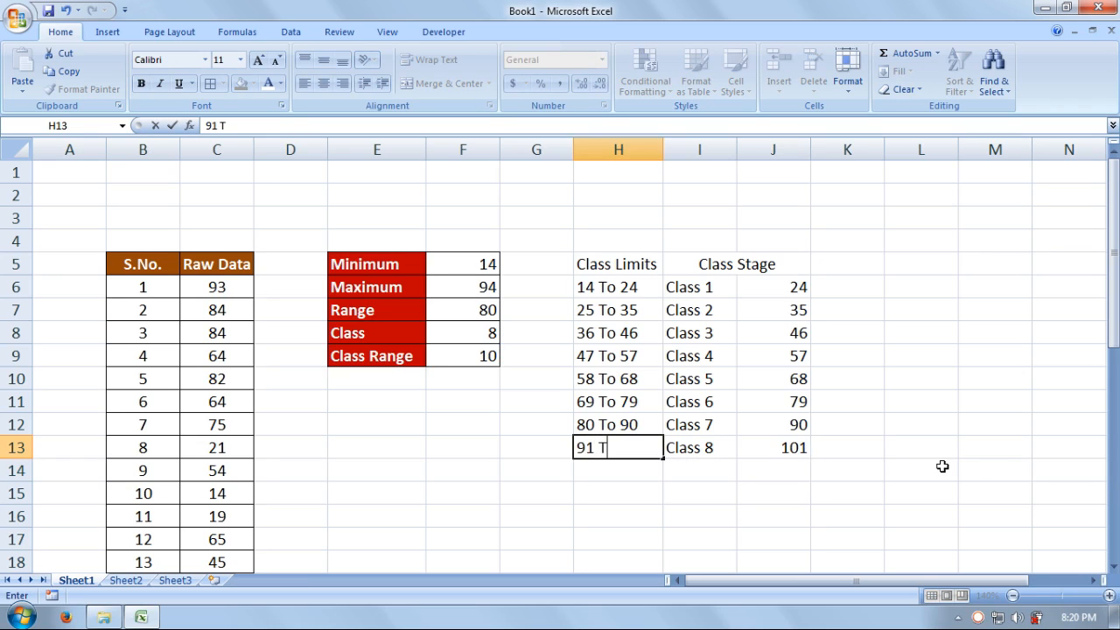
{"action": "type", "text": "o 101"}
{"action": "key", "text": "Return"}
Enter the heading Cumulative Frequency in cell K5 and fit column K's width to the text
{"action": "left_click", "coordinate": [606, 259]}
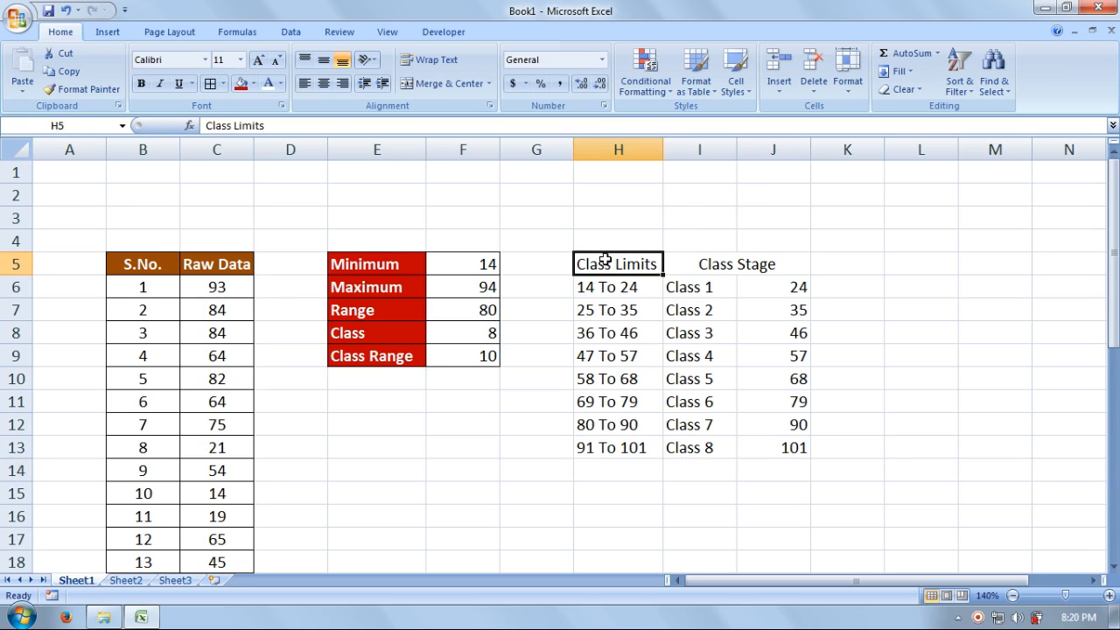
{"action": "left_click", "coordinate": [745, 263]}
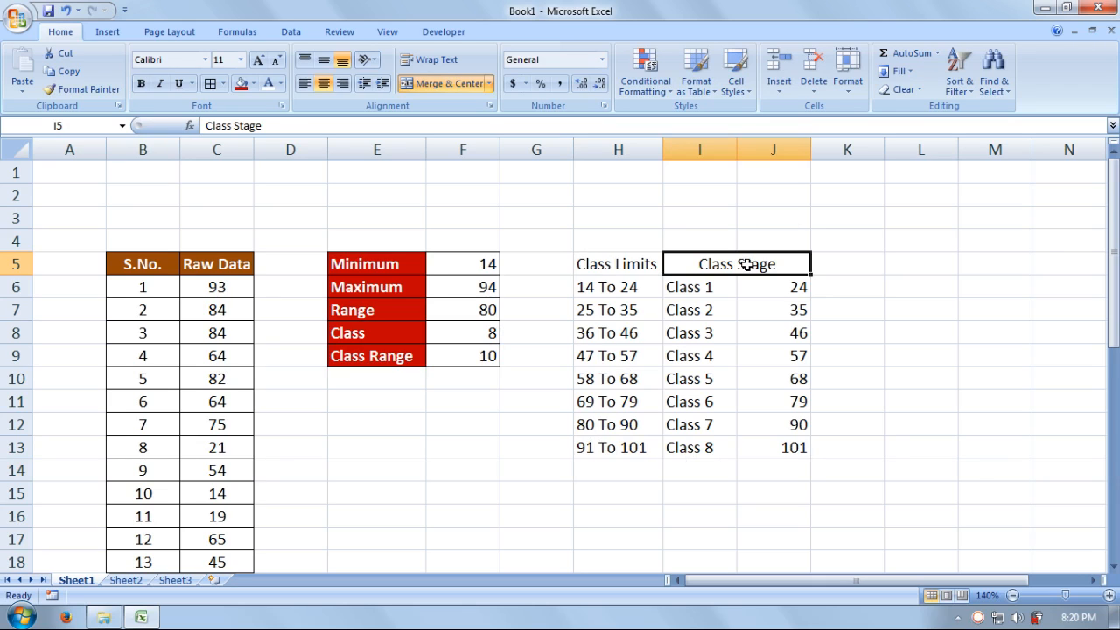
{"action": "left_click", "coordinate": [857, 261]}
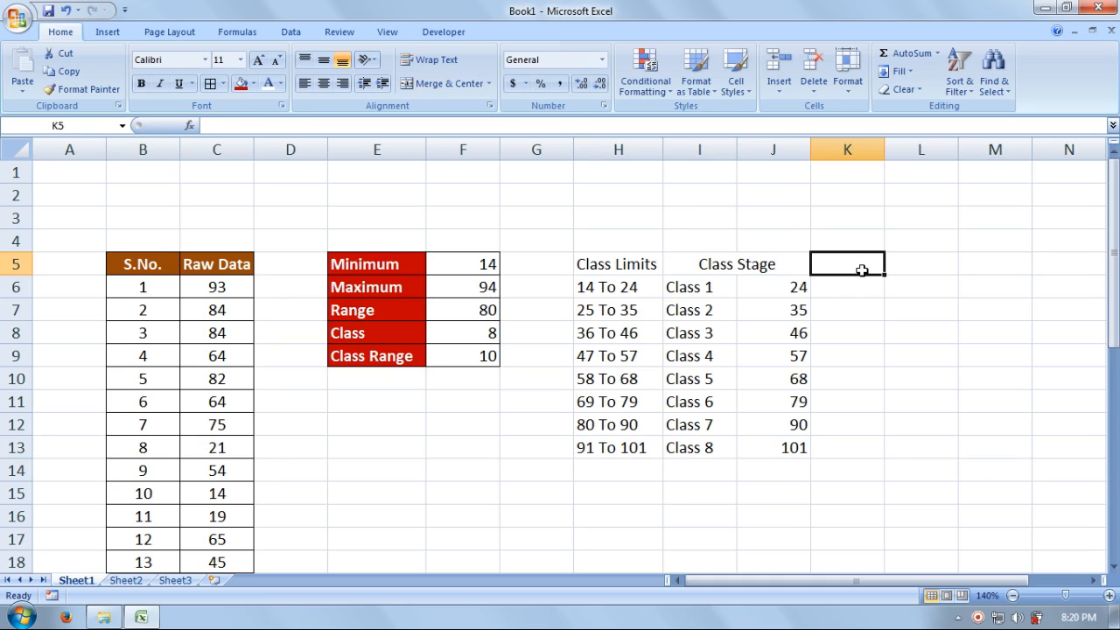
{"action": "type", "text": "C"}
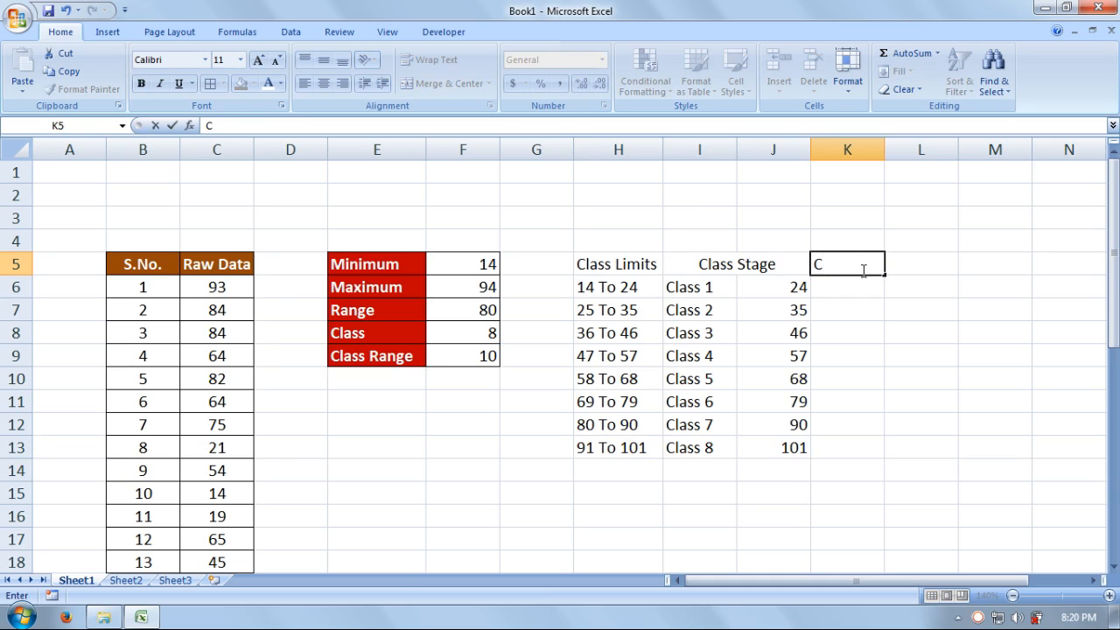
{"action": "type", "text": "umulativ"}
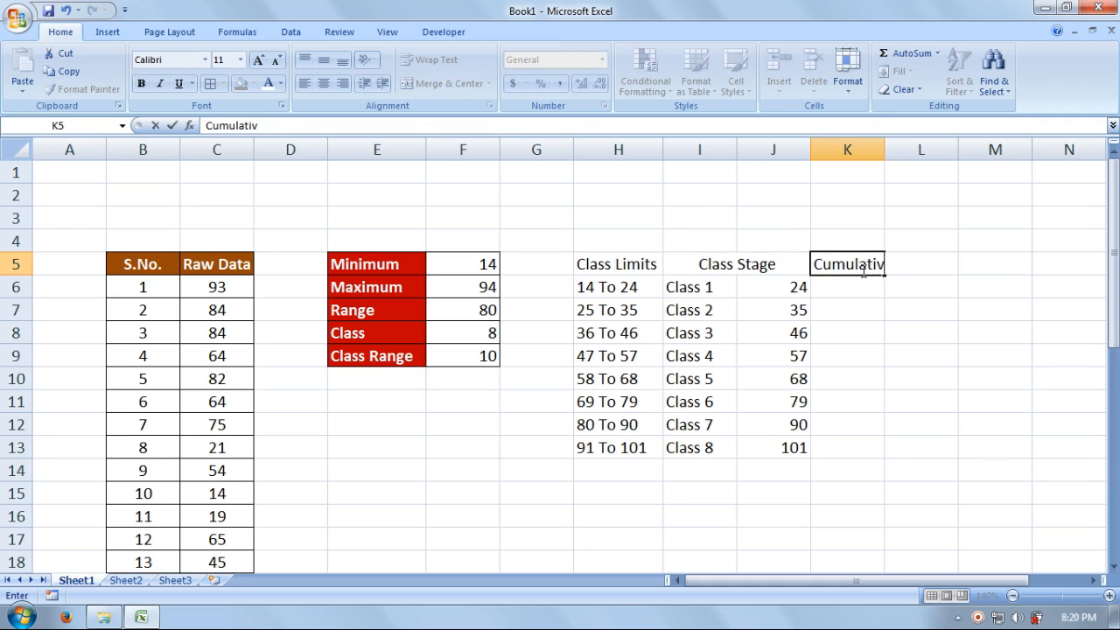
{"action": "type", "text": "e Frequency"}
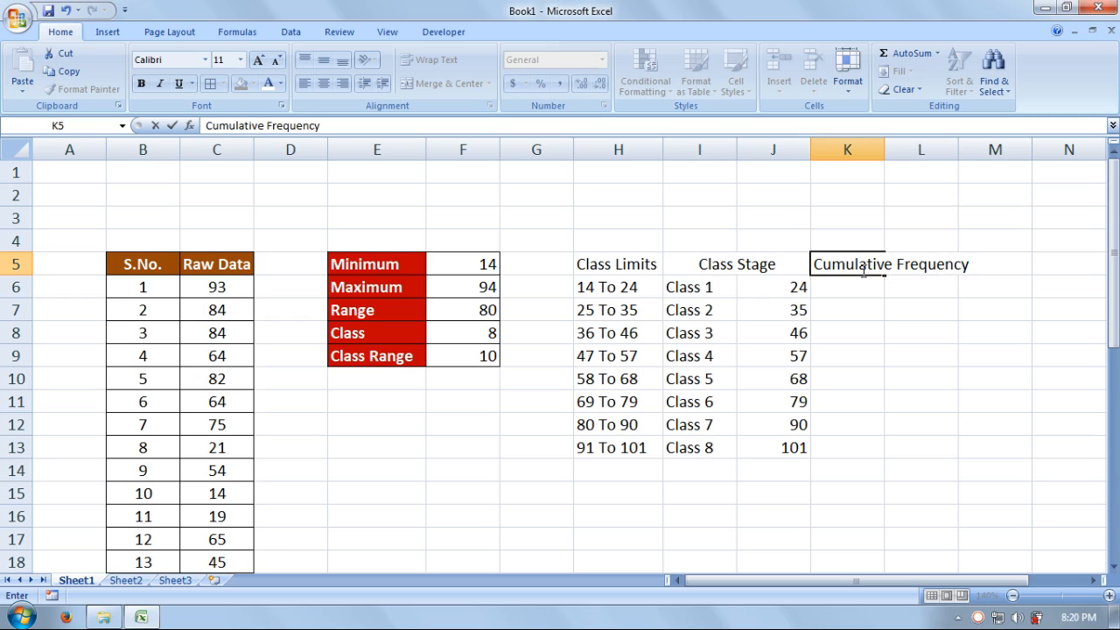
{"action": "key", "text": "Return"}
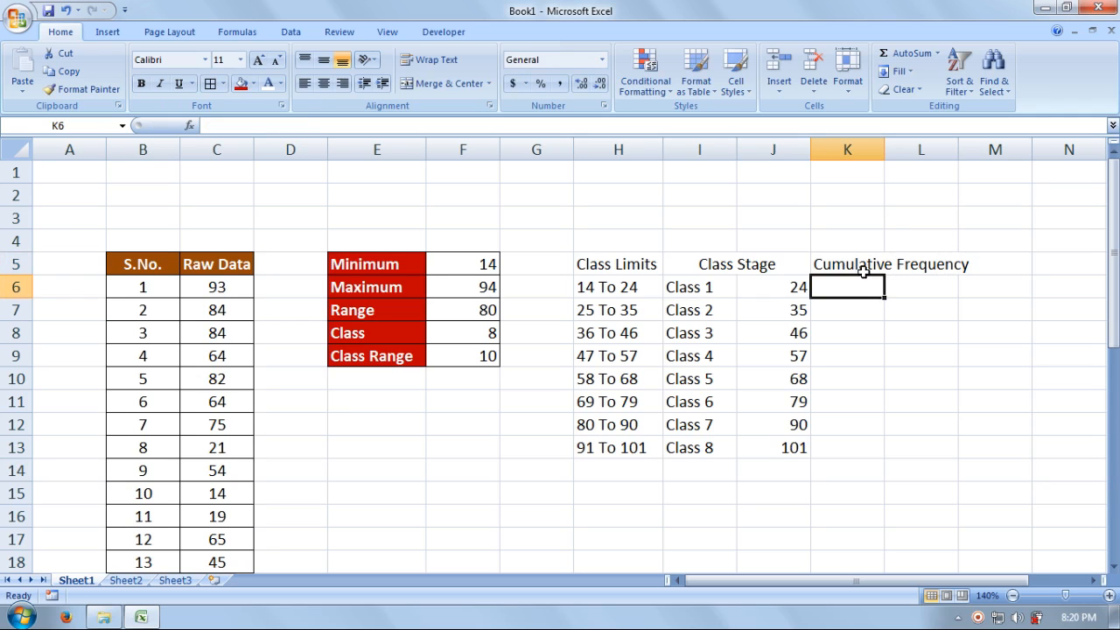
{"action": "double_click", "coordinate": [880, 152]}
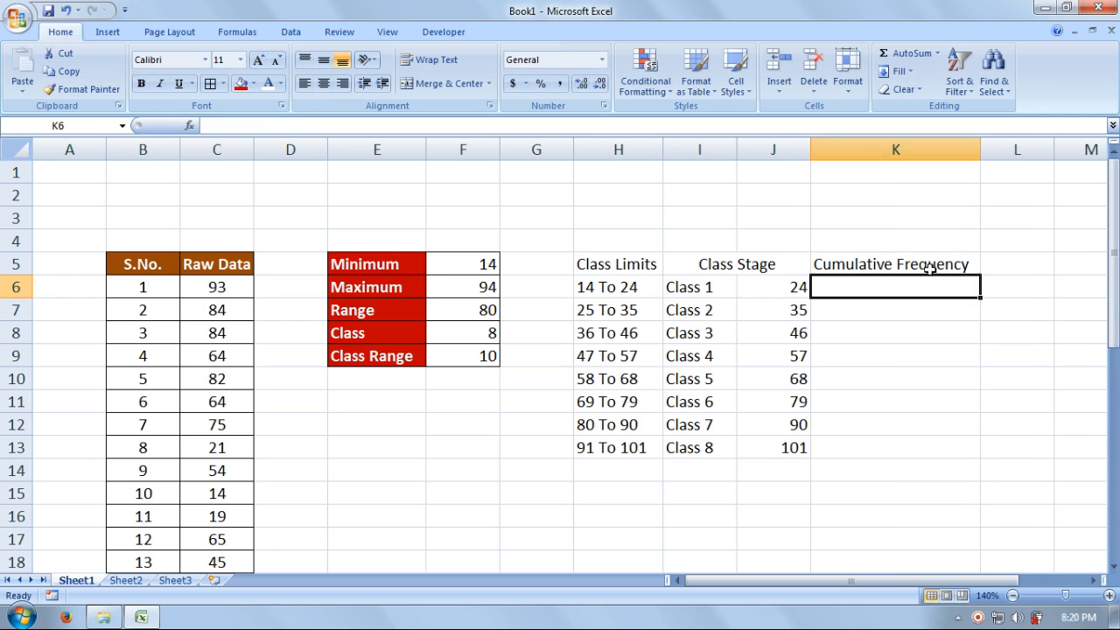
{"action": "left_click", "coordinate": [906, 304]}
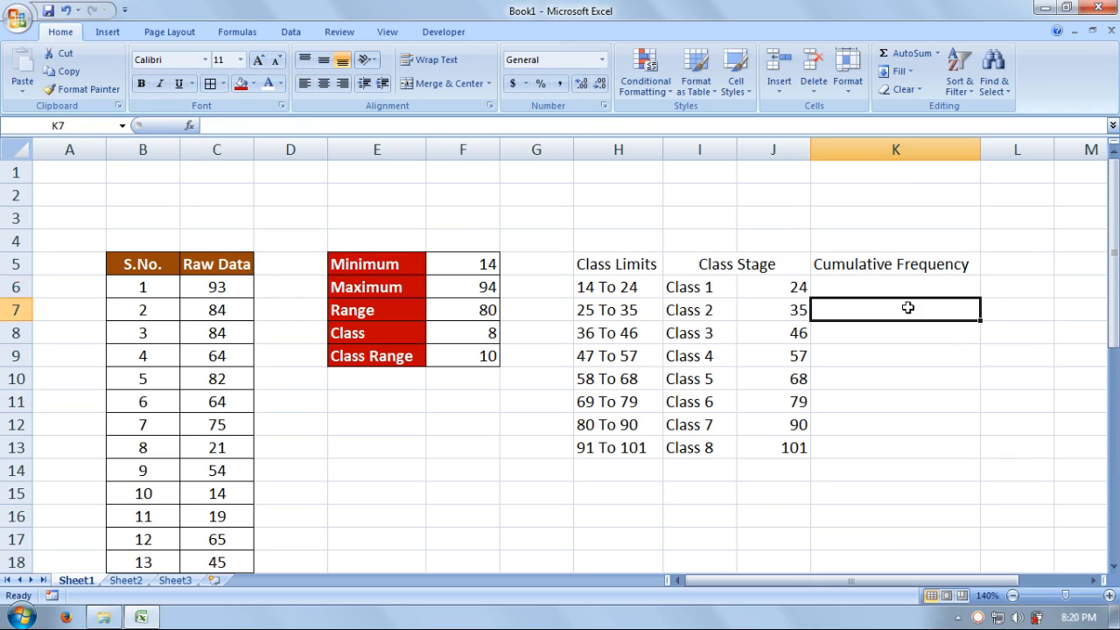
{"action": "left_click", "coordinate": [901, 287]}
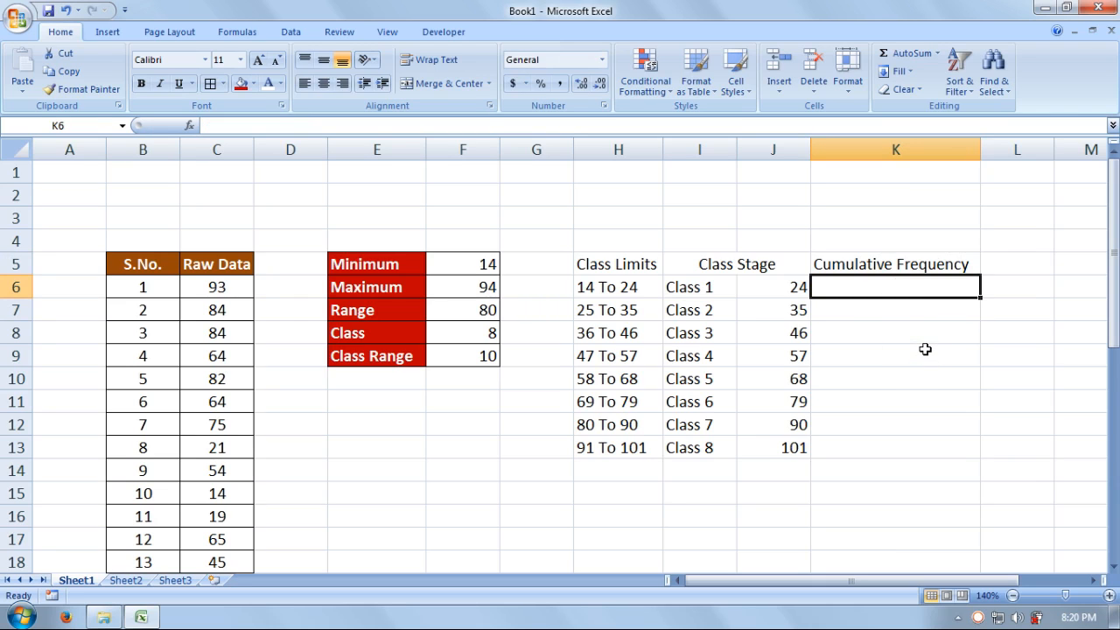
{"action": "type", "text": "="}
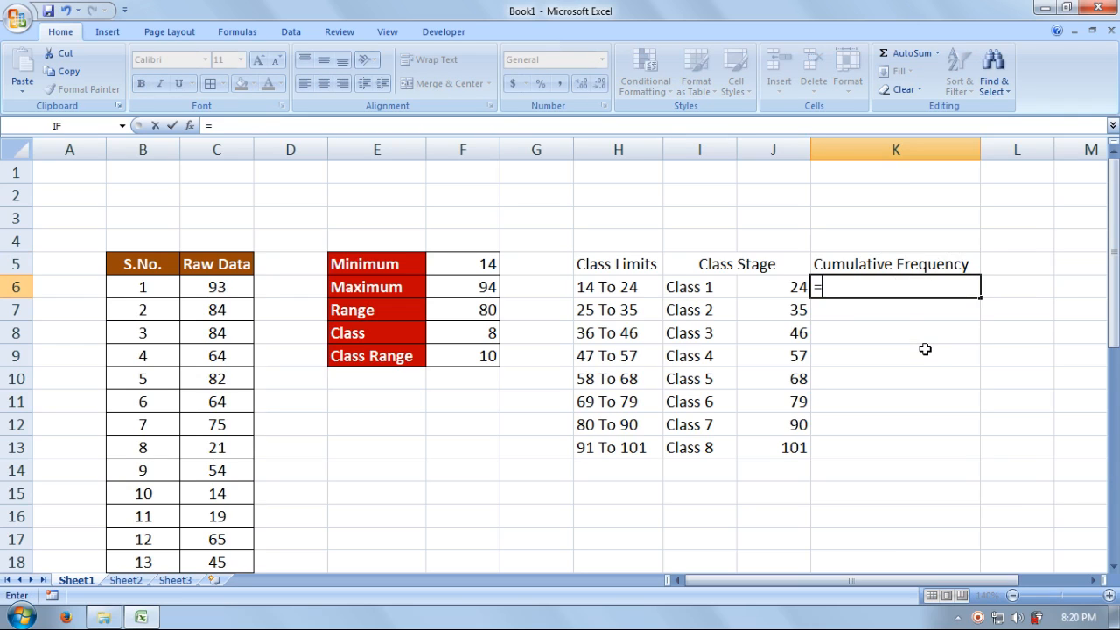
{"action": "type", "text": "c"}
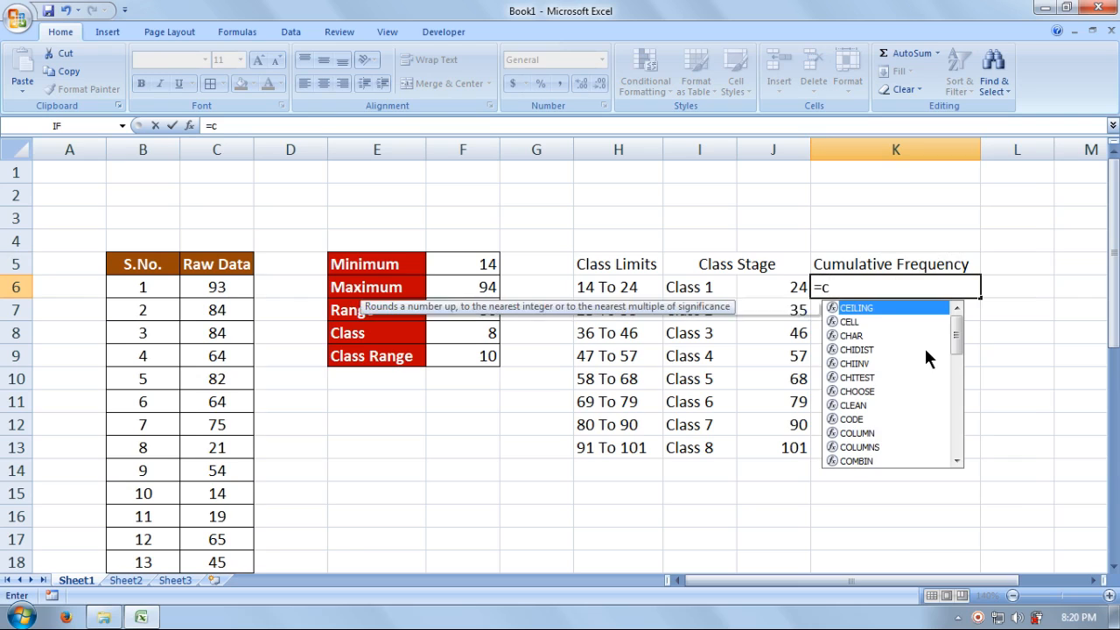
{"action": "type", "text": "ountif"}
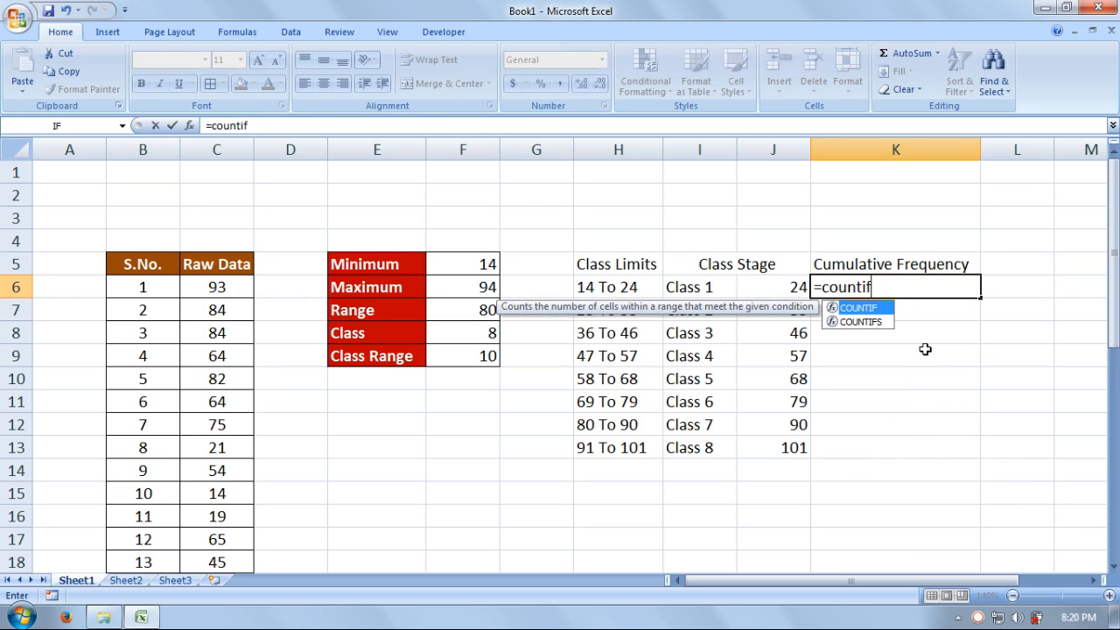
{"action": "type", "text": "("}
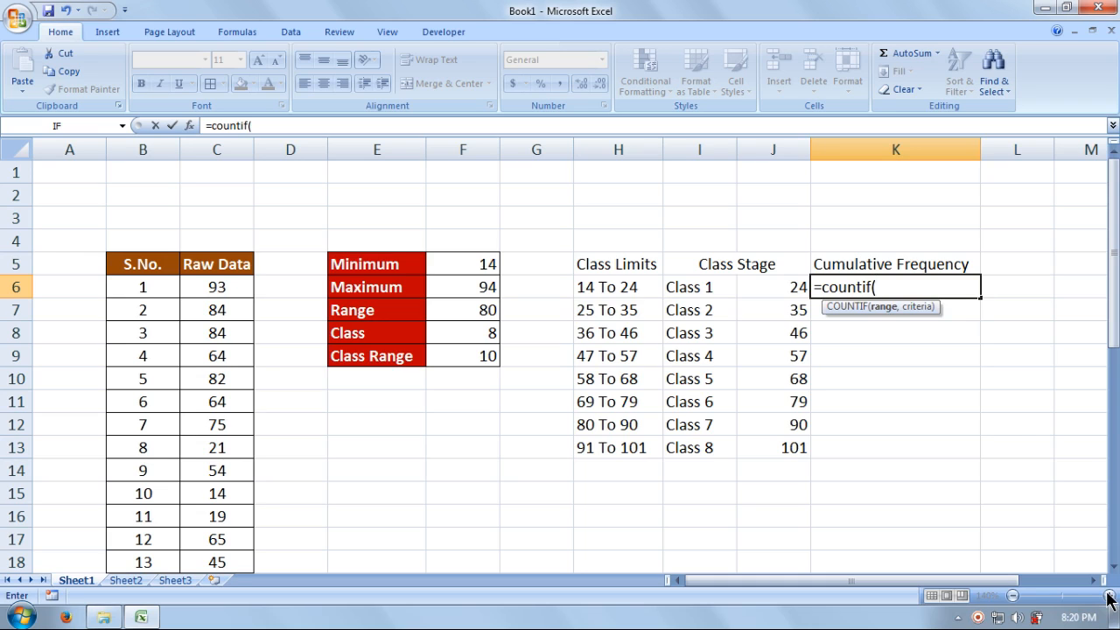
{"action": "left_click_drag", "start_coordinate": [891, 287], "coordinate": [814, 287]}
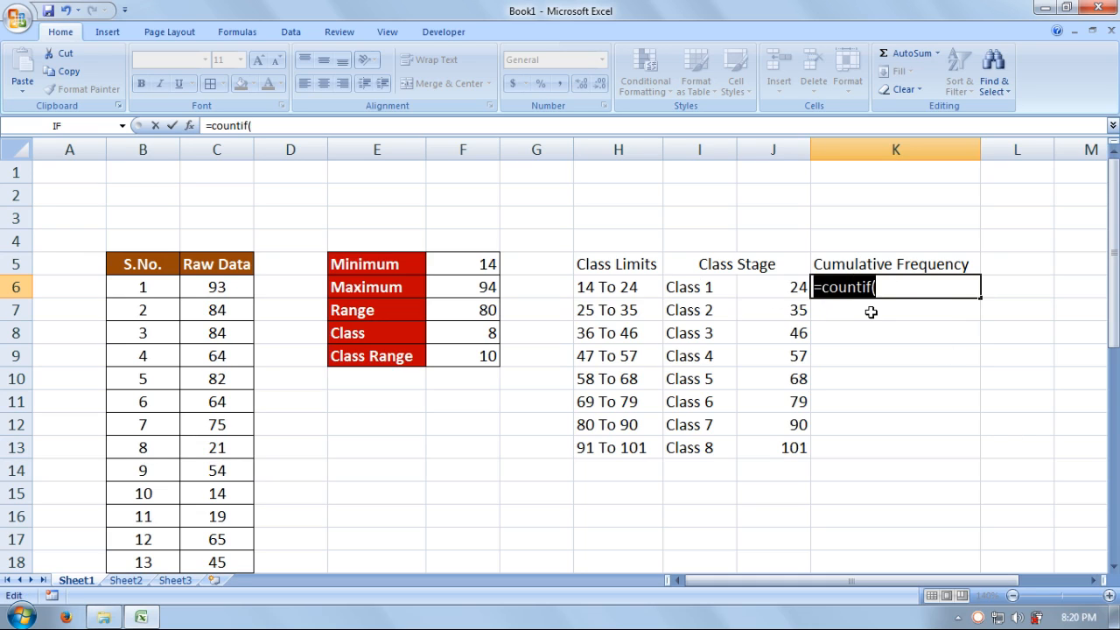
{"action": "key", "text": "BackSpace"}
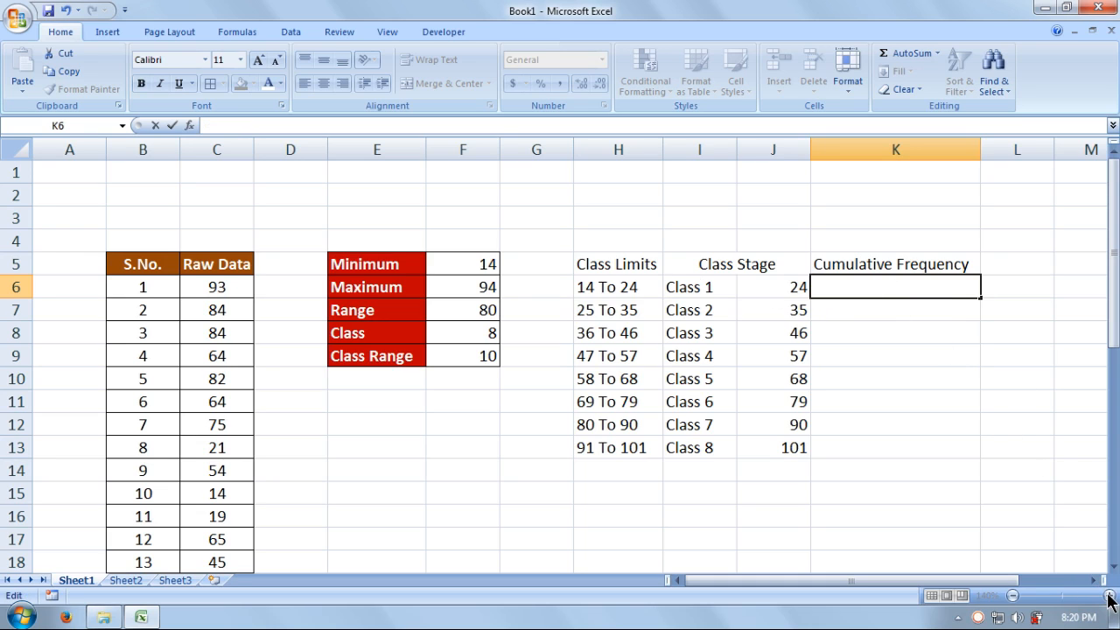
{"action": "left_click", "coordinate": [1006, 447]}
{"action": "left_click", "coordinate": [917, 290]}
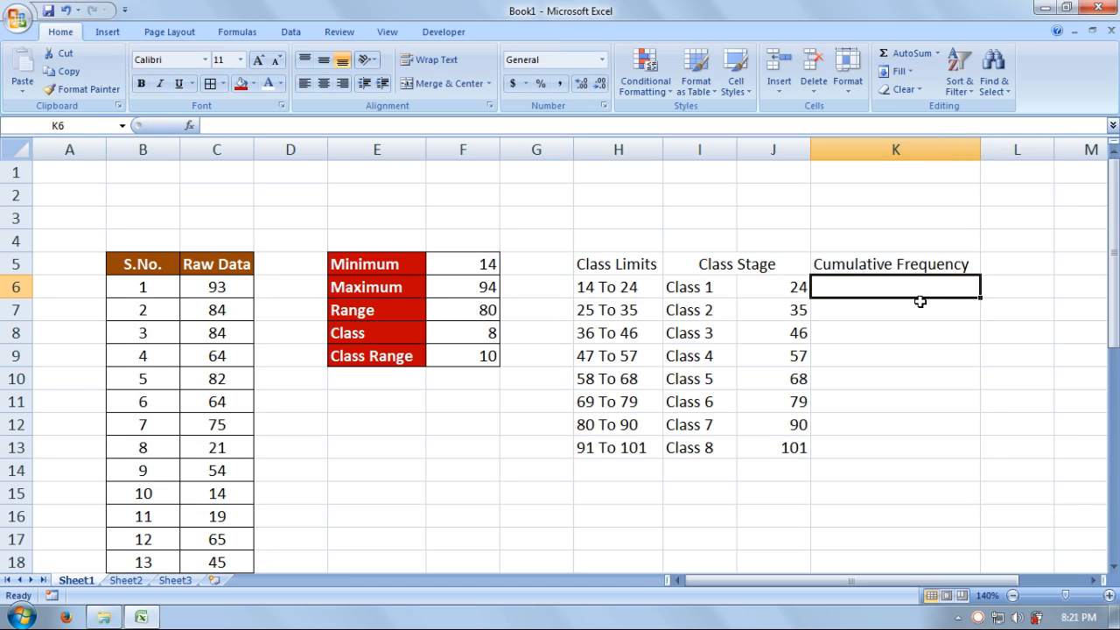
Try to enter the formula =countif(C6:C38,"<=&J6) in cell K6 for the Class 1 cumulative frequency
{"action": "left_click", "coordinate": [1108, 595]}
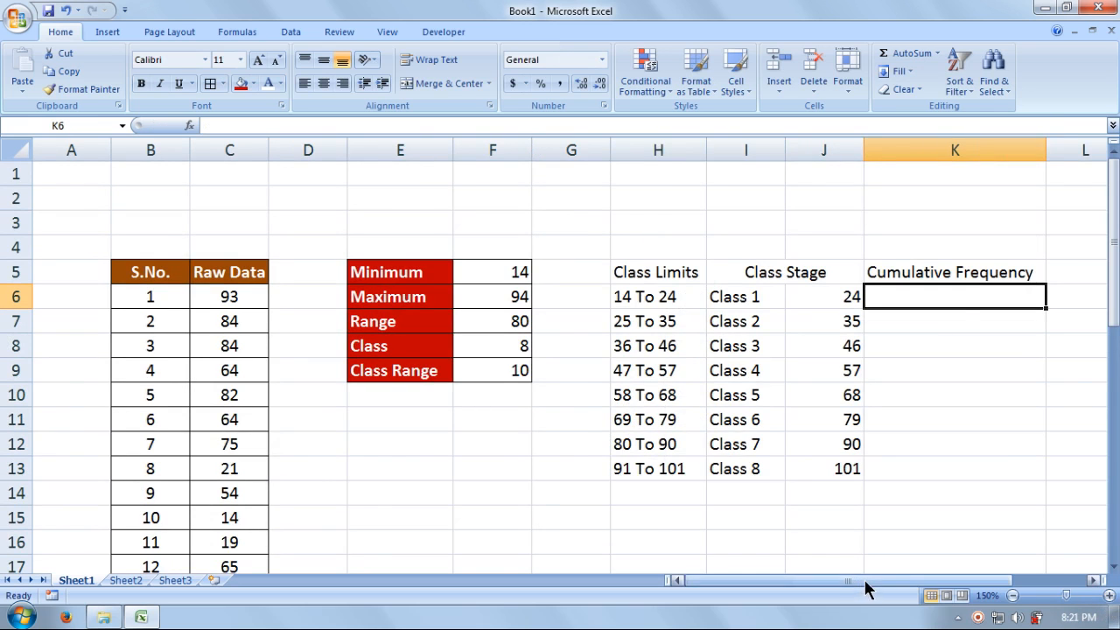
{"action": "left_click_drag", "start_coordinate": [866, 582], "coordinate": [905, 581]}
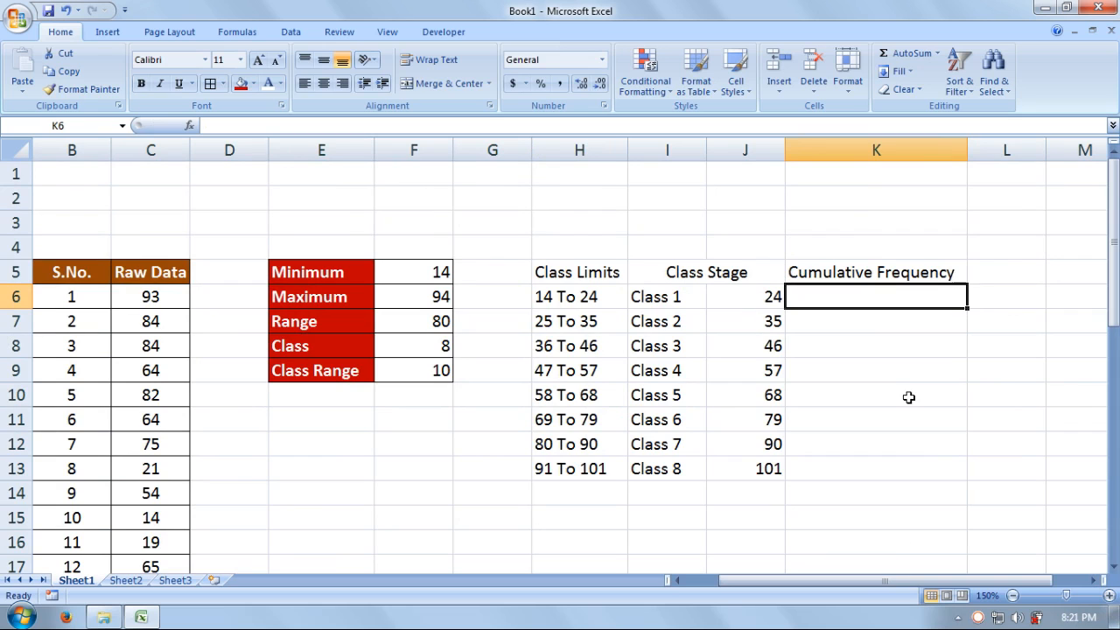
{"action": "type", "text": "="}
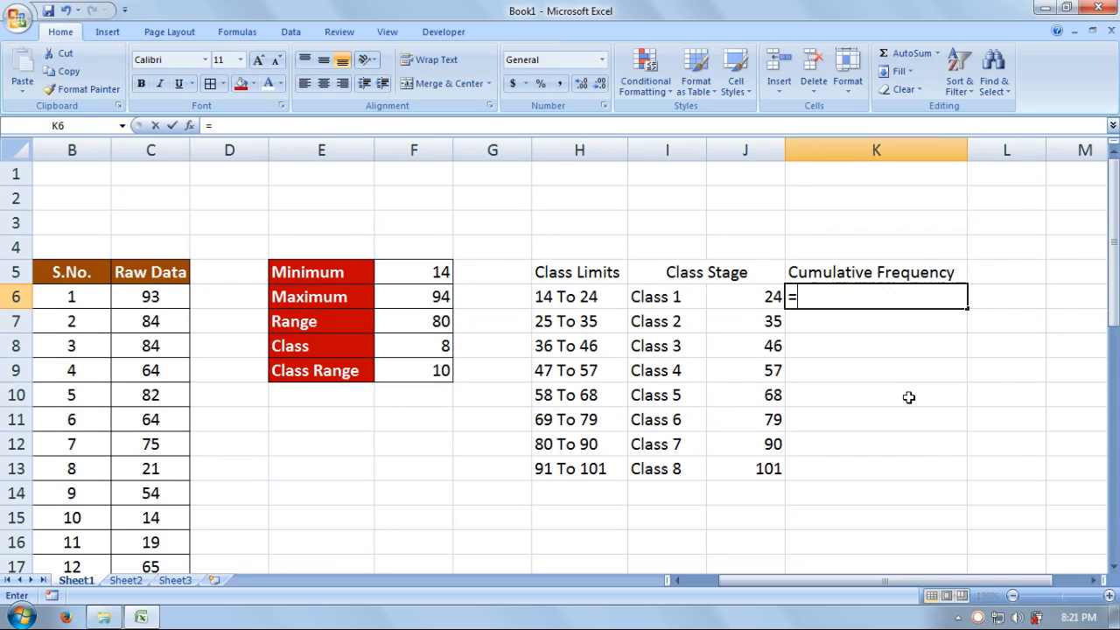
{"action": "type", "text": "countif"}
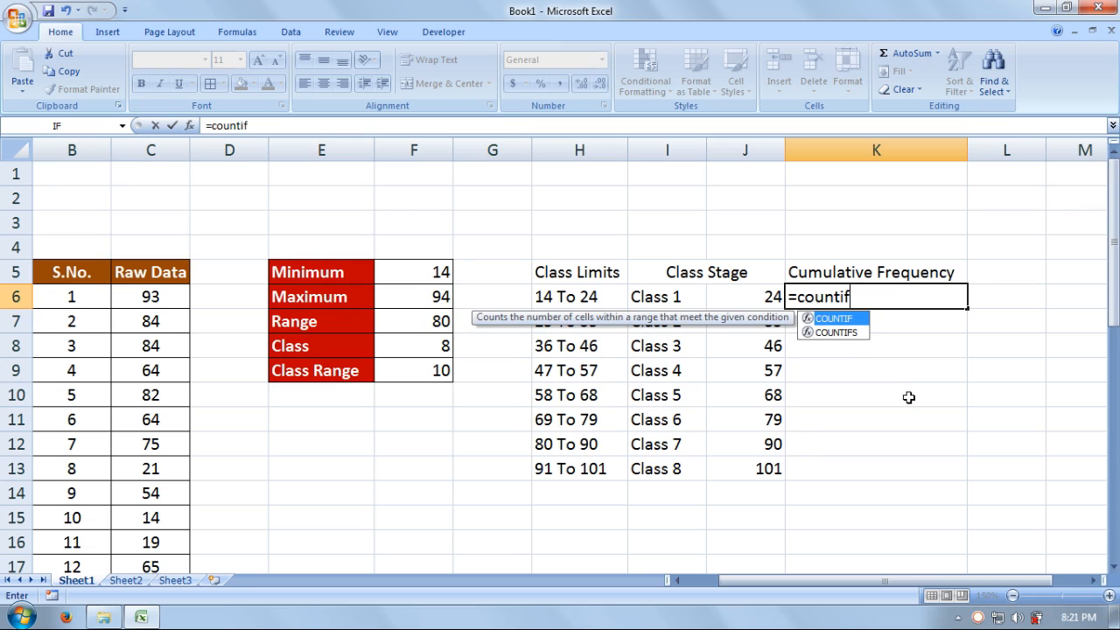
{"action": "type", "text": "("}
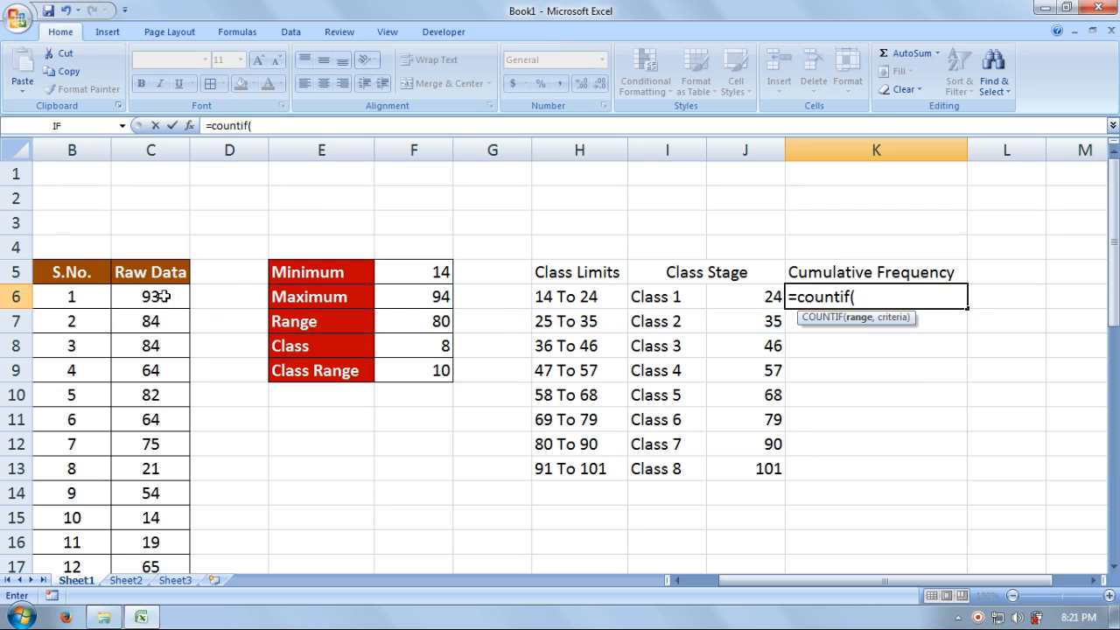
{"action": "left_click_drag", "start_coordinate": [163, 297], "coordinate": [183, 513]}
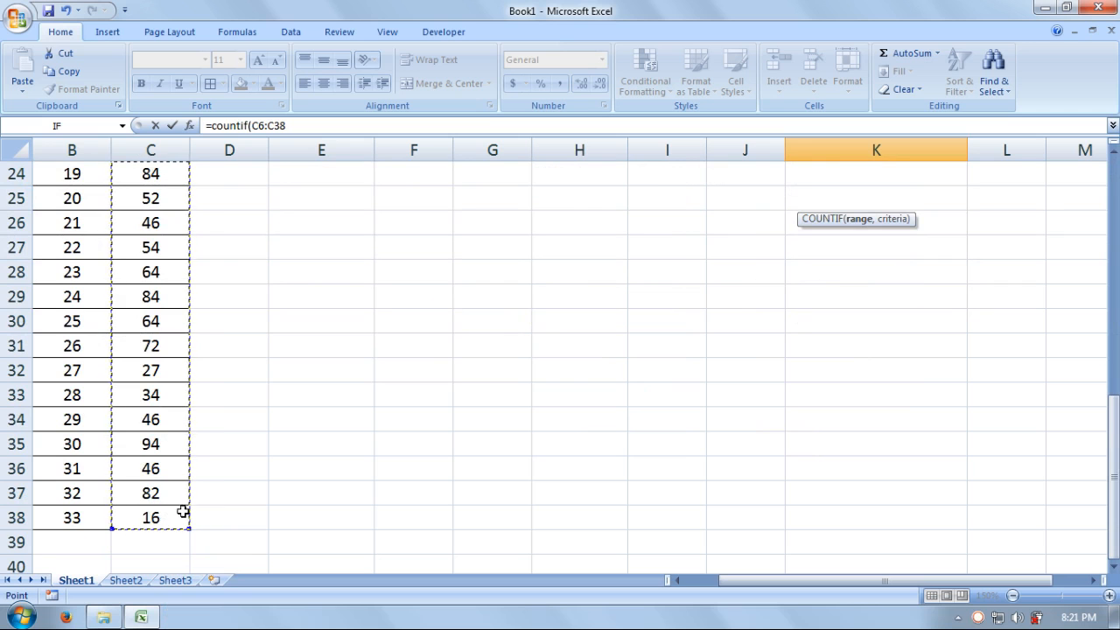
{"action": "left_click_drag", "start_coordinate": [1116, 466], "coordinate": [1115, 263]}
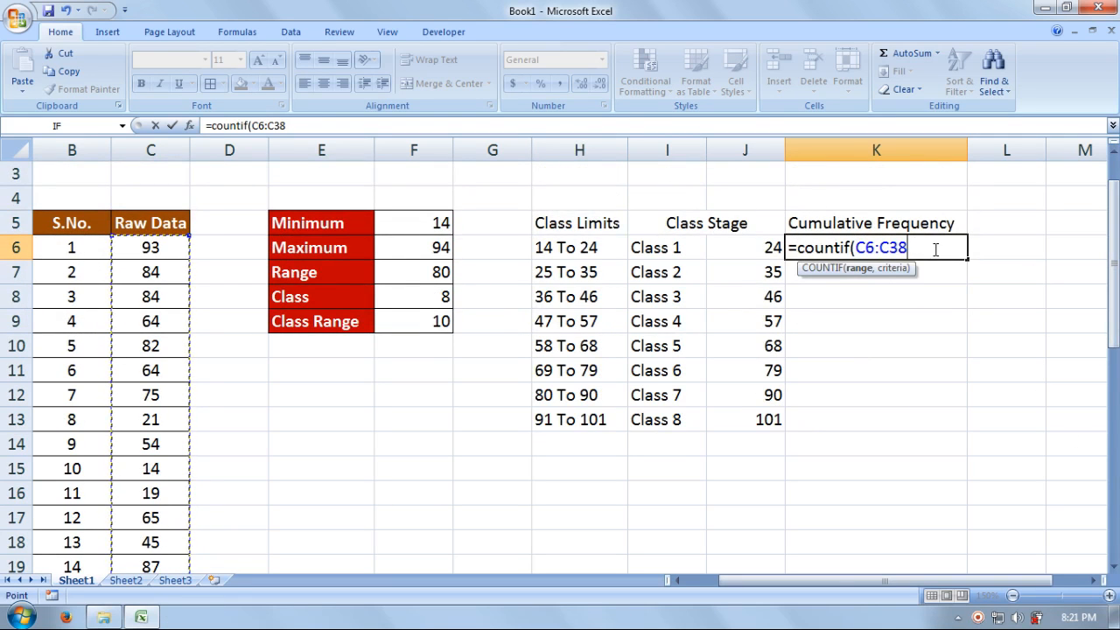
{"action": "type", "text": ","}
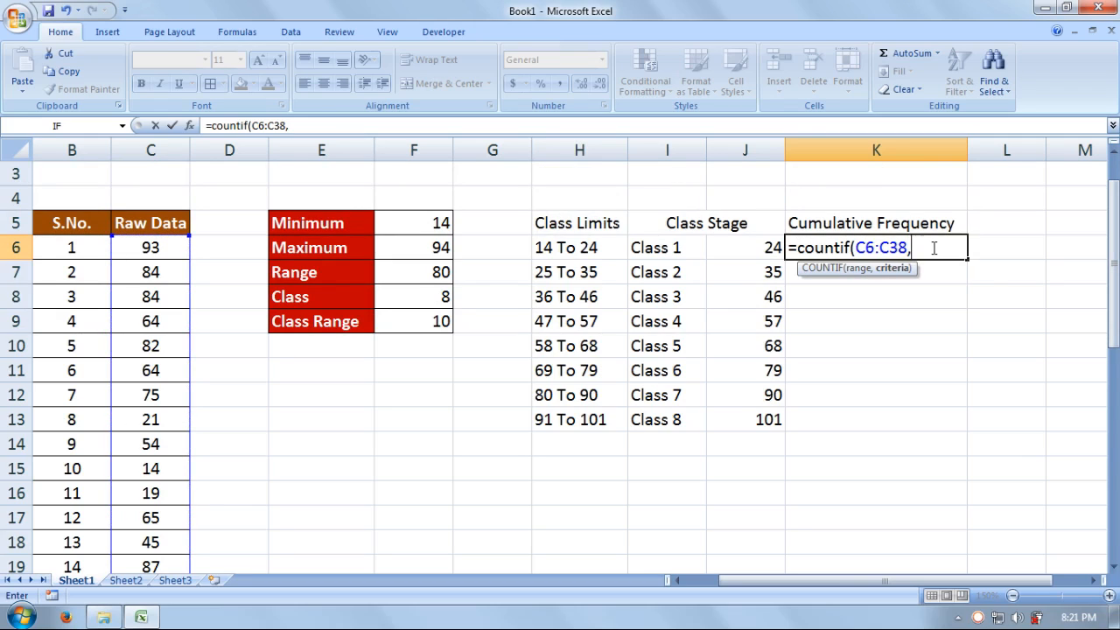
{"action": "type", "text": "\""}
{"action": "type", "text": "<="}
{"action": "left_click", "coordinate": [753, 250]}
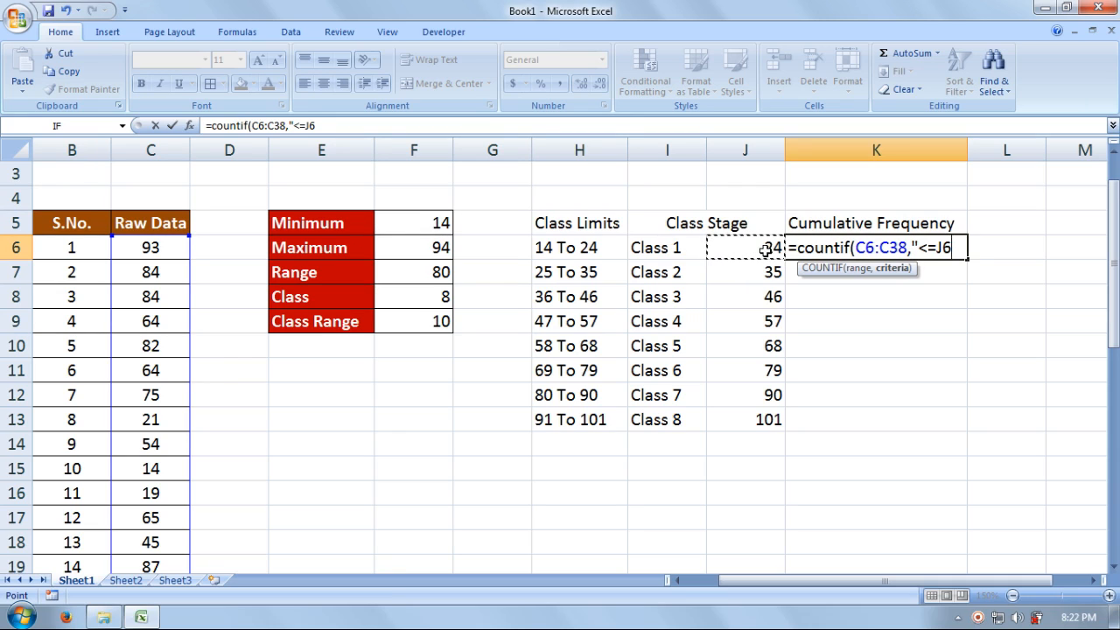
{"action": "type", "text": "&"}
{"action": "key", "text": "BackSpace"}
{"action": "key", "text": "F2"}
{"action": "key", "text": "Left"}
{"action": "key", "text": "Left"}
{"action": "key", "text": "Left"}
{"action": "key", "text": "Left"}
{"action": "type", "text": "&"}
{"action": "key", "text": "Right"}
{"action": "key", "text": "Right"}
{"action": "type", "text": ")"}
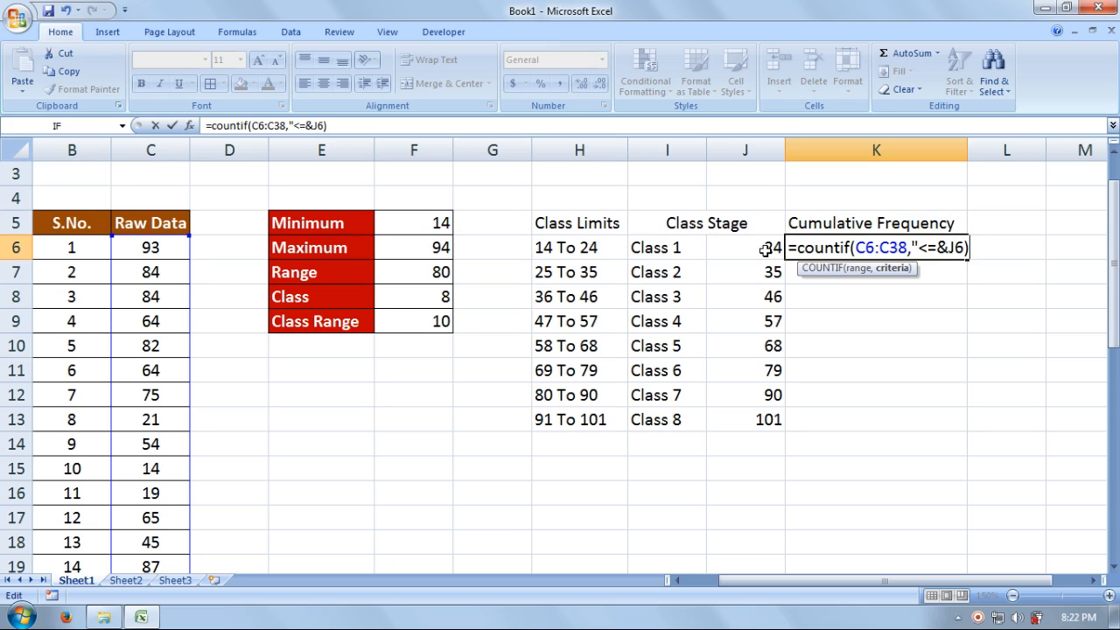
{"action": "type", "text": "\\"}
{"action": "key", "text": "BackSpace"}
{"action": "key", "text": "Return"}
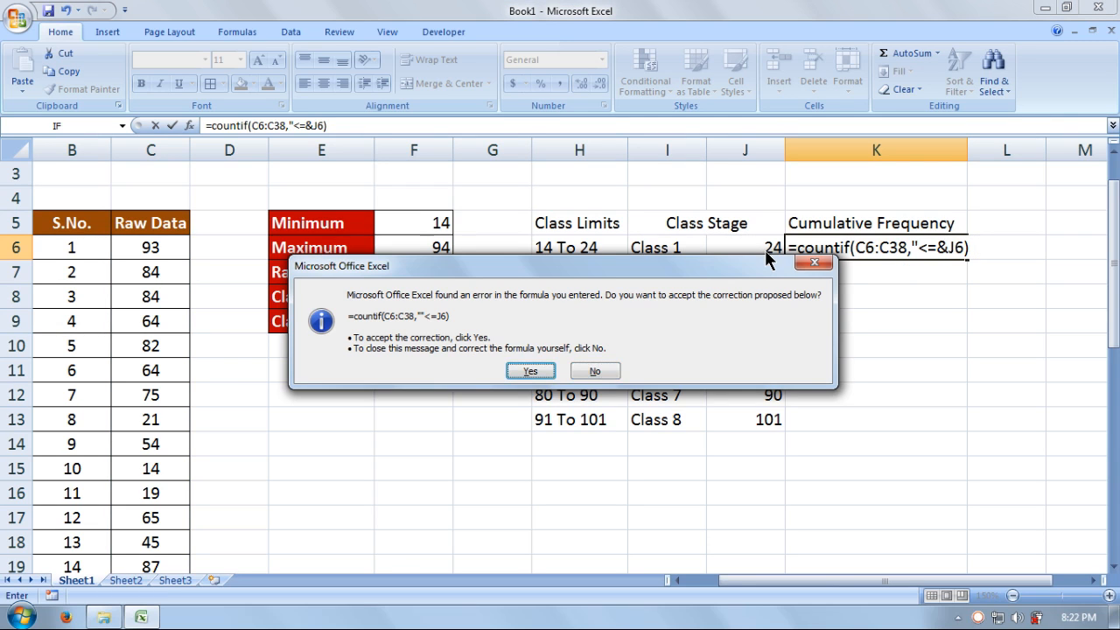
{"action": "key", "text": "n"}
{"action": "key", "text": "Return"}
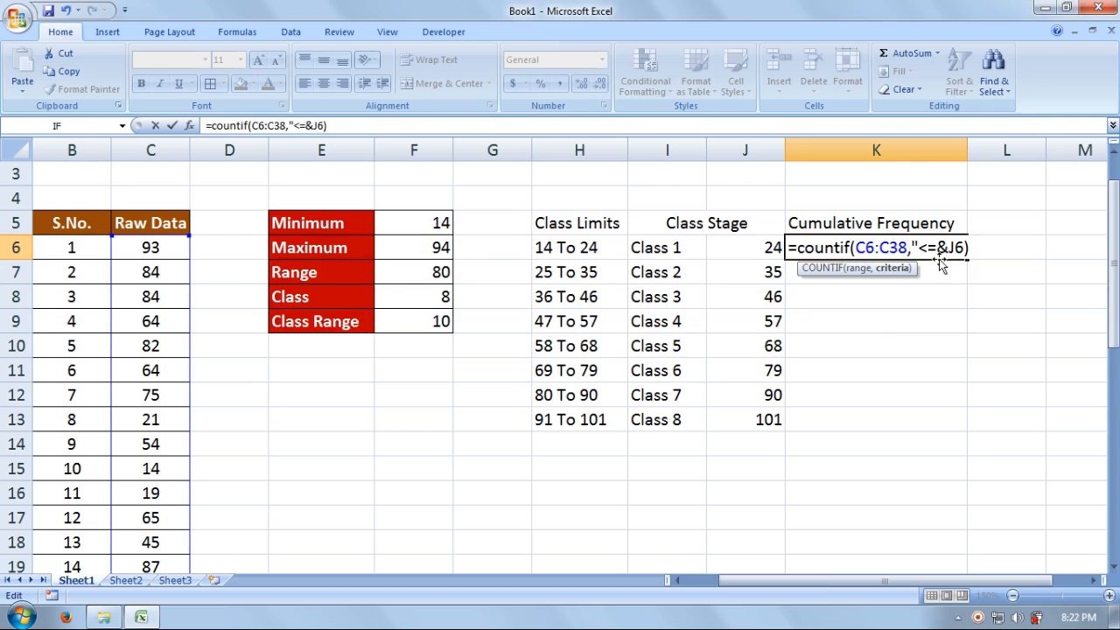
Clear the rejected COUNTIF formula from cell K6 and reselect the empty cell
{"action": "key", "text": "shift+Home"}
{"action": "key", "text": "BackSpace"}
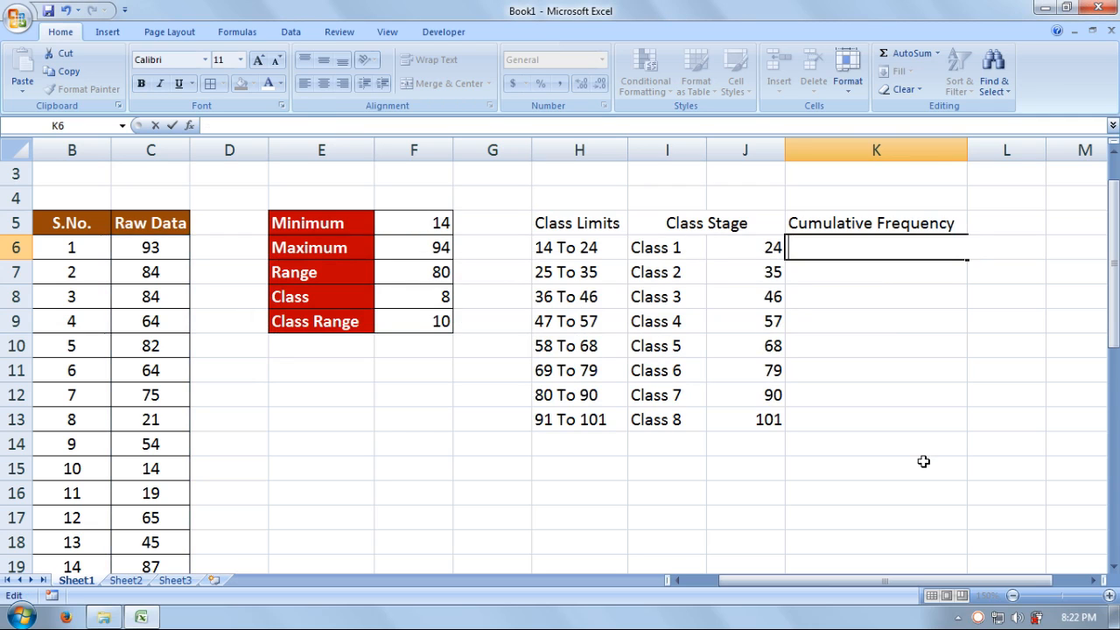
{"action": "key", "text": "Return"}
{"action": "key", "text": "Up"}
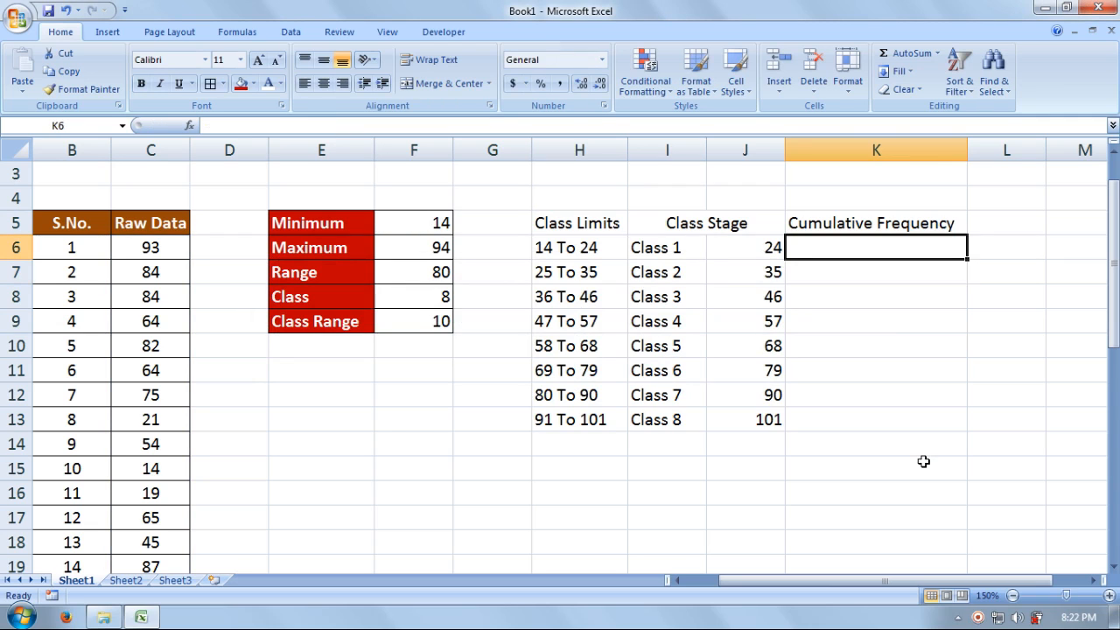
{"action": "type", "text": "=count"}
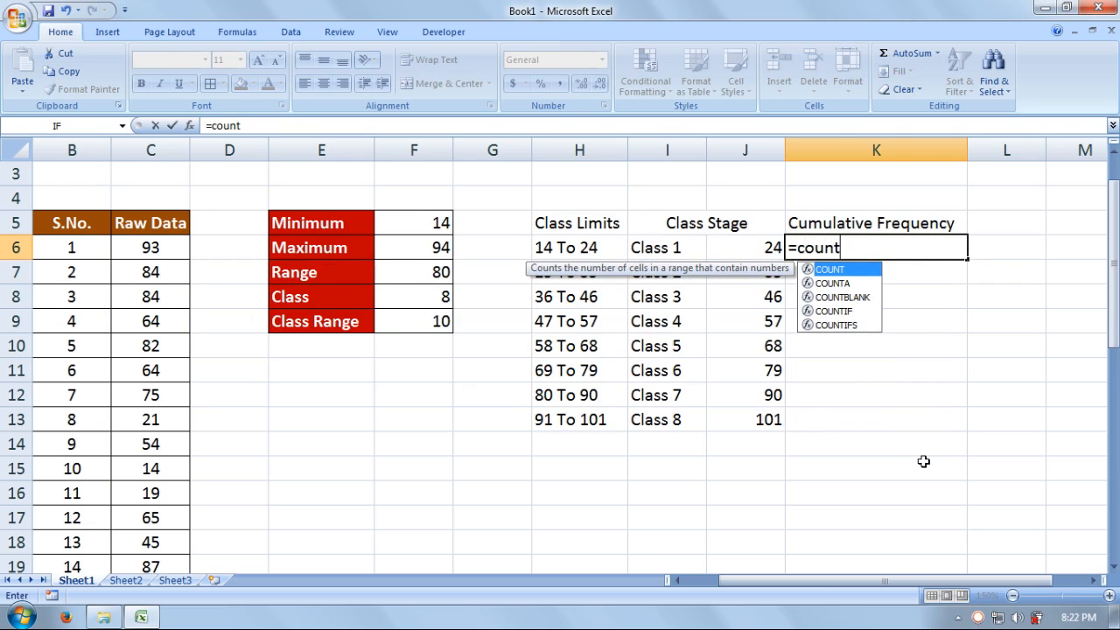
{"action": "type", "text": "if"}
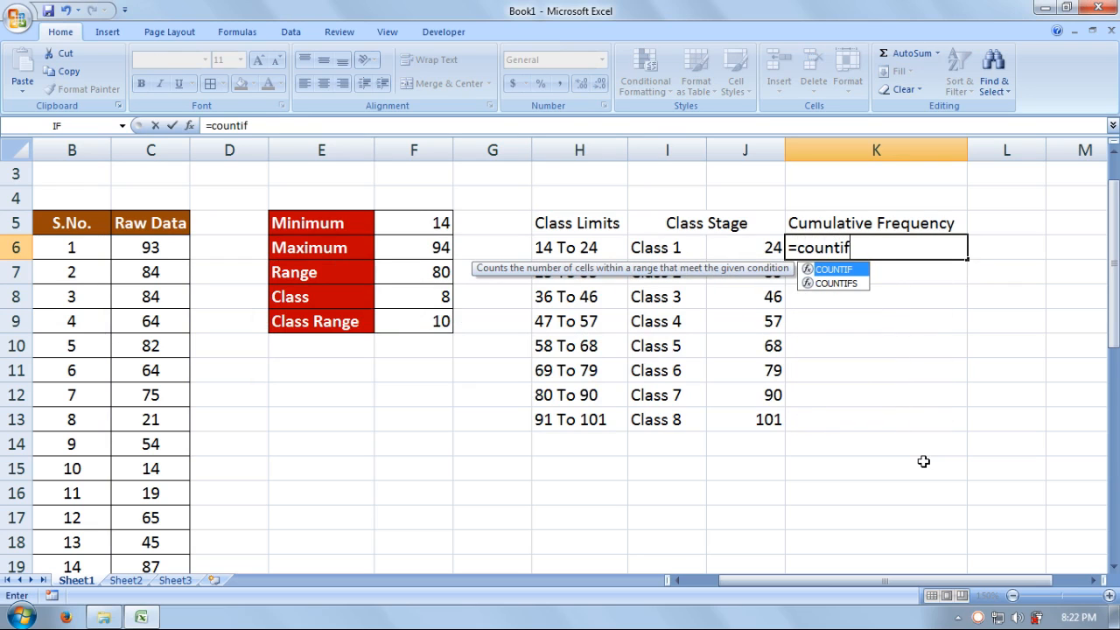
{"action": "type", "text": "("}
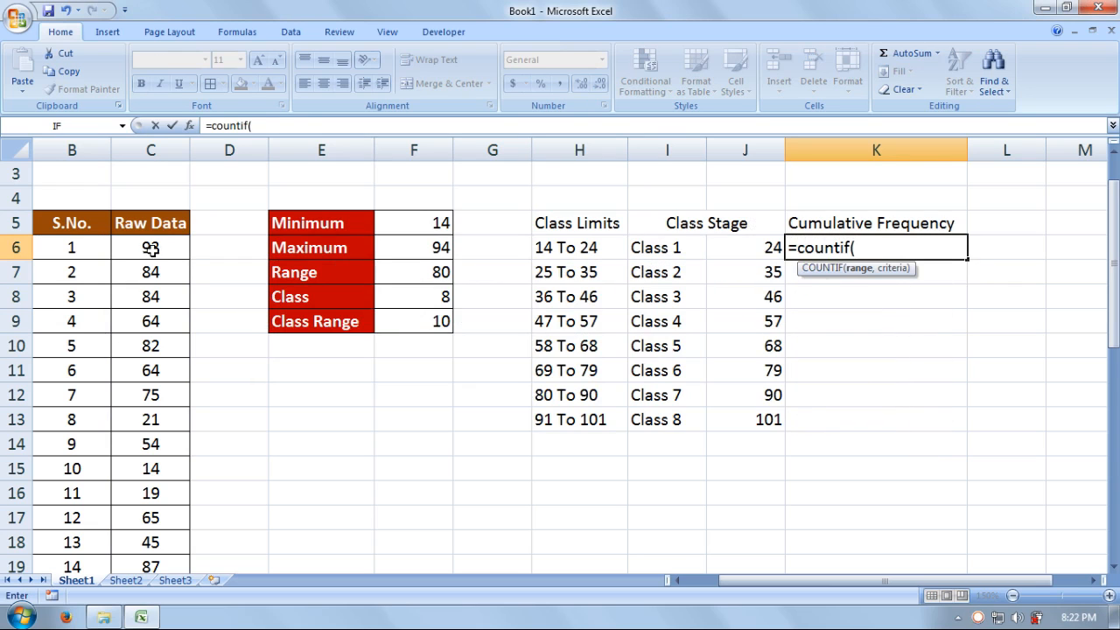
{"action": "left_click_drag", "start_coordinate": [151, 249], "coordinate": [153, 350]}
{"action": "type", "text": ","}
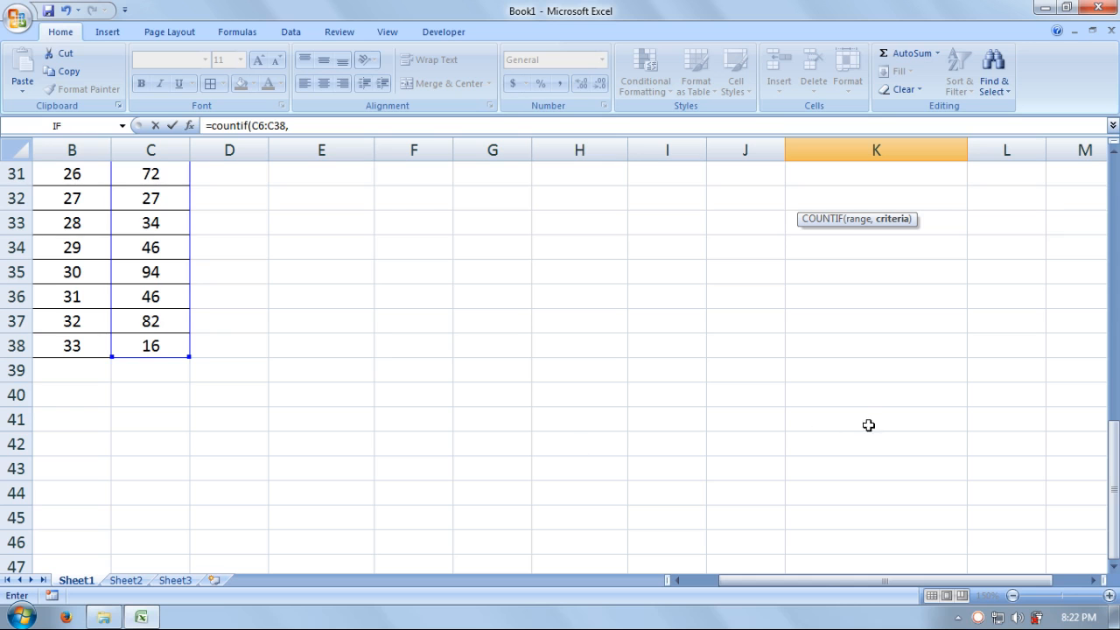
{"action": "left_click_drag", "start_coordinate": [1113, 457], "coordinate": [1113, 220]}
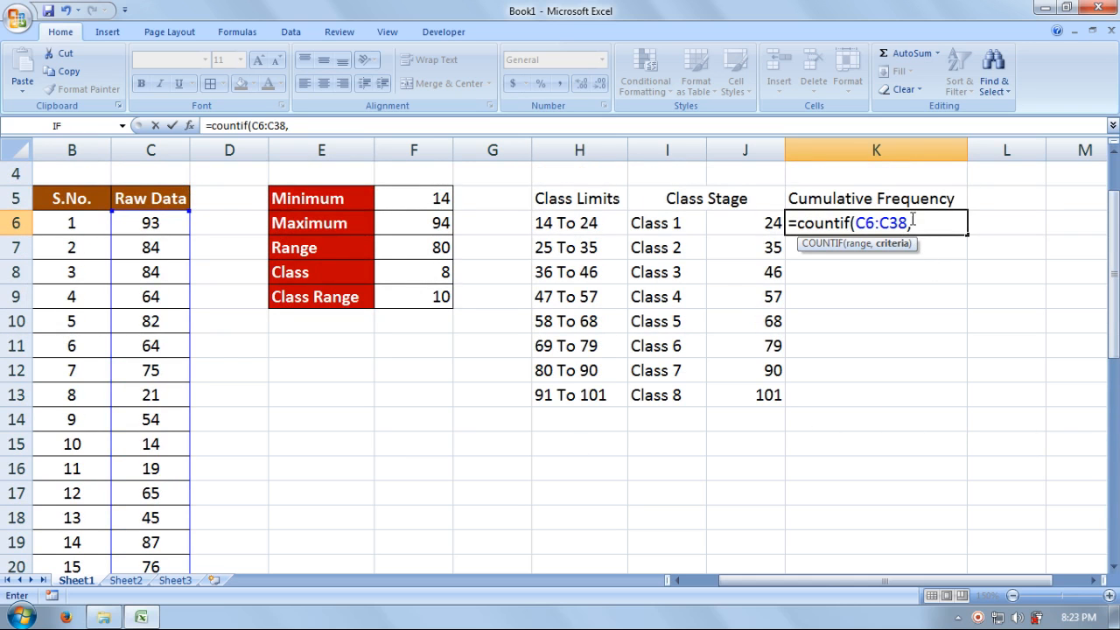
{"action": "left_click_drag", "start_coordinate": [913, 222], "coordinate": [718, 212]}
{"action": "key", "text": "BackSpace"}
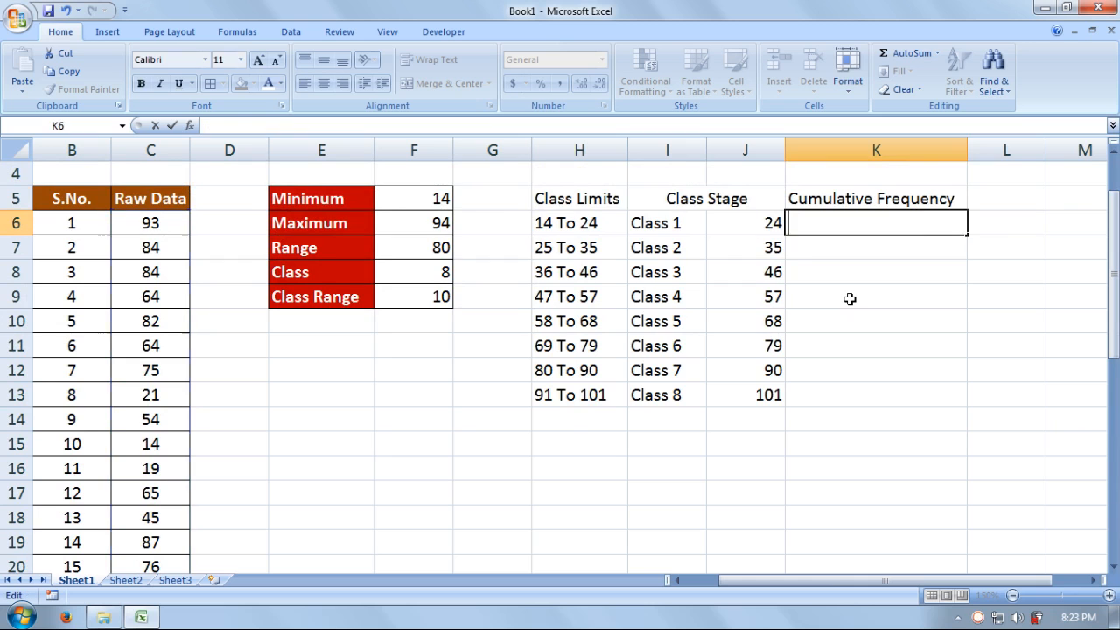
{"action": "left_click", "coordinate": [1037, 422]}
{"action": "left_click", "coordinate": [940, 317]}
{"action": "left_click", "coordinate": [890, 227]}
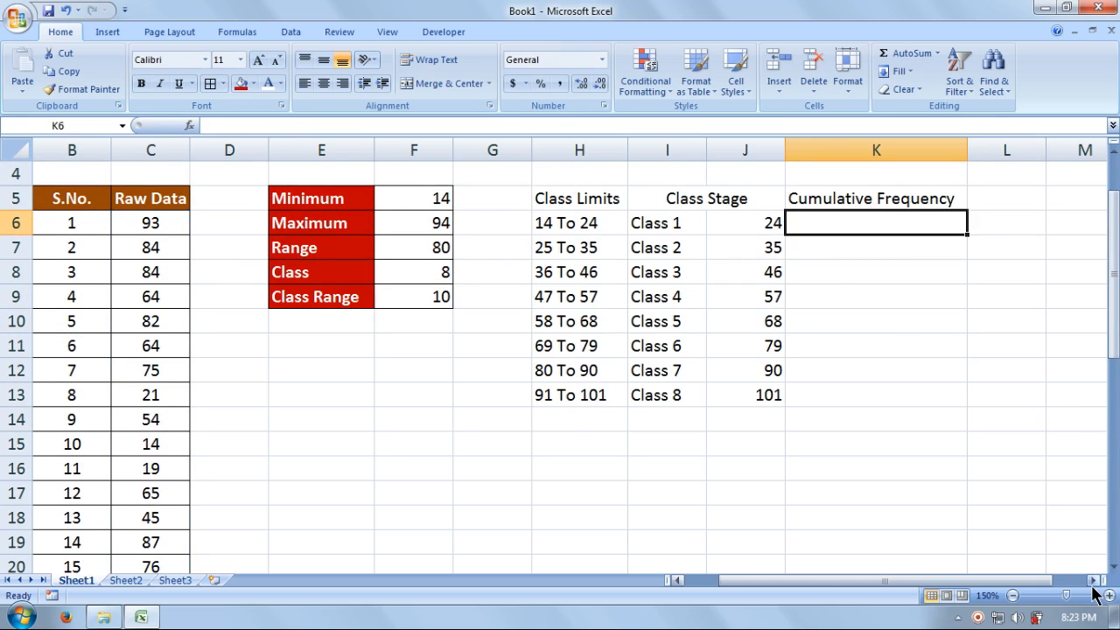
Set the worksheet zoom to 100% and select cell K6 for the Class 1 cumulative frequency
{"action": "left_click", "coordinate": [1013, 595]}
{"action": "left_click", "coordinate": [1012, 595]}
{"action": "left_click", "coordinate": [1012, 595]}
{"action": "left_click", "coordinate": [1012, 595]}
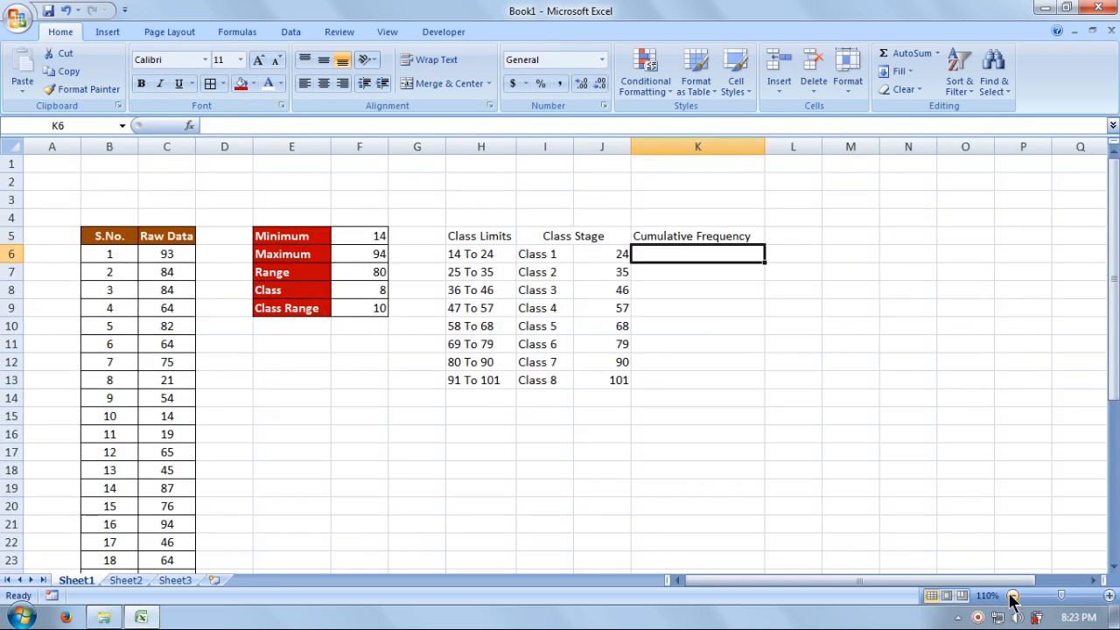
{"action": "left_click", "coordinate": [1012, 595]}
{"action": "left_click", "coordinate": [1113, 485]}
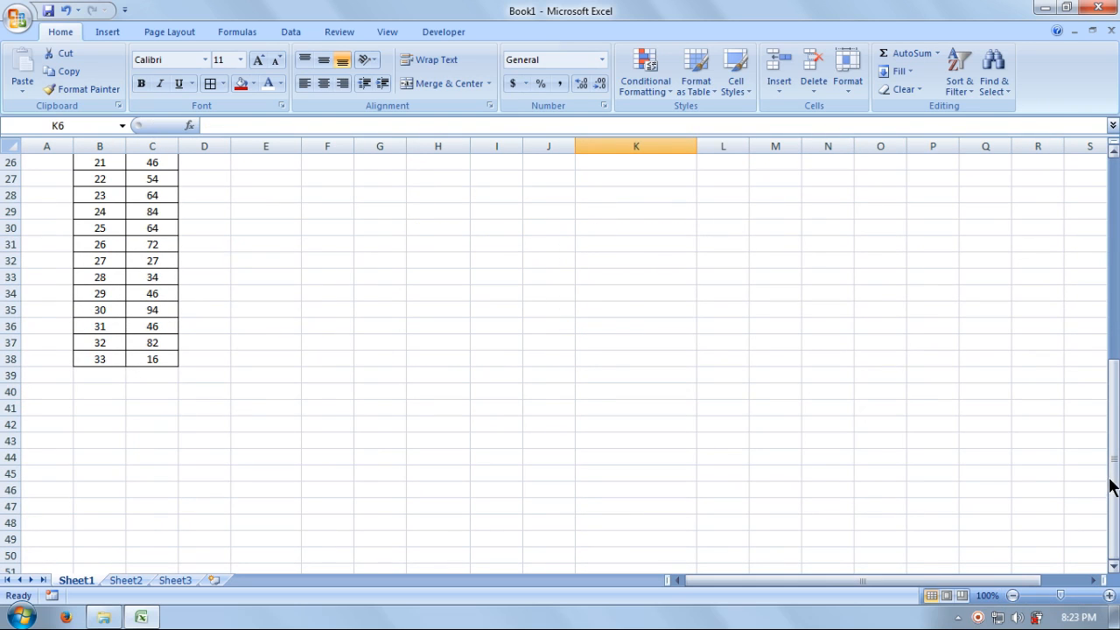
{"action": "left_click_drag", "start_coordinate": [1117, 428], "coordinate": [1117, 337]}
{"action": "left_click_drag", "start_coordinate": [1117, 322], "coordinate": [1118, 320]}
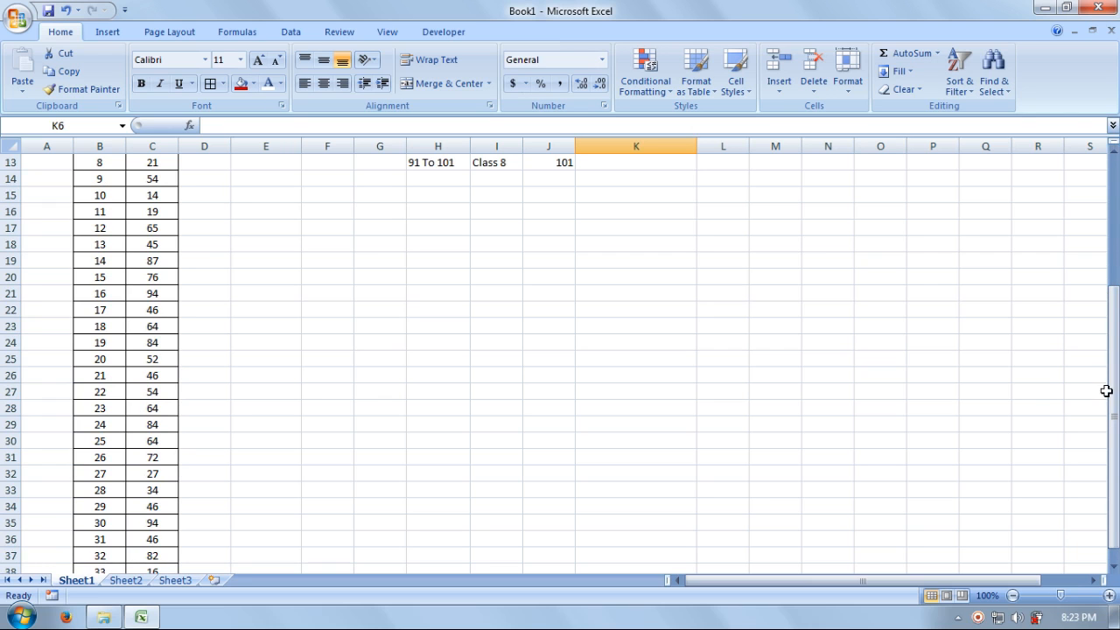
{"action": "left_click", "coordinate": [1012, 595]}
{"action": "left_click", "coordinate": [1012, 595]}
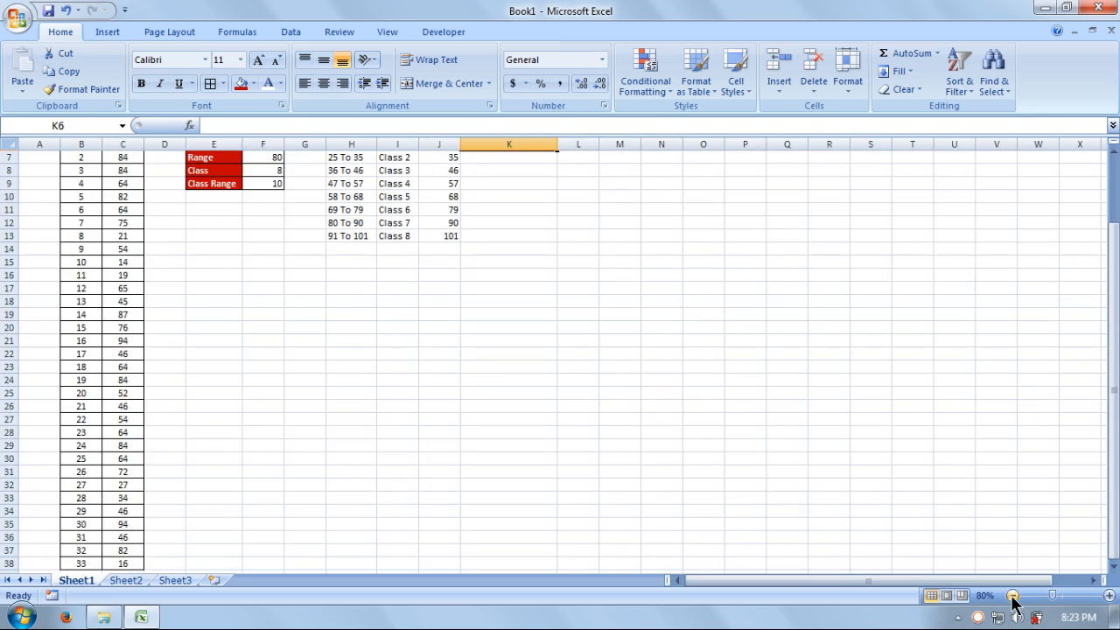
{"action": "left_click_drag", "start_coordinate": [1114, 390], "coordinate": [1113, 385]}
{"action": "left_click", "coordinate": [1110, 596]}
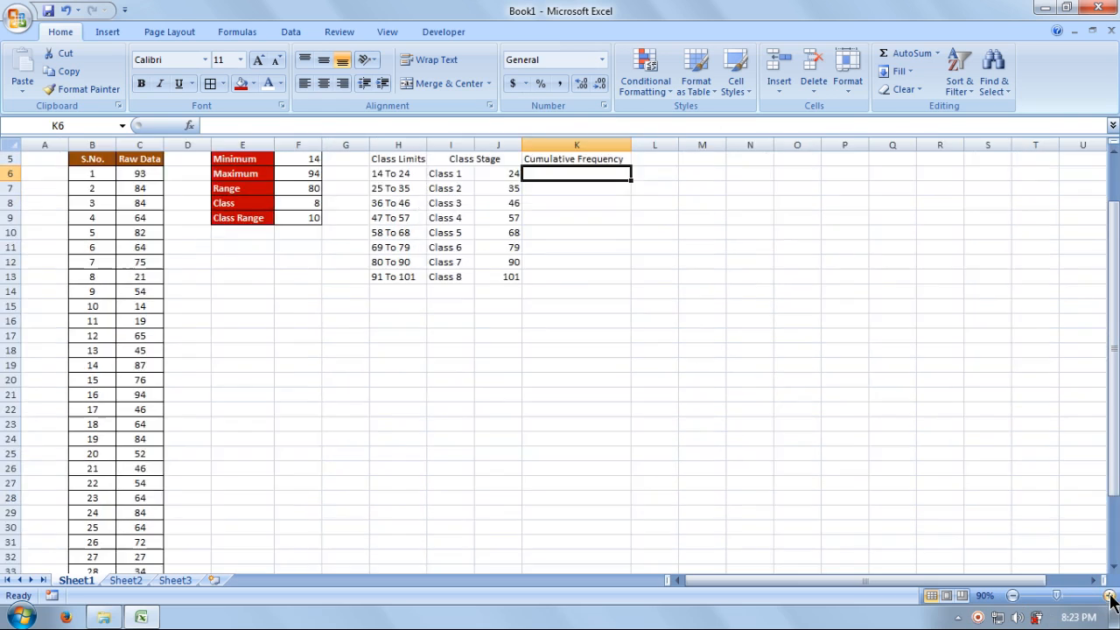
{"action": "left_click", "coordinate": [1109, 595]}
{"action": "left_click", "coordinate": [842, 374]}
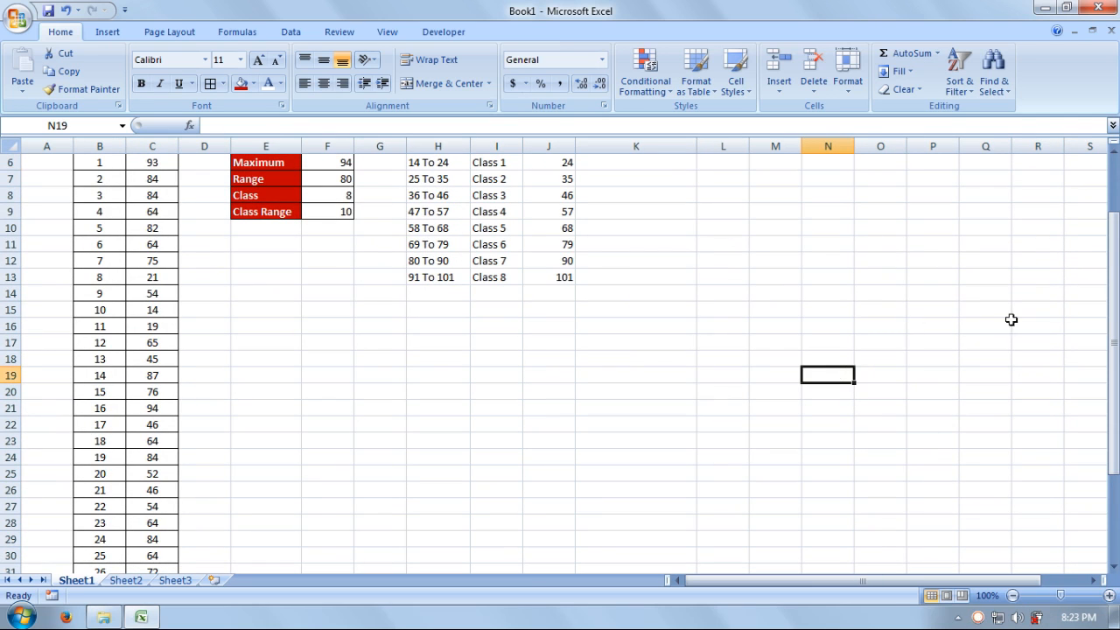
{"action": "scroll", "coordinate": [612, 367], "scroll_direction": "up", "scroll_amount": 2}
{"action": "left_click", "coordinate": [665, 244]}
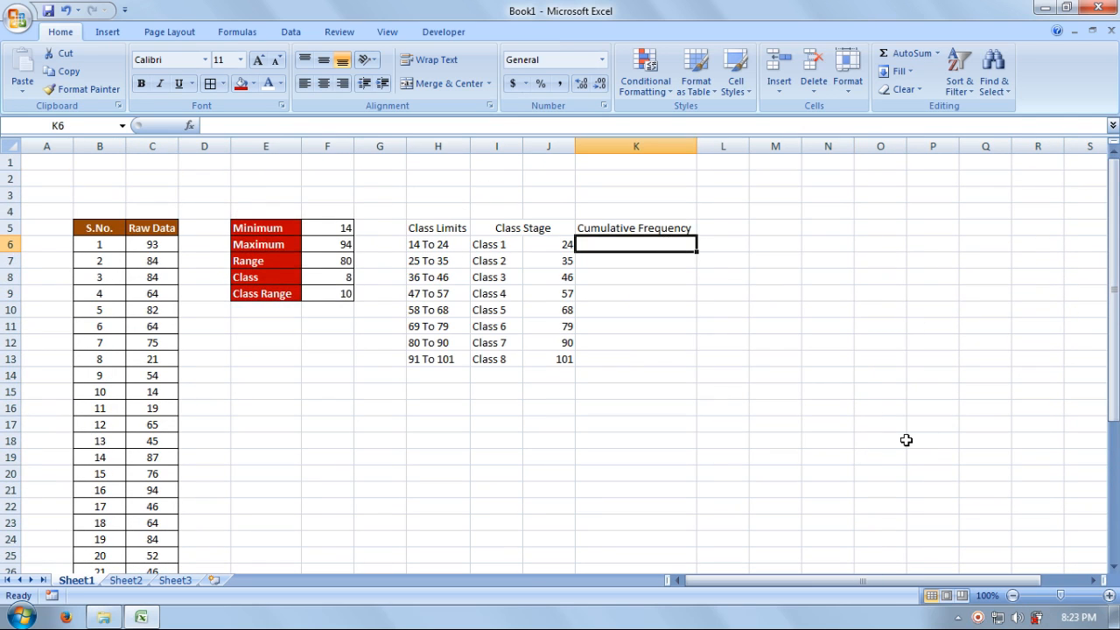
Enter the formula =COUNTIF(C6:C38,"<="&J6) in cell K6 for the Class 1 cumulative frequency
{"action": "type", "text": "=co"}
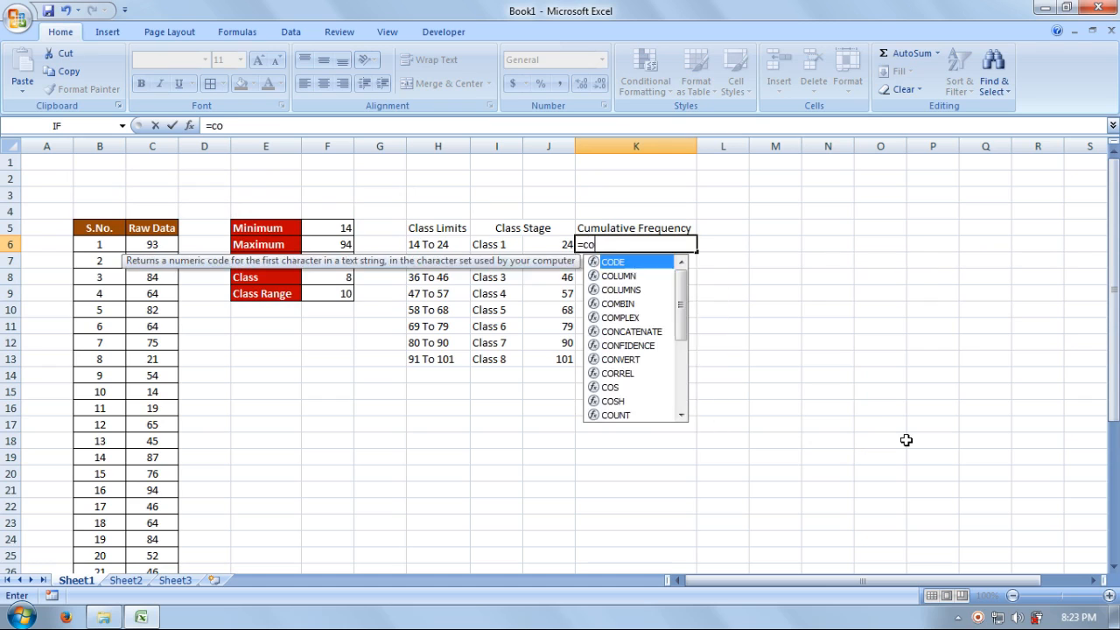
{"action": "type", "text": "untif"}
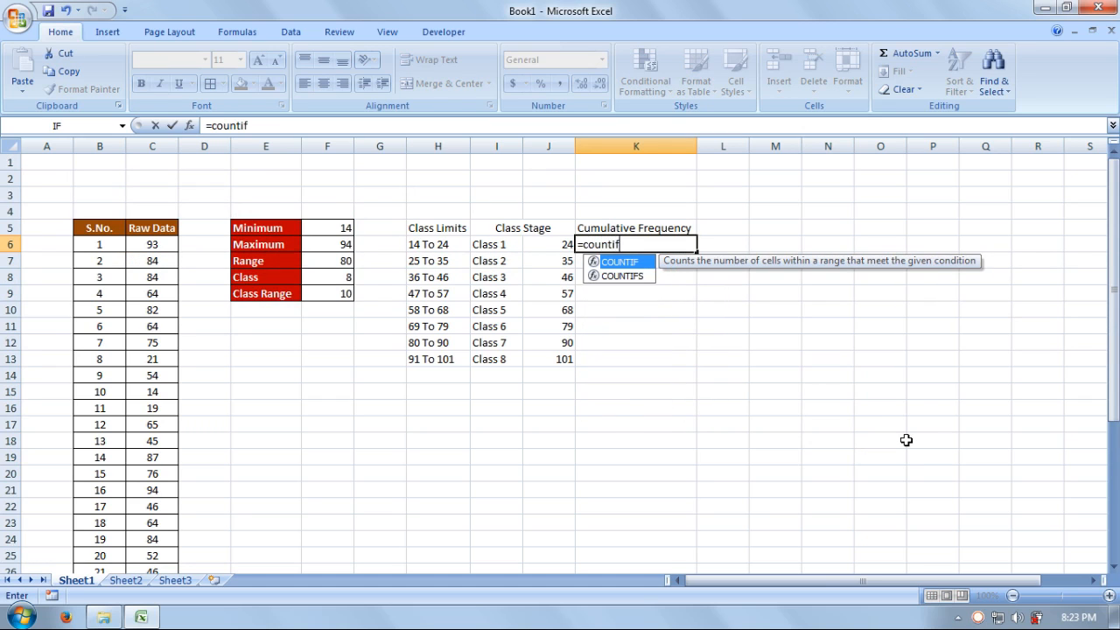
{"action": "type", "text": "("}
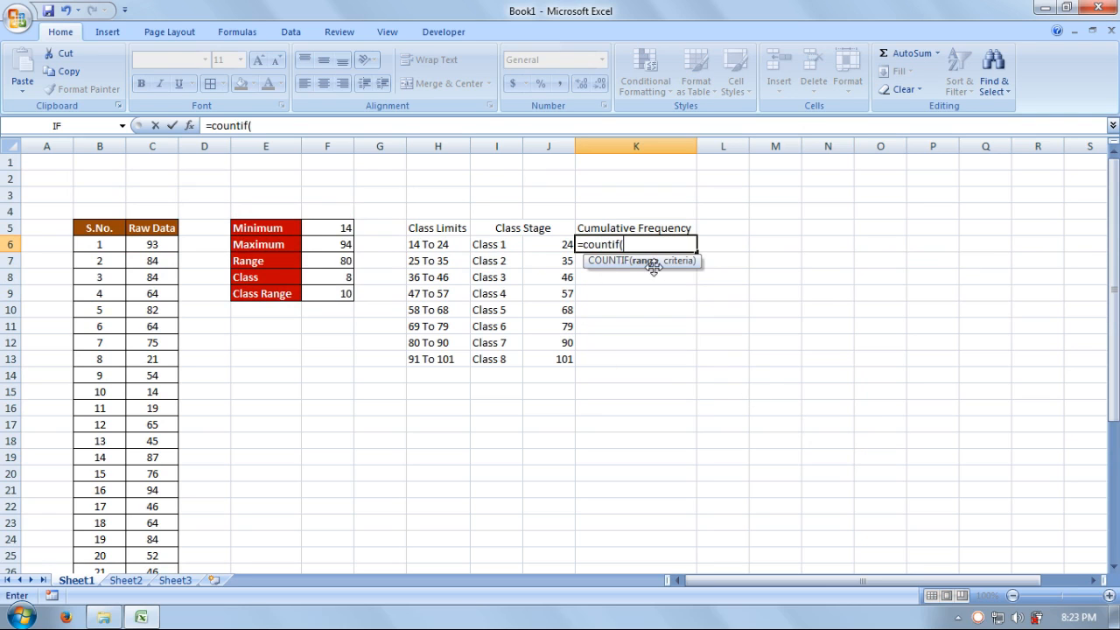
{"action": "left_click_drag", "start_coordinate": [154, 245], "coordinate": [160, 535]}
{"action": "left_click_drag", "start_coordinate": [1115, 482], "coordinate": [1113, 319]}
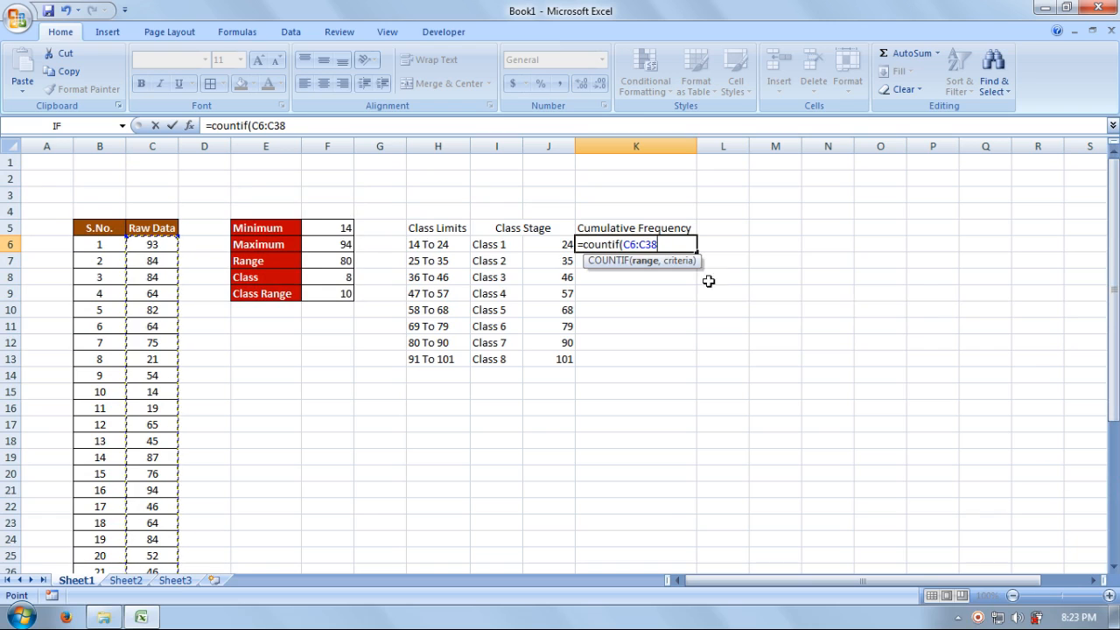
{"action": "type", "text": ","}
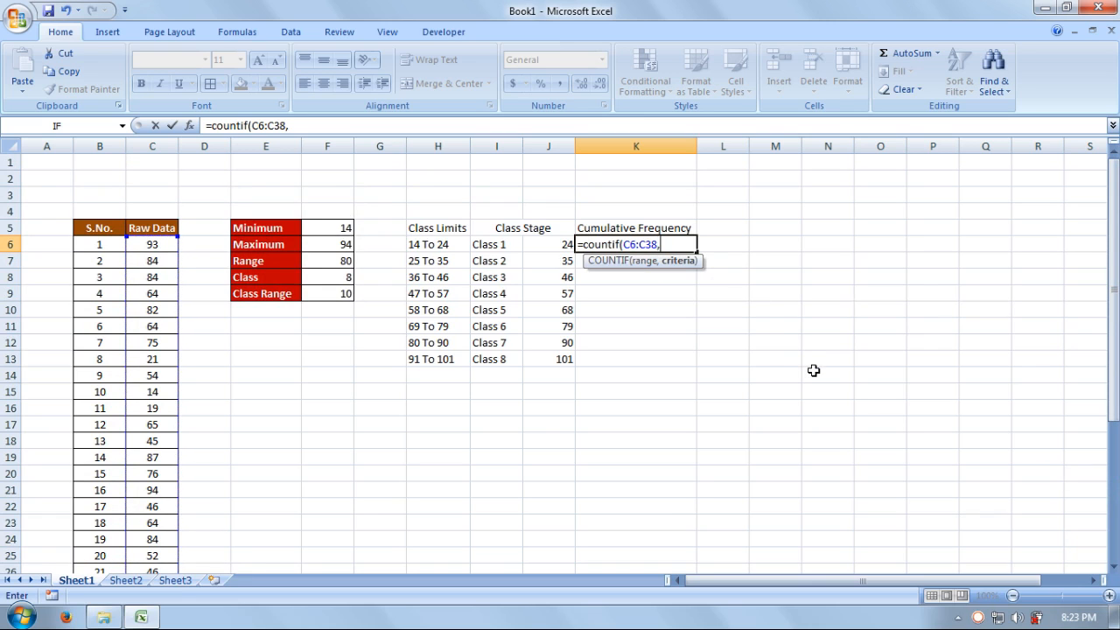
{"action": "type", "text": "\"<"}
{"action": "type", "text": "="}
{"action": "type", "text": "\"&"}
{"action": "left_click", "coordinate": [534, 245]}
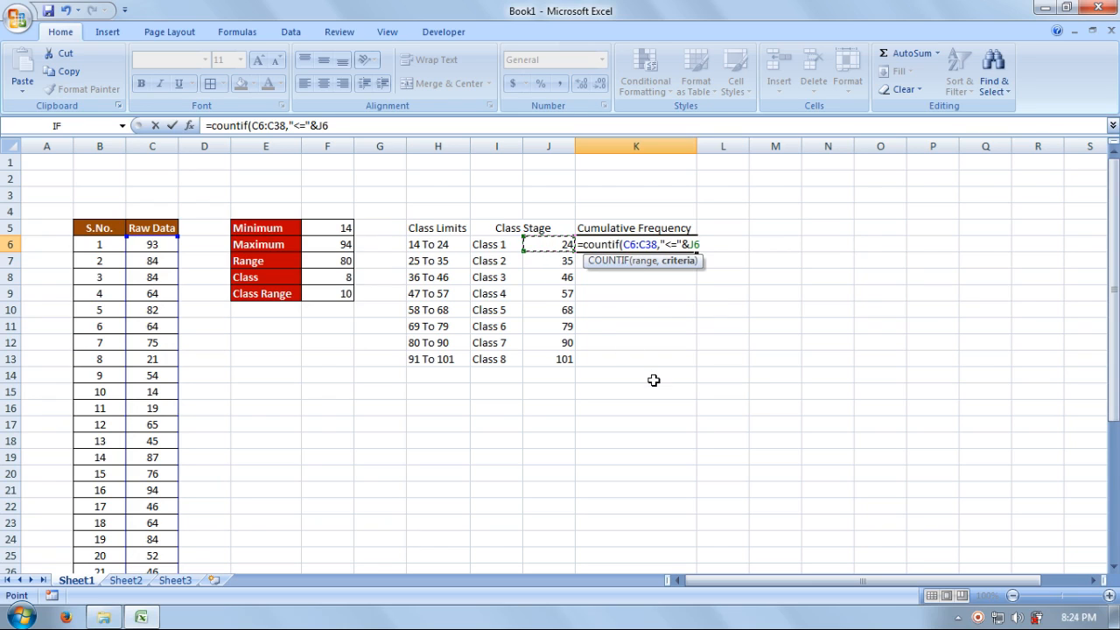
{"action": "type", "text": ")"}
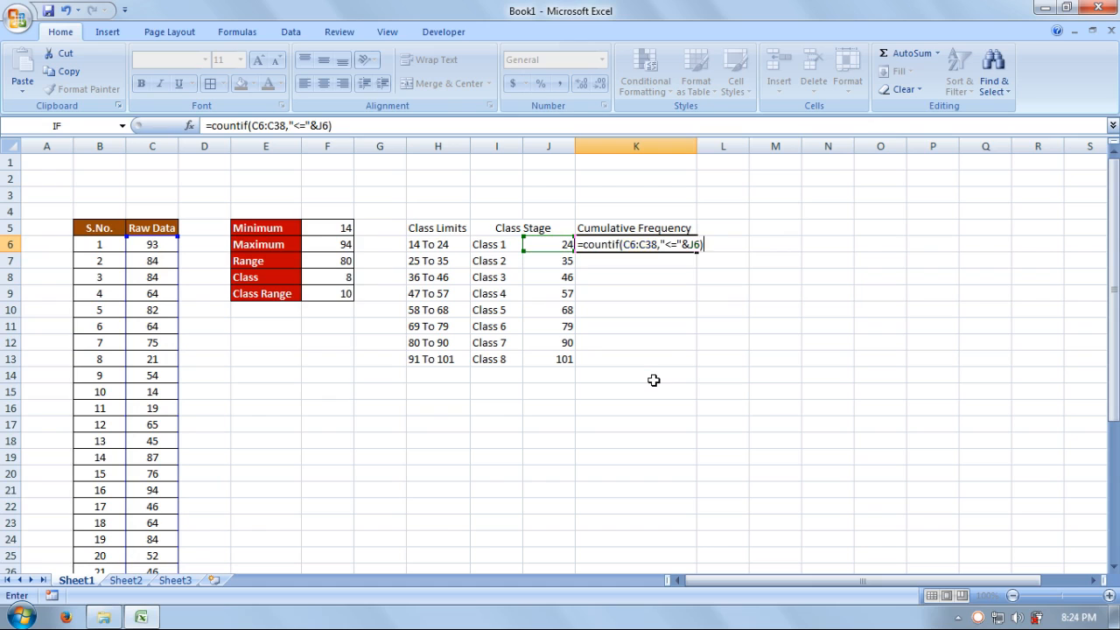
{"action": "key", "text": "Return"}
{"action": "key", "text": "Up"}
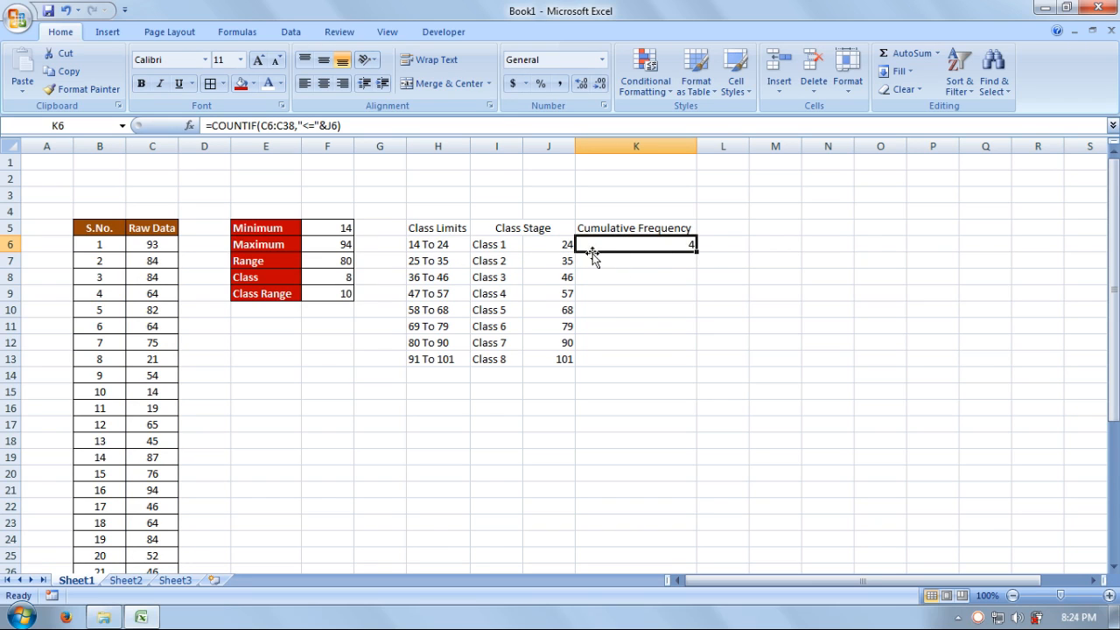
Enter the formula =COUNTIF(C6:C38,"<="&J7) in cell K7 for the Class 2 cumulative frequency
{"action": "left_click", "coordinate": [668, 257]}
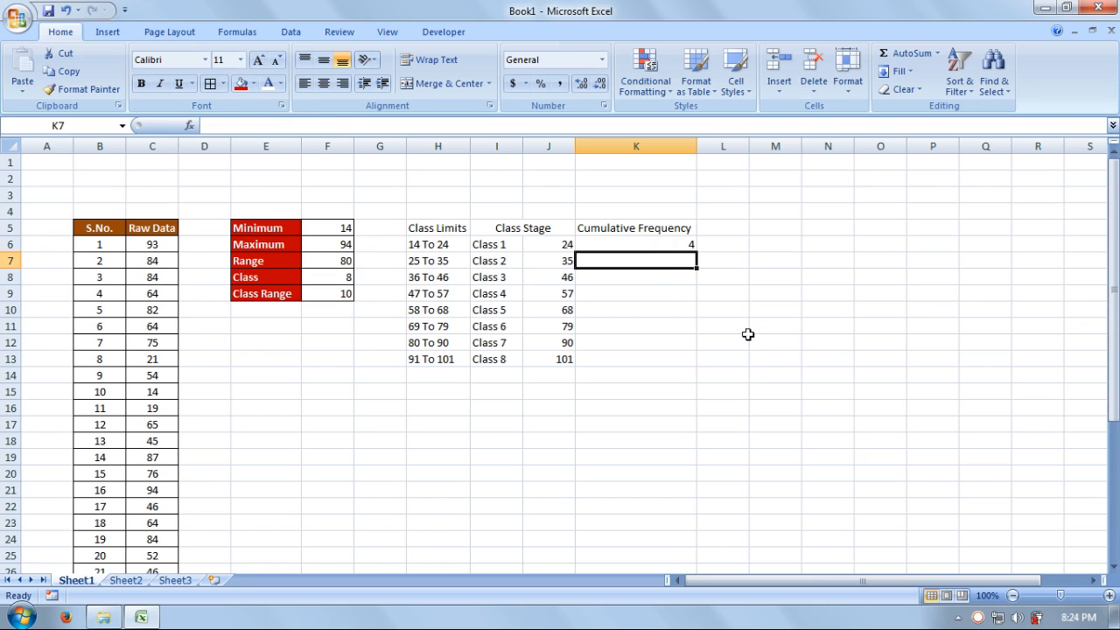
{"action": "type", "text": "="}
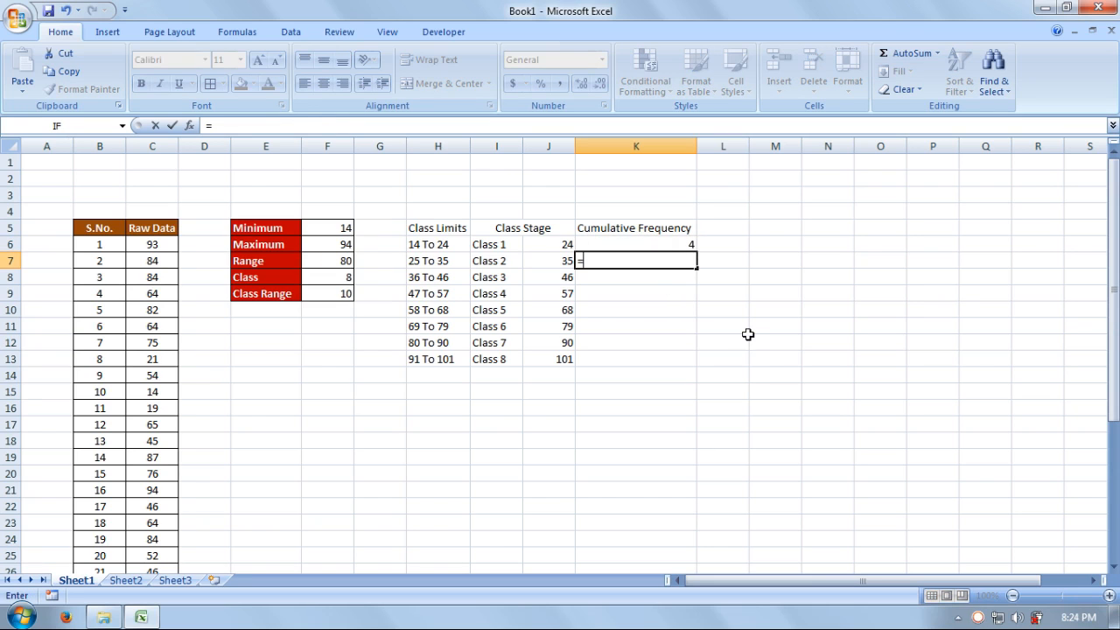
{"action": "type", "text": "count"}
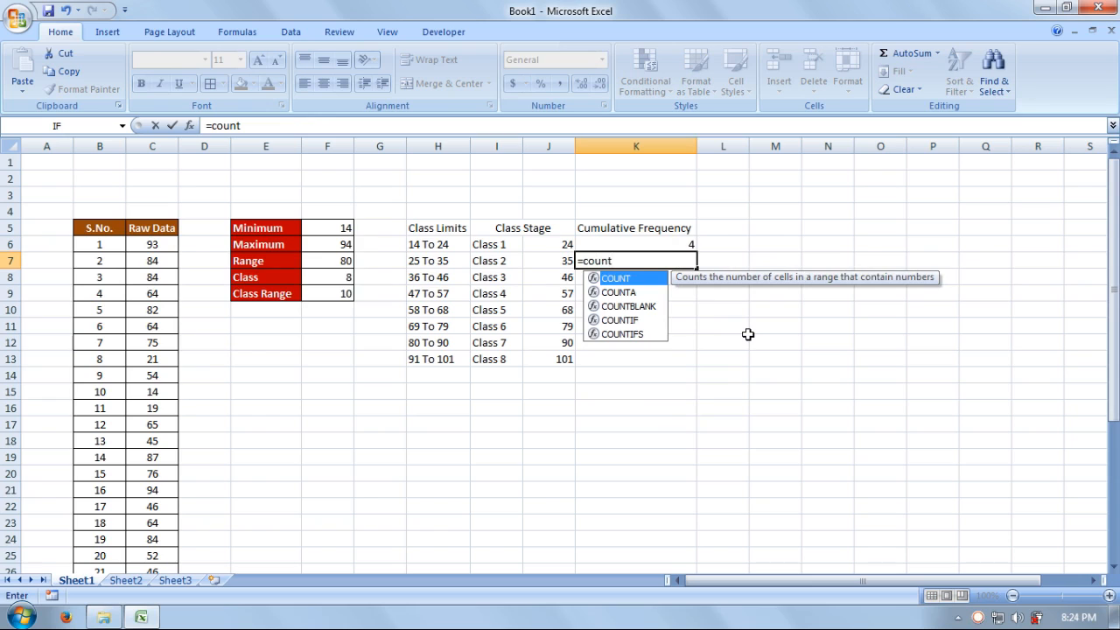
{"action": "type", "text": "if"}
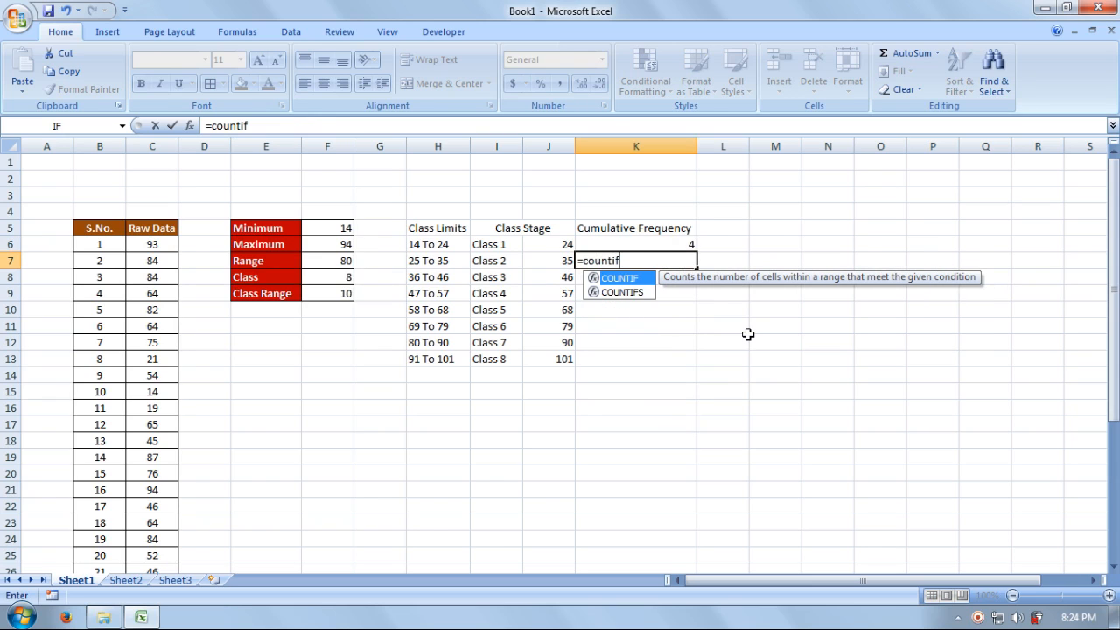
{"action": "type", "text": "("}
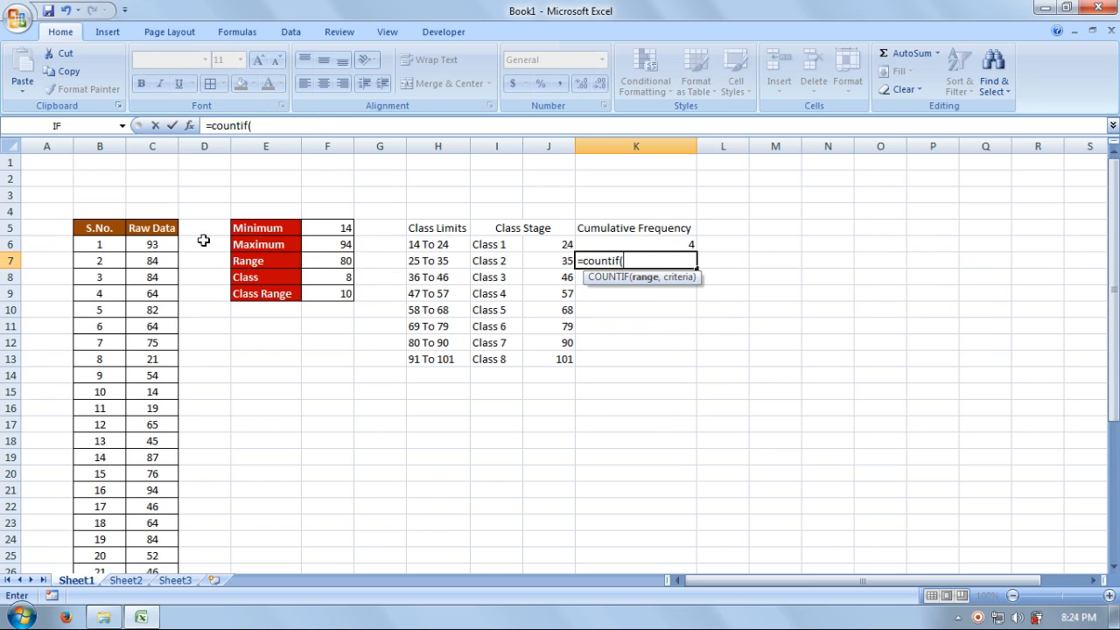
{"action": "left_click_drag", "start_coordinate": [156, 244], "coordinate": [164, 537]}
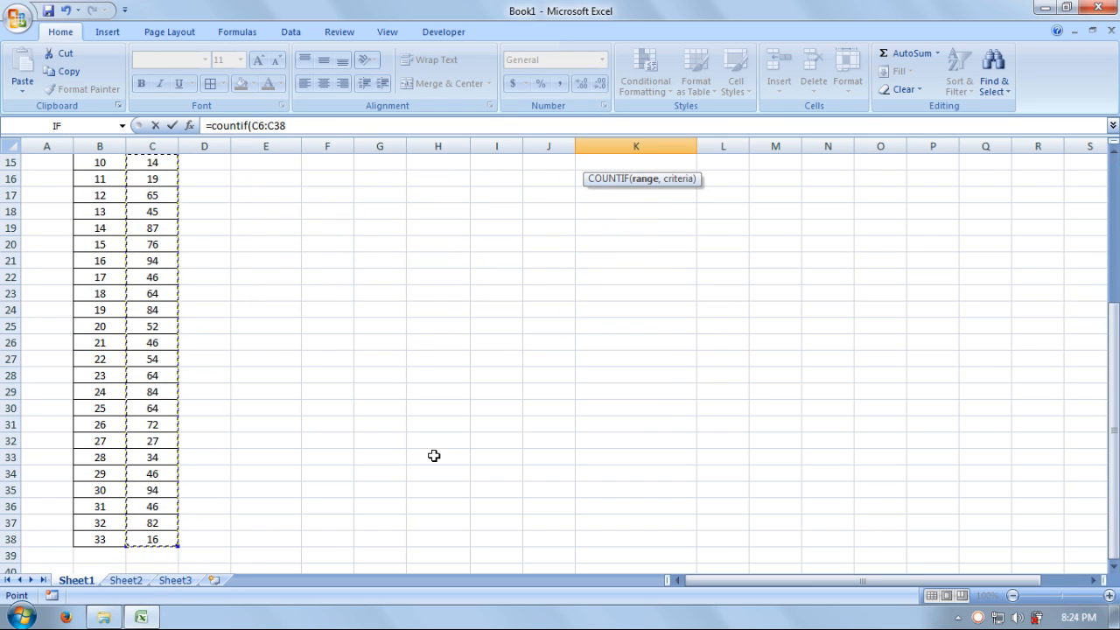
{"action": "type", "text": ","}
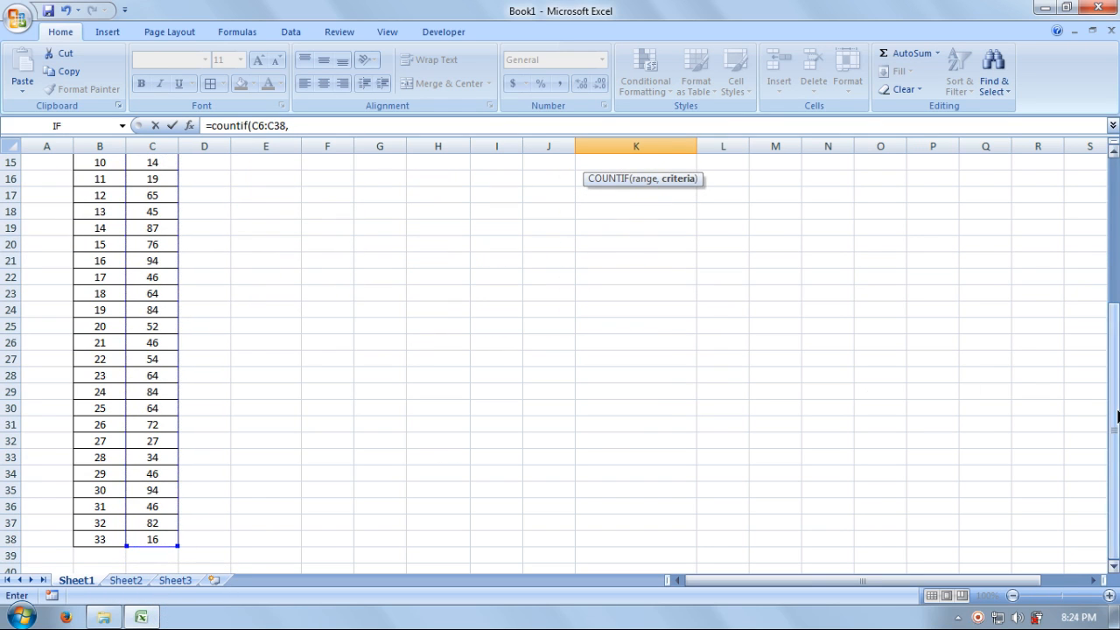
{"action": "left_click_drag", "start_coordinate": [1117, 417], "coordinate": [1116, 410]}
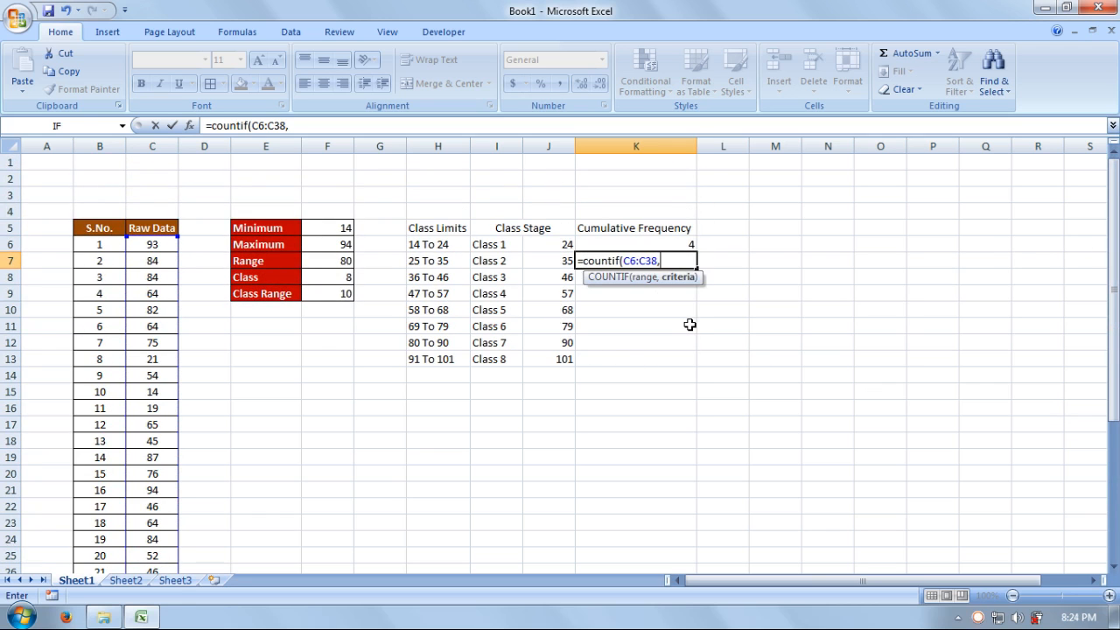
{"action": "type", "text": "\""}
{"action": "type", "text": "<="}
{"action": "type", "text": "\"&"}
{"action": "left_click", "coordinate": [564, 263]}
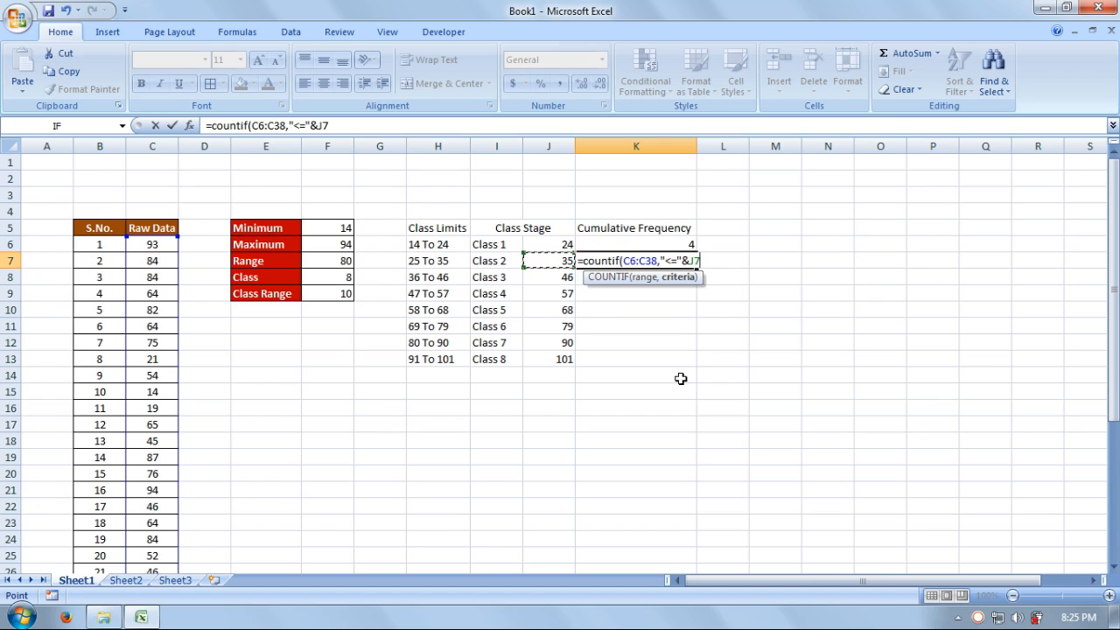
{"action": "type", "text": ")"}
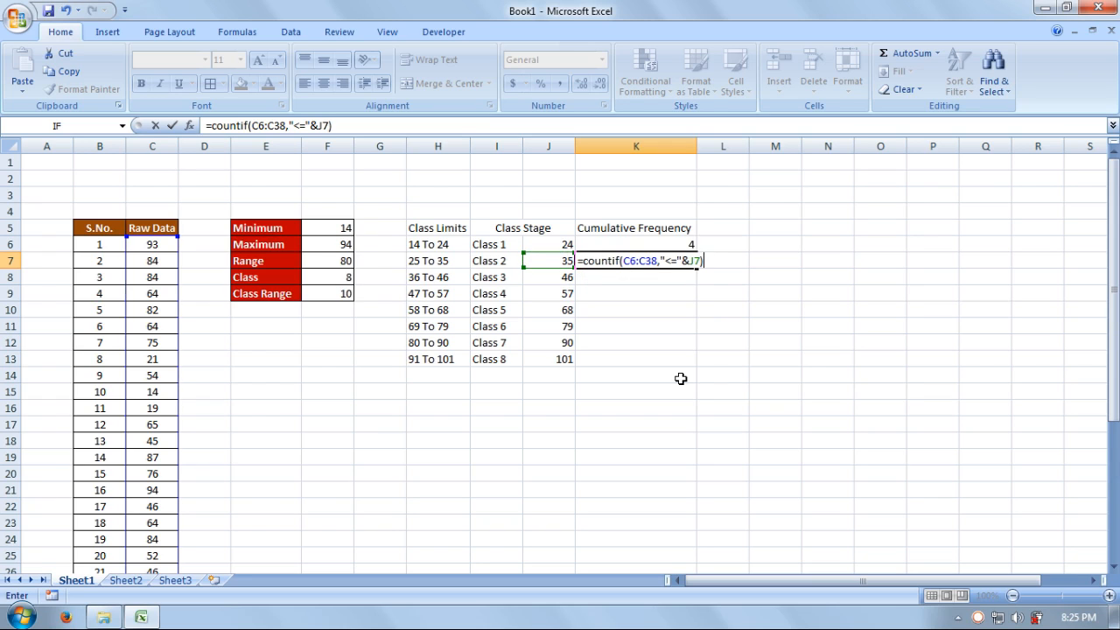
{"action": "key", "text": "Return"}
{"action": "key", "text": "Up"}
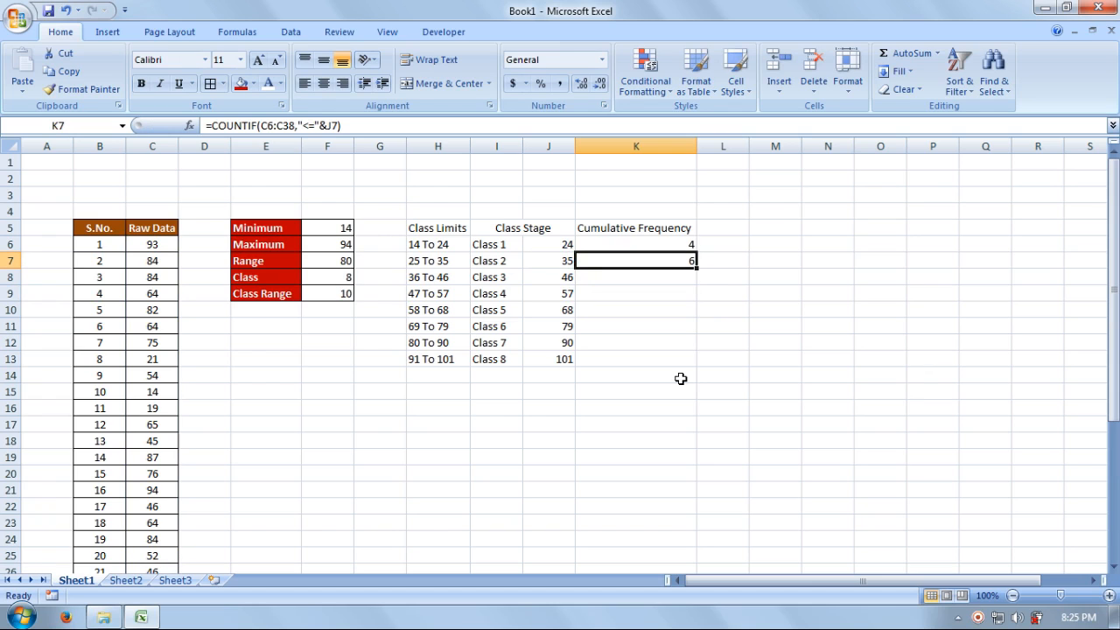
Number the raw data values up to 24 in column D, entering 1 in D13, 2 in D15 and 3 in D16
{"action": "left_click", "coordinate": [676, 245]}
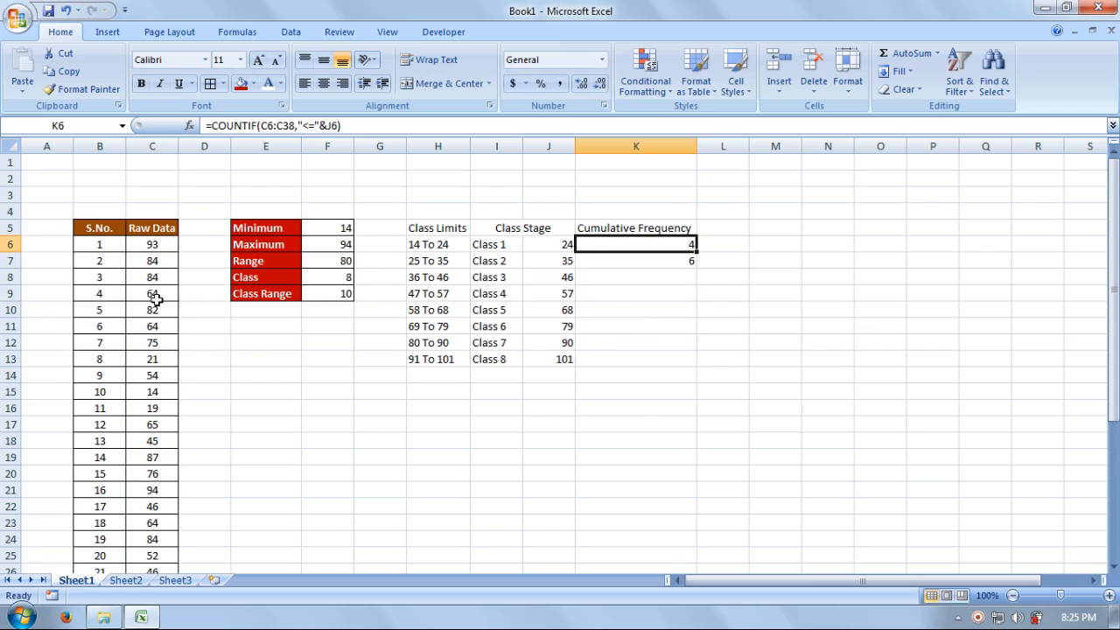
{"action": "left_click_drag", "start_coordinate": [1113, 263], "coordinate": [1069, 292]}
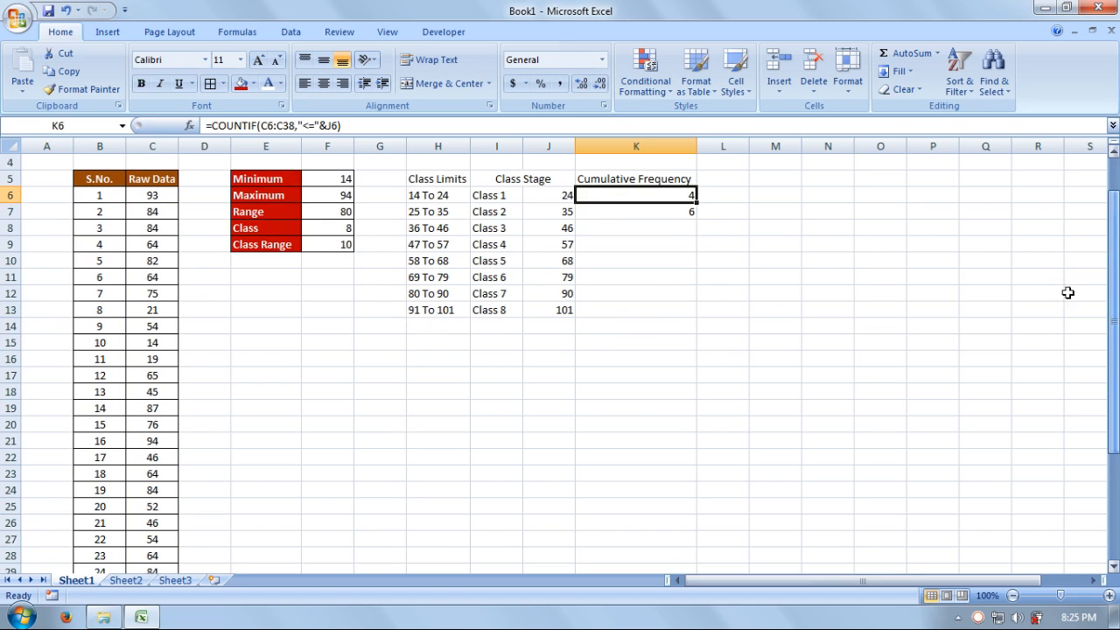
{"action": "left_click", "coordinate": [161, 196]}
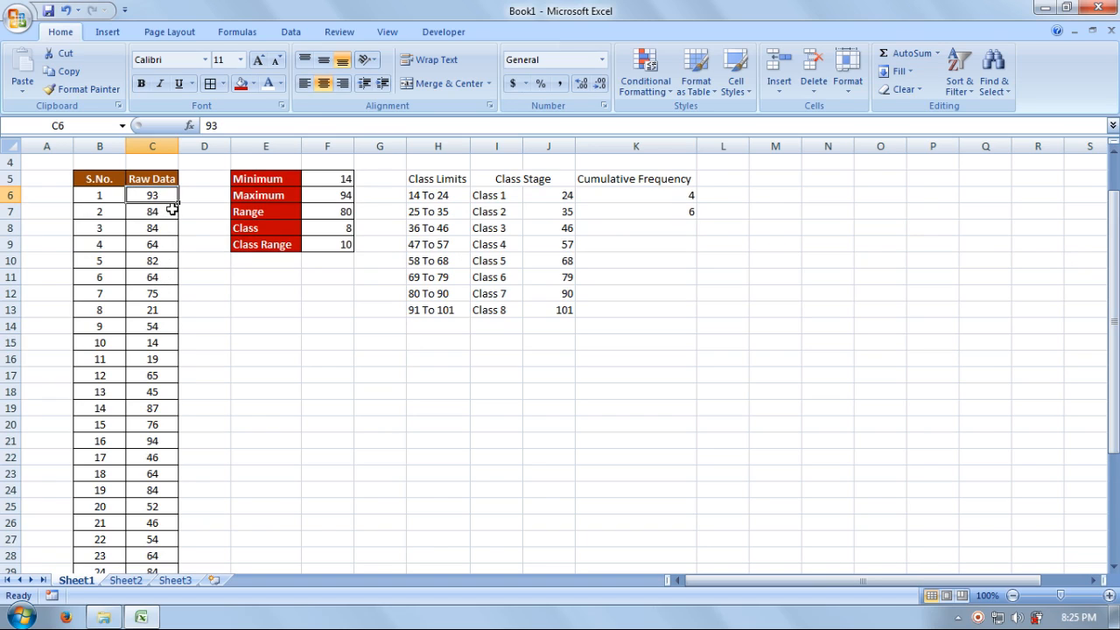
{"action": "key", "text": "Down"}
{"action": "key", "text": "Down"}
{"action": "key", "text": "Down"}
{"action": "key", "text": "Down"}
{"action": "key", "text": "Down"}
{"action": "key", "text": "Down"}
{"action": "key", "text": "Down"}
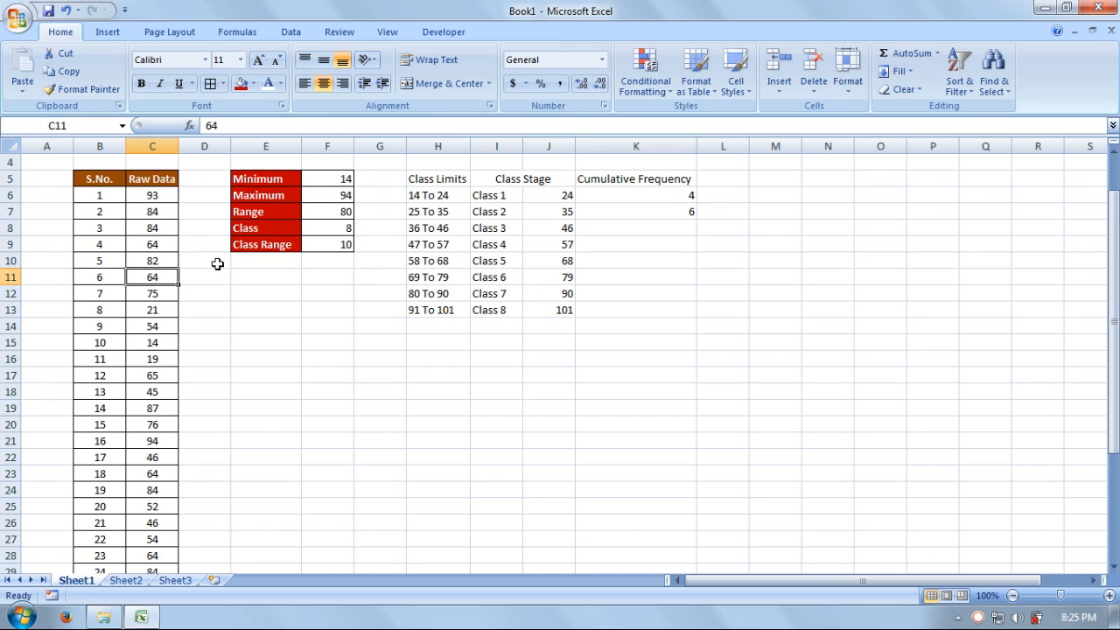
{"action": "key", "text": "Right"}
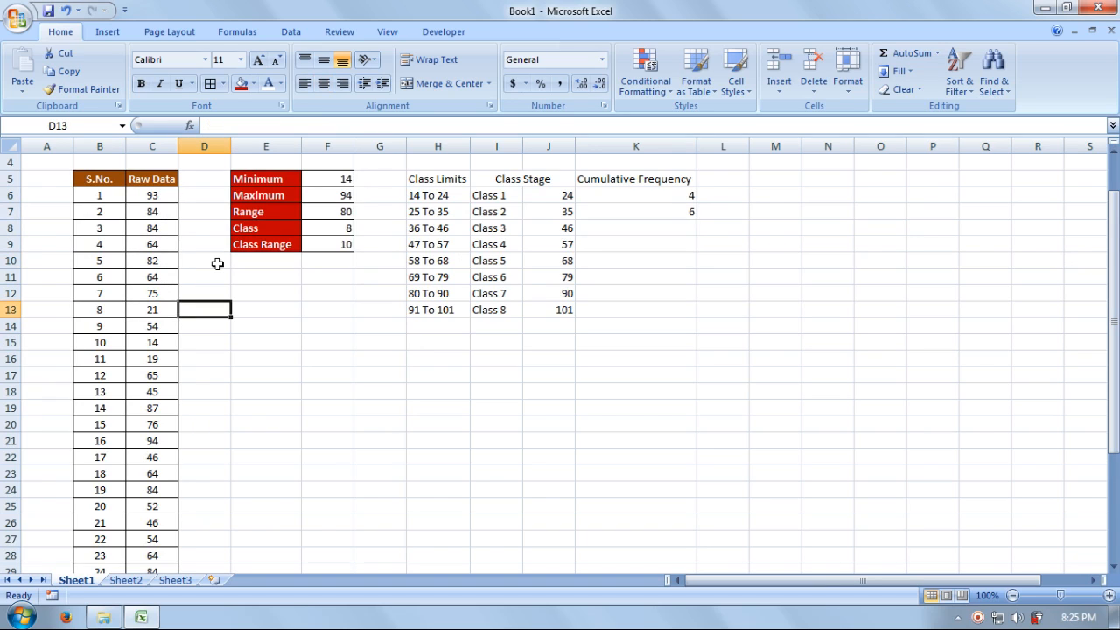
{"action": "type", "text": "1"}
{"action": "key", "text": "Return"}
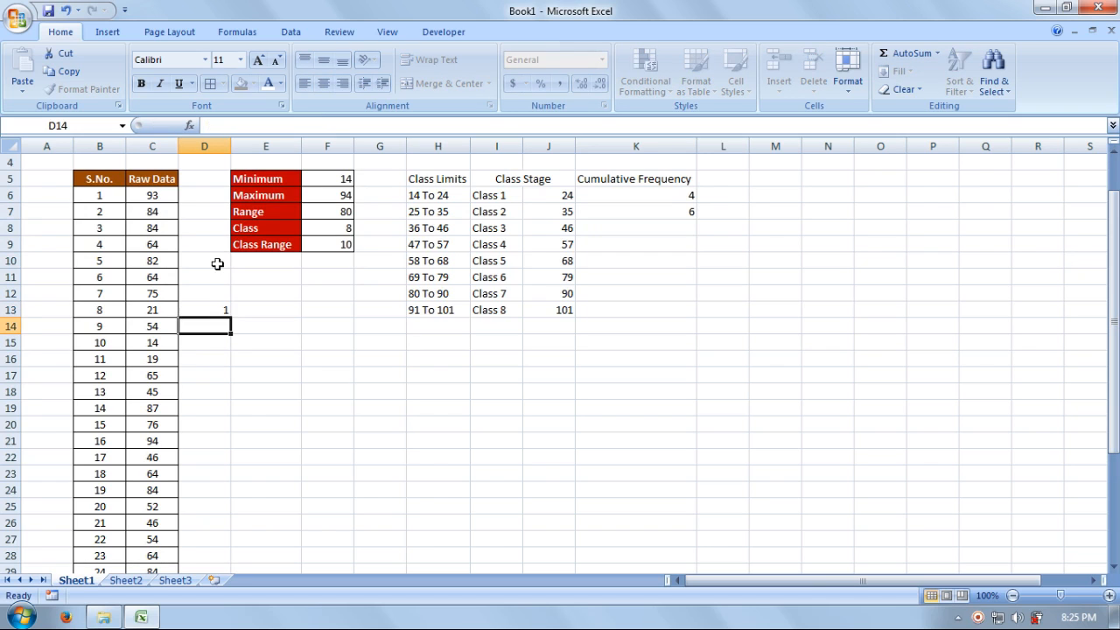
{"action": "key", "text": "Down"}
{"action": "type", "text": "2"}
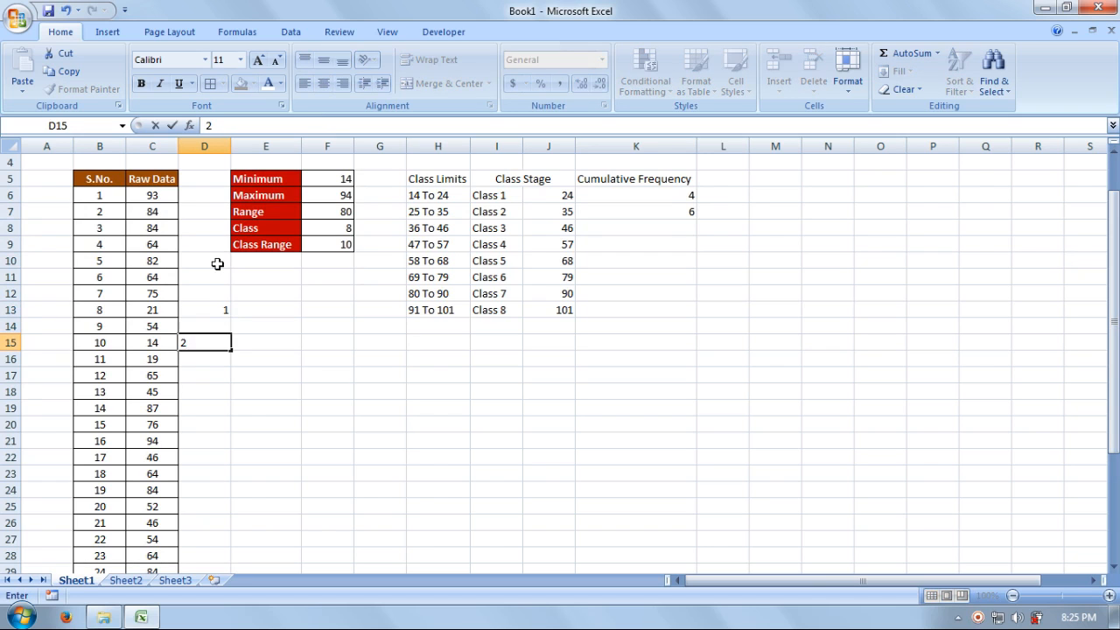
{"action": "key", "text": "Return"}
{"action": "type", "text": "3"}
{"action": "key", "text": "Return"}
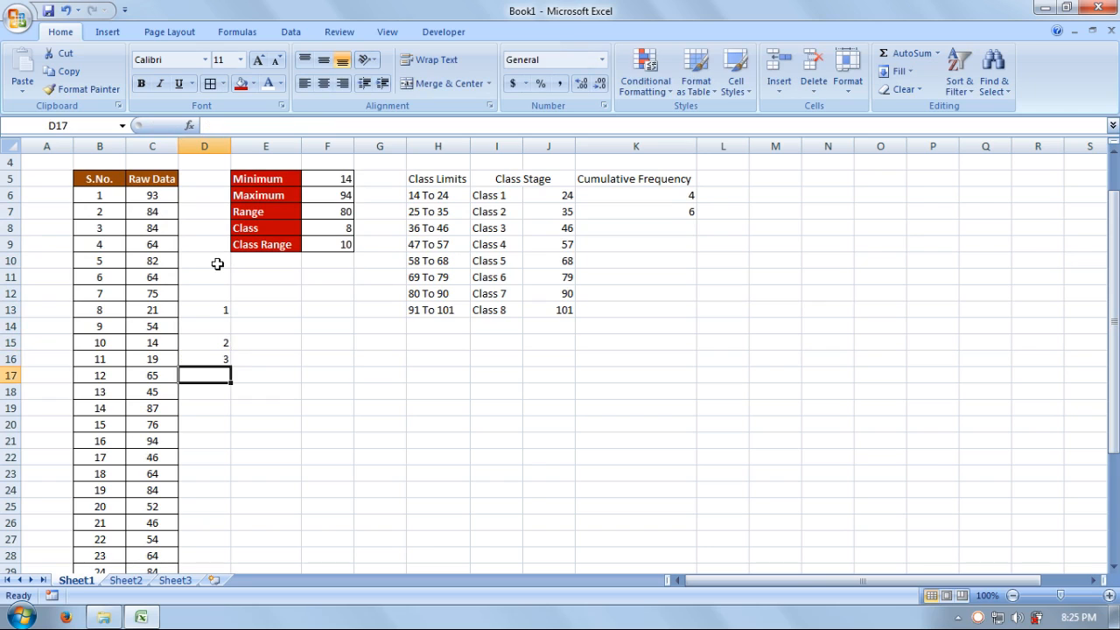
Enter the count 4 in cell D38, beside the last raw data value
{"action": "key", "text": "Down"}
{"action": "key", "text": "Down"}
{"action": "key", "text": "Down"}
{"action": "key", "text": "Down"}
{"action": "key", "text": "Down"}
{"action": "key", "text": "Down"}
{"action": "key", "text": "Down"}
{"action": "key", "text": "Down"}
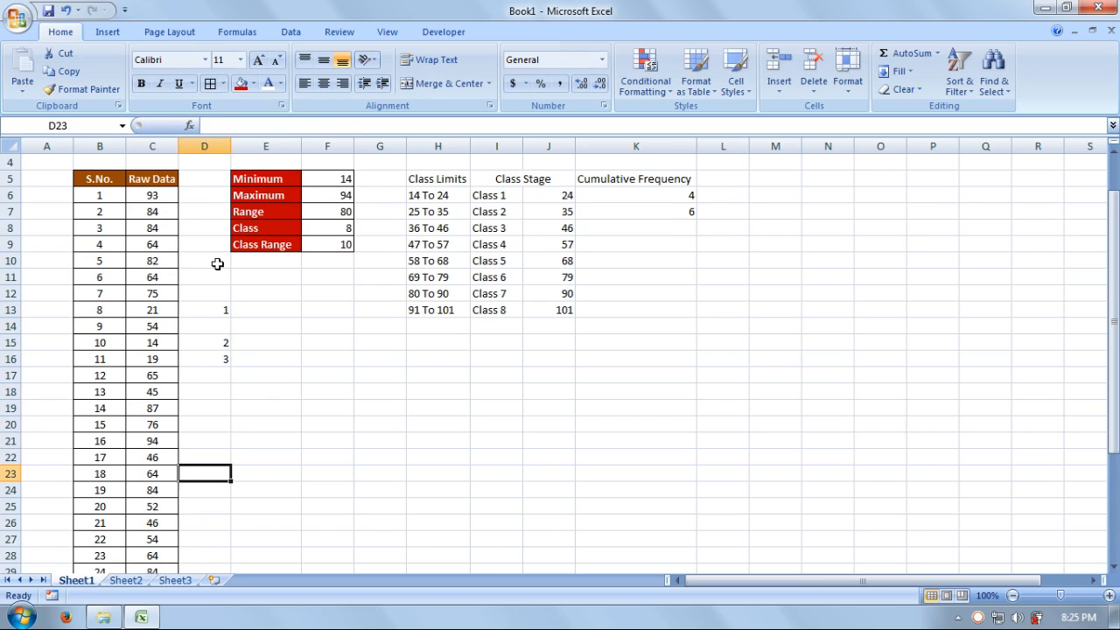
{"action": "key", "text": "Down"}
{"action": "key", "text": "Down"}
{"action": "key", "text": "Down"}
{"action": "key", "text": "Down"}
{"action": "key", "text": "Down"}
{"action": "key", "text": "Down"}
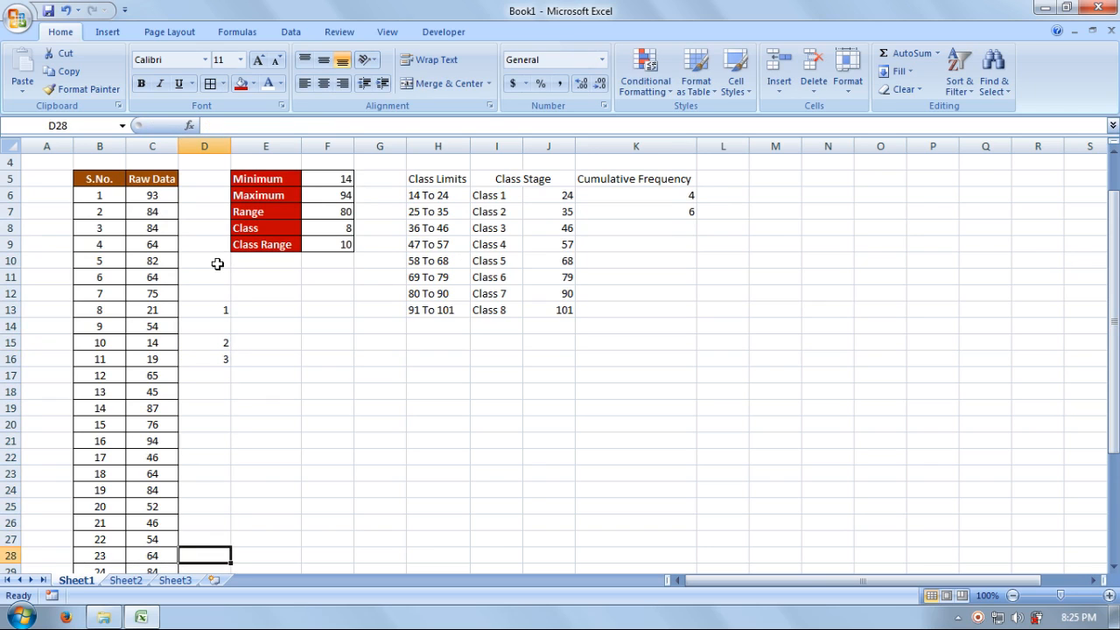
{"action": "key", "text": "Down"}
{"action": "key", "text": "Down"}
{"action": "key", "text": "Down"}
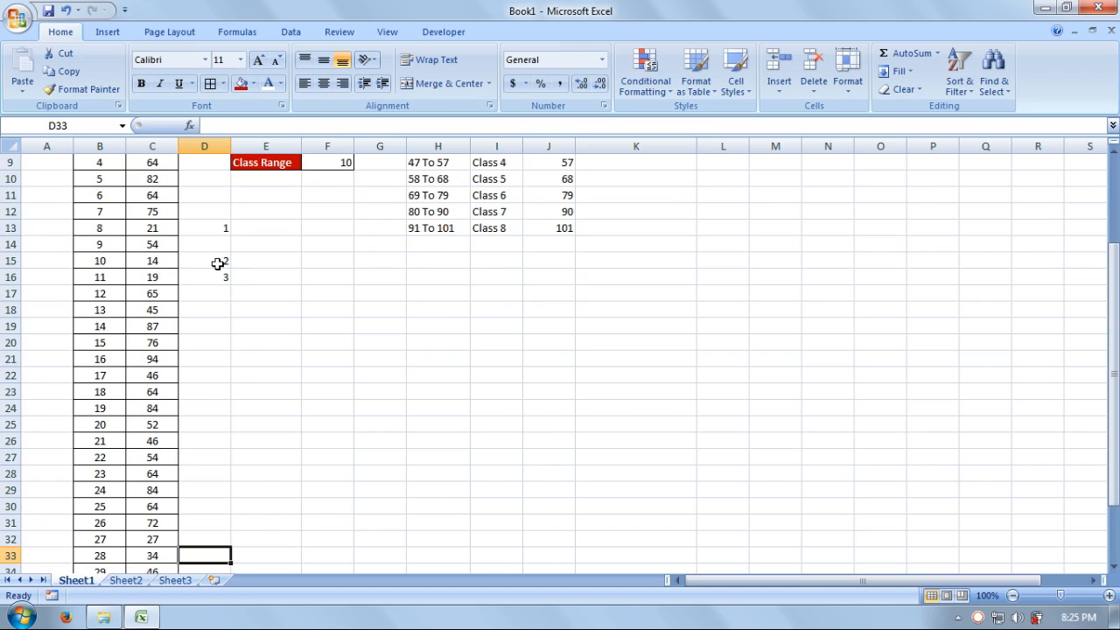
{"action": "key", "text": "Down"}
{"action": "key", "text": "Down"}
{"action": "key", "text": "Down"}
{"action": "key", "text": "Down"}
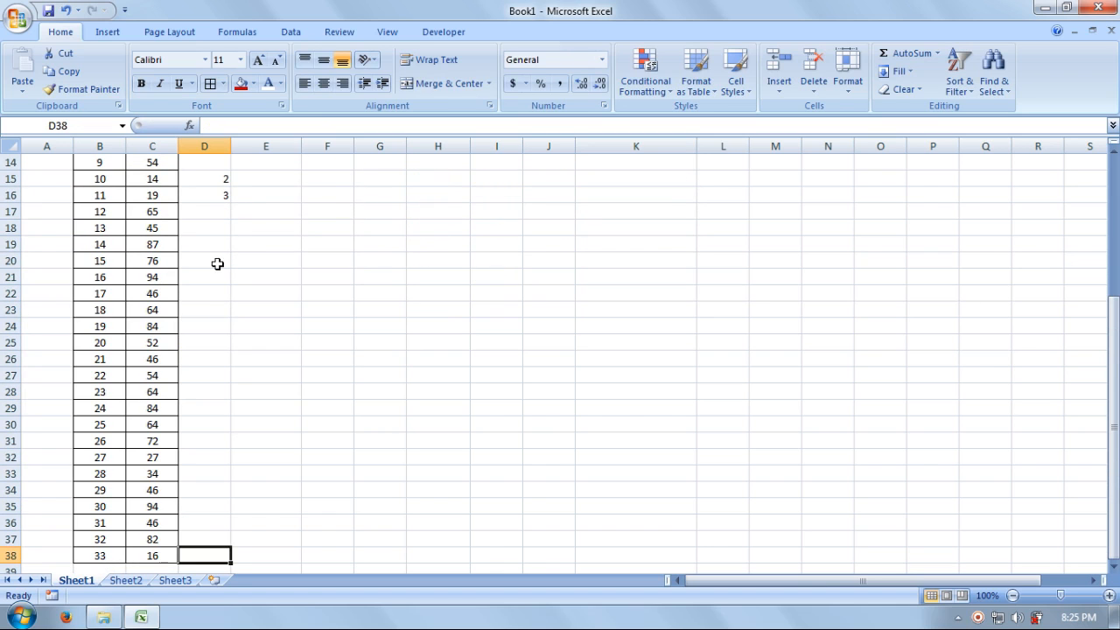
{"action": "type", "text": "4"}
{"action": "key", "text": "Return"}
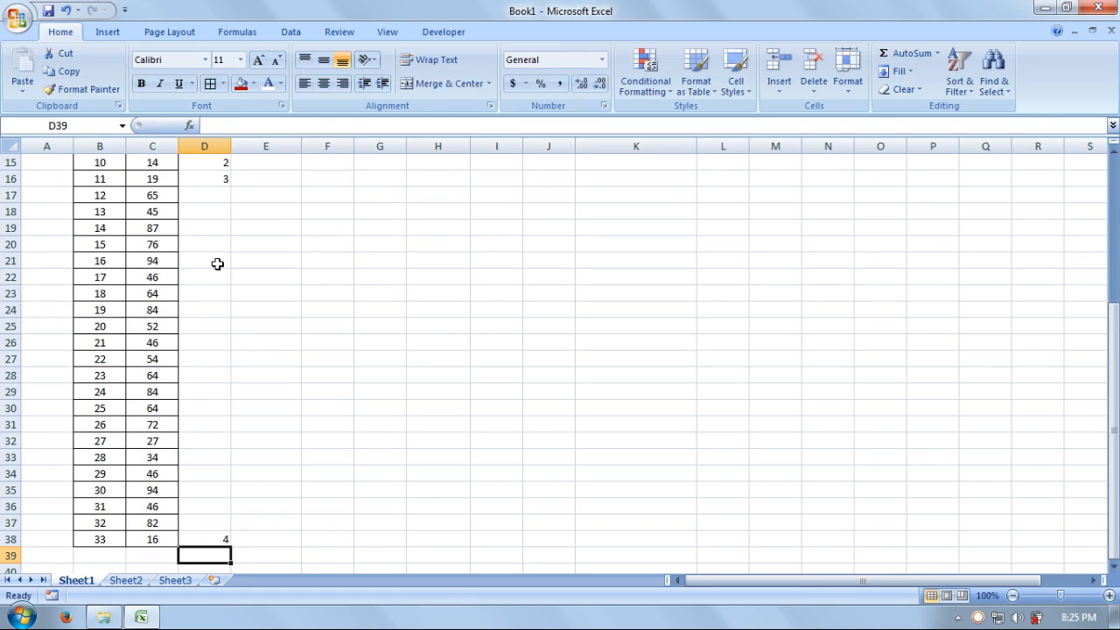
Clear the temporary counts from D38 and from the upper part of column D
{"action": "key", "text": "Up"}
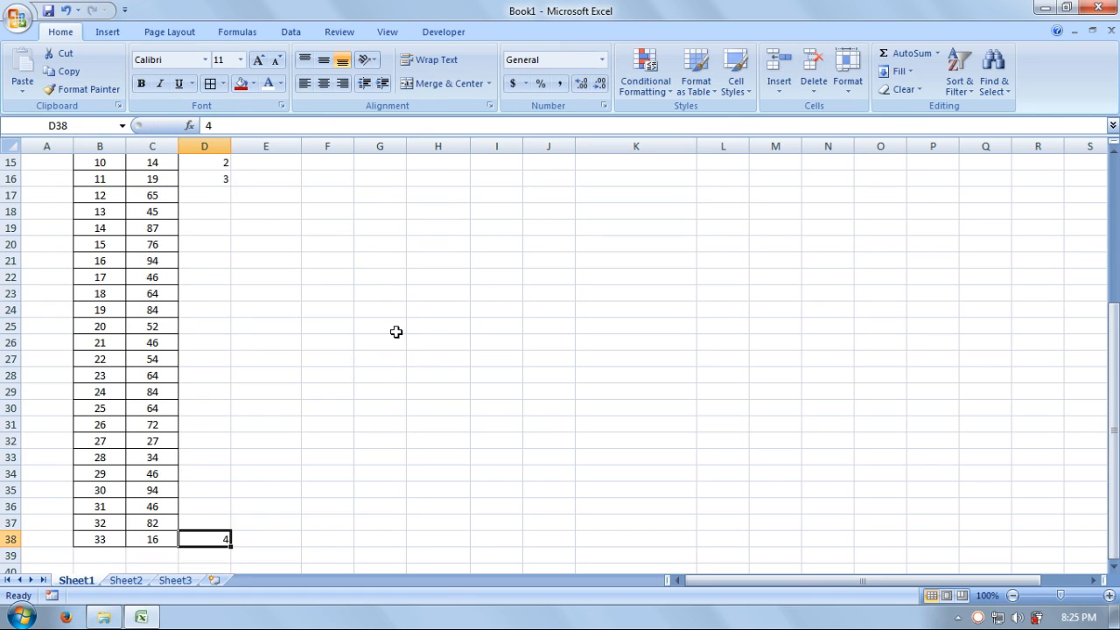
{"action": "key", "text": "Delete"}
{"action": "left_click_drag", "start_coordinate": [219, 244], "coordinate": [205, 160]}
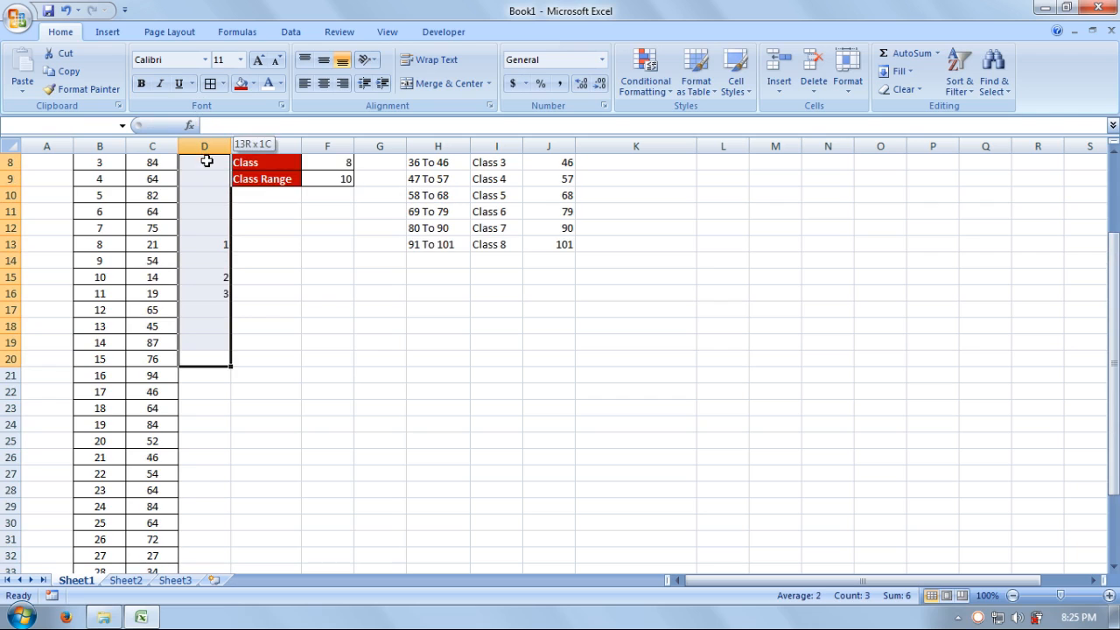
{"action": "key", "text": "Delete"}
Enter the formula =COUNTIF(C6:C38,"<="&J8) in cell K8 for the Class 3 cumulative frequency
{"action": "left_click", "coordinate": [599, 181]}
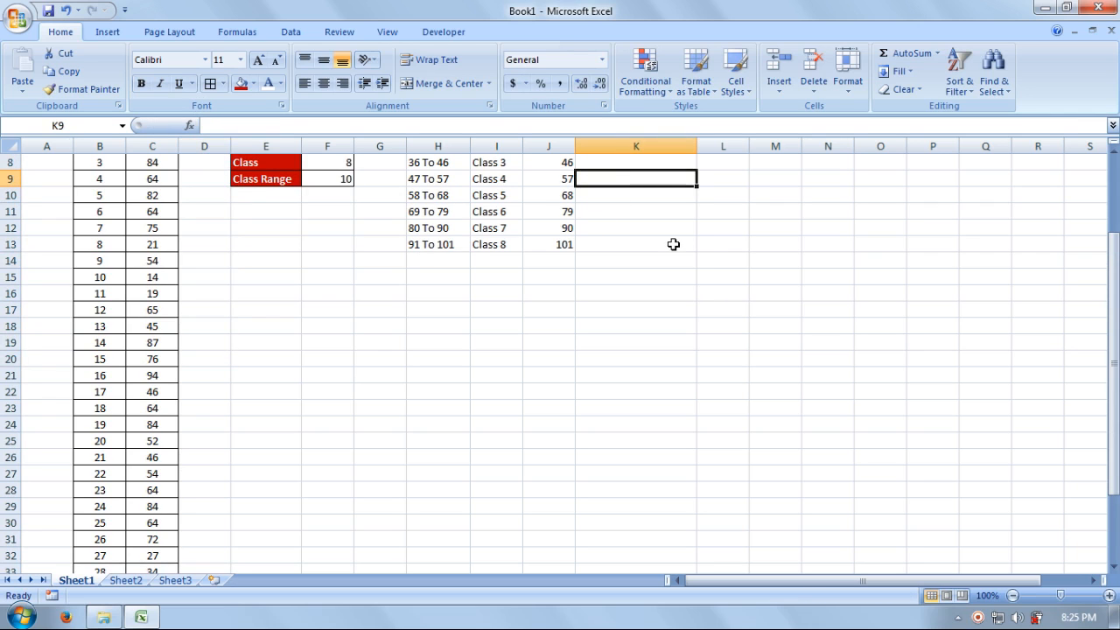
{"action": "key", "text": "Up"}
{"action": "key", "text": "Up"}
{"action": "key", "text": "Up"}
{"action": "key", "text": "Up"}
{"action": "key", "text": "Up"}
{"action": "key", "text": "Up"}
{"action": "key", "text": "Up"}
{"action": "key", "text": "Up"}
{"action": "key", "text": "Down"}
{"action": "key", "text": "Down"}
{"action": "key", "text": "Down"}
{"action": "key", "text": "Down"}
{"action": "key", "text": "Down"}
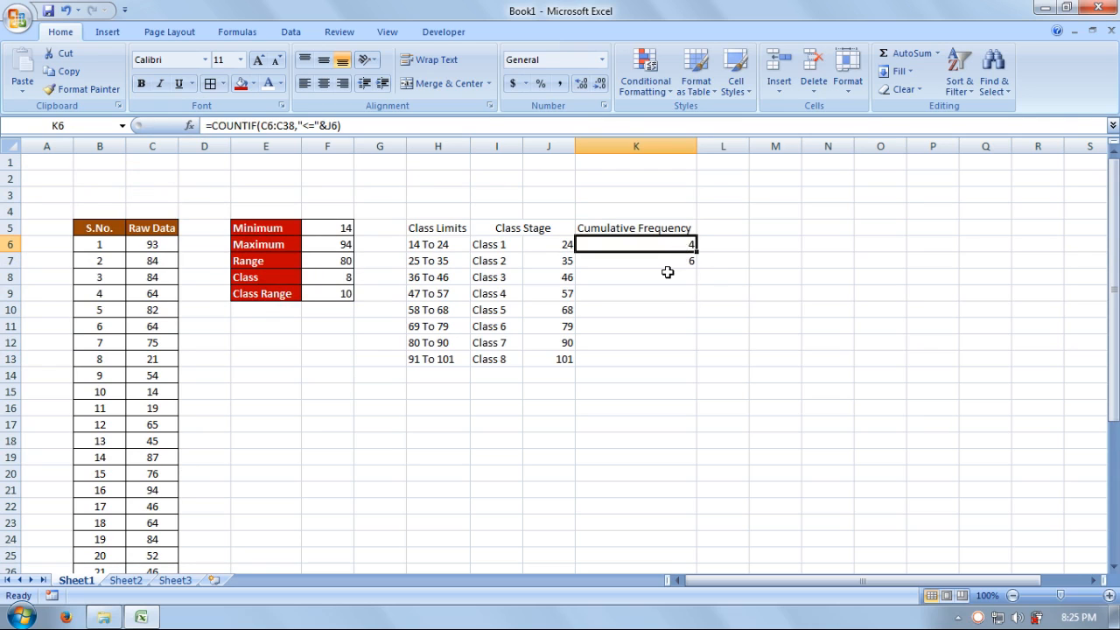
{"action": "left_click", "coordinate": [668, 272]}
{"action": "type", "text": "=count"}
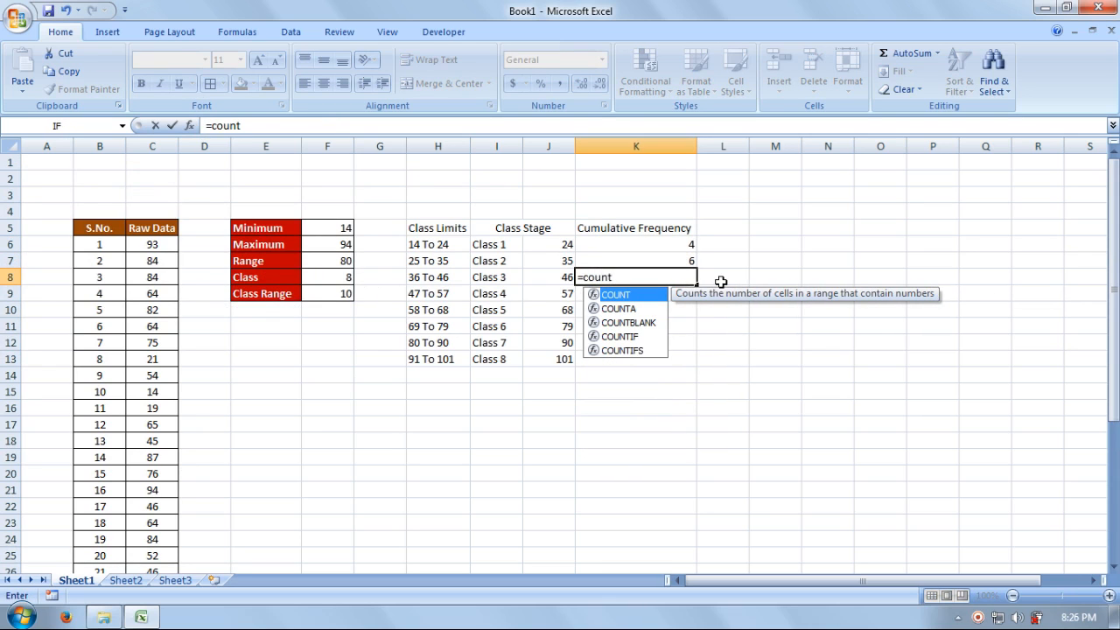
{"action": "type", "text": "if("}
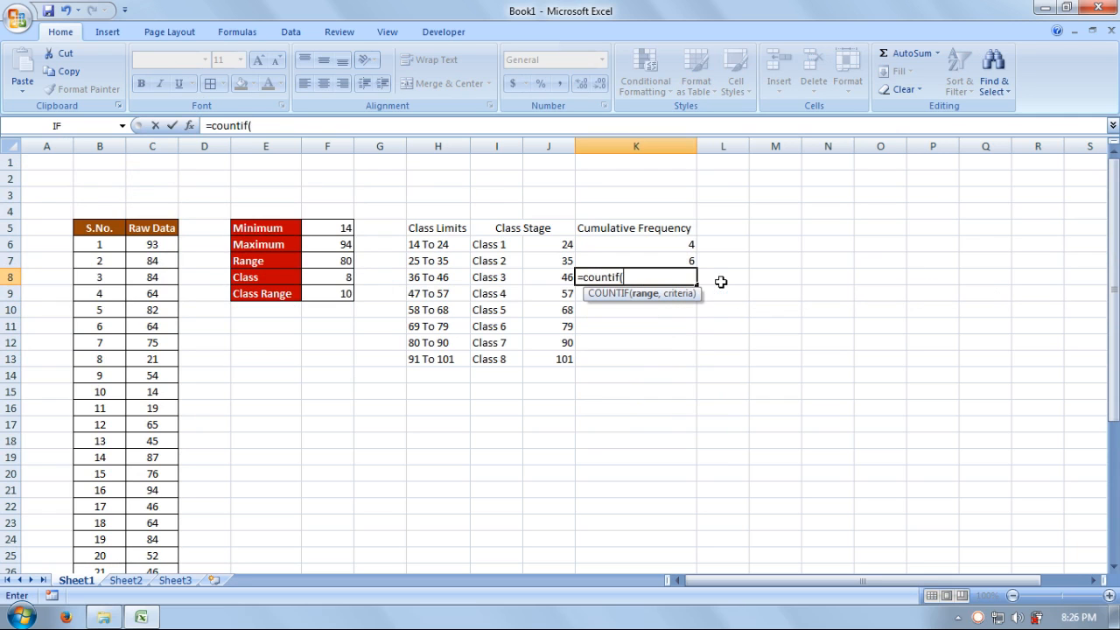
{"action": "left_click_drag", "start_coordinate": [125, 243], "coordinate": [153, 539]}
{"action": "left_click_drag", "start_coordinate": [140, 604], "coordinate": [154, 542]}
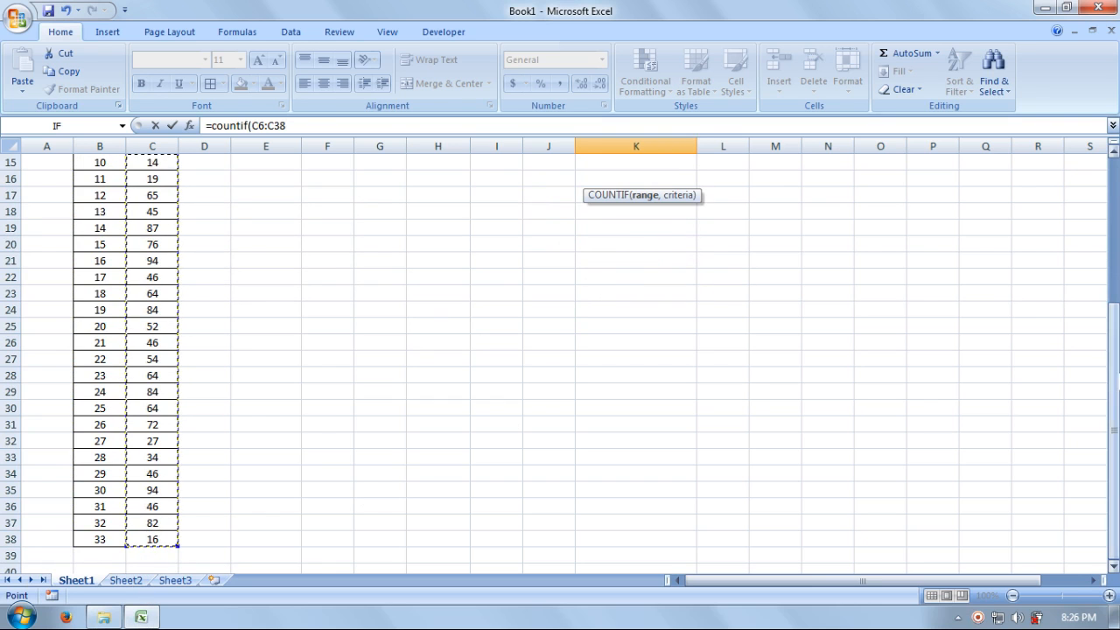
{"action": "left_click_drag", "start_coordinate": [1112, 385], "coordinate": [1108, 215]}
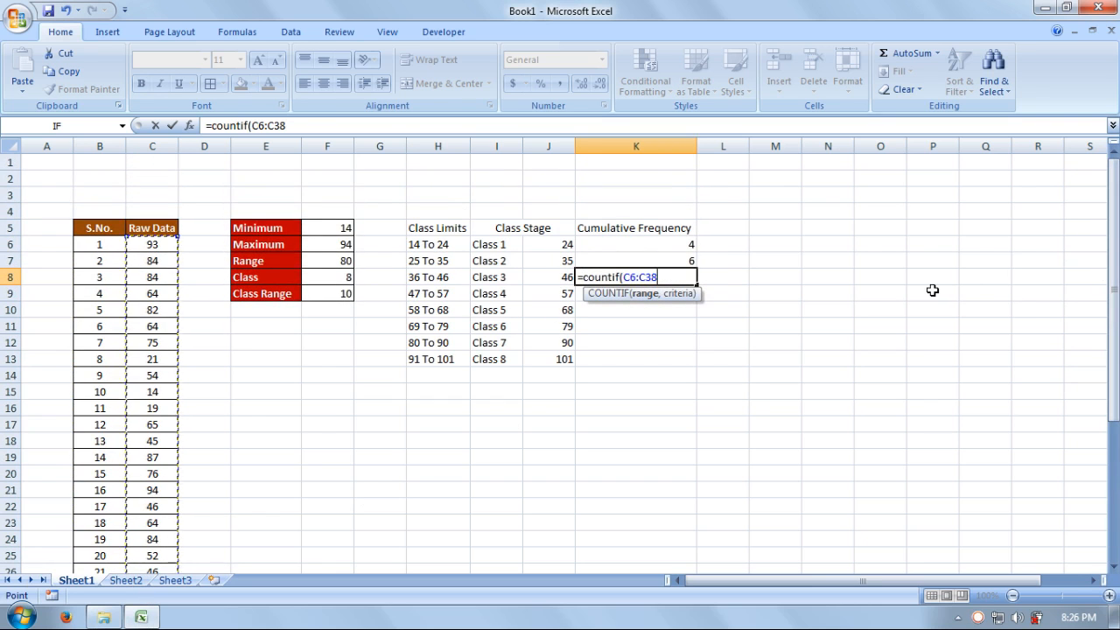
{"action": "type", "text": ",\"<"}
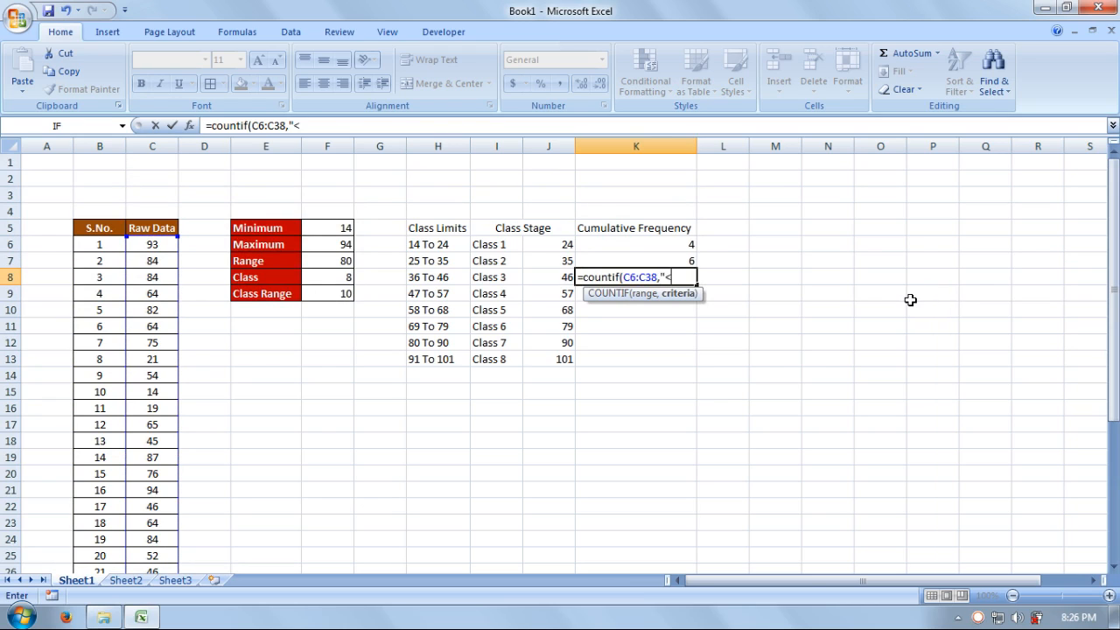
{"action": "type", "text": "=\"&"}
{"action": "left_click", "coordinate": [543, 277]}
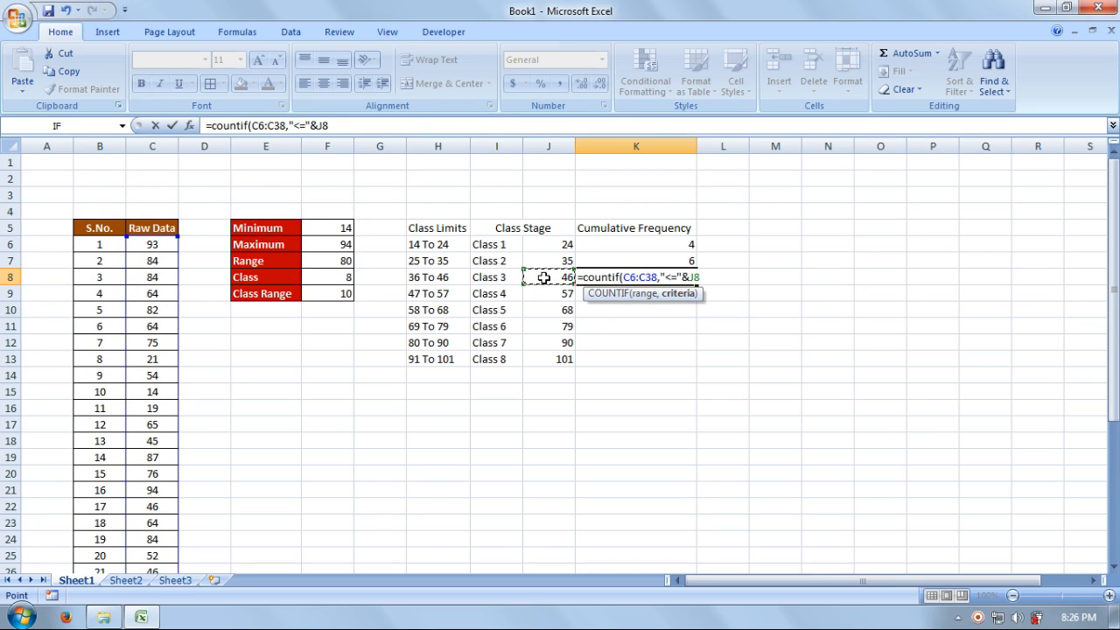
{"action": "type", "text": ")"}
{"action": "key", "text": "Return"}
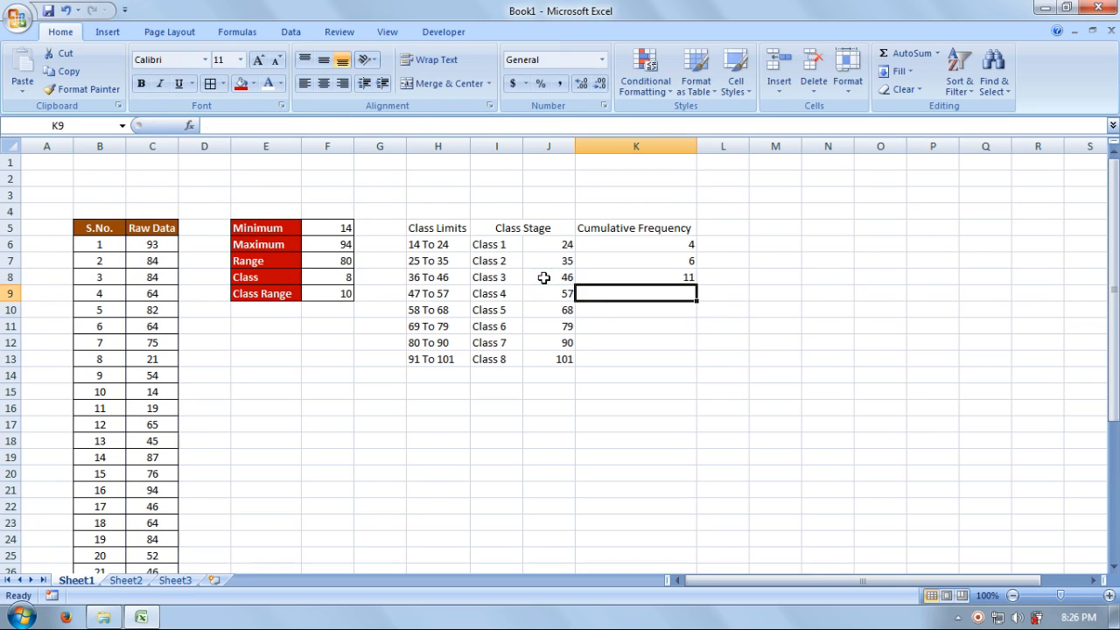
Fill the COUNTIF formulas in K6:K8 down to K13 and check the copied formulas in K12 and K13
{"action": "key", "text": "Up"}
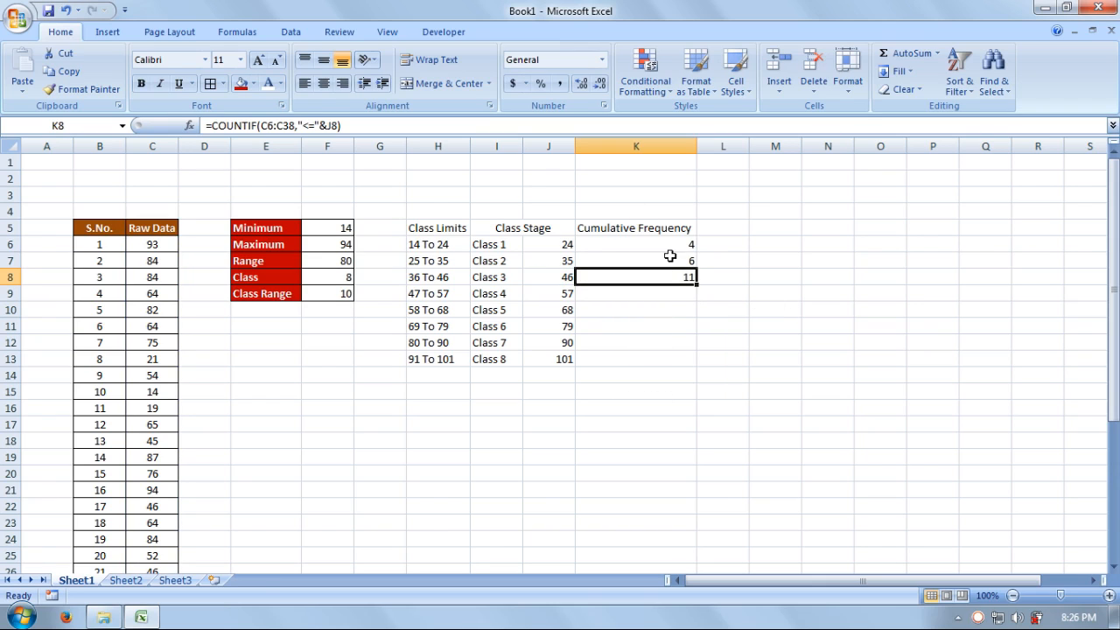
{"action": "left_click_drag", "start_coordinate": [674, 246], "coordinate": [696, 366]}
{"action": "left_click", "coordinate": [751, 374]}
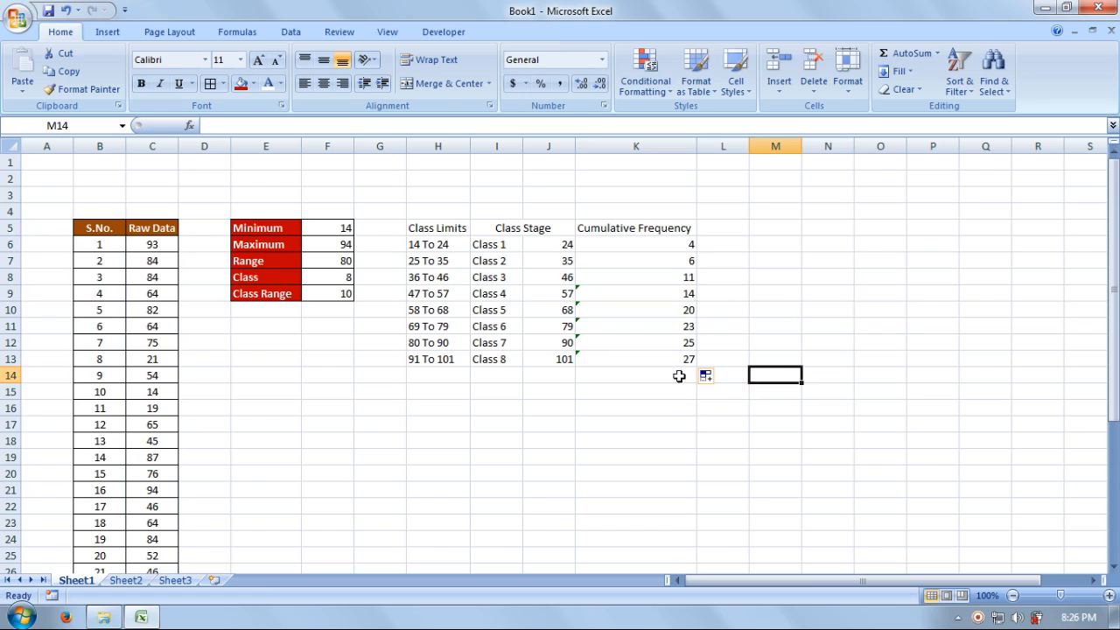
{"action": "left_click", "coordinate": [660, 350]}
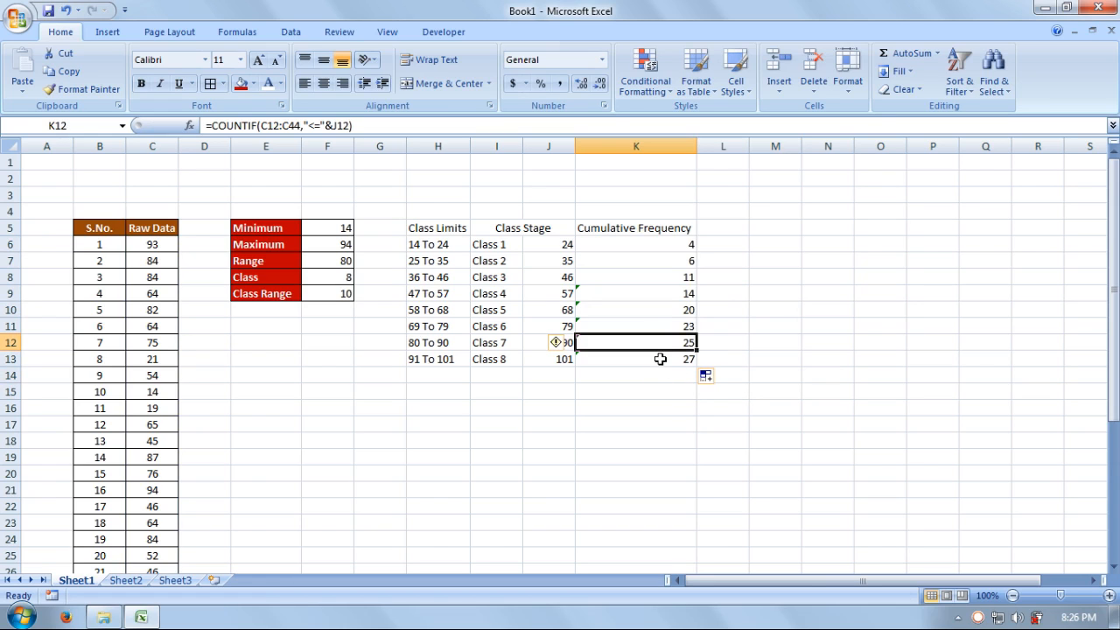
{"action": "left_click", "coordinate": [652, 360]}
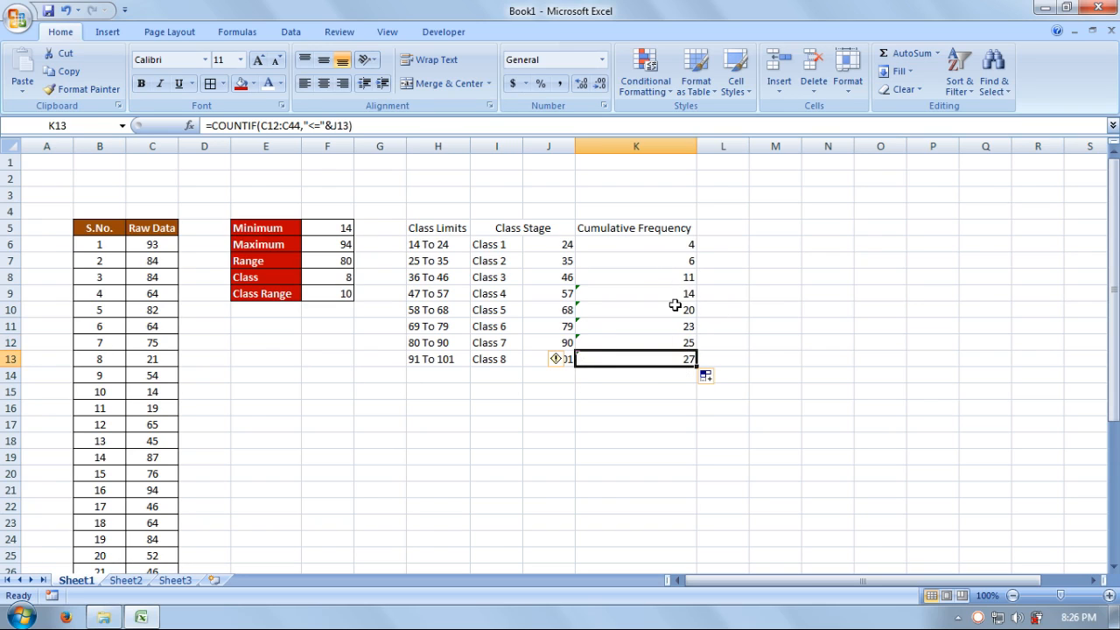
Make the raw data range in the K6 COUNTIF formula absolute as $C$6:$C$38
{"action": "left_click", "coordinate": [675, 245]}
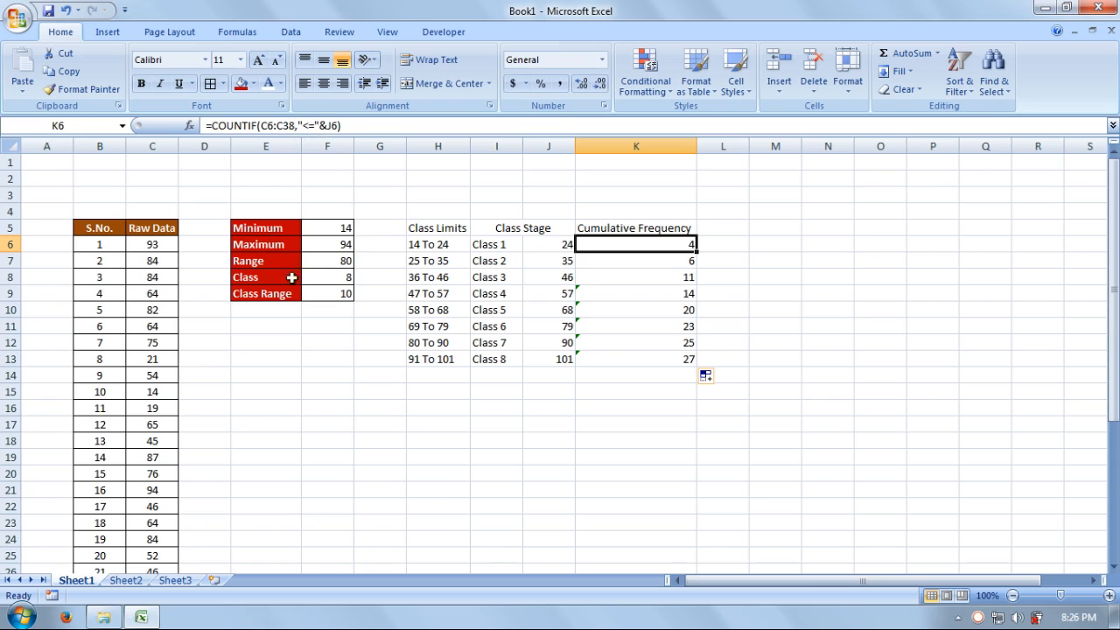
{"action": "double_click", "coordinate": [672, 245]}
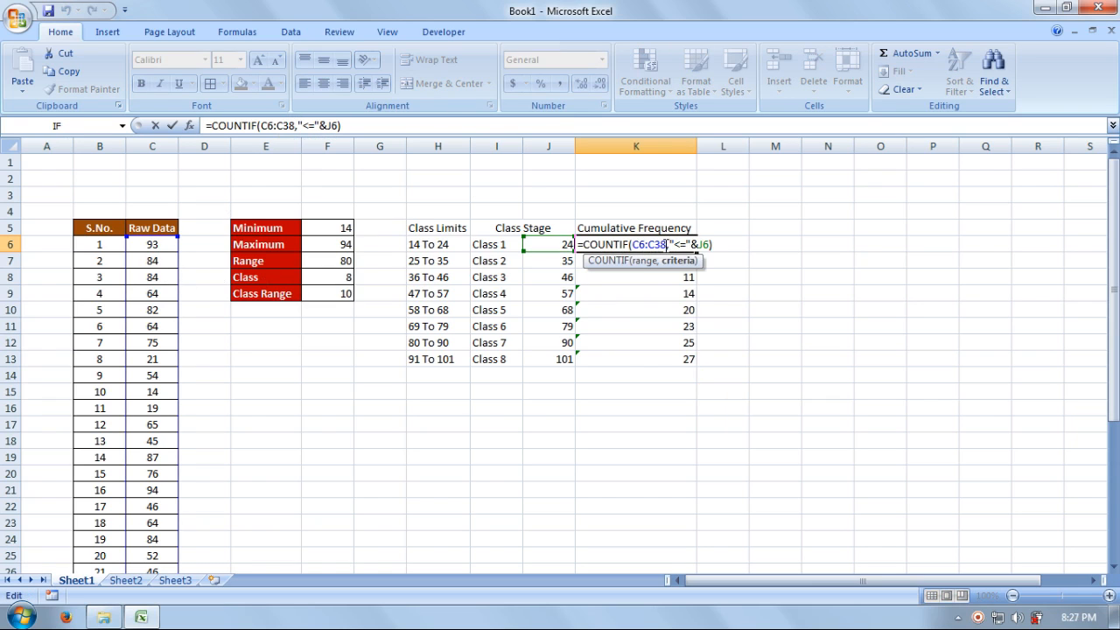
{"action": "key", "text": "Left"}
{"action": "left_click_drag", "start_coordinate": [667, 244], "coordinate": [633, 244]}
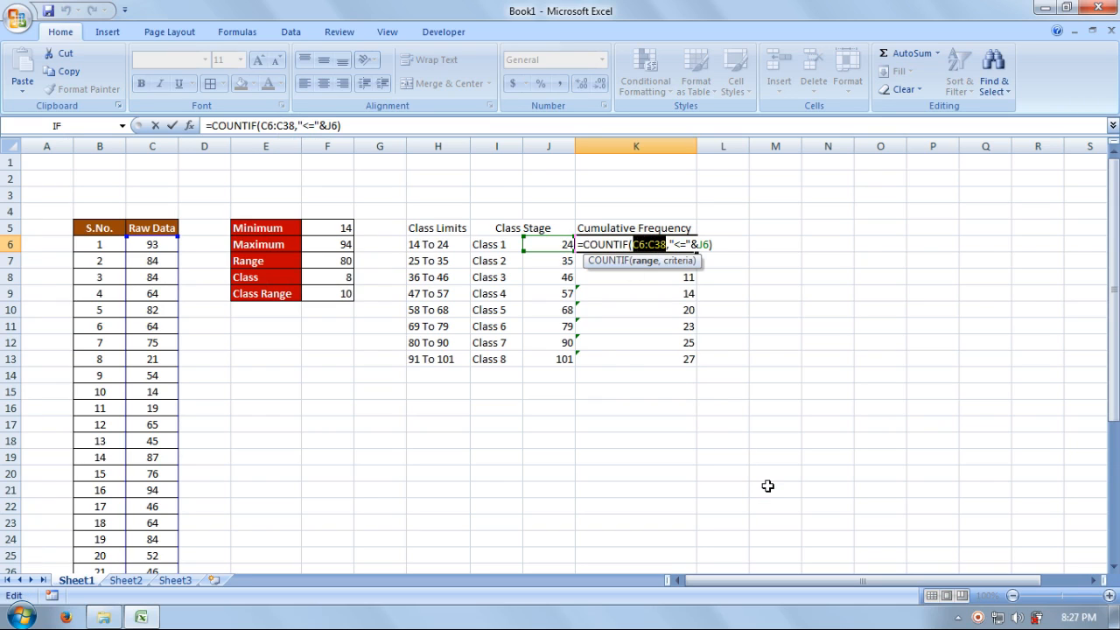
{"action": "key", "text": "F4"}
{"action": "left_click", "coordinate": [684, 244]}
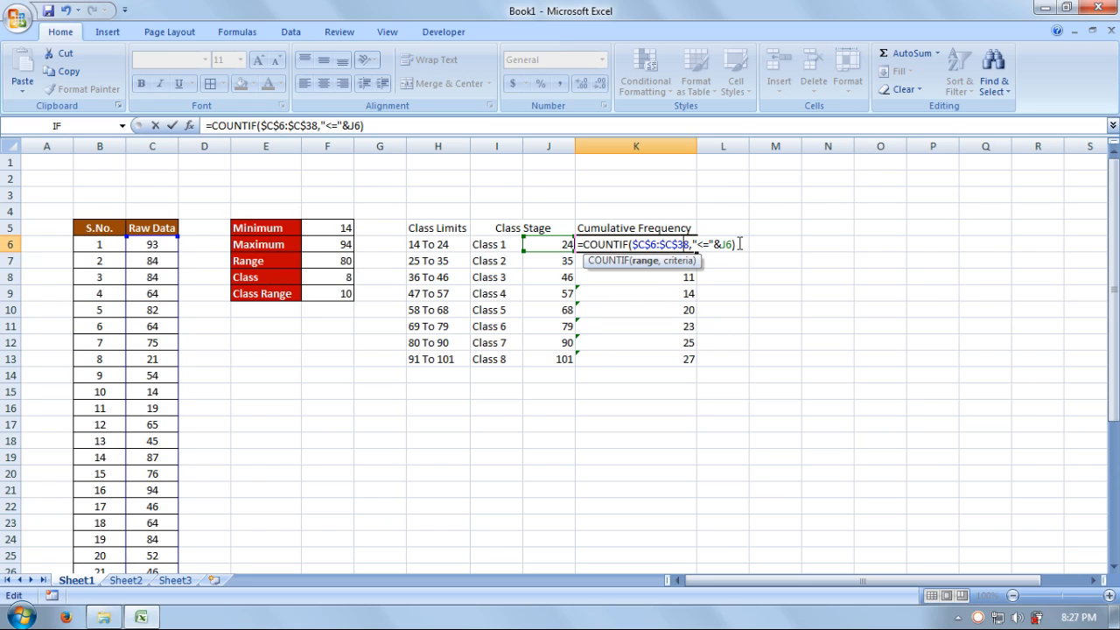
{"action": "key", "text": "Return"}
Fill the corrected COUNTIF formula from K6 down to K13 for all eight classes
{"action": "left_click", "coordinate": [663, 243]}
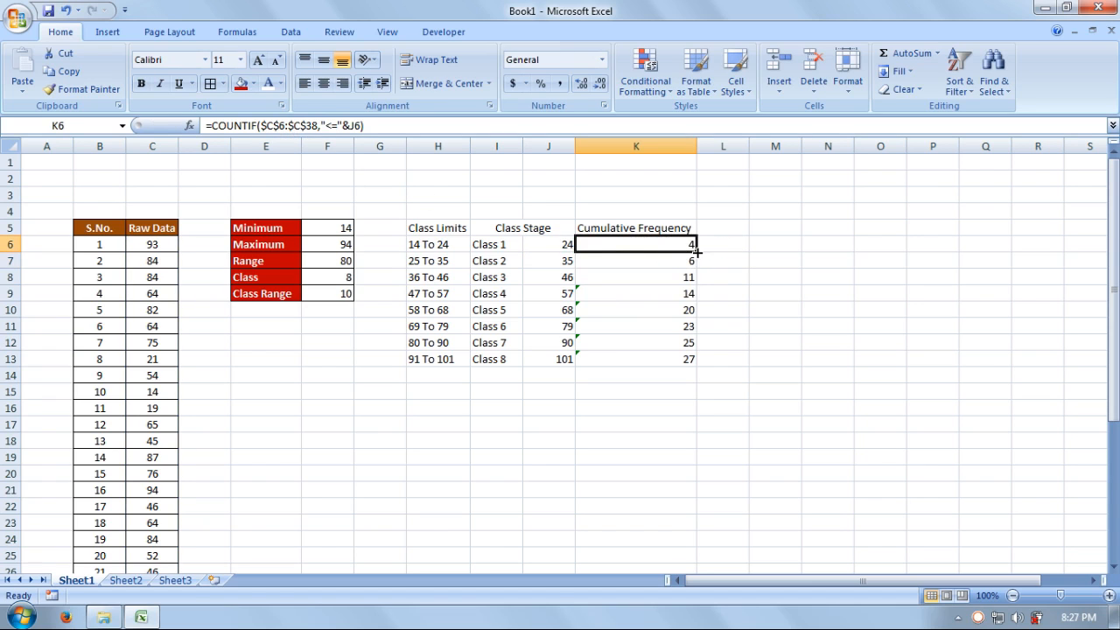
{"action": "left_click_drag", "start_coordinate": [697, 252], "coordinate": [694, 371]}
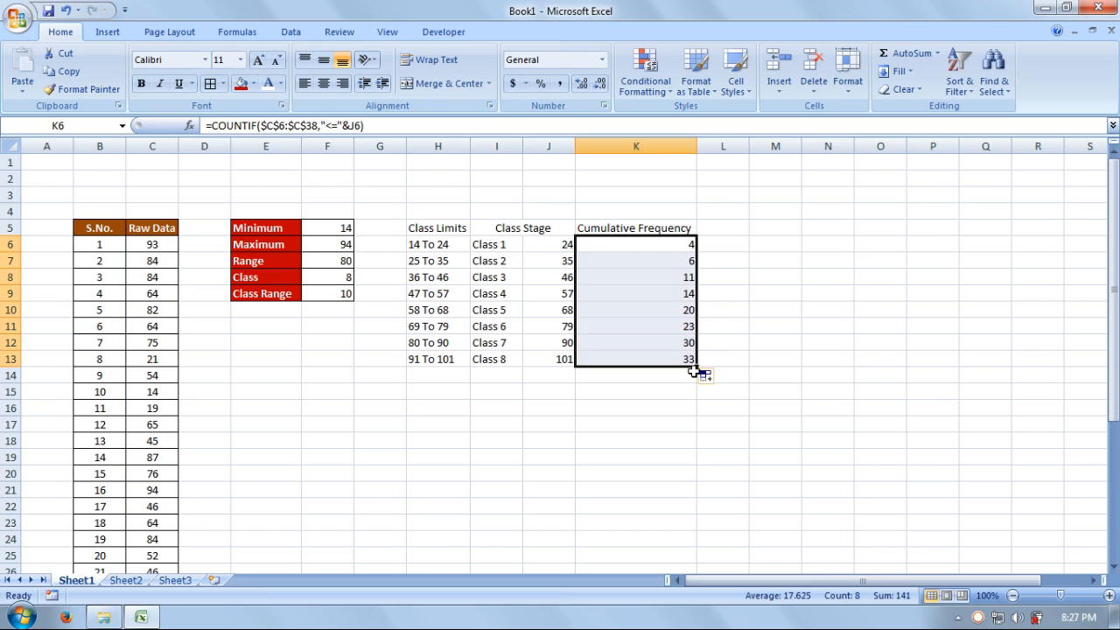
{"action": "left_click", "coordinate": [670, 411]}
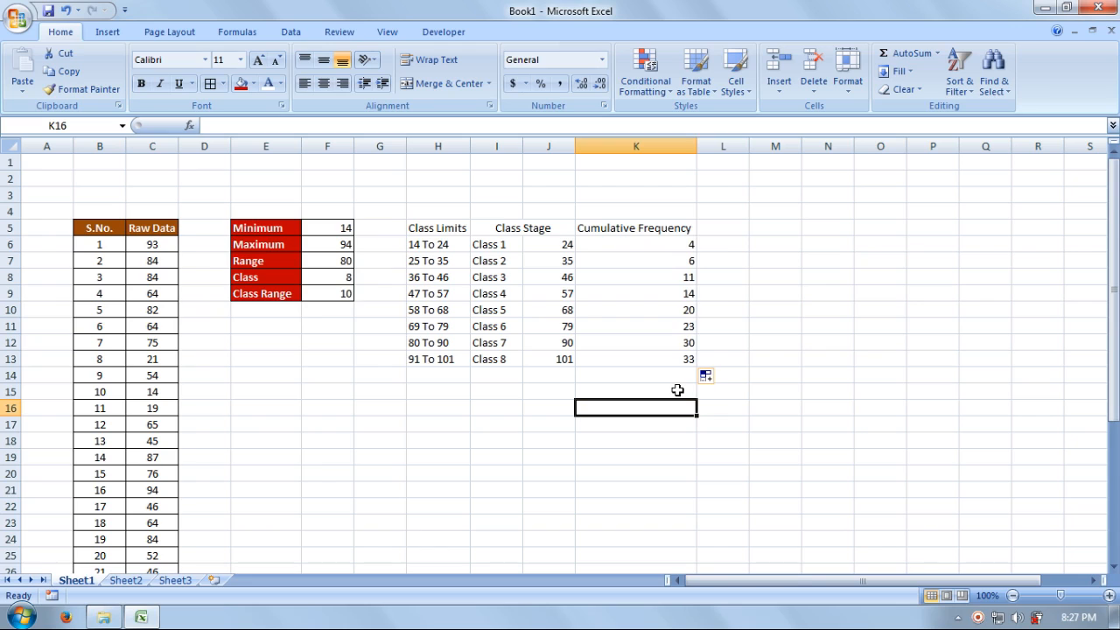
Check the copied COUNTIF formulas in the Cumulative Frequency column K6:K13 against the class upper limits in column J
{"action": "left_click", "coordinate": [663, 361]}
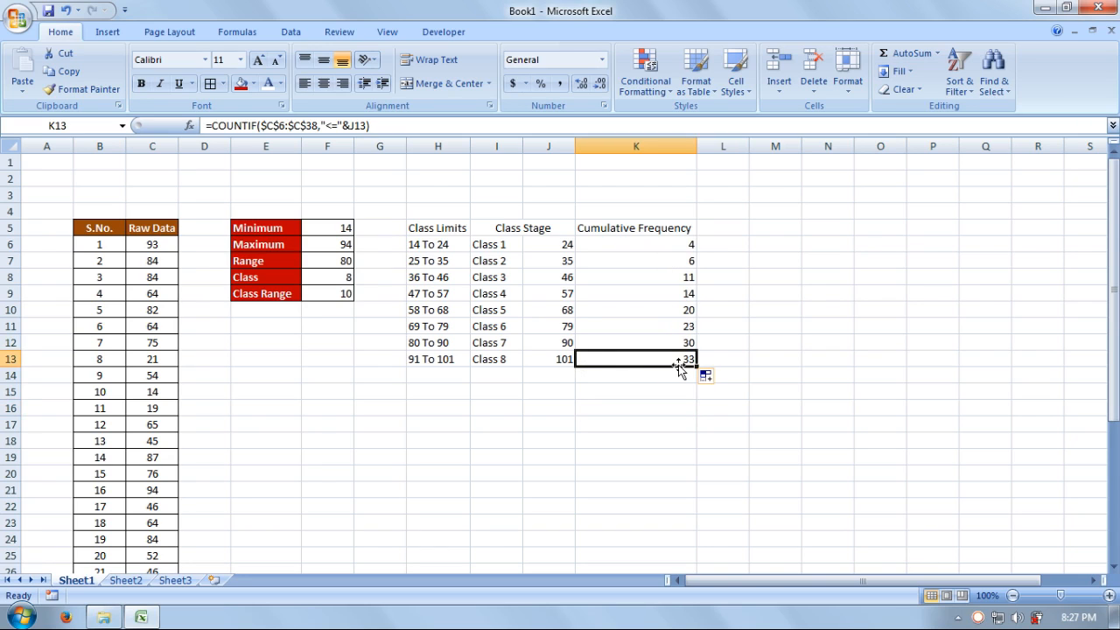
{"action": "left_click", "coordinate": [673, 406]}
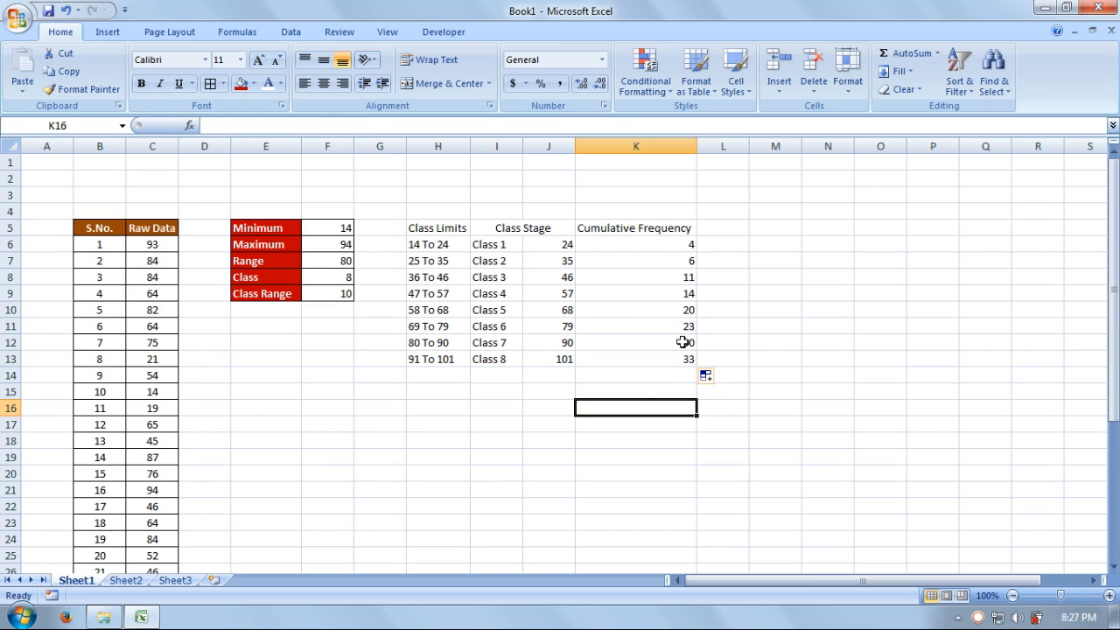
{"action": "left_click", "coordinate": [676, 246]}
{"action": "left_click", "coordinate": [669, 259]}
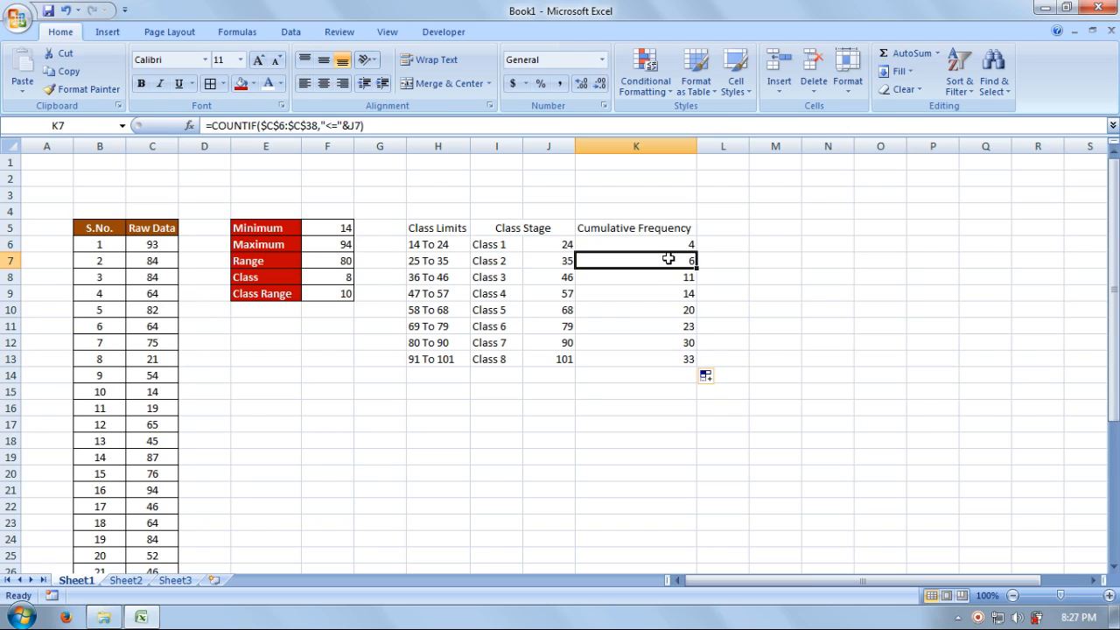
{"action": "left_click", "coordinate": [662, 277]}
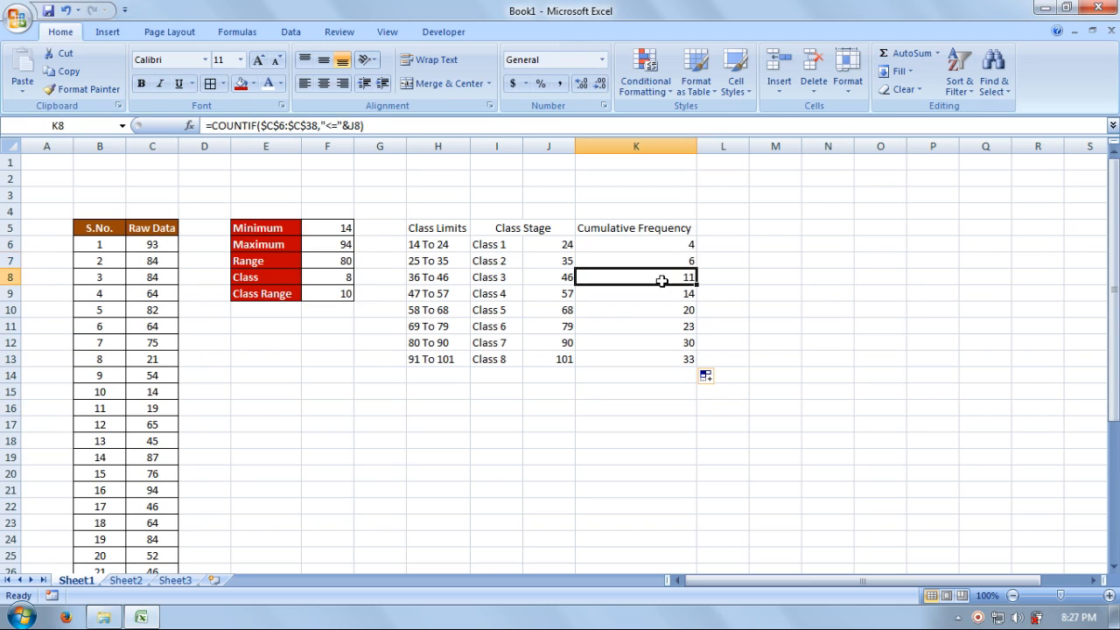
{"action": "left_click", "coordinate": [662, 343]}
{"action": "left_click", "coordinate": [659, 361]}
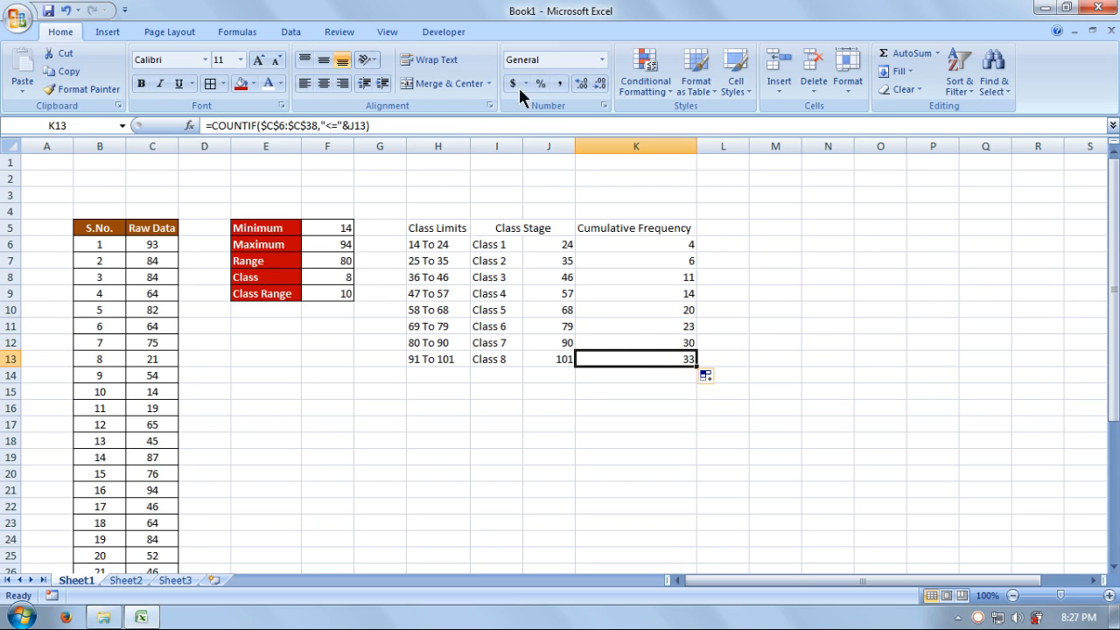
{"action": "left_click", "coordinate": [649, 243]}
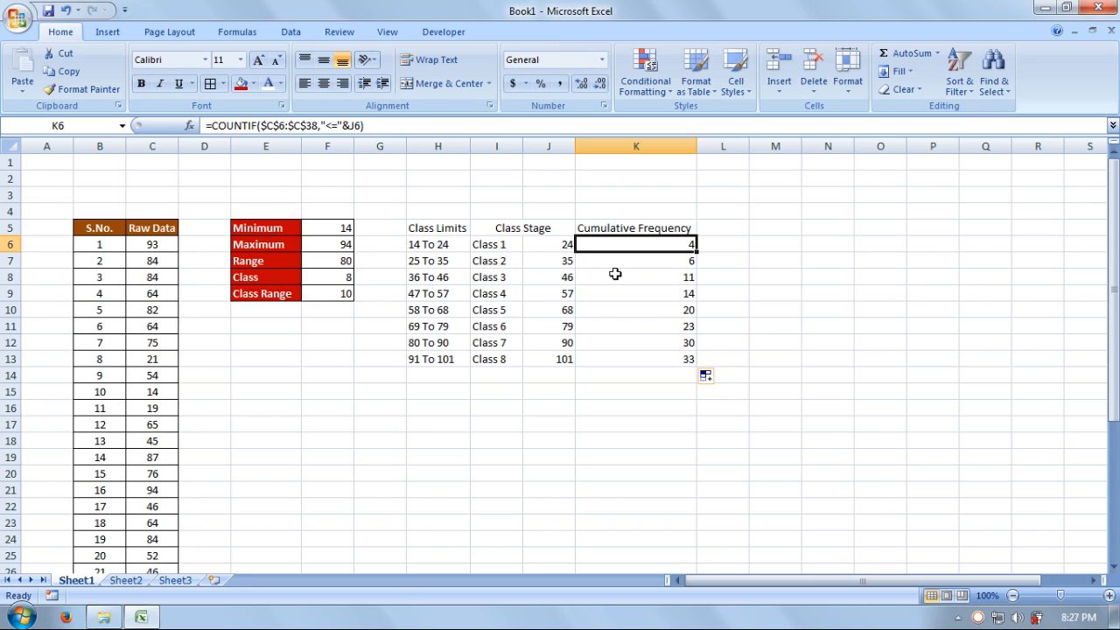
{"action": "left_click", "coordinate": [637, 360]}
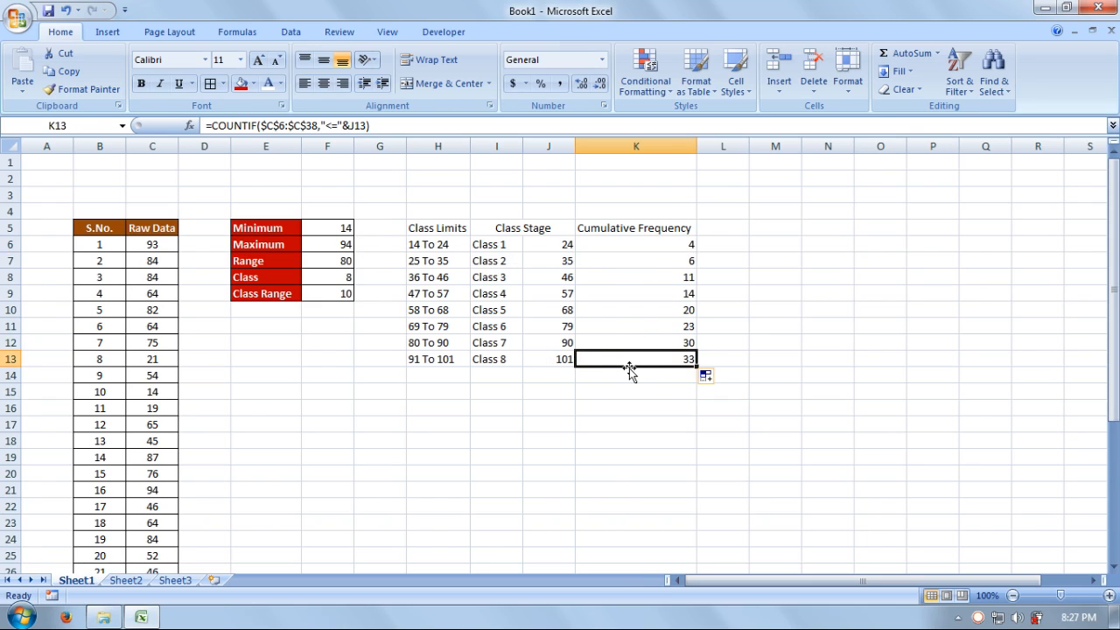
{"action": "left_click", "coordinate": [553, 342]}
{"action": "left_click", "coordinate": [669, 344]}
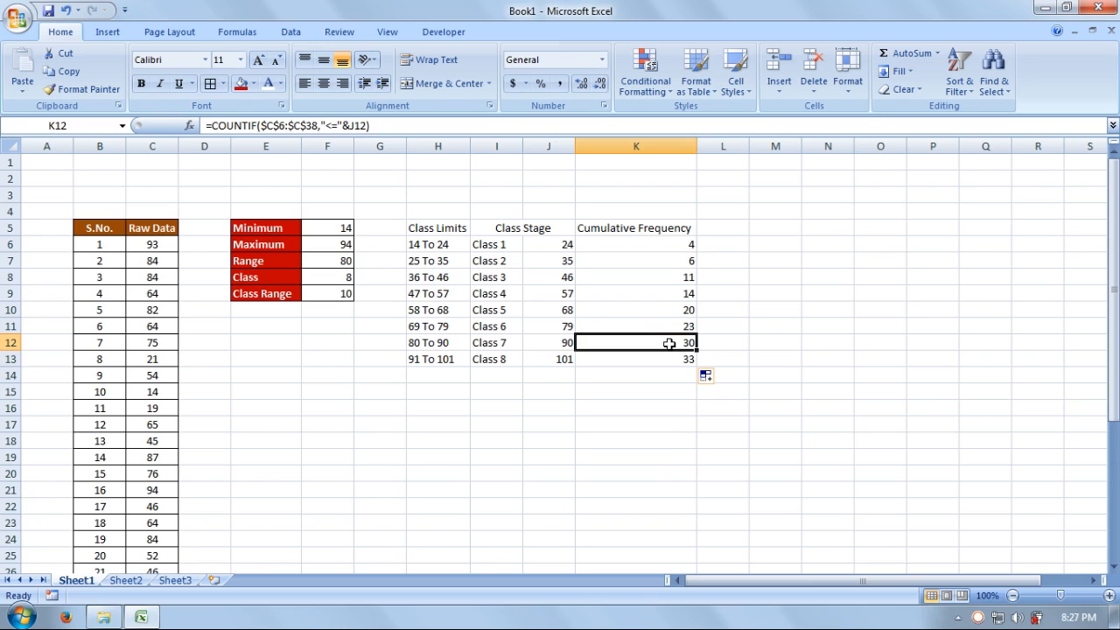
{"action": "left_click", "coordinate": [552, 327]}
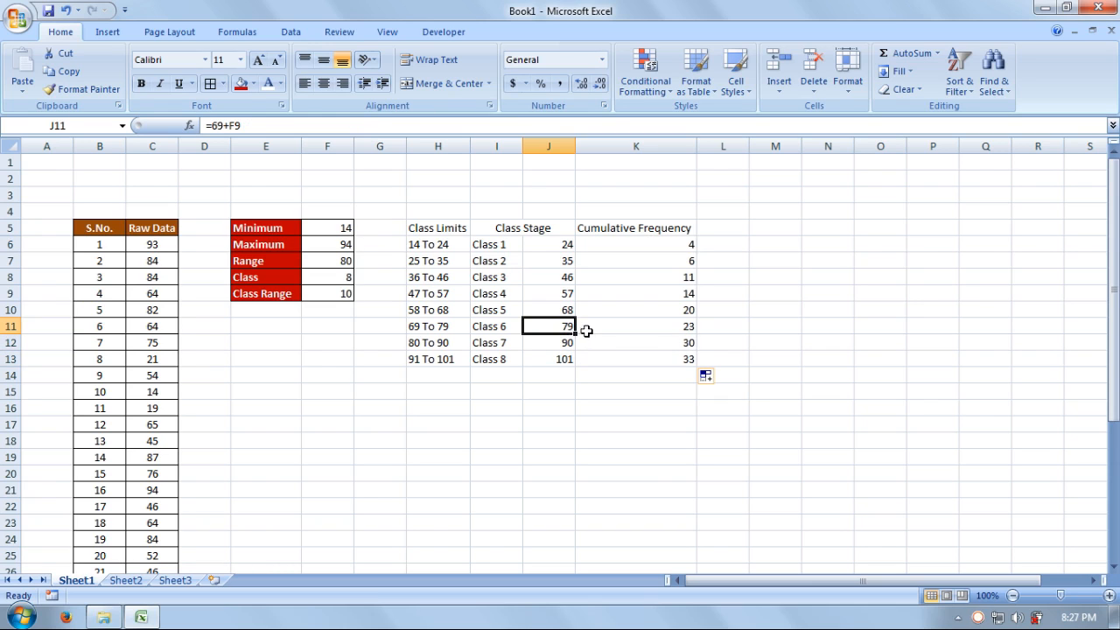
{"action": "left_click", "coordinate": [657, 326]}
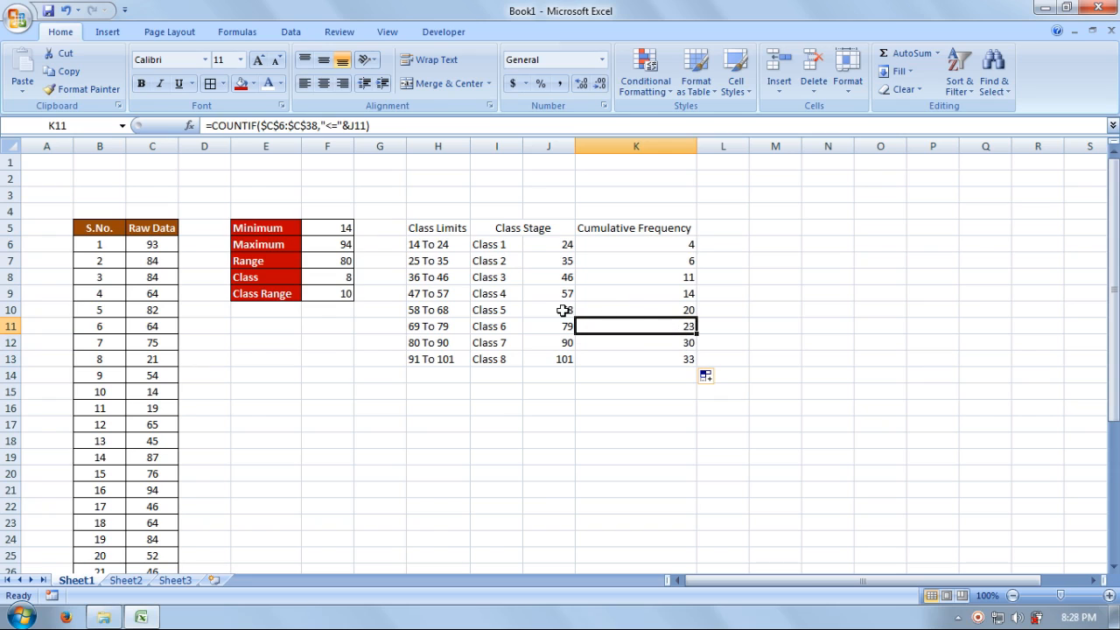
{"action": "left_click", "coordinate": [643, 313]}
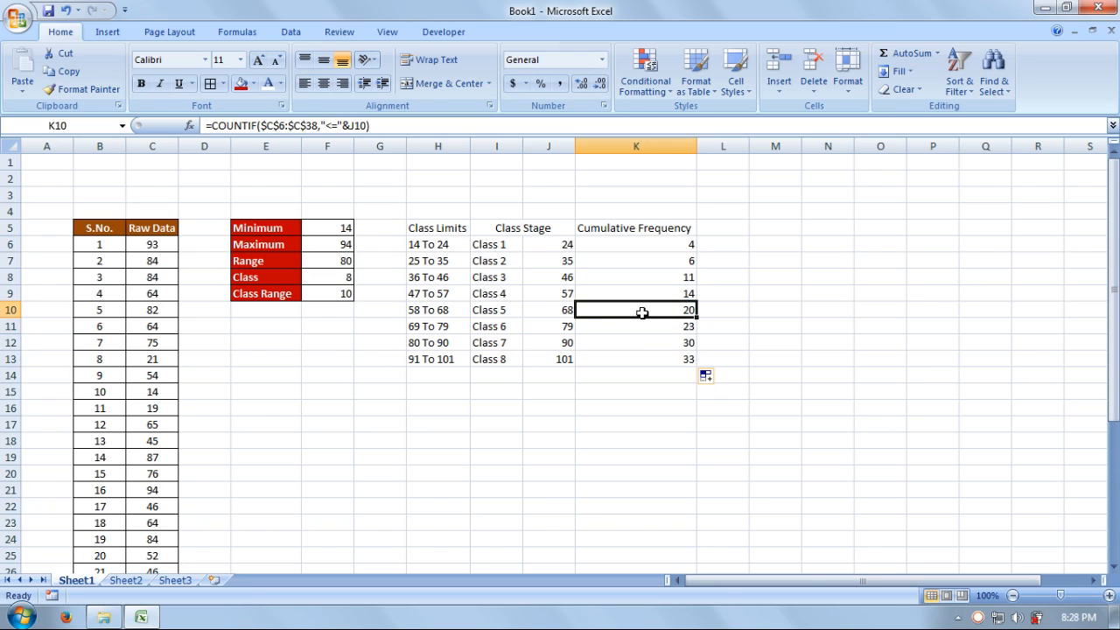
{"action": "left_click", "coordinate": [825, 326]}
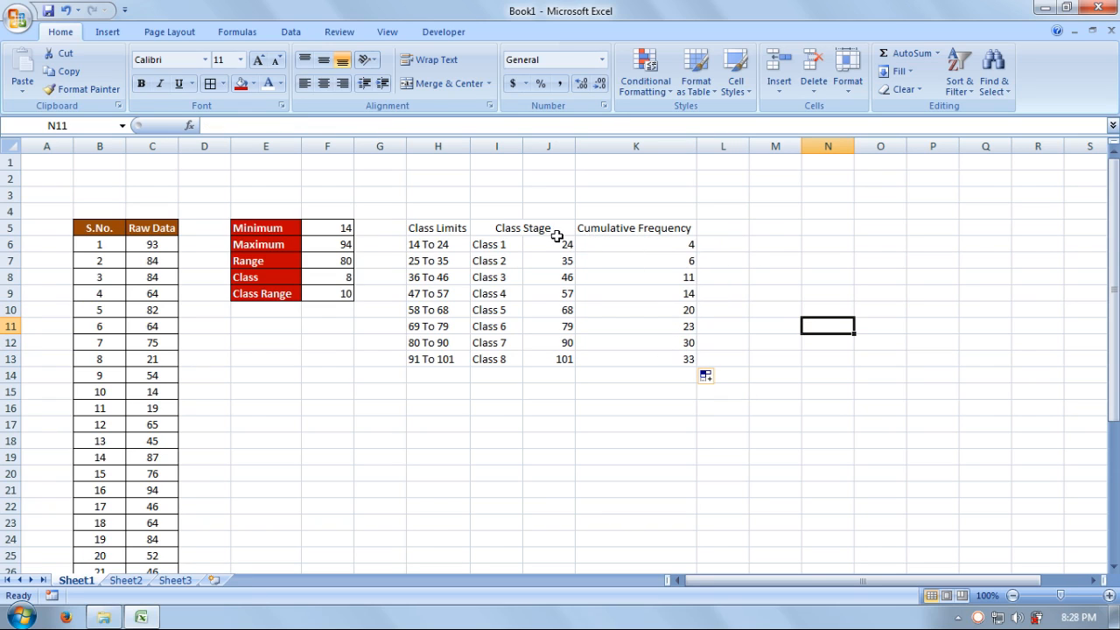
Widen column L and enter the heading "Frequency" in cell L5, beside Cumulative Frequency
{"action": "left_click", "coordinate": [728, 231]}
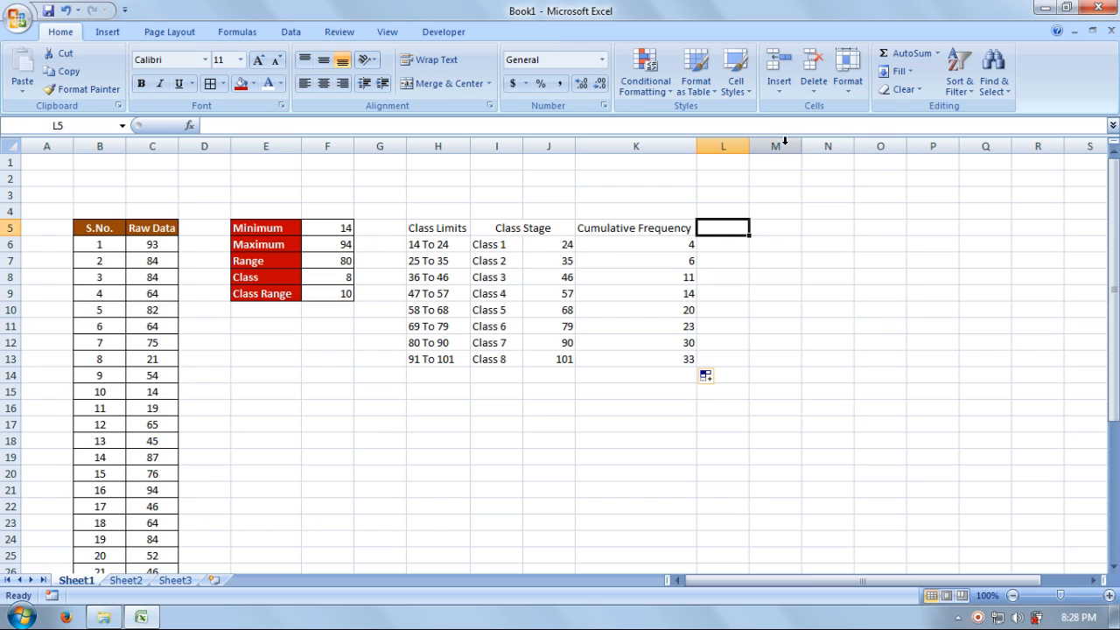
{"action": "left_click_drag", "start_coordinate": [750, 146], "coordinate": [812, 154]}
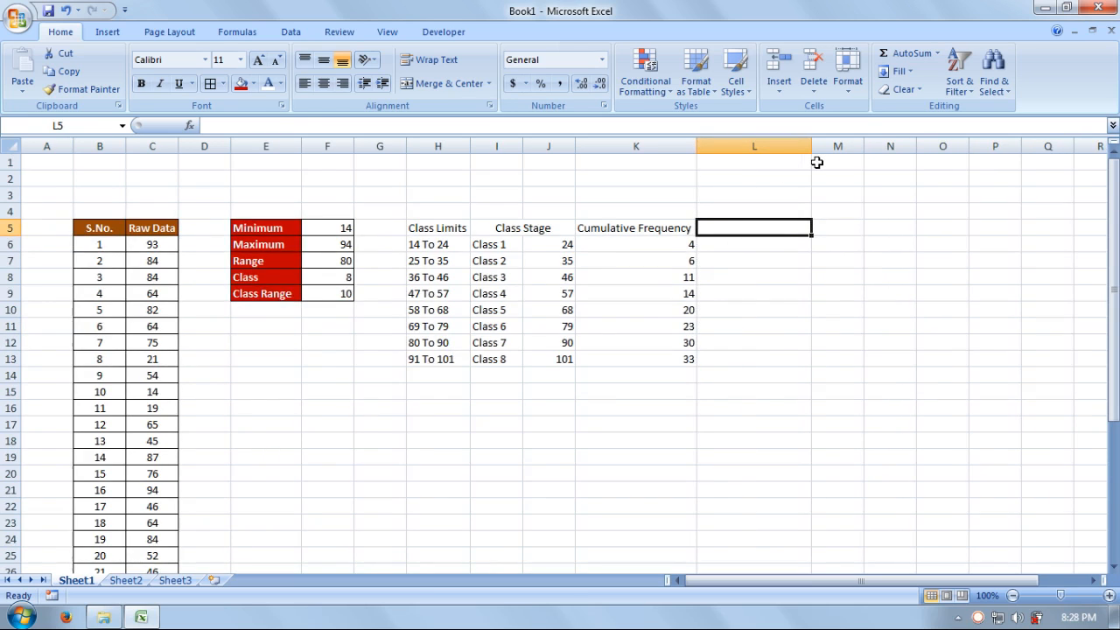
{"action": "left_click", "coordinate": [816, 162], "text": "shift"}
{"action": "type", "text": "Frequency"}
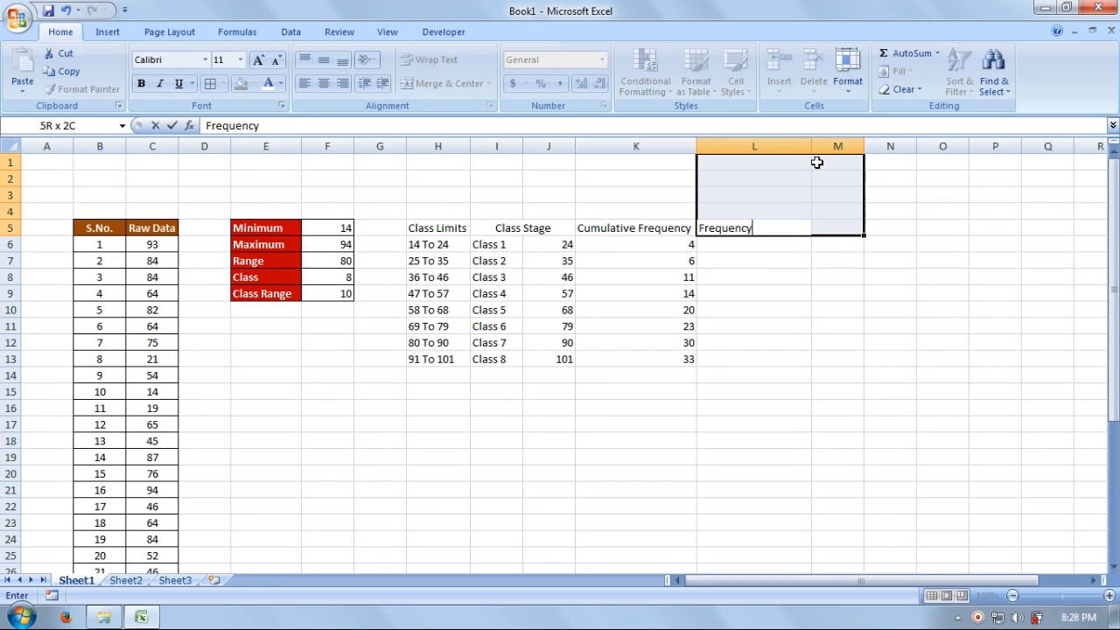
{"action": "key", "text": "Return"}
Enter 4 in cell L6 as the Class 1 frequency, matching its cumulative frequency
{"action": "left_click", "coordinate": [777, 243]}
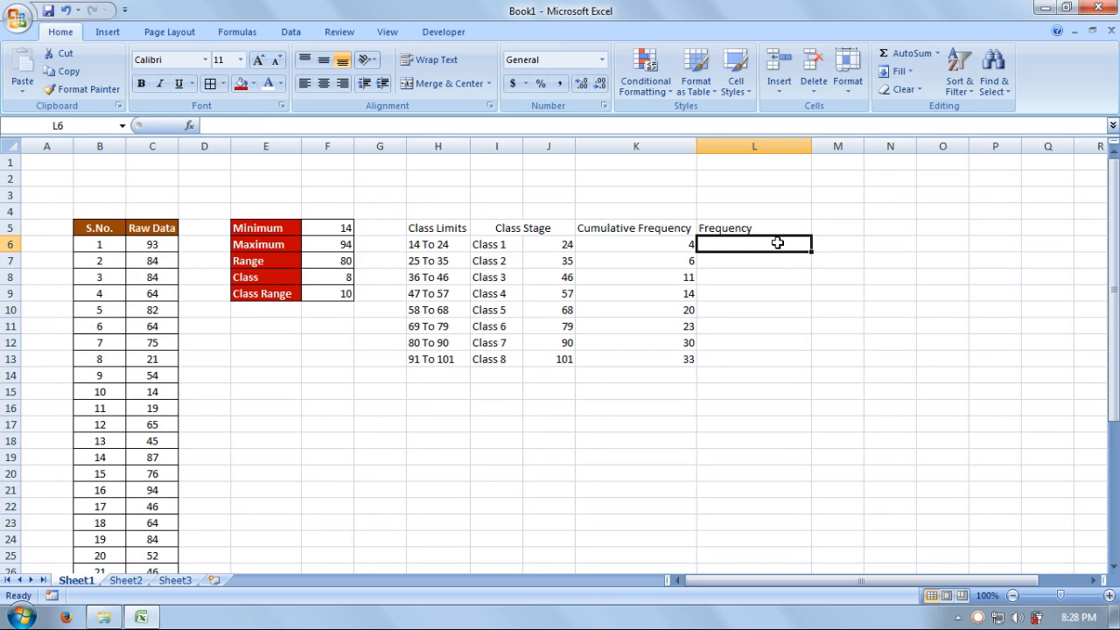
{"action": "left_click", "coordinate": [663, 248]}
{"action": "left_click", "coordinate": [751, 249]}
{"action": "type", "text": "4"}
{"action": "key", "text": "Return"}
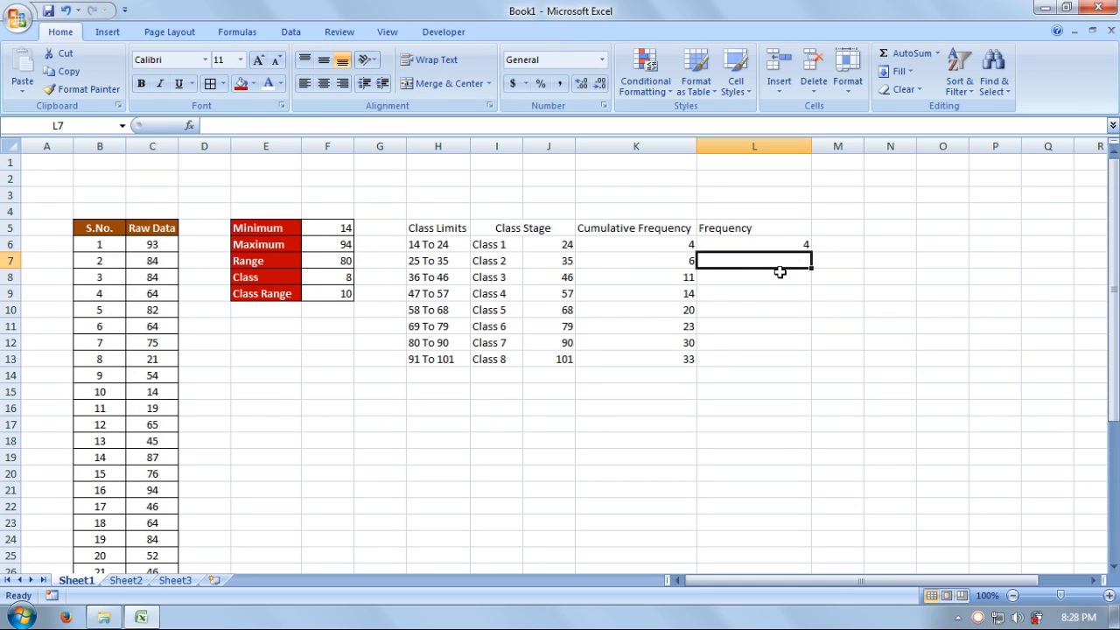
Enter the formula =K7-K6 in cell L7 for the Class 2 frequency and fill it down to L13
{"action": "type", "text": "="}
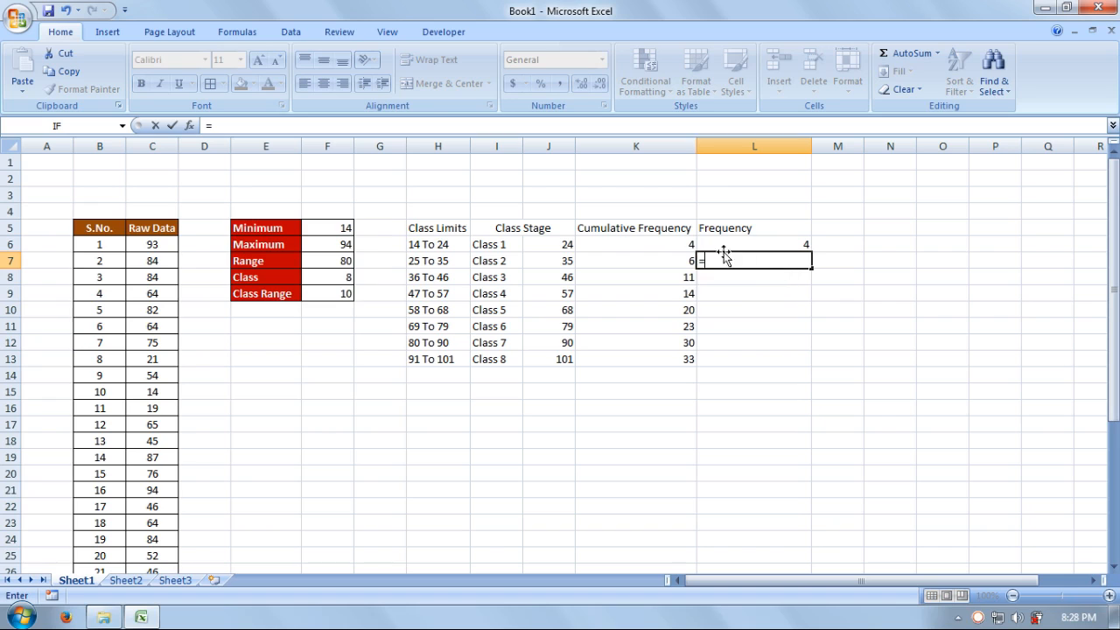
{"action": "left_click", "coordinate": [687, 261]}
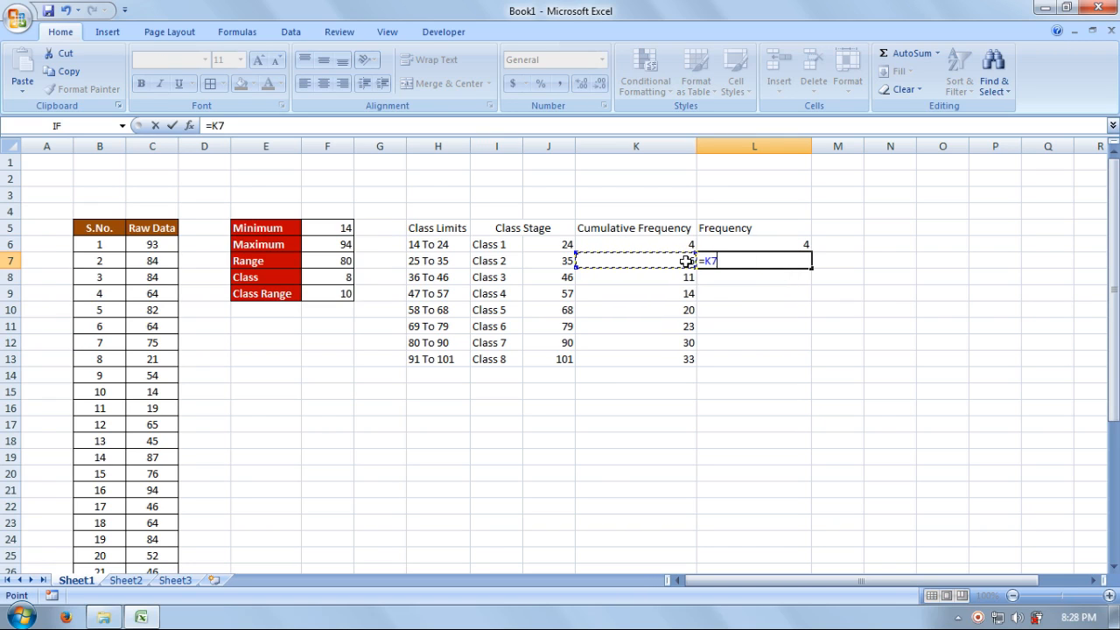
{"action": "type", "text": "-"}
{"action": "left_click", "coordinate": [671, 243]}
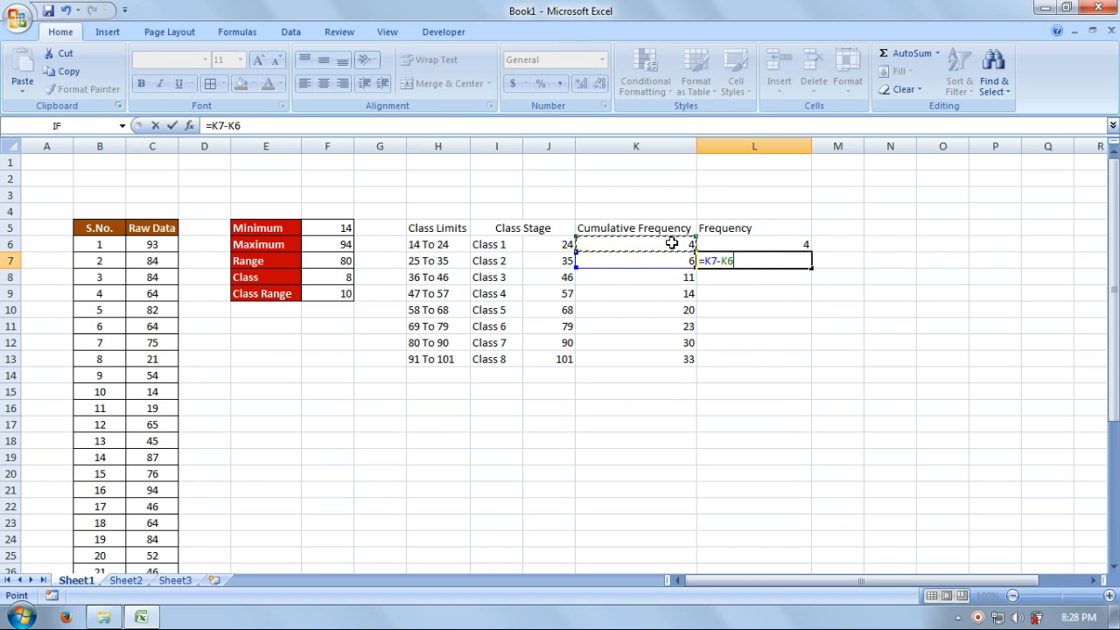
{"action": "key", "text": "Return"}
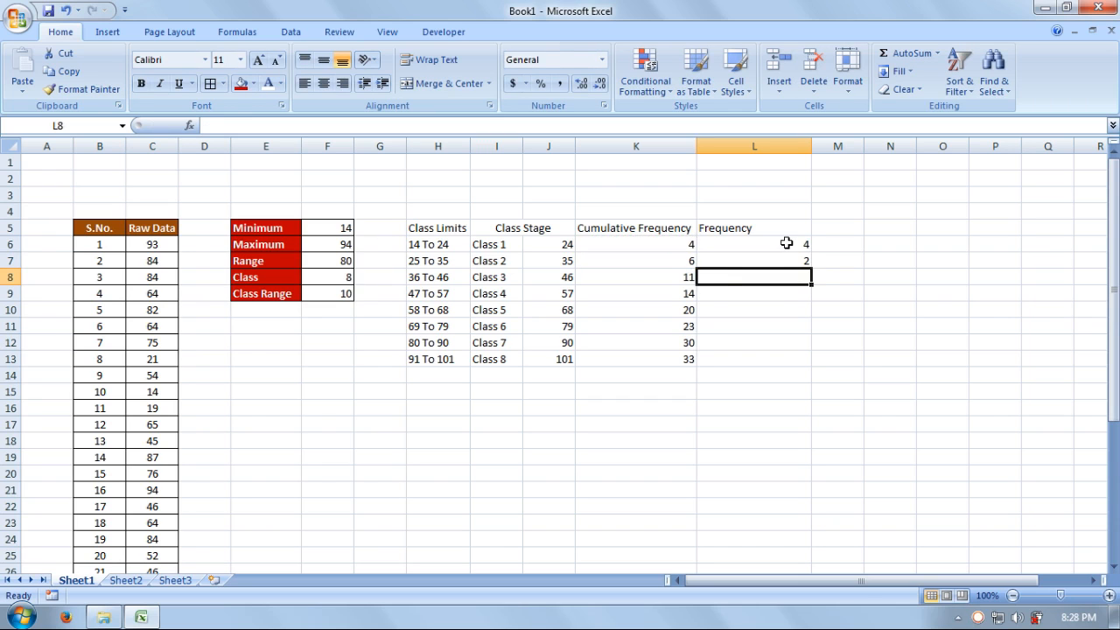
{"action": "left_click_drag", "start_coordinate": [787, 243], "coordinate": [808, 370]}
{"action": "left_click", "coordinate": [779, 420]}
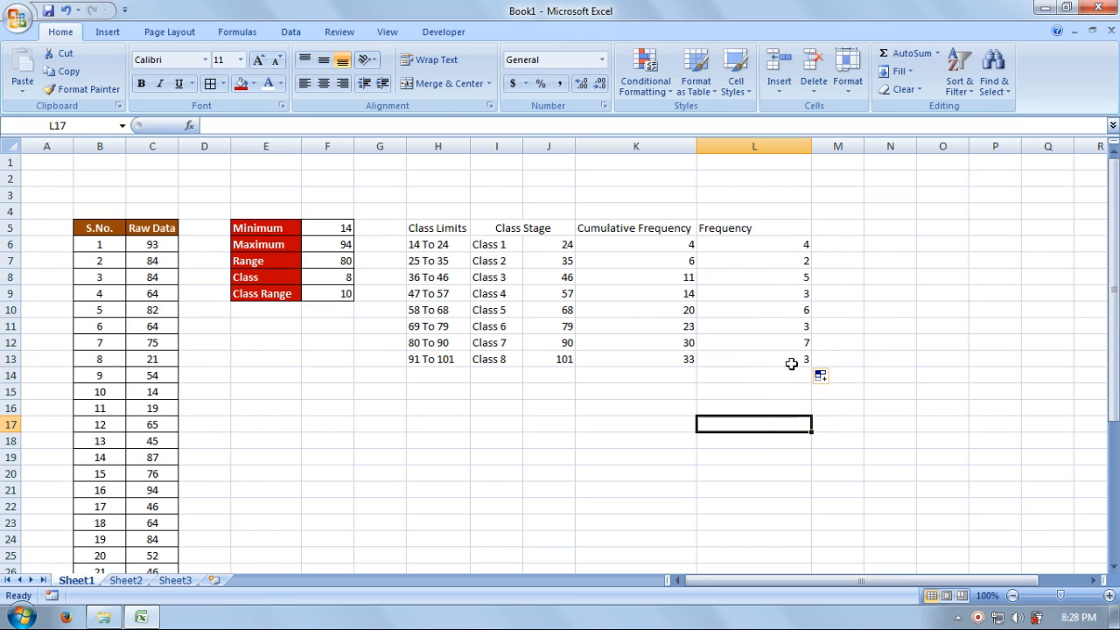
Examine the frequencies in L6:L13 and compare their sum with the last serial number of the raw data list
{"action": "left_click", "coordinate": [794, 243]}
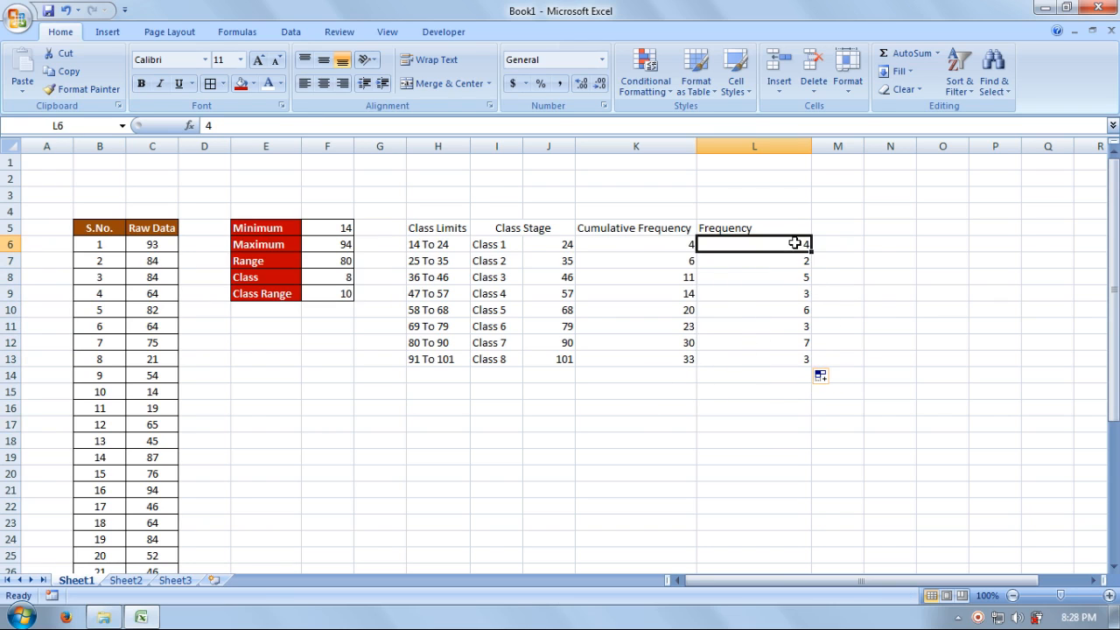
{"action": "left_click_drag", "start_coordinate": [795, 244], "coordinate": [790, 359]}
{"action": "left_click", "coordinate": [785, 380]}
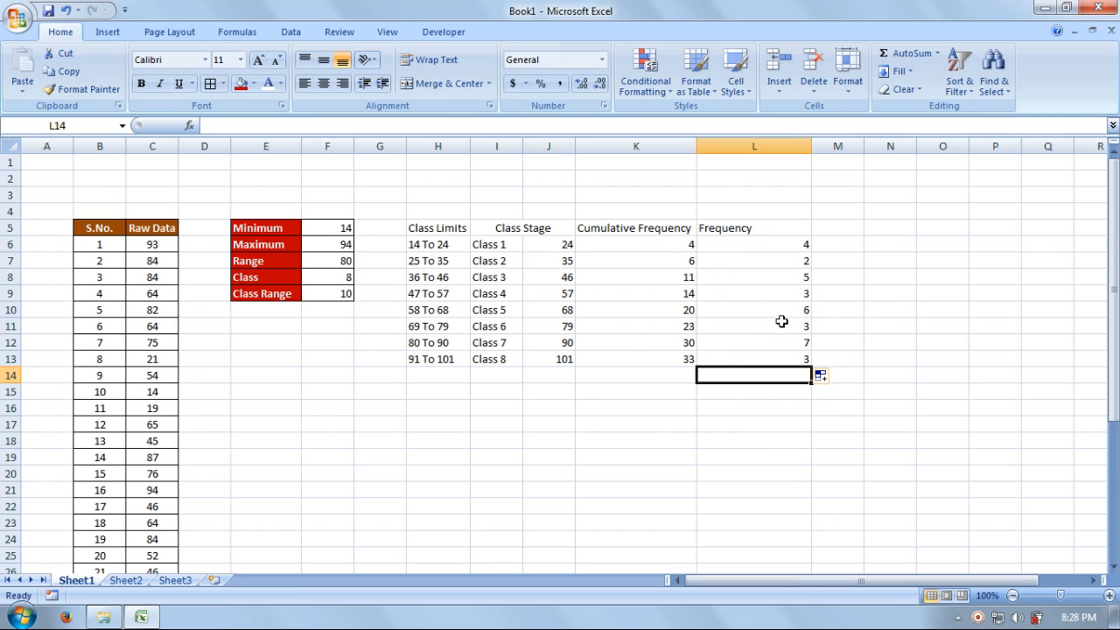
{"action": "left_click", "coordinate": [784, 426]}
{"action": "left_click", "coordinate": [778, 395]}
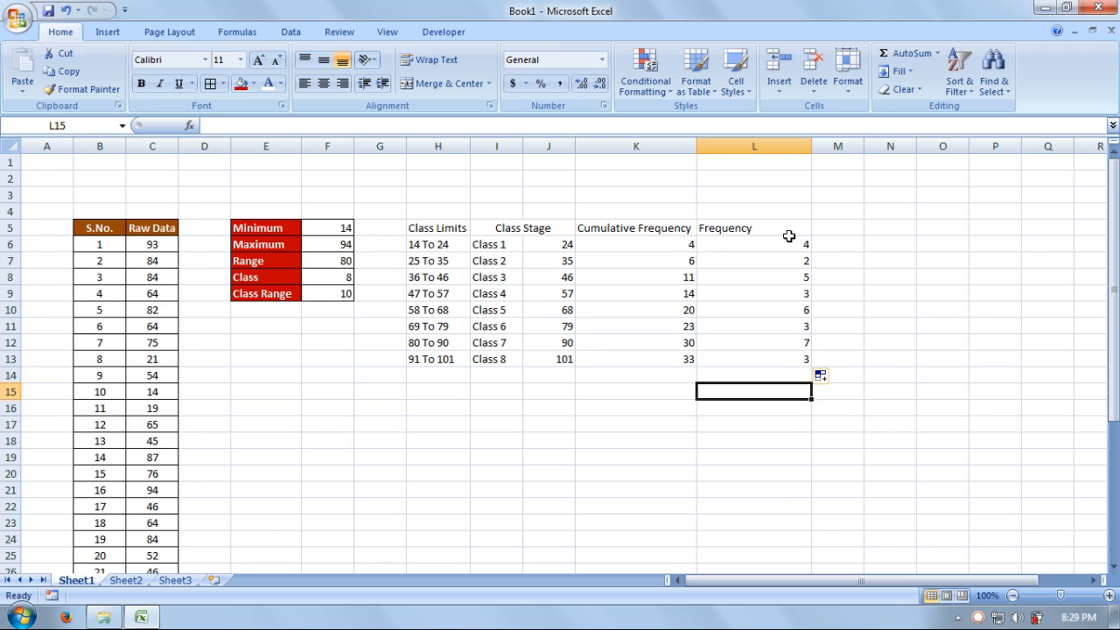
{"action": "left_click_drag", "start_coordinate": [755, 245], "coordinate": [762, 359]}
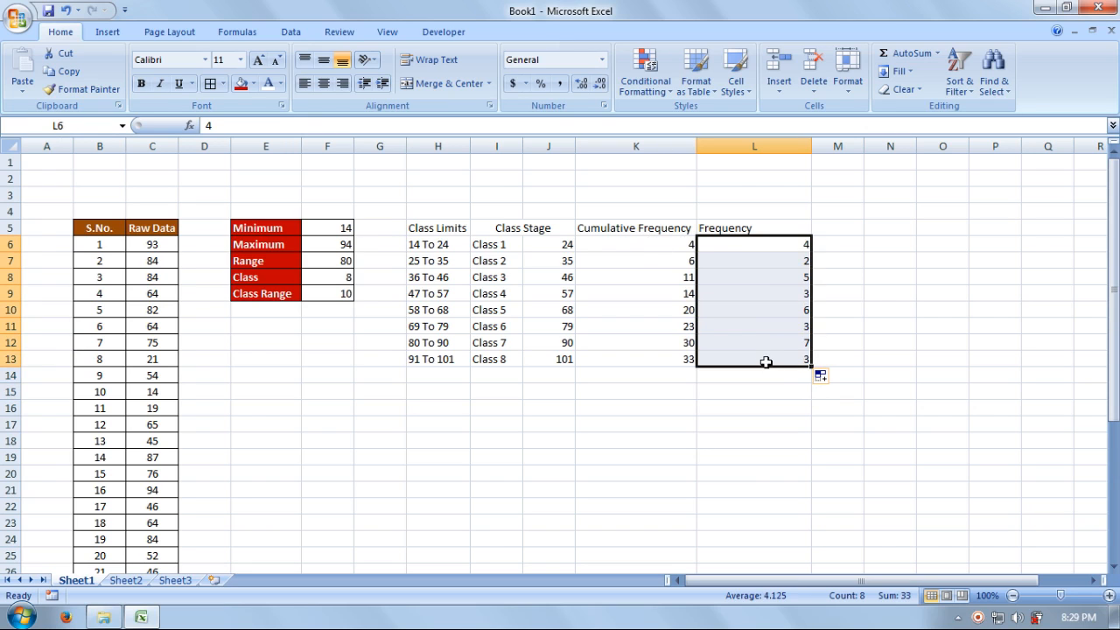
{"action": "left_click", "coordinate": [782, 391]}
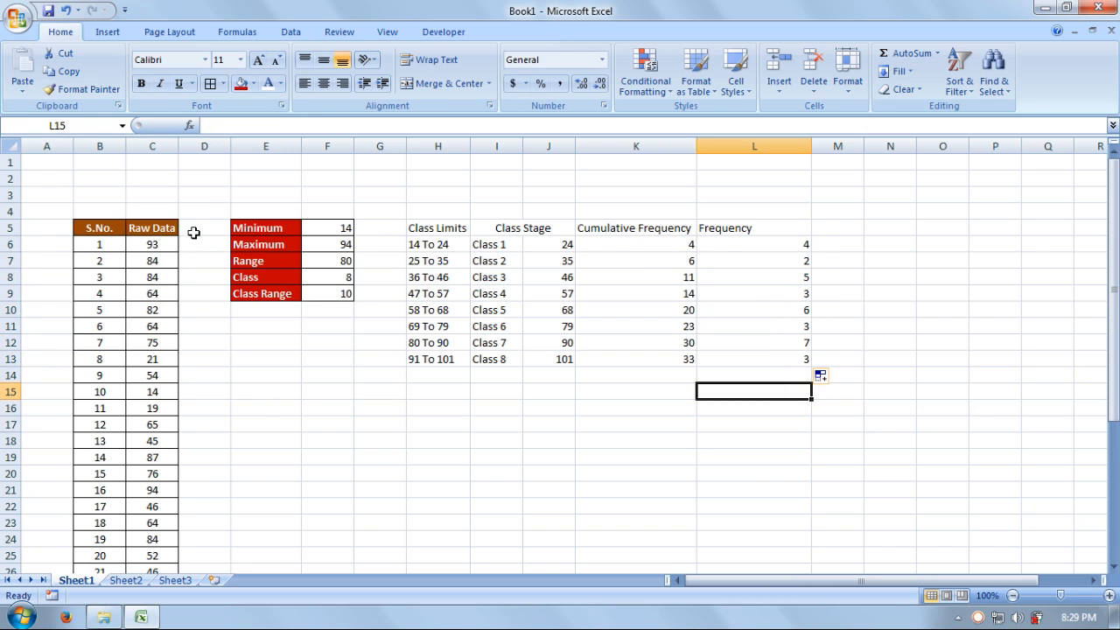
{"action": "mouse_move", "coordinate": [1113, 262]}
{"action": "left_mouse_down"}
{"action": "mouse_move", "coordinate": [1109, 429]}
{"action": "mouse_move", "coordinate": [1109, 262]}
{"action": "left_mouse_up"}
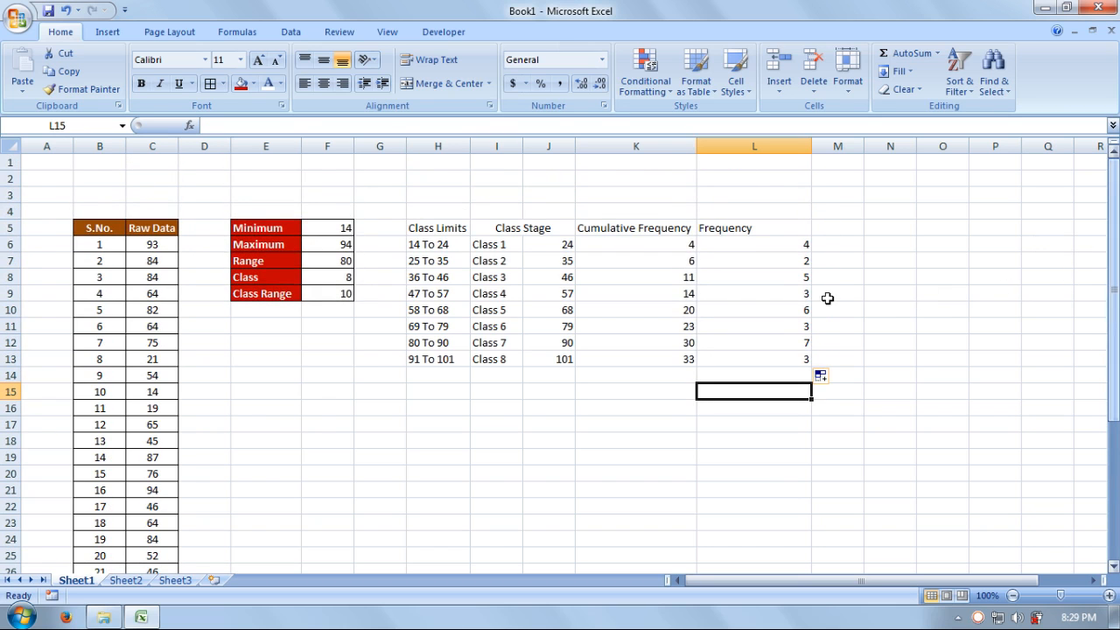
{"action": "left_click", "coordinate": [92, 232]}
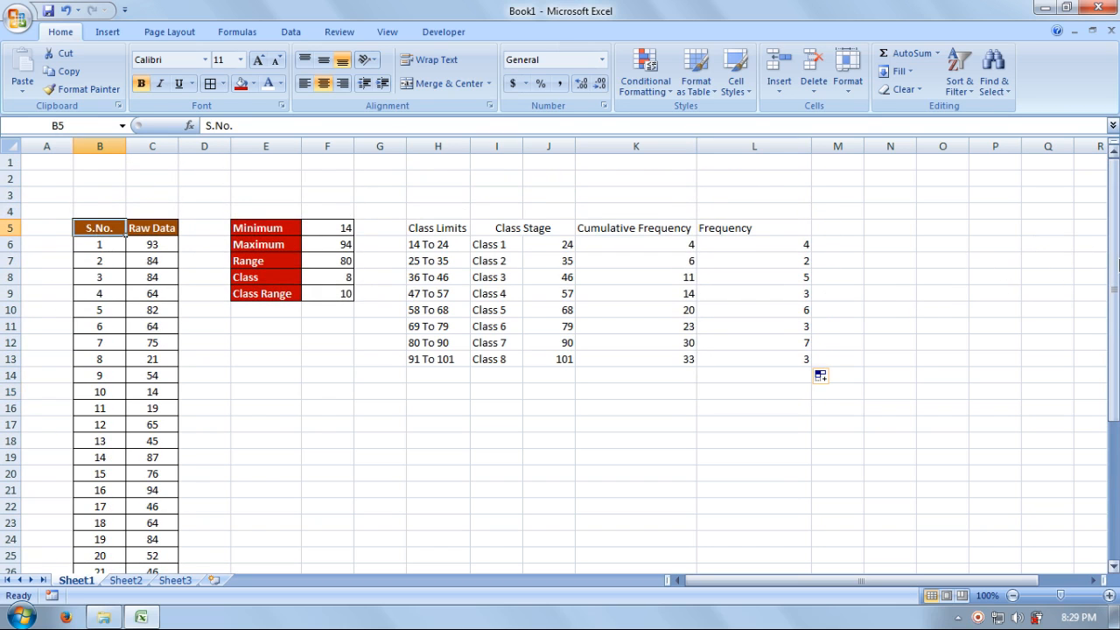
{"action": "left_click_drag", "start_coordinate": [1113, 259], "coordinate": [1112, 397]}
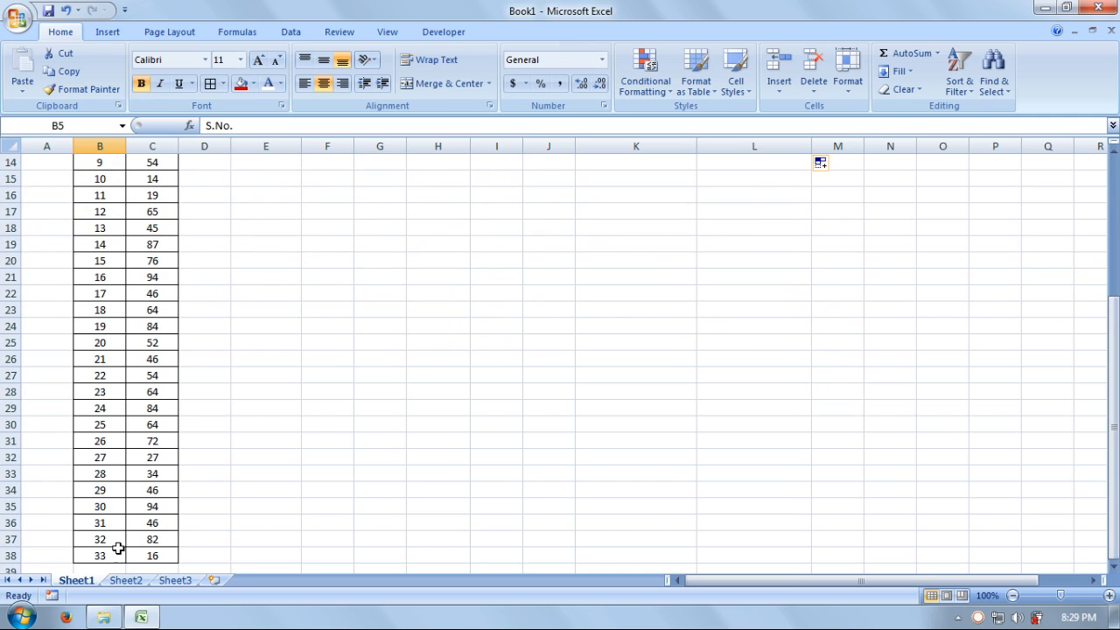
{"action": "left_click", "coordinate": [117, 552]}
{"action": "left_click_drag", "start_coordinate": [1112, 446], "coordinate": [1112, 306]}
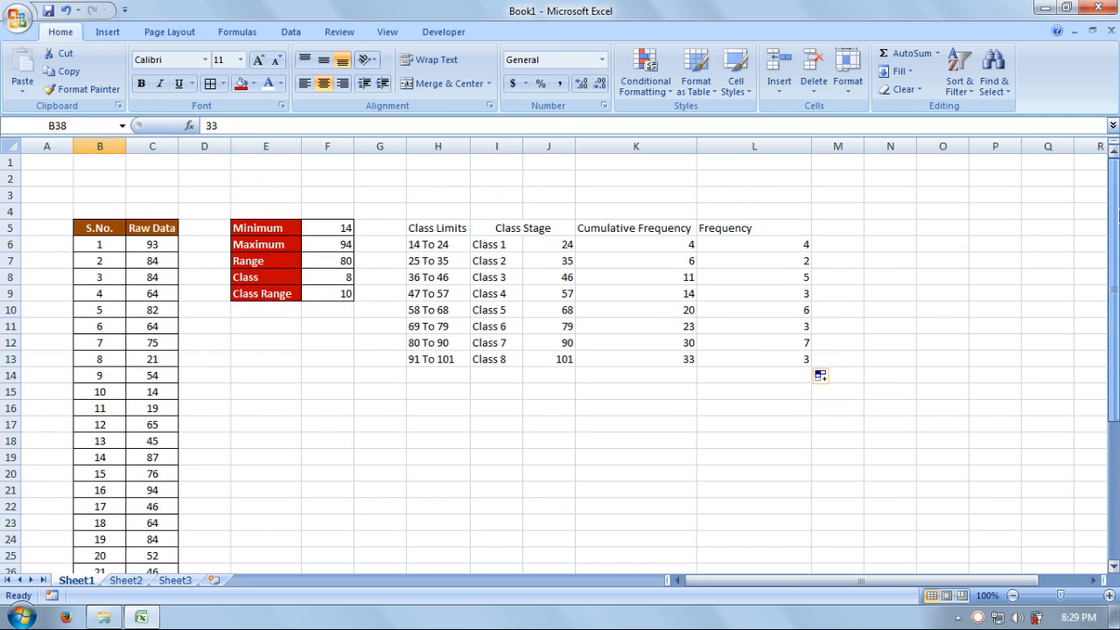
{"action": "left_click_drag", "start_coordinate": [782, 238], "coordinate": [787, 368]}
{"action": "left_click", "coordinate": [782, 394]}
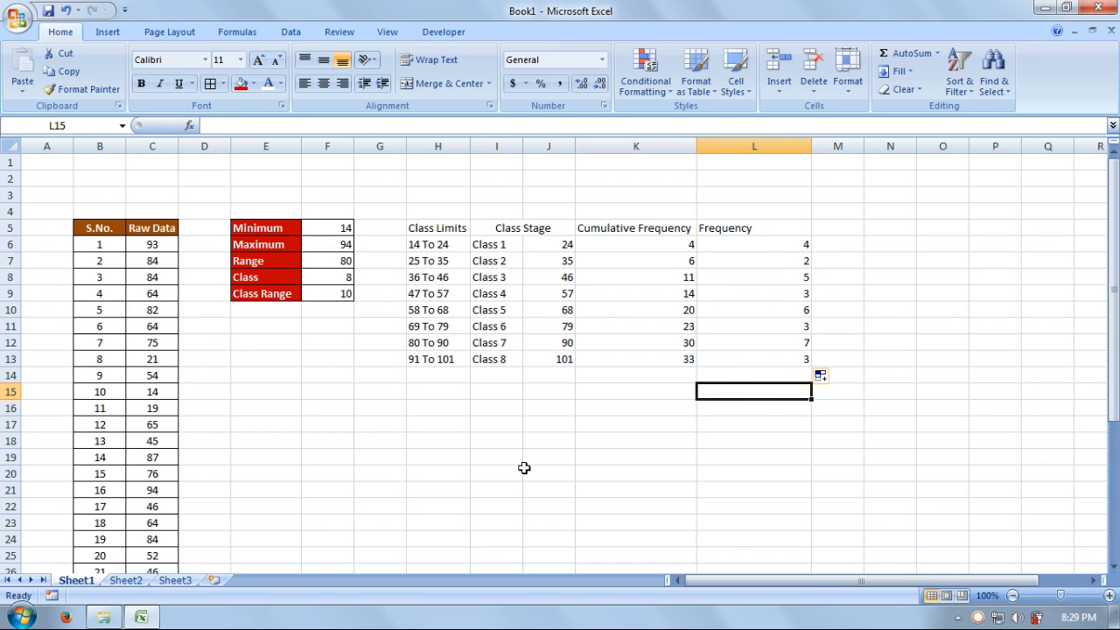
Check the frequency total with the formula =SUM(L6:L13) in cell L15, and clear that cell after the check
{"action": "left_click", "coordinate": [785, 453]}
{"action": "left_click", "coordinate": [788, 397]}
{"action": "type", "text": "=sum"}
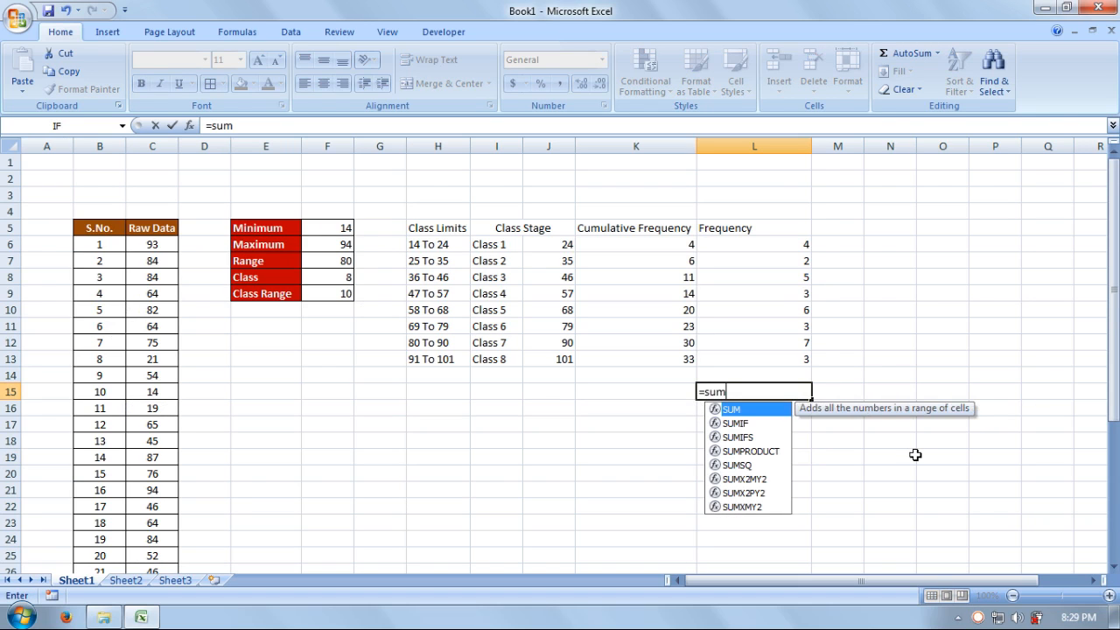
{"action": "type", "text": "("}
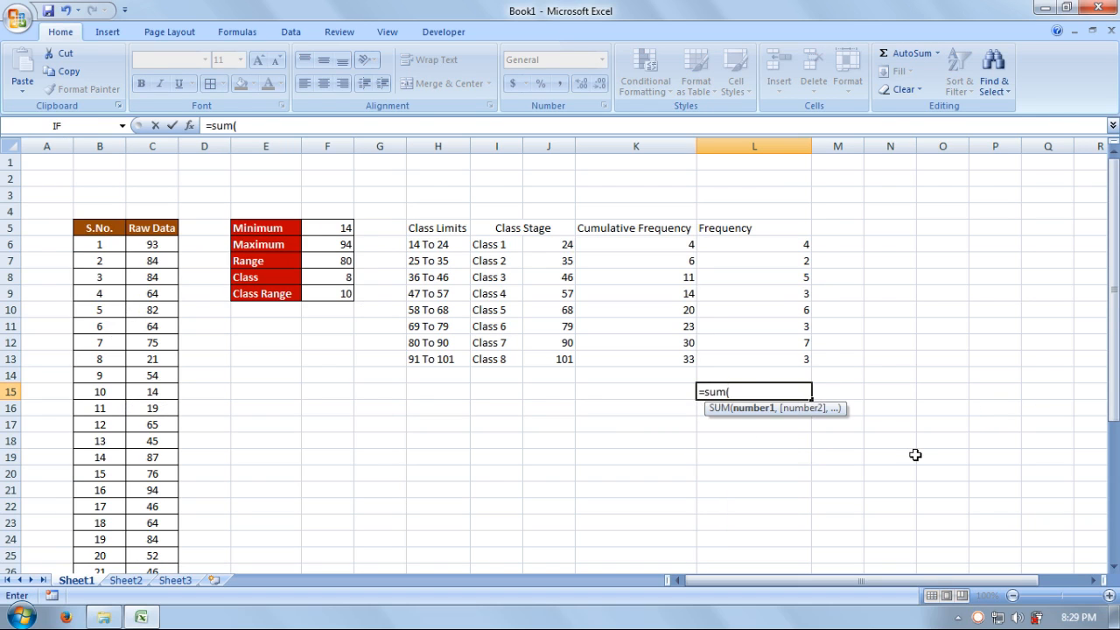
{"action": "left_click_drag", "start_coordinate": [788, 247], "coordinate": [784, 356]}
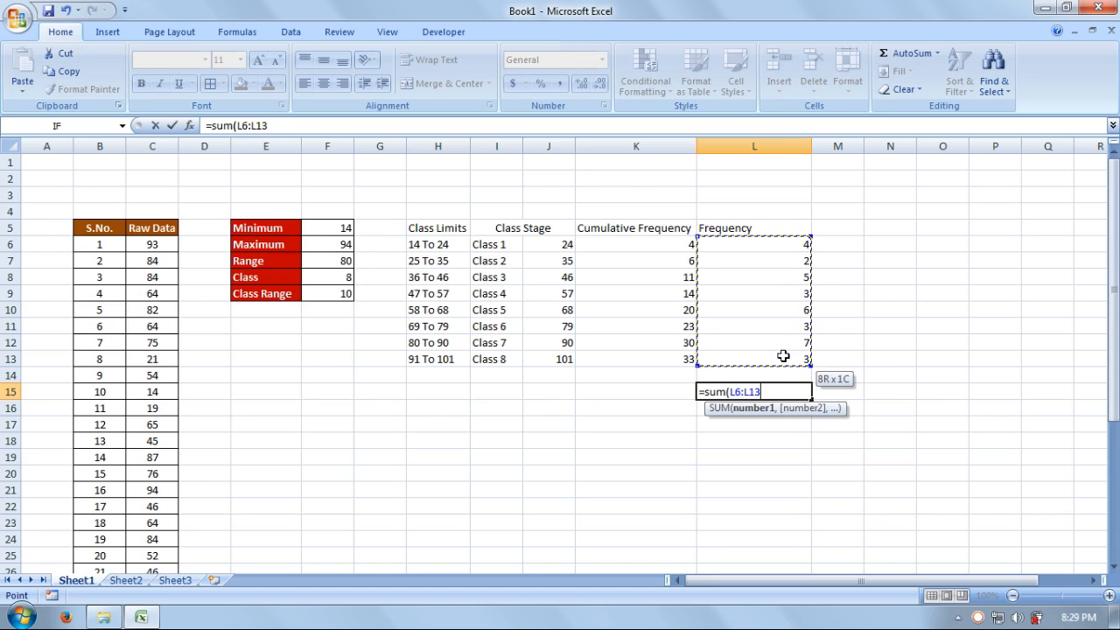
{"action": "type", "text": ")"}
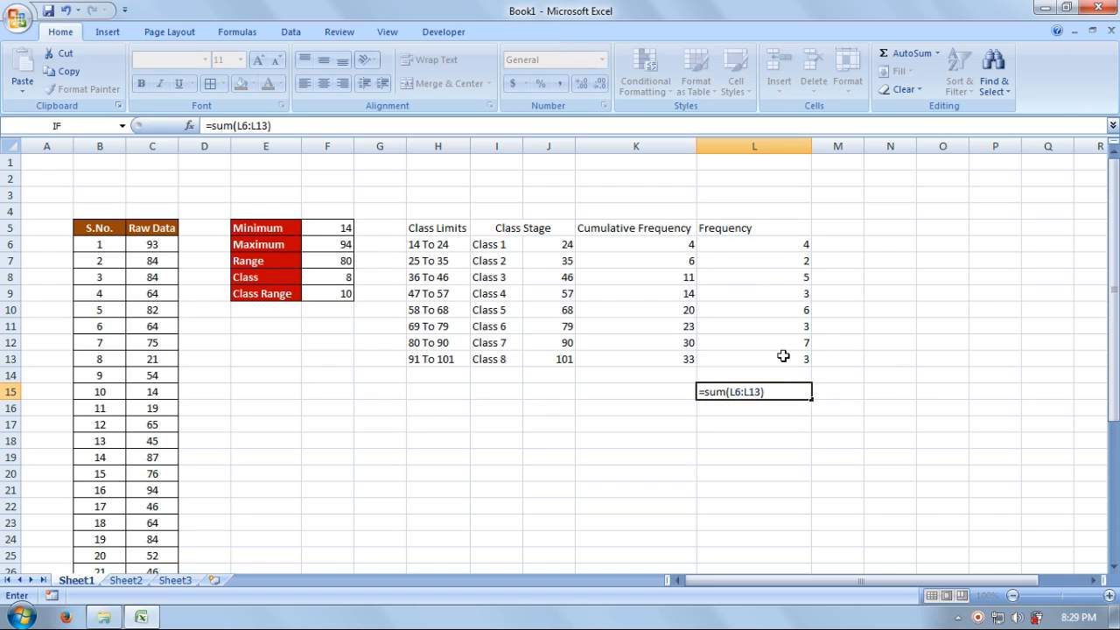
{"action": "key", "text": "Return"}
{"action": "left_click", "coordinate": [785, 394]}
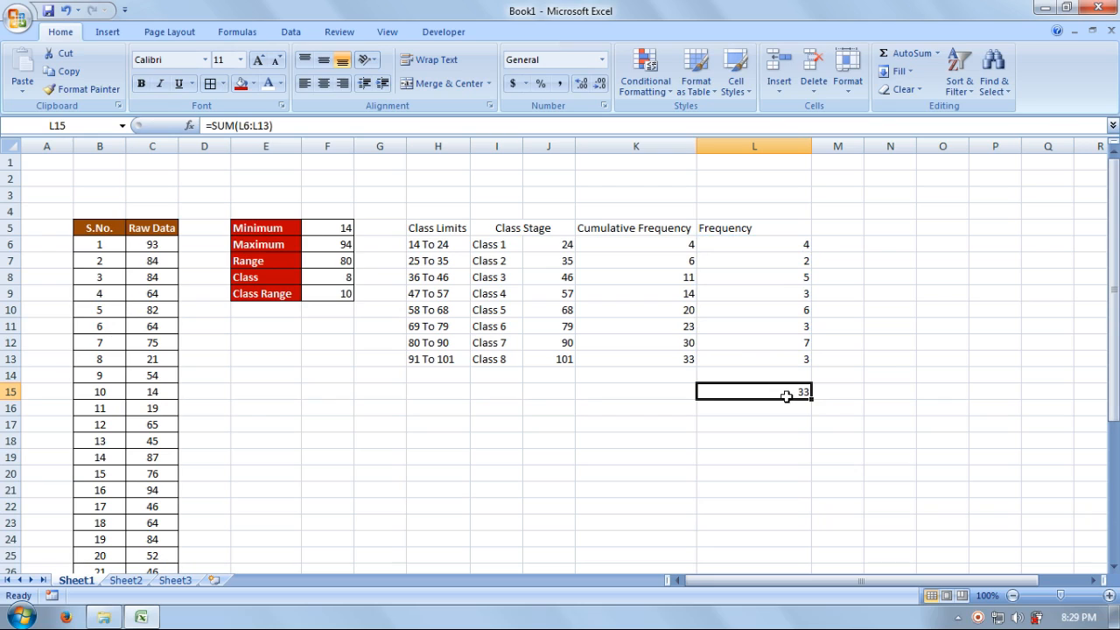
{"action": "key", "text": "Delete"}
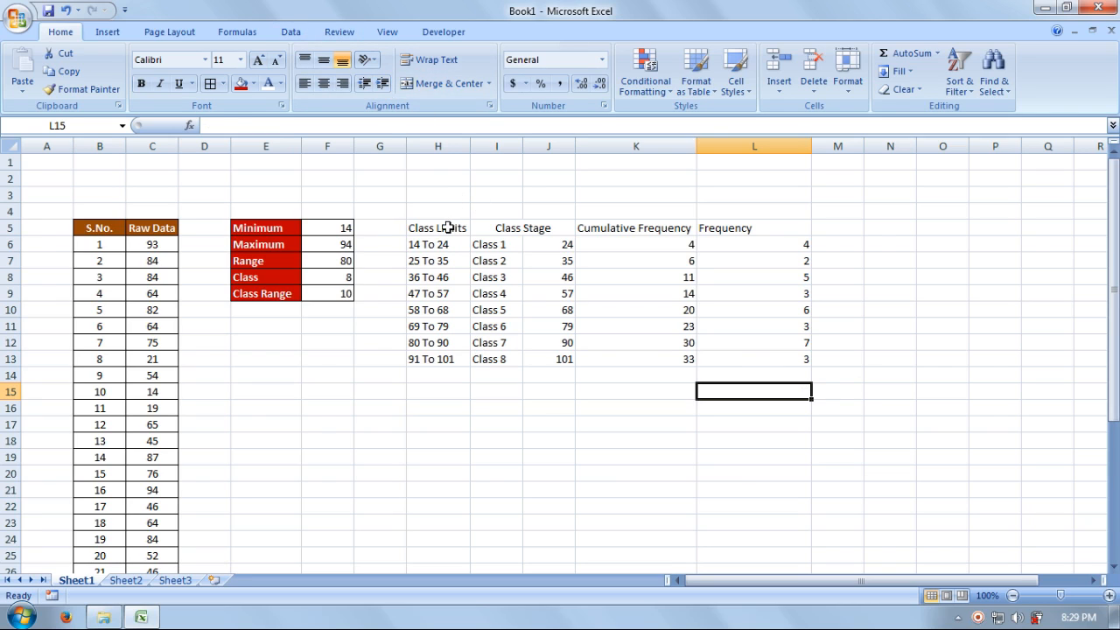
Format the header cells H5:L5 of the frequency table with a dark blue fill and bold white text
{"action": "left_click_drag", "start_coordinate": [447, 228], "coordinate": [731, 228]}
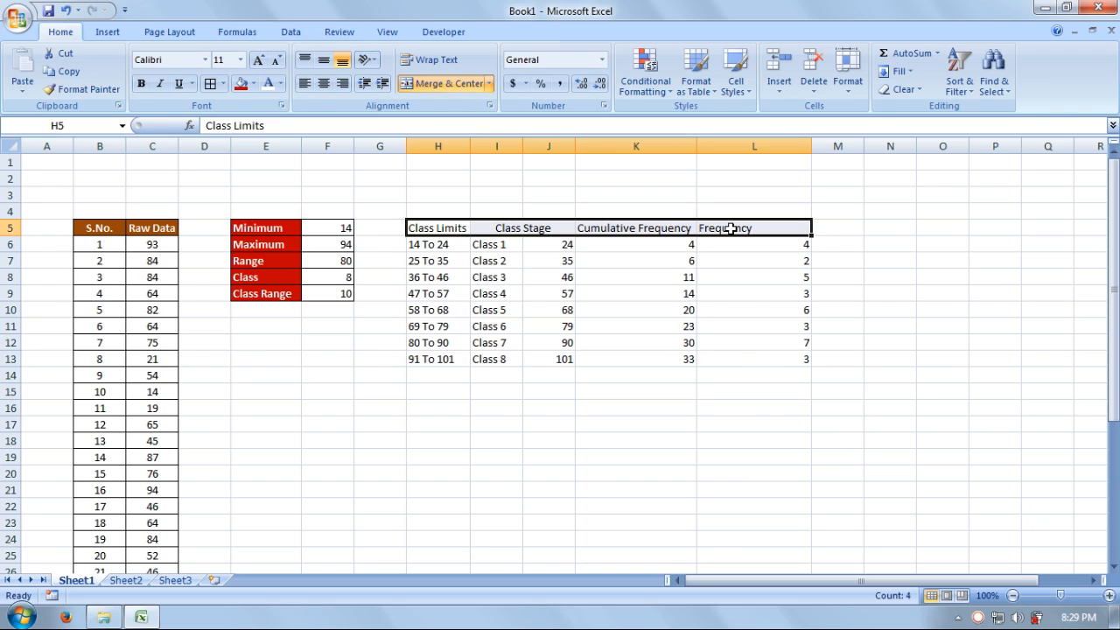
{"action": "left_click", "coordinate": [253, 83]}
{"action": "left_click", "coordinate": [351, 206]}
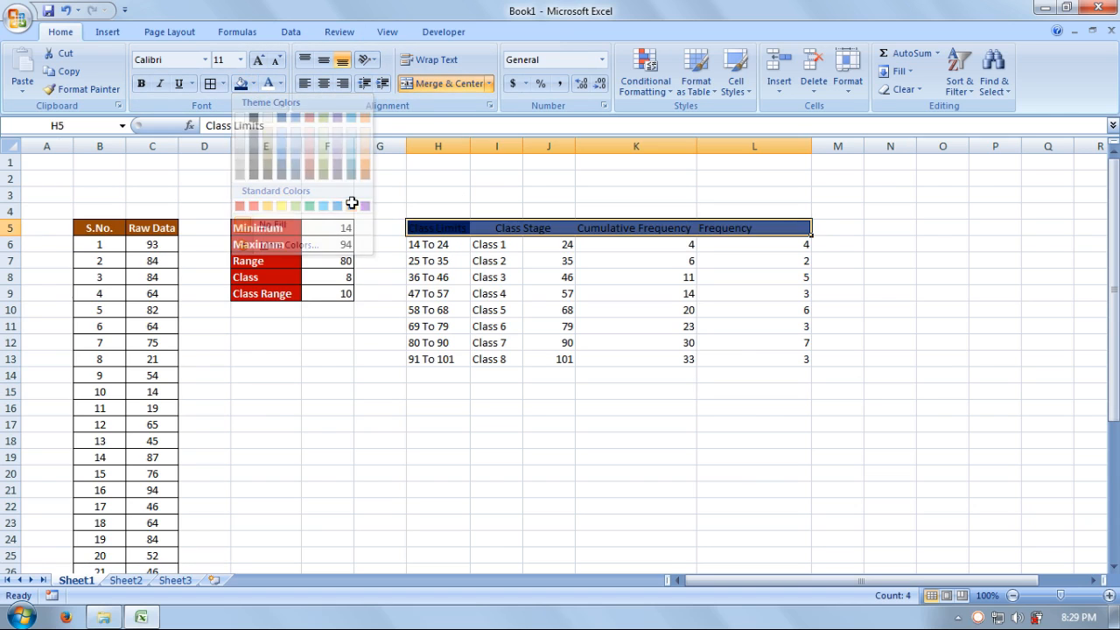
{"action": "left_click", "coordinate": [140, 84]}
Apply all borders to the frequency table in H5:L13
{"action": "left_click_drag", "start_coordinate": [437, 229], "coordinate": [765, 360]}
{"action": "left_click", "coordinate": [213, 88]}
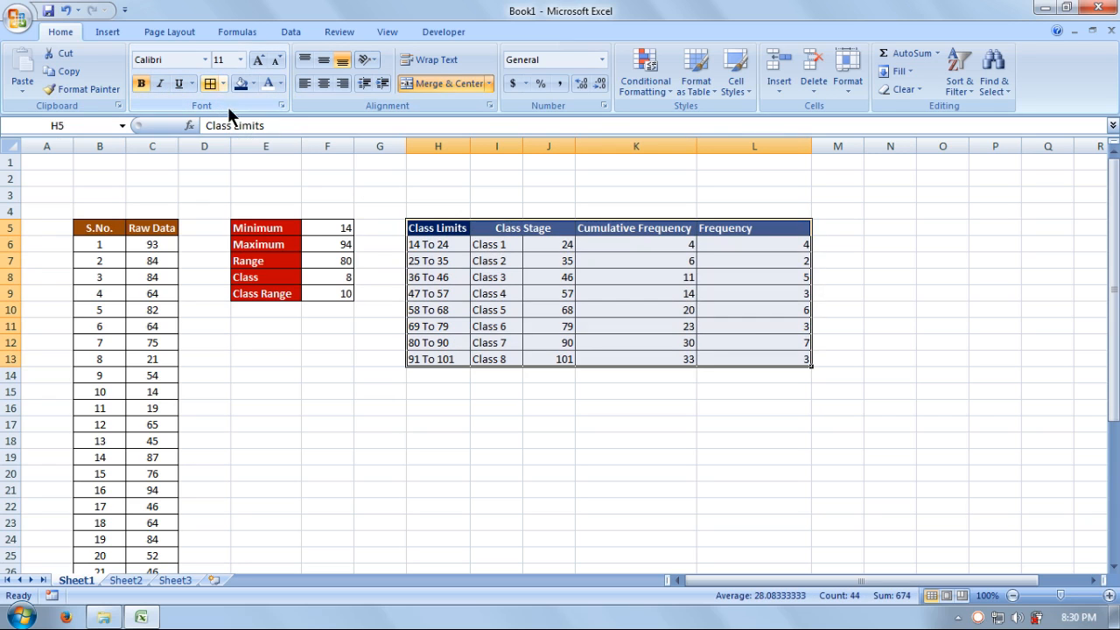
{"action": "left_click", "coordinate": [901, 298]}
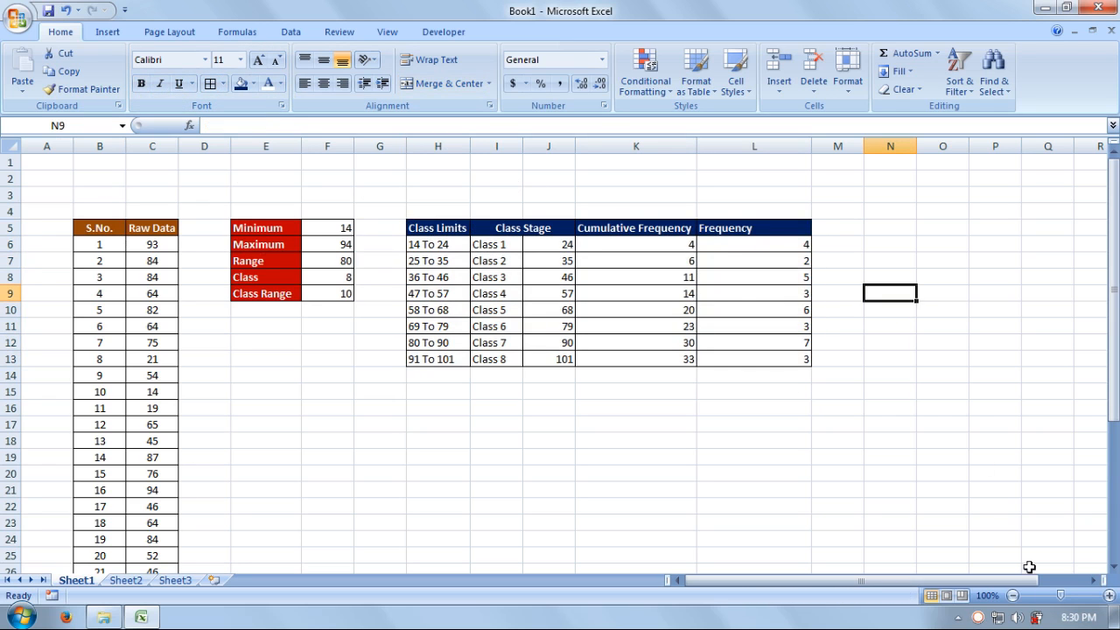
{"action": "left_click", "coordinate": [824, 447]}
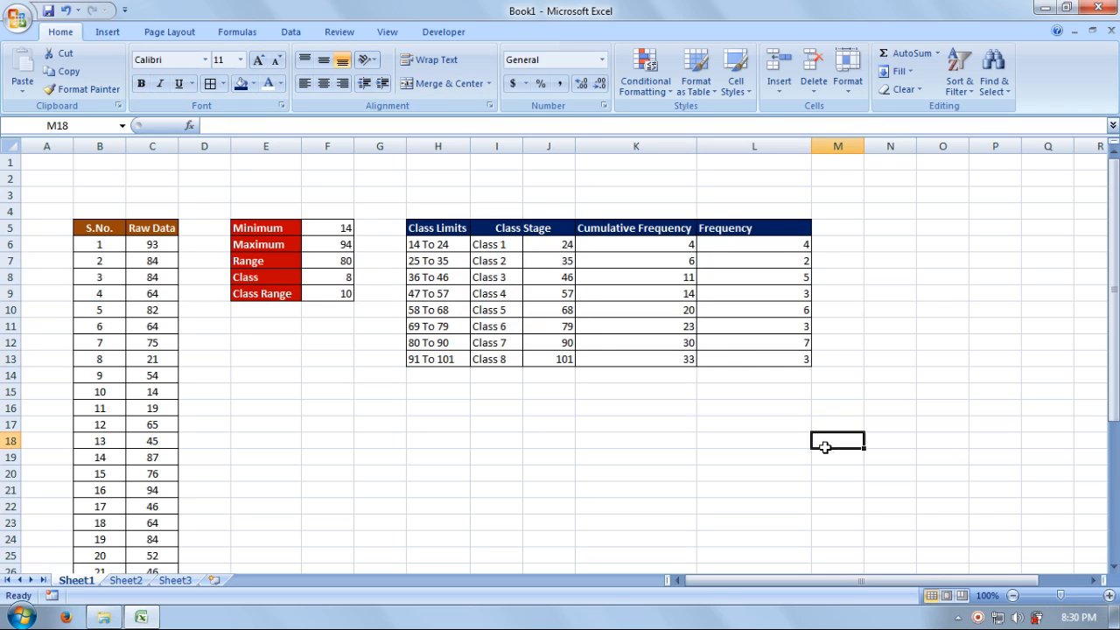
Merge and center B2:L3 above the tables and enter the title "Frequency Distribution Table" in it
{"action": "left_click_drag", "start_coordinate": [793, 194], "coordinate": [107, 180]}
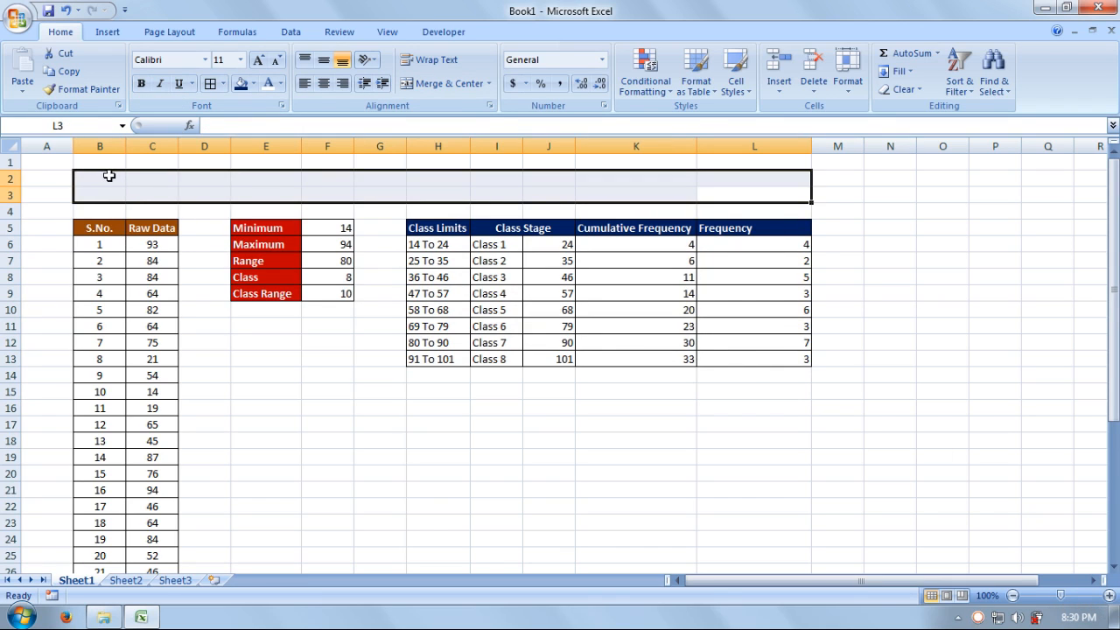
{"action": "left_click", "coordinate": [415, 84]}
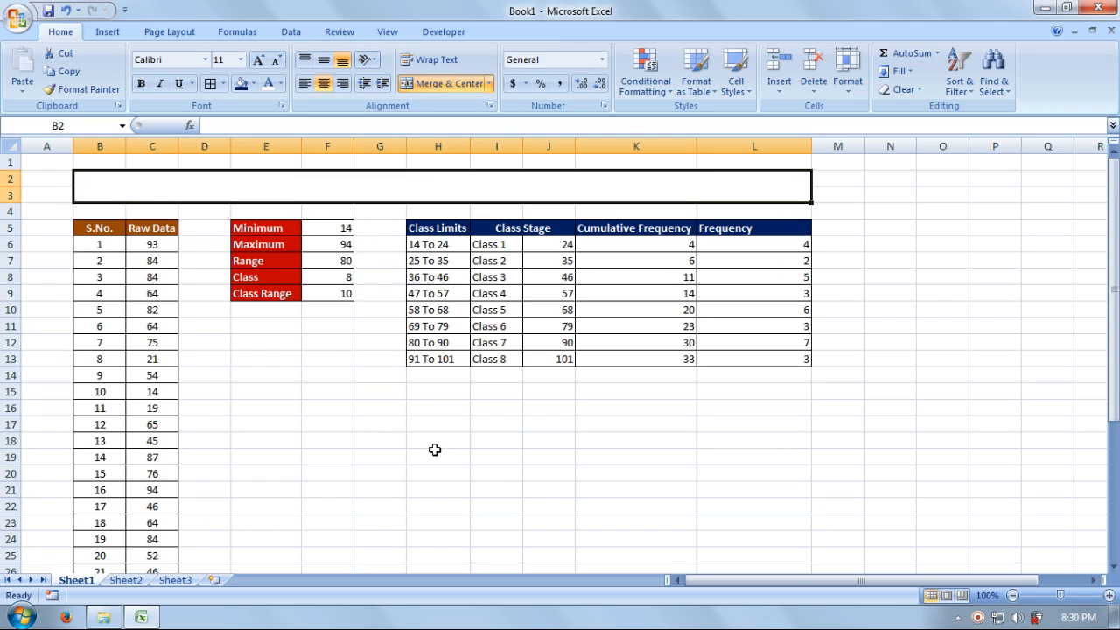
{"action": "type", "text": "Fe"}
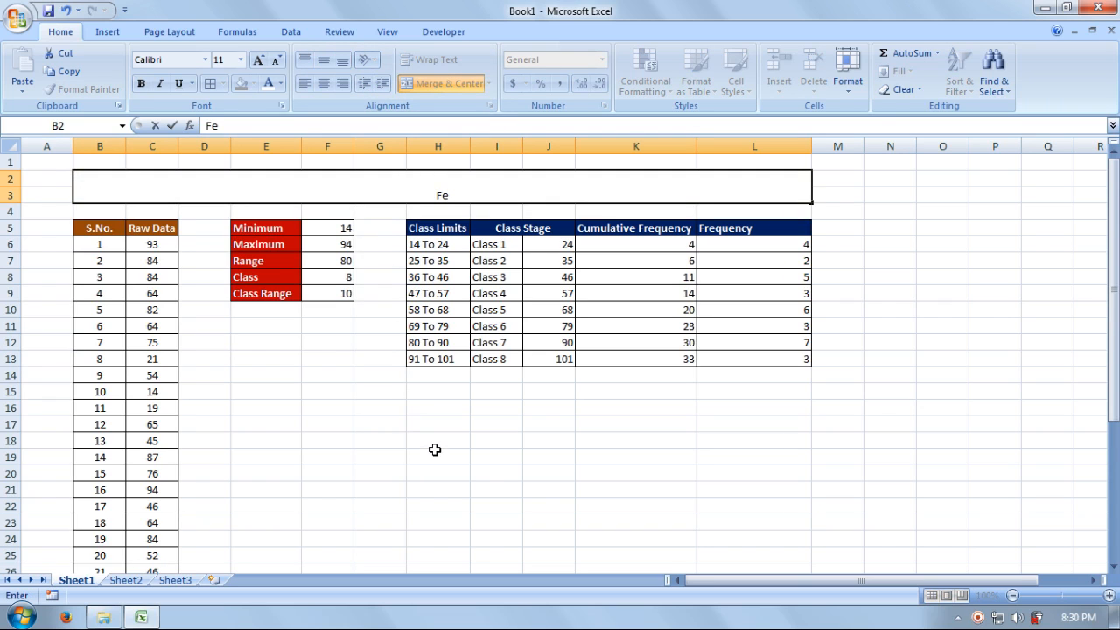
{"action": "key", "text": "BackSpace"}
{"action": "type", "text": "requency"}
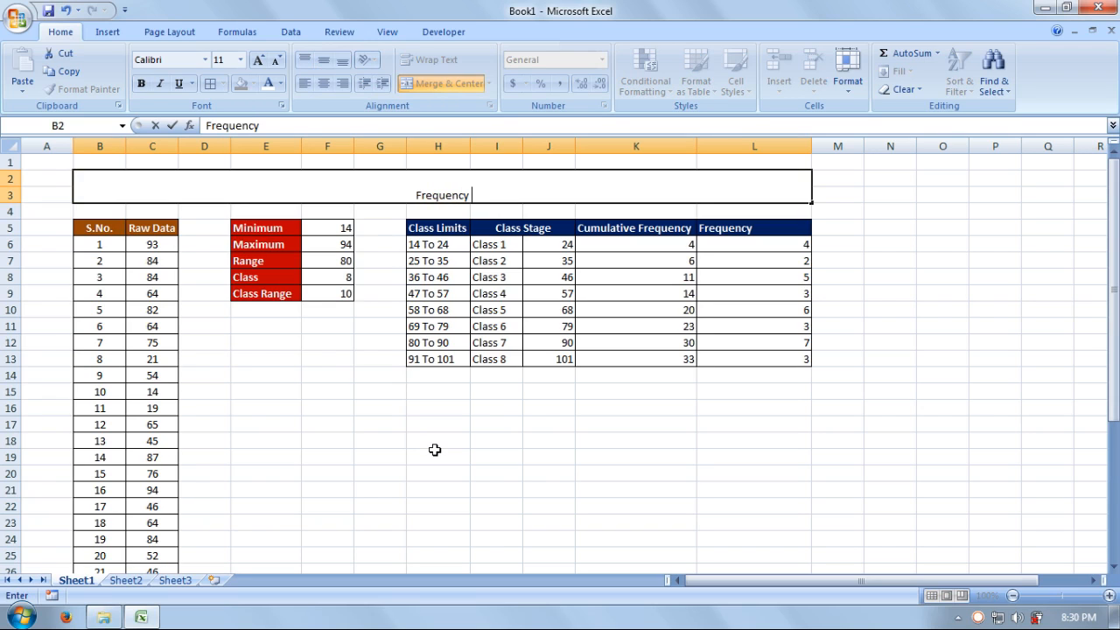
{"action": "type", "text": " Distri"}
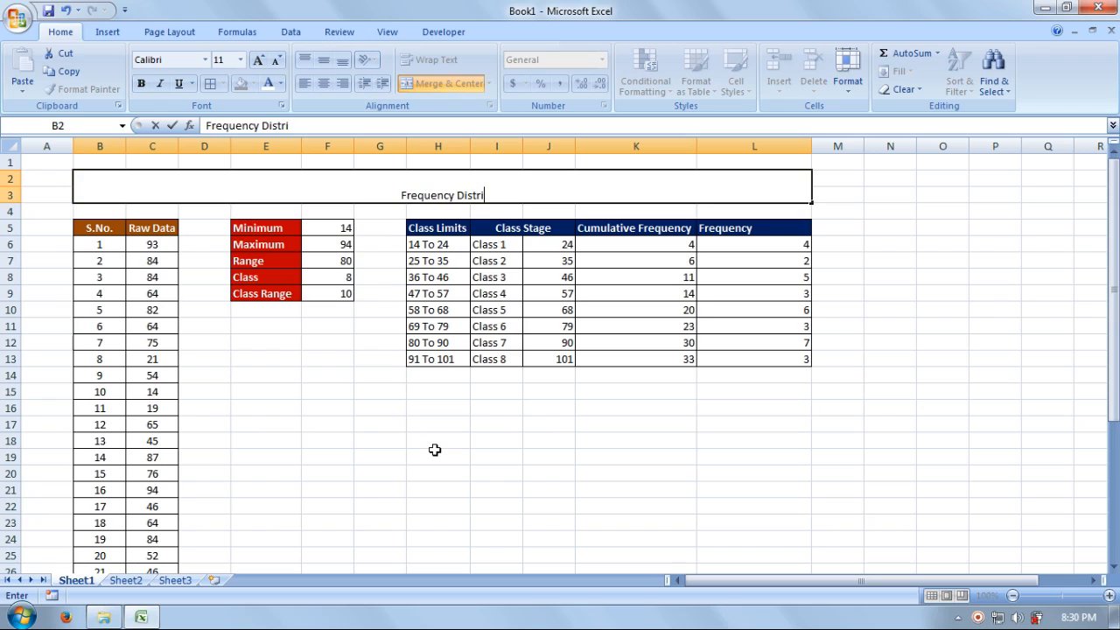
{"action": "type", "text": "bution"}
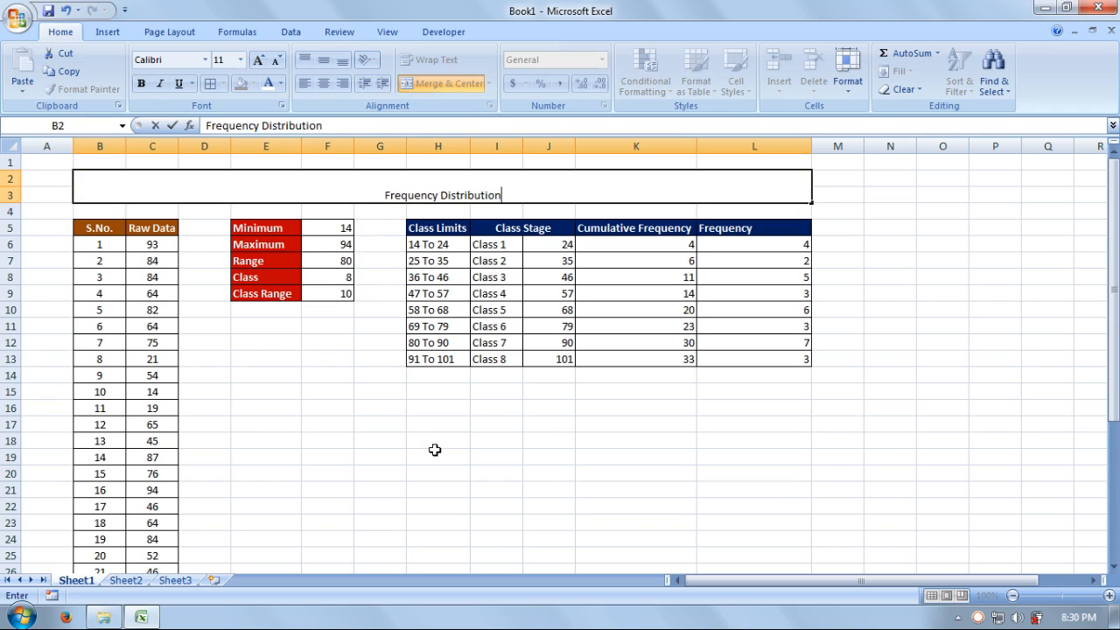
{"action": "type", "text": " Table"}
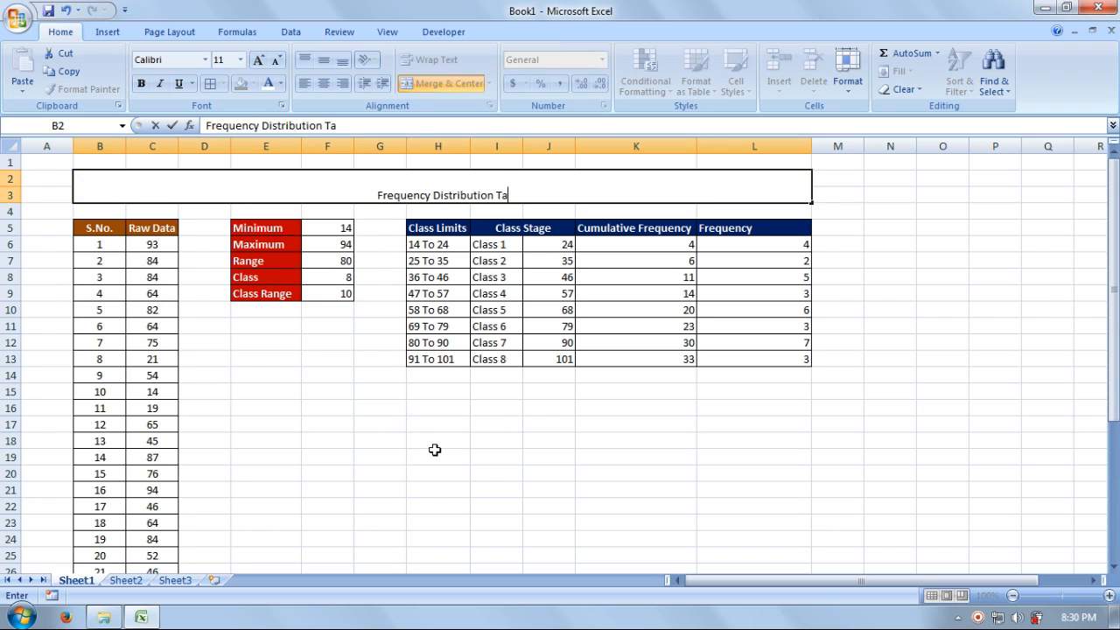
{"action": "left_click", "coordinate": [436, 454]}
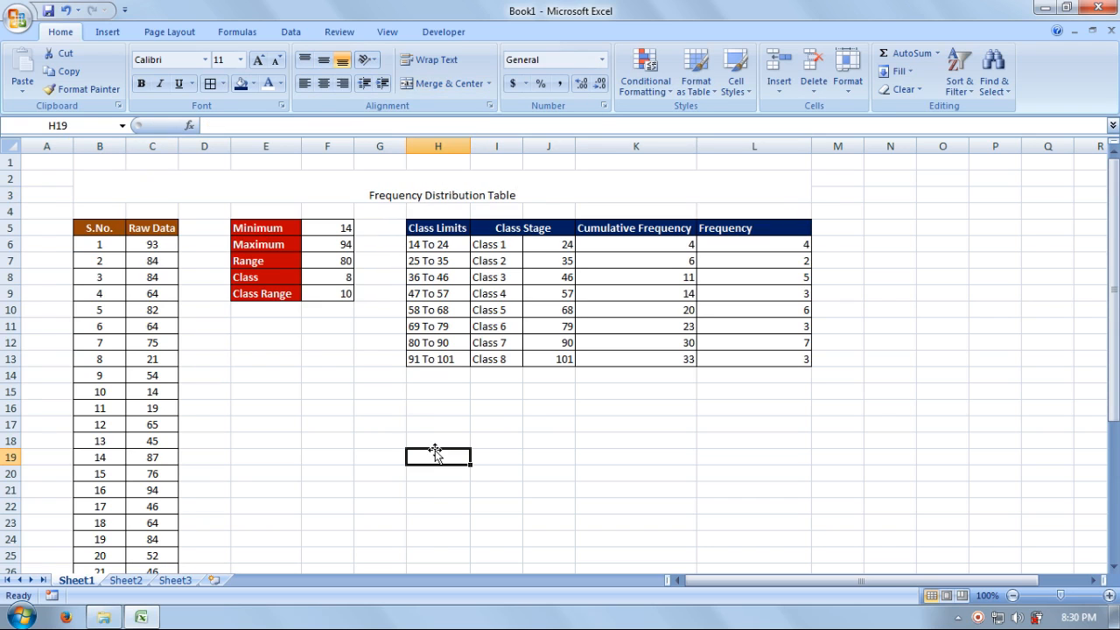
{"action": "left_click", "coordinate": [745, 489]}
Center the title in B2 vertically and enlarge its font size to 24
{"action": "left_click", "coordinate": [479, 180]}
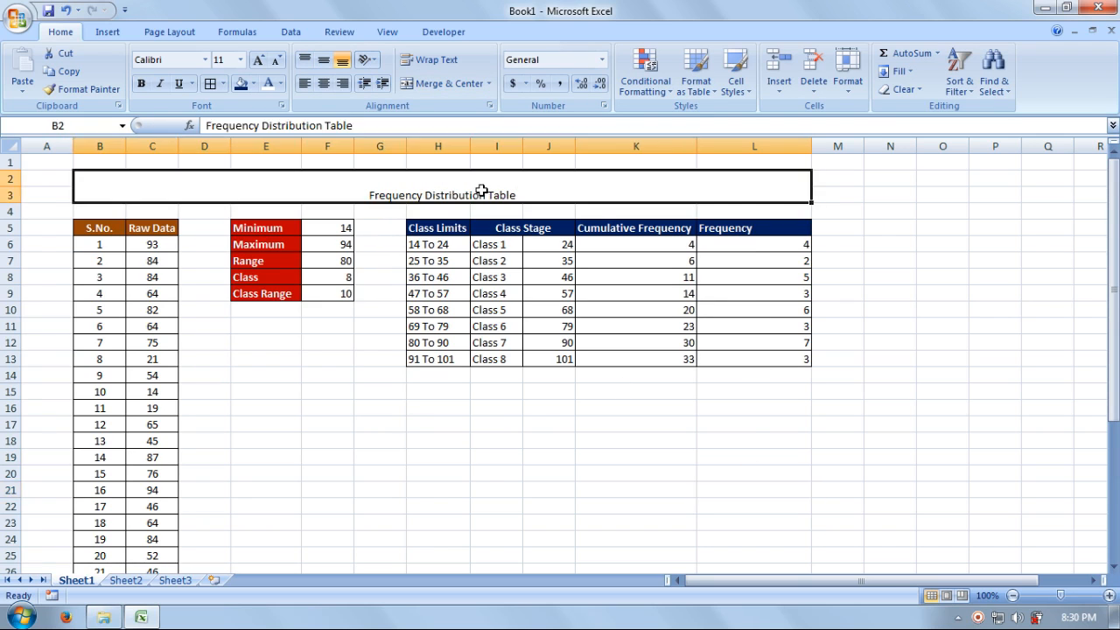
{"action": "left_click", "coordinate": [325, 61]}
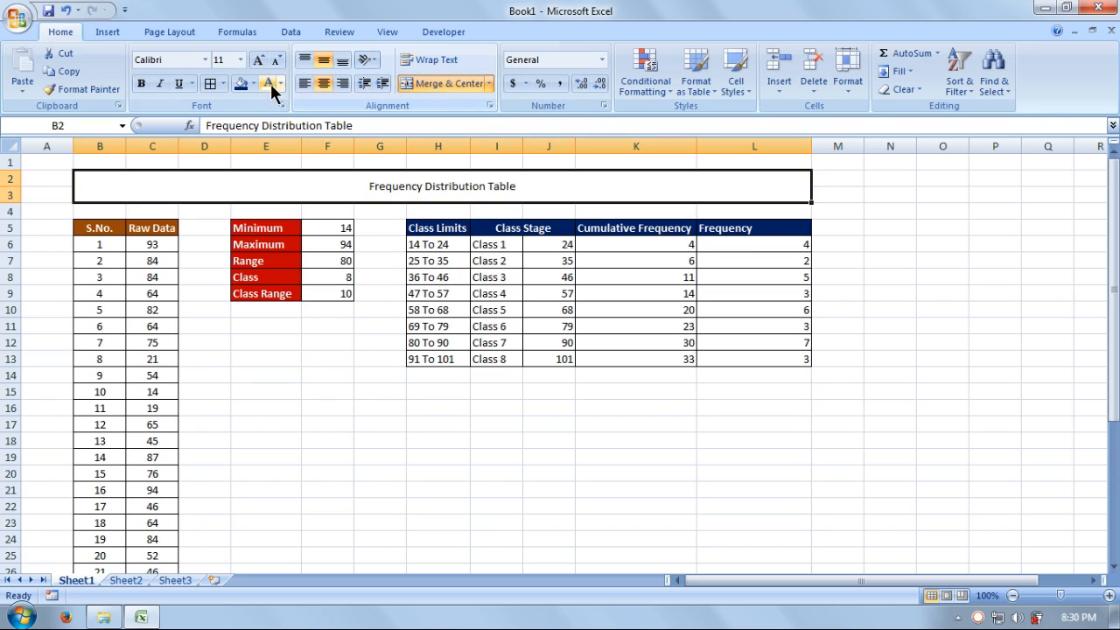
{"action": "left_click", "coordinate": [258, 61]}
{"action": "left_click", "coordinate": [258, 60]}
{"action": "left_click", "coordinate": [258, 61]}
{"action": "left_click", "coordinate": [258, 60]}
{"action": "left_click", "coordinate": [258, 60]}
{"action": "left_click", "coordinate": [258, 60]}
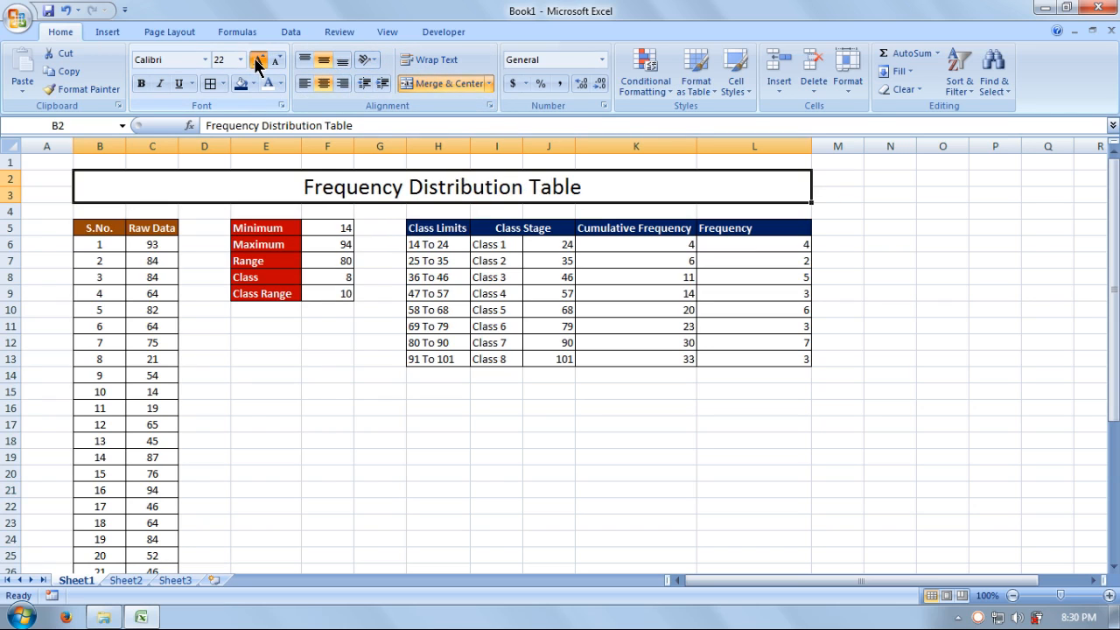
{"action": "left_click", "coordinate": [258, 60]}
Give the title cell a black fill with bold white text, keeping its font size at 24
{"action": "left_click", "coordinate": [253, 84]}
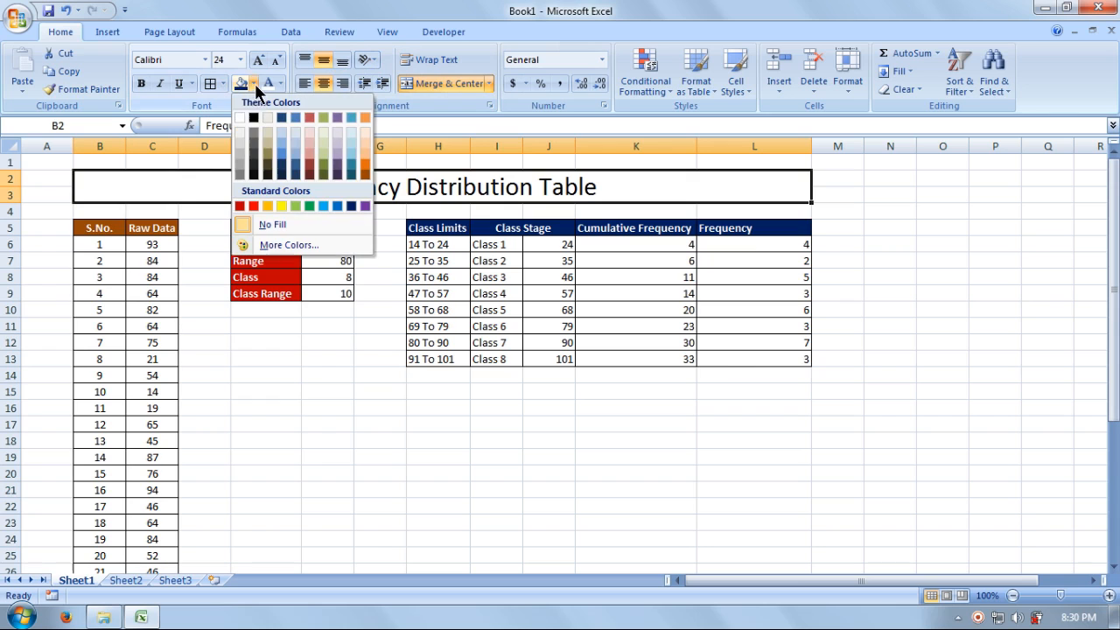
{"action": "left_click", "coordinate": [254, 115]}
{"action": "left_click", "coordinate": [280, 84]}
{"action": "left_click", "coordinate": [267, 138]}
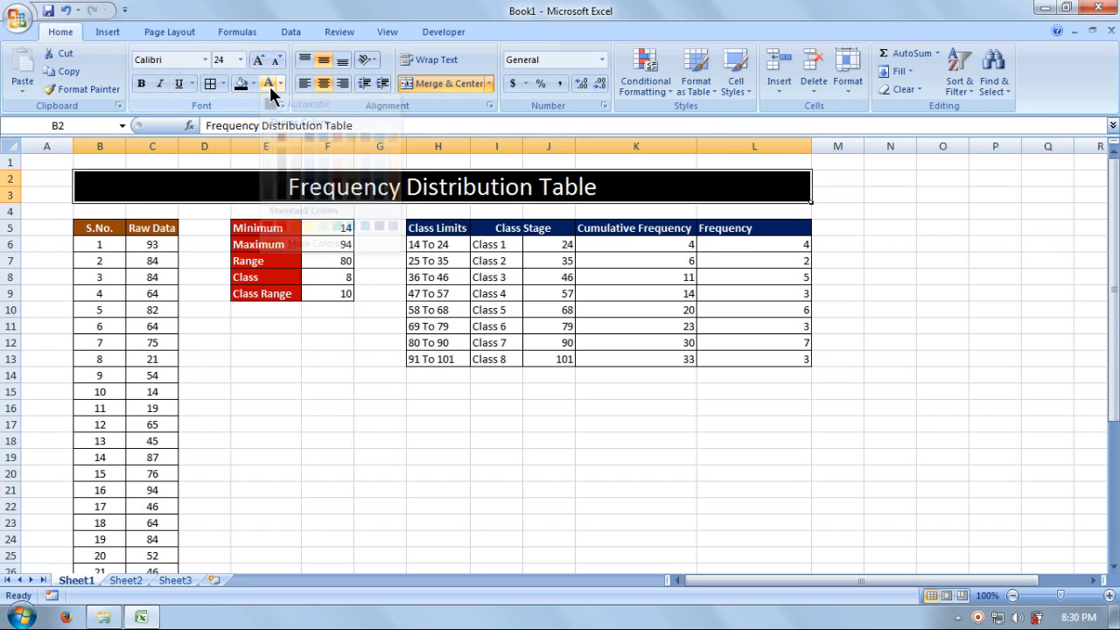
{"action": "left_click", "coordinate": [140, 83]}
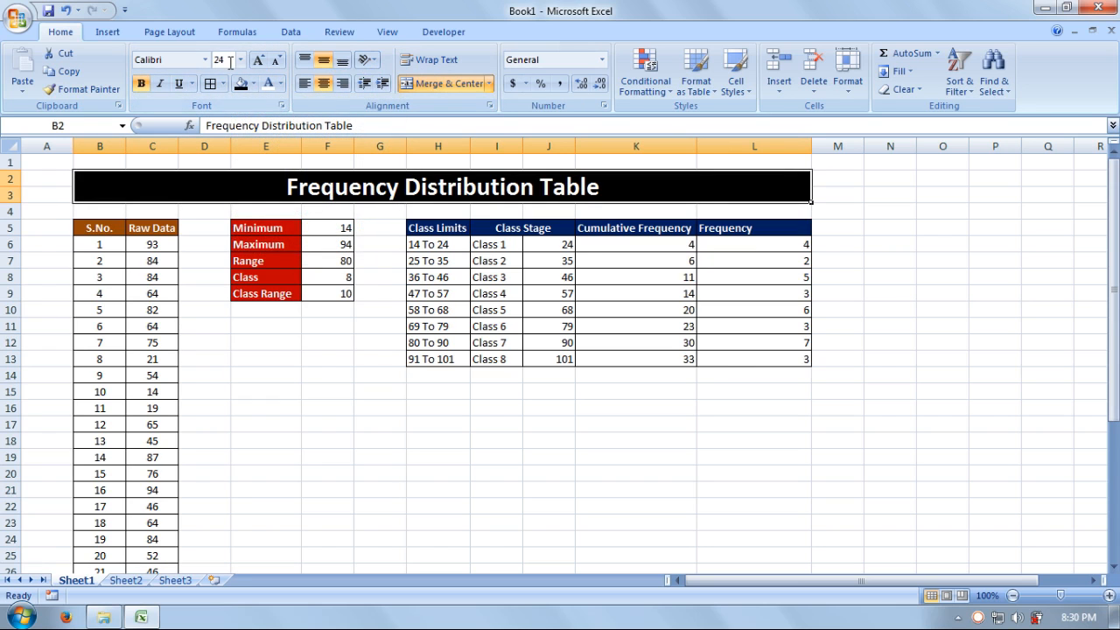
{"action": "left_click", "coordinate": [258, 60]}
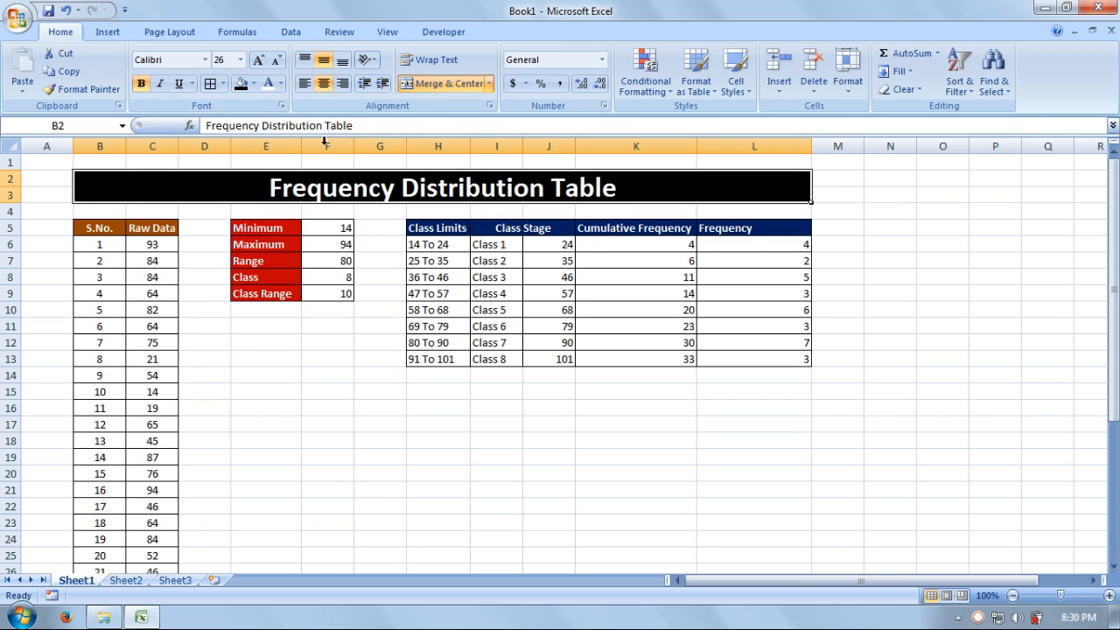
{"action": "left_click", "coordinate": [276, 60]}
{"action": "left_click", "coordinate": [604, 473]}
{"action": "mouse_move", "coordinate": [1112, 363]}
{"action": "left_mouse_down"}
{"action": "mouse_move", "coordinate": [1112, 386]}
{"action": "mouse_move", "coordinate": [1113, 363]}
{"action": "left_mouse_up"}
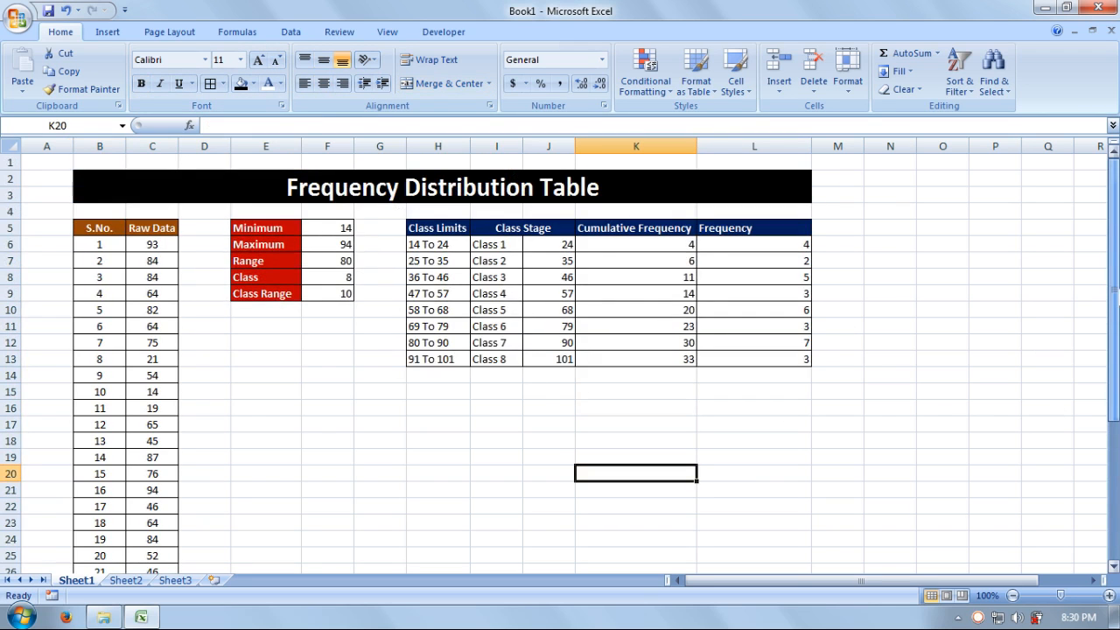
{"action": "left_click", "coordinate": [945, 394]}
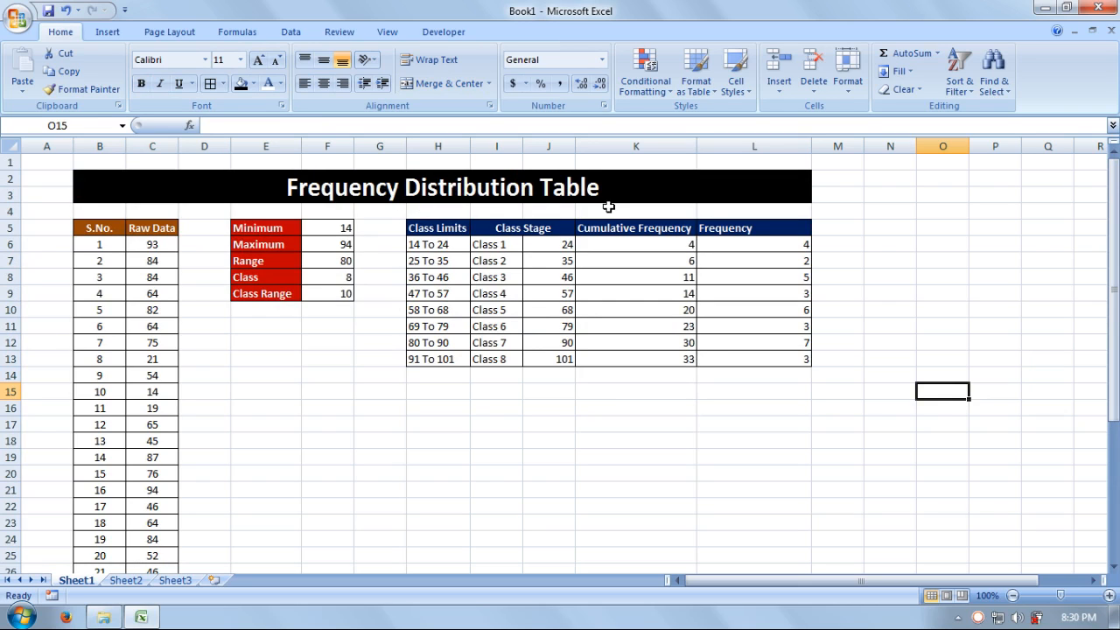
{"action": "left_click", "coordinate": [646, 453]}
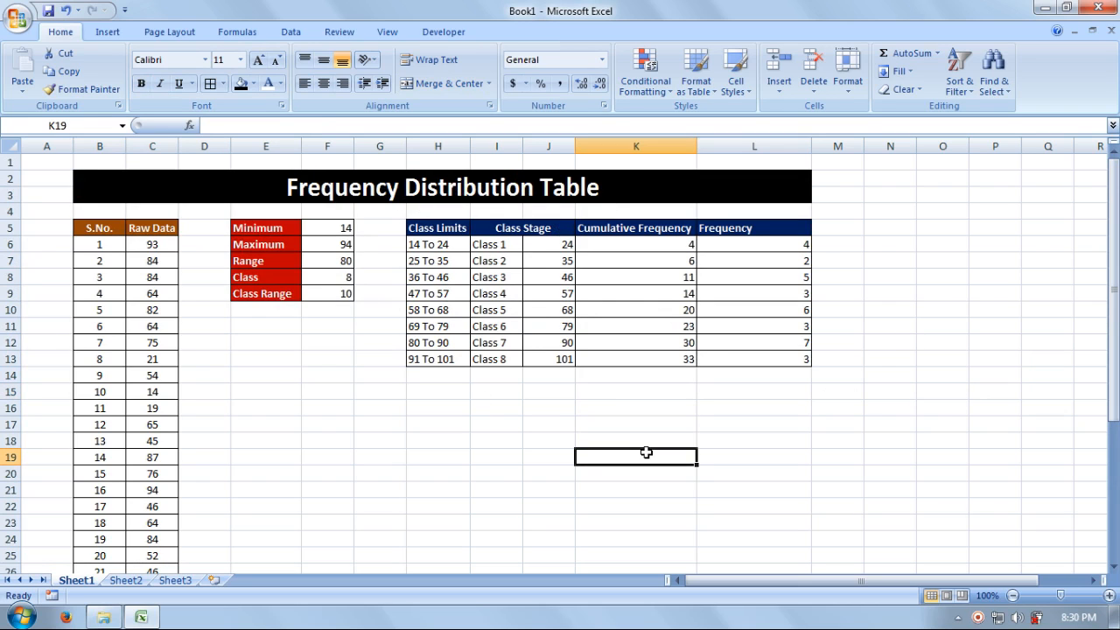